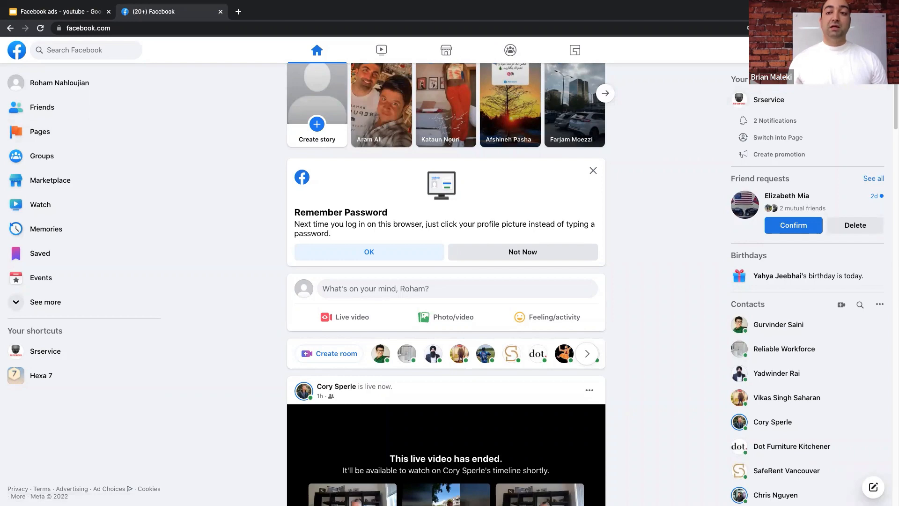
# - Open Create > Page and visit the empty Page name, Category and Description fields
pyautogui.click(812, 50)
pyautogui.click(817, 201)
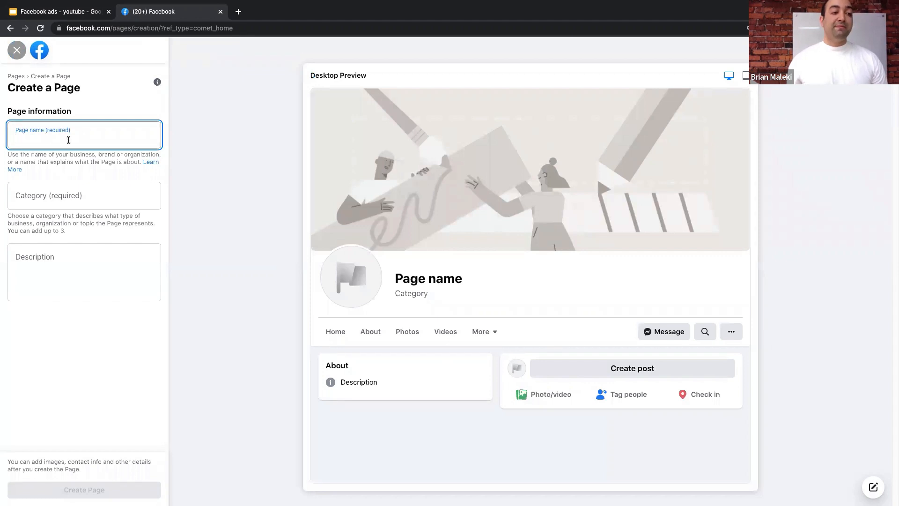
pyautogui.click(71, 200)
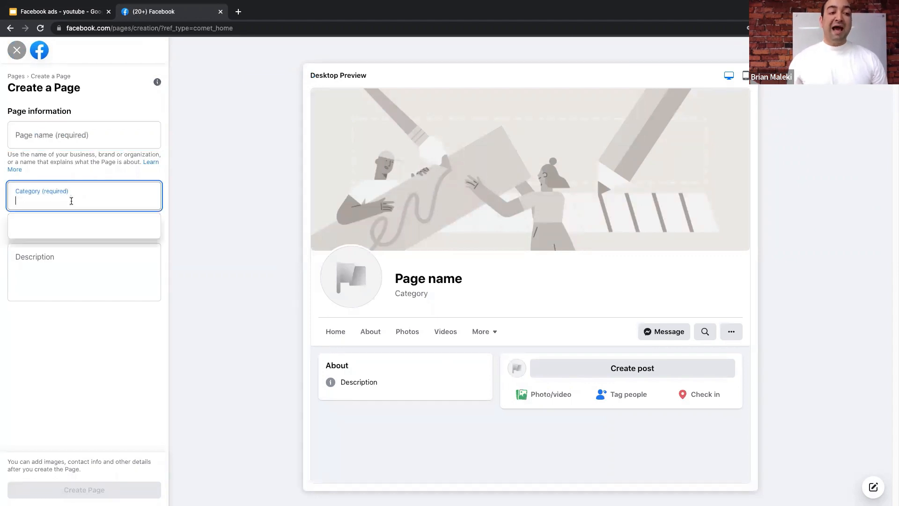
pyautogui.click(67, 256)
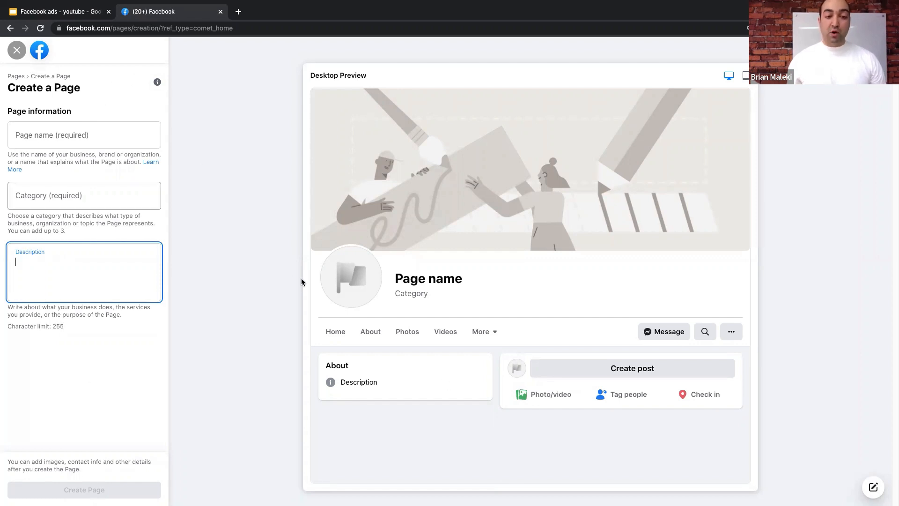
# - Abandon the new Page form and switch into the existing Srservice Page from your Pages list
pyautogui.click(17, 50)
pyautogui.click(34, 115)
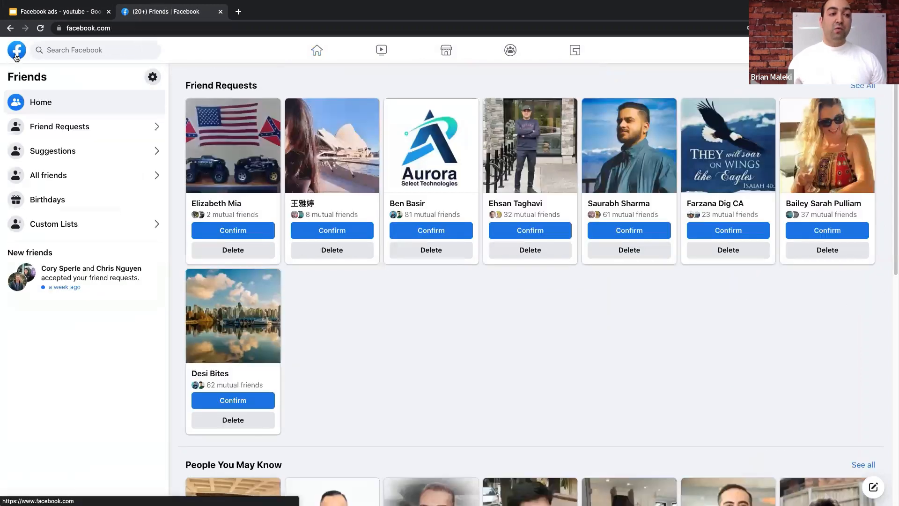
pyautogui.click(16, 55)
pyautogui.click(50, 133)
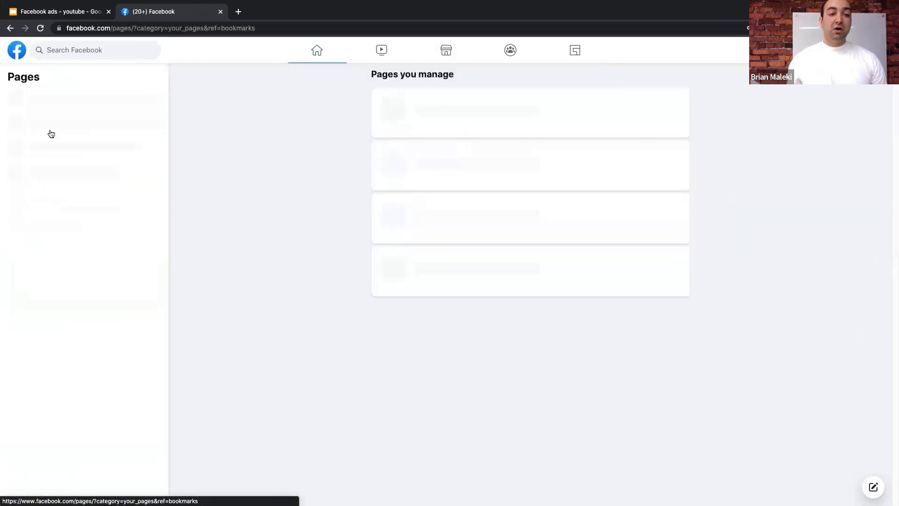
pyautogui.moveTo(443, 122)
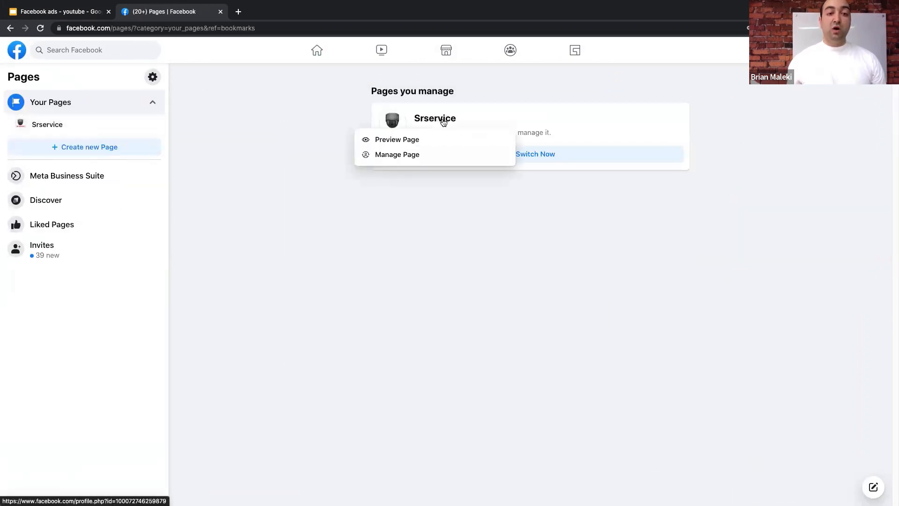
pyautogui.click(415, 151)
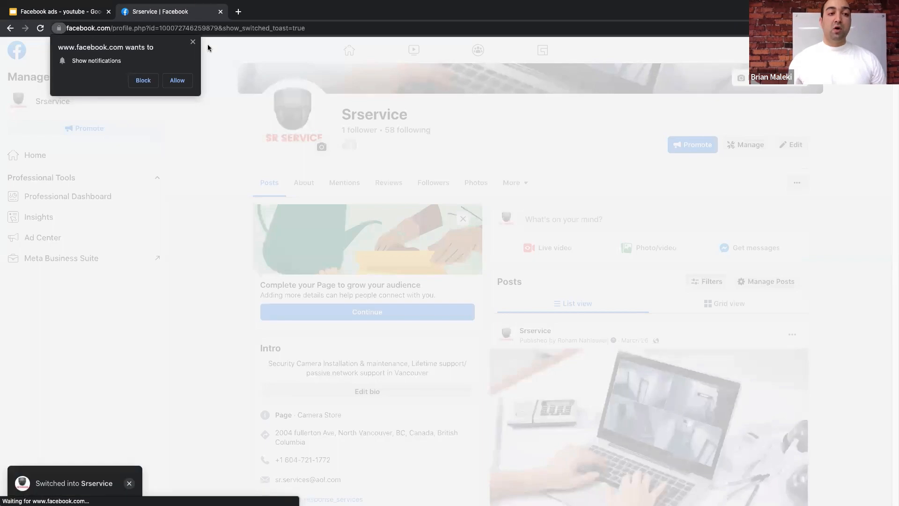
# - Dismiss the notification prompt, browse the professional dashboard, and return to the Srservice profile
pyautogui.click(192, 43)
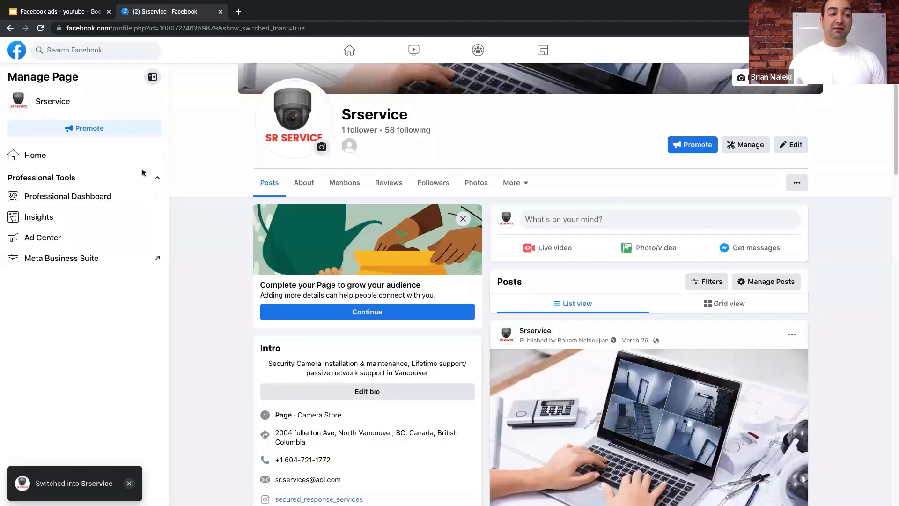
pyautogui.scroll(-1, 605, 196)
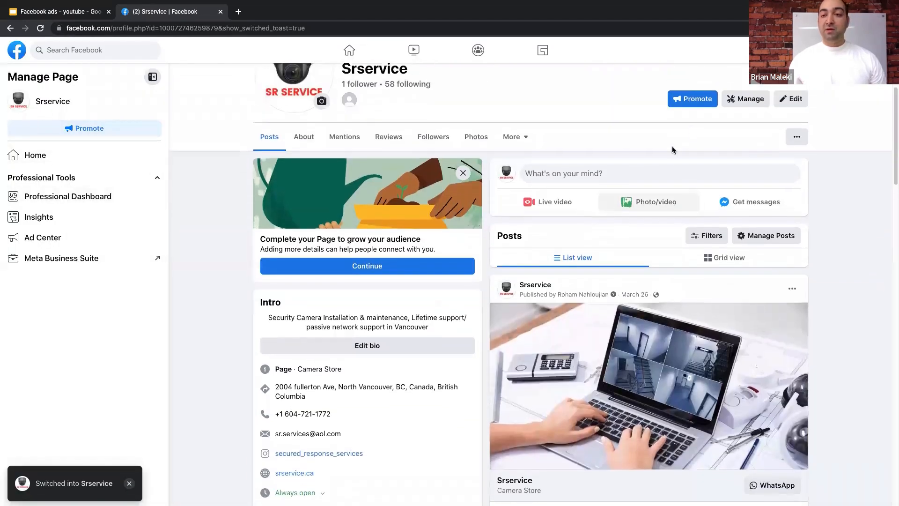
pyautogui.click(745, 99)
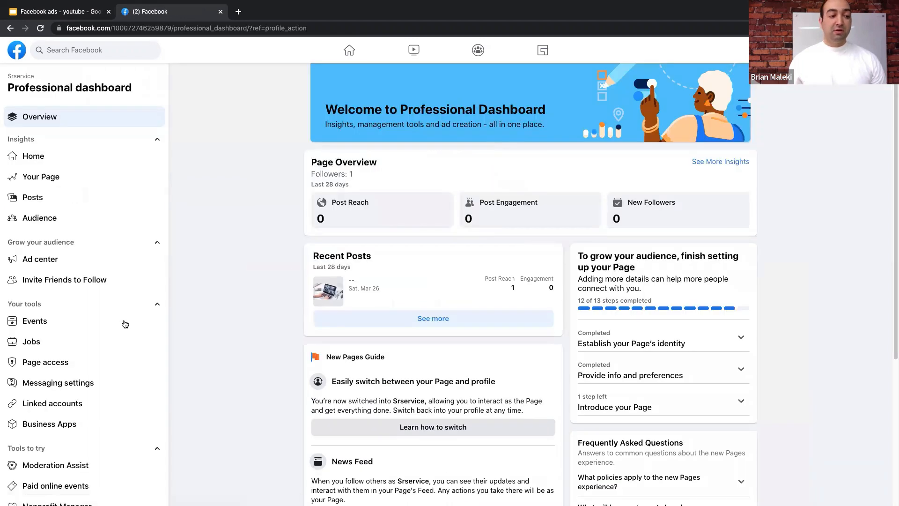
pyautogui.scroll(-3, 71, 244)
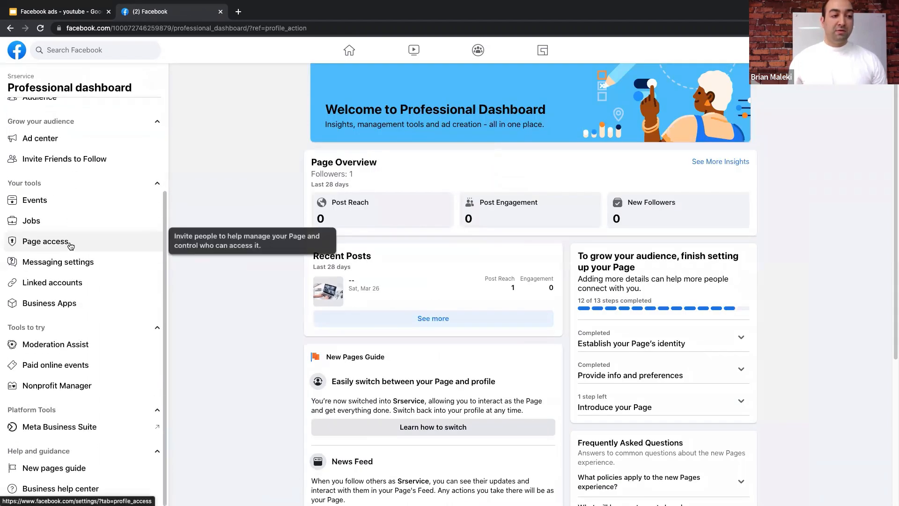
pyautogui.scroll(3, 75, 211)
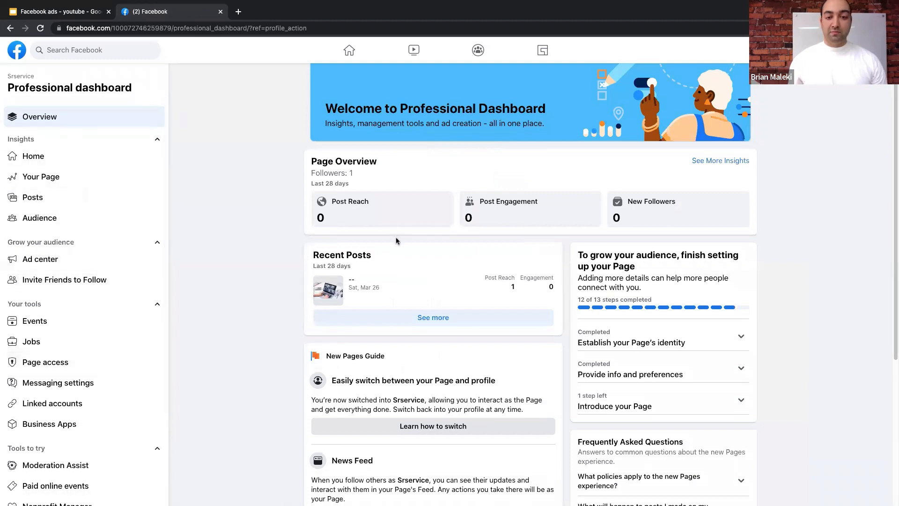
pyautogui.scroll(-4, 47, 79)
pyautogui.scroll(4, 47, 80)
pyautogui.click(10, 29)
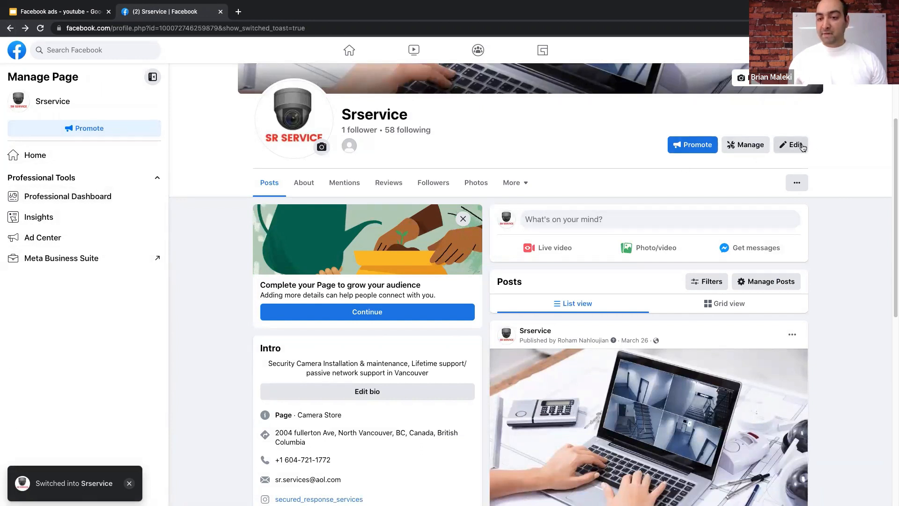
pyautogui.click(514, 183)
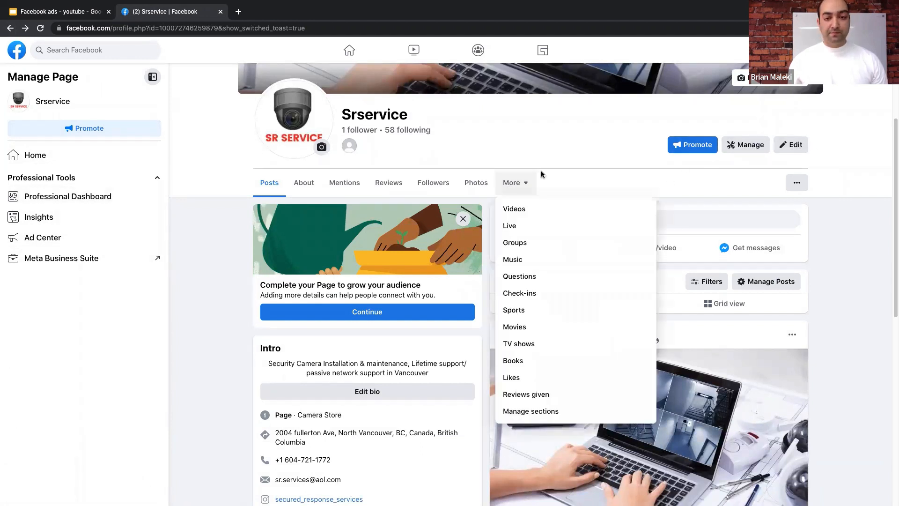
pyautogui.click(598, 141)
pyautogui.click(795, 145)
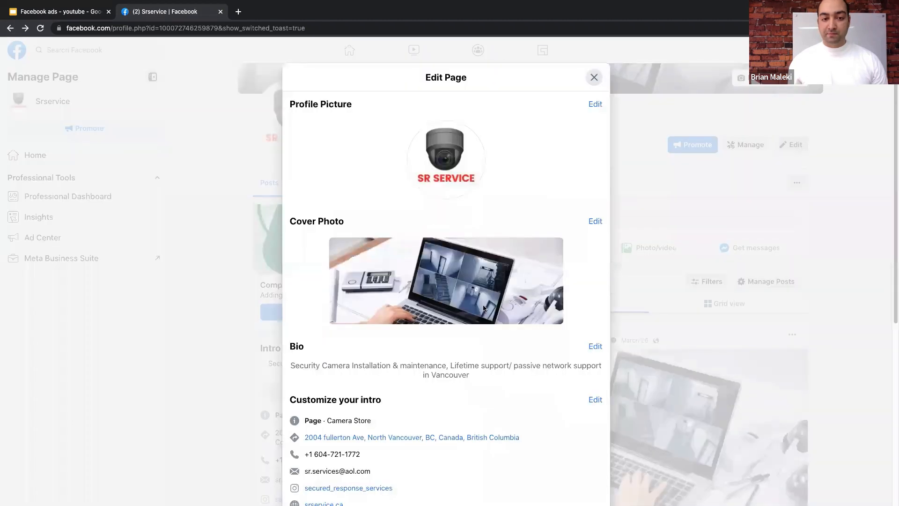
pyautogui.scroll(-6, 481, 290)
pyautogui.scroll(6, 479, 287)
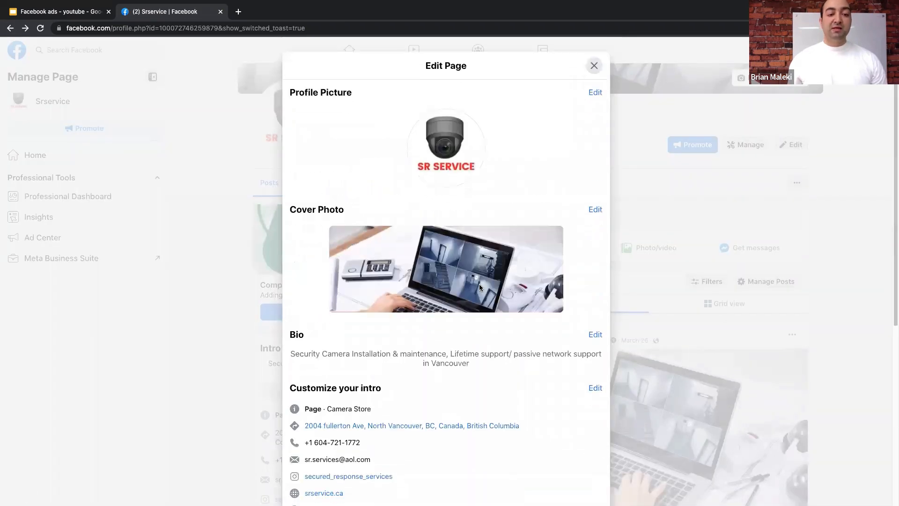
pyautogui.scroll(-6, 479, 287)
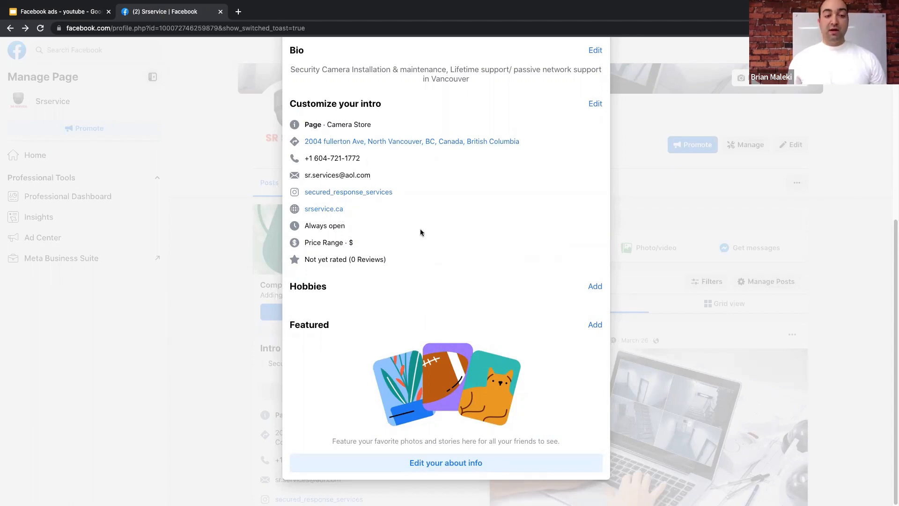
pyautogui.scroll(4, 420, 230)
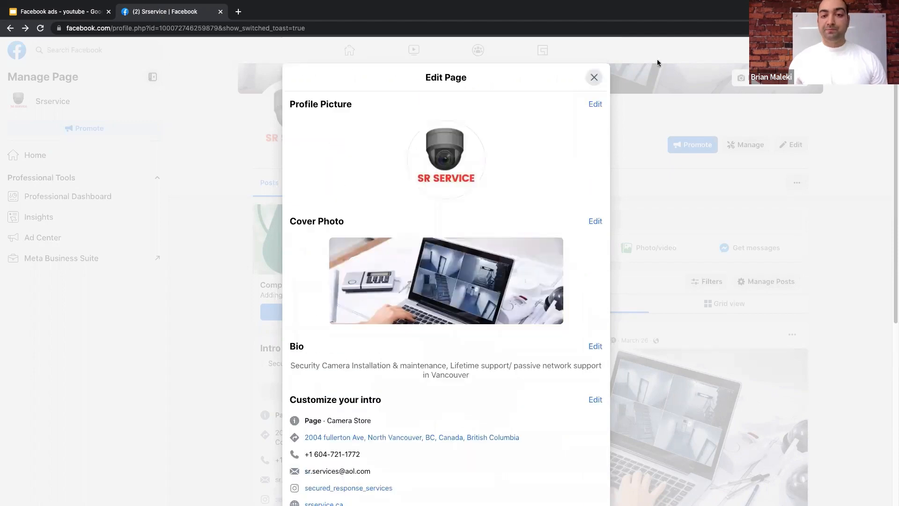
pyautogui.click(640, 68)
pyautogui.scroll(-5, 525, 186)
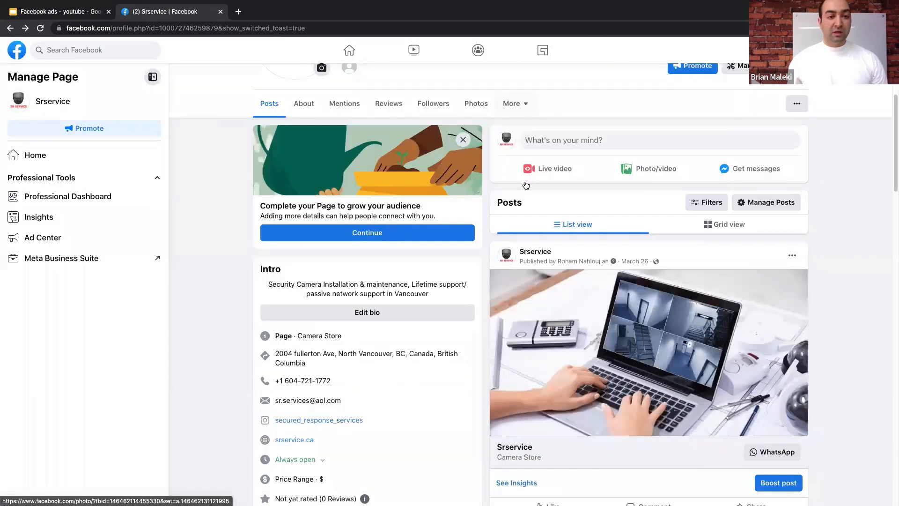
pyautogui.scroll(6, 526, 185)
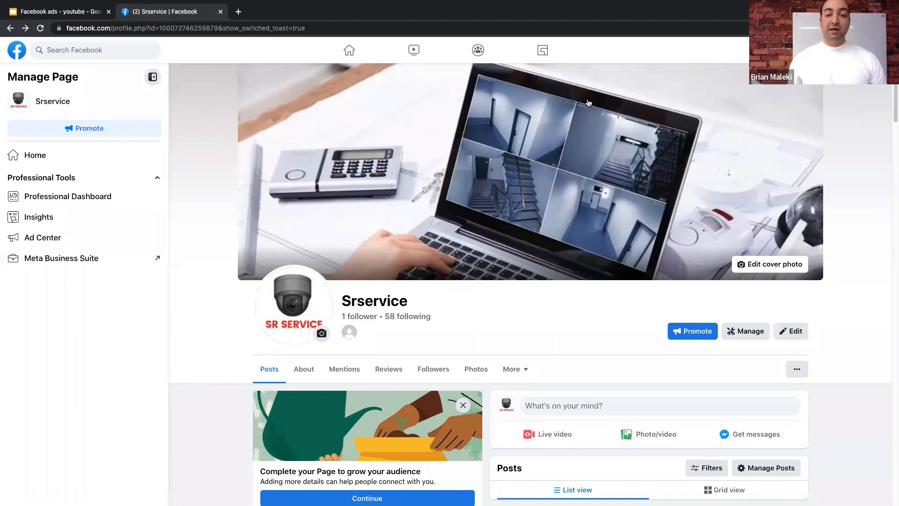
pyautogui.scroll(-10, 304, 239)
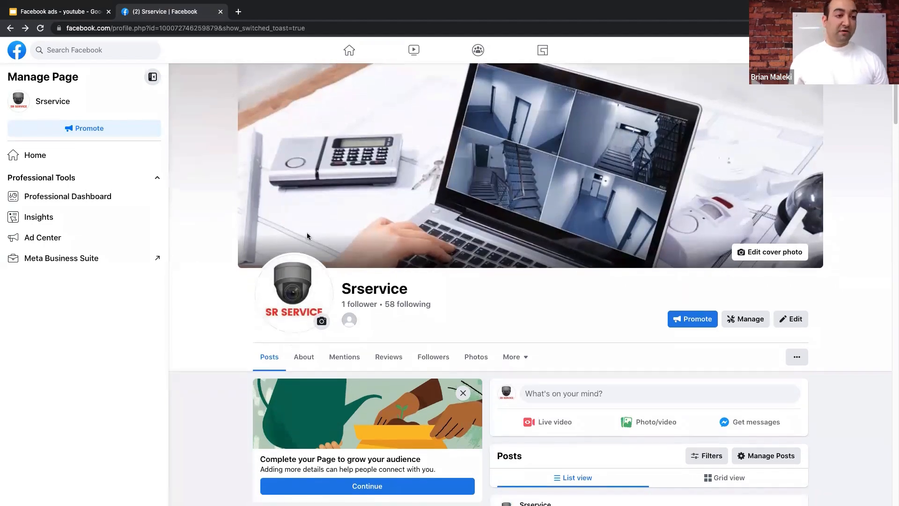
pyautogui.scroll(10, 304, 239)
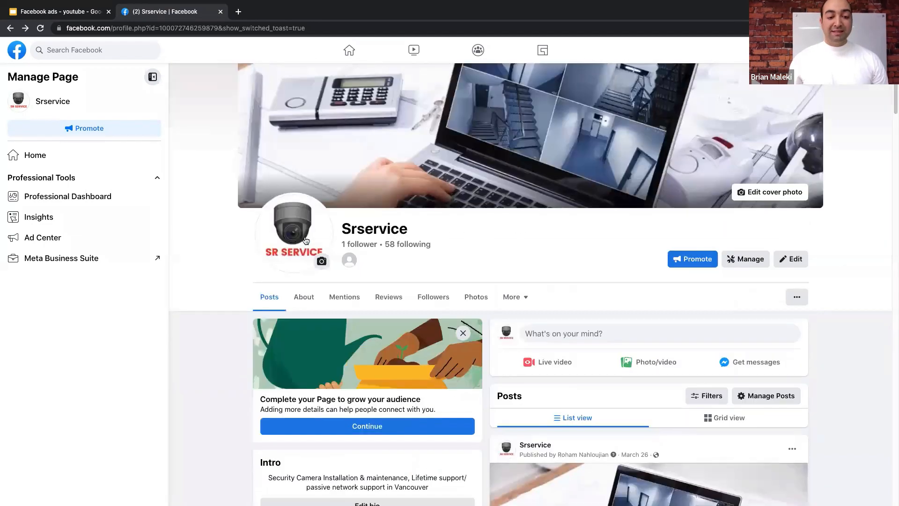
pyautogui.scroll(-4, 270, 386)
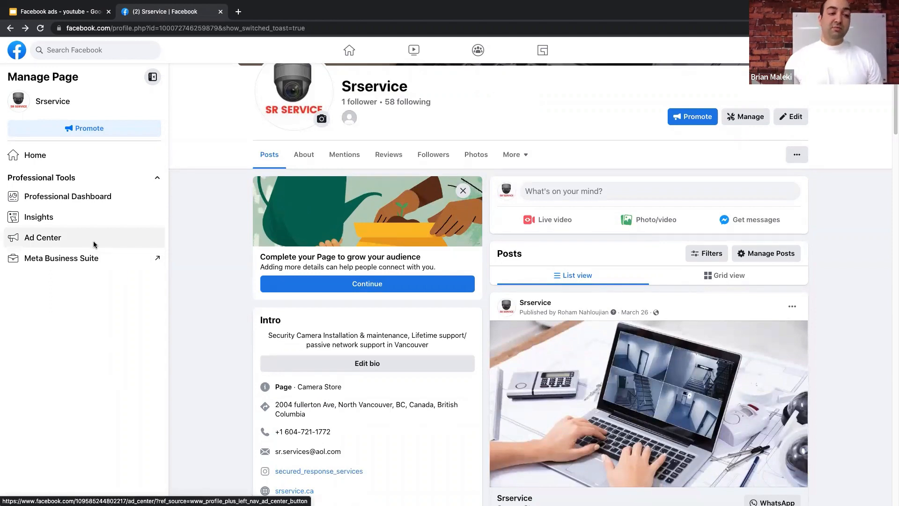
# - From Srservice's Ad Center, dismiss the boost tip and start a new ad from scratch
pyautogui.click(46, 243)
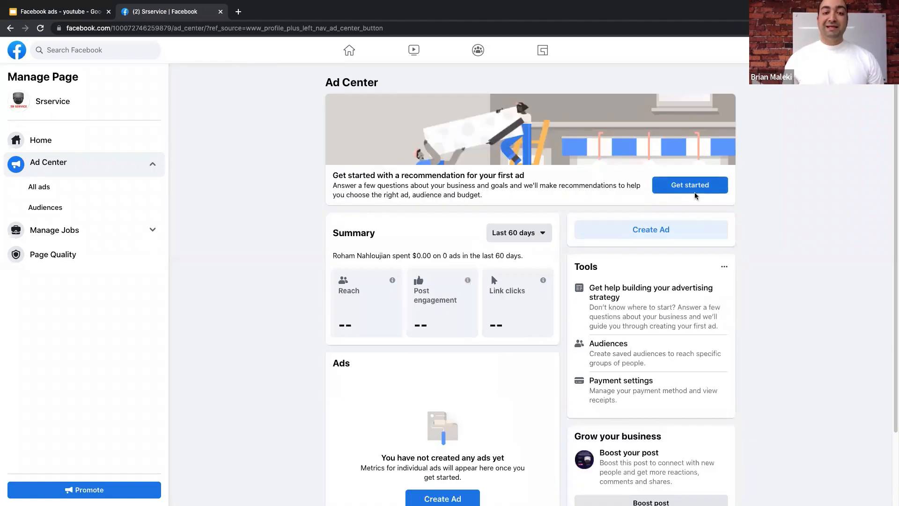
pyautogui.scroll(-3, 562, 328)
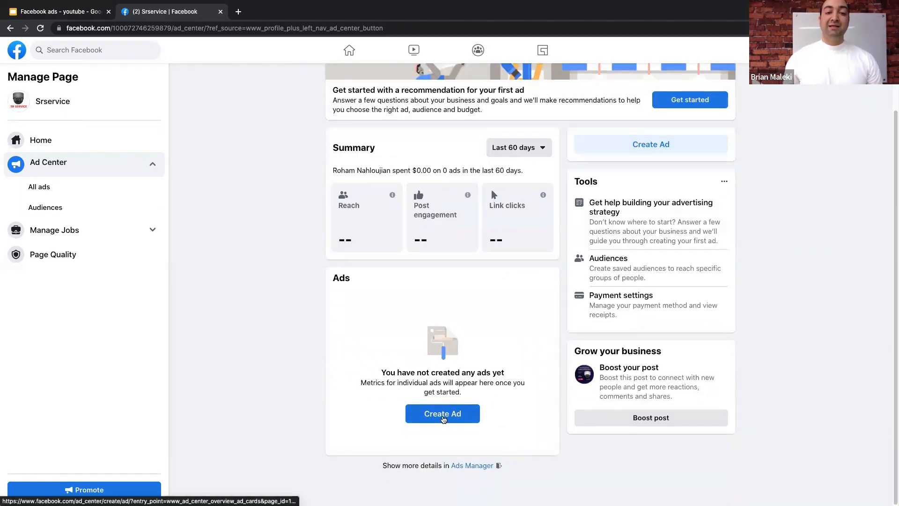
pyautogui.click(443, 416)
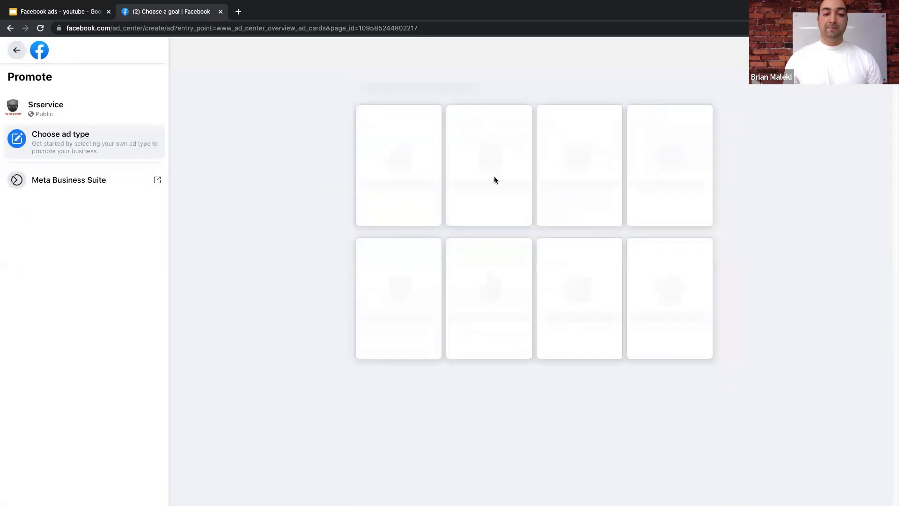
pyautogui.click(663, 178)
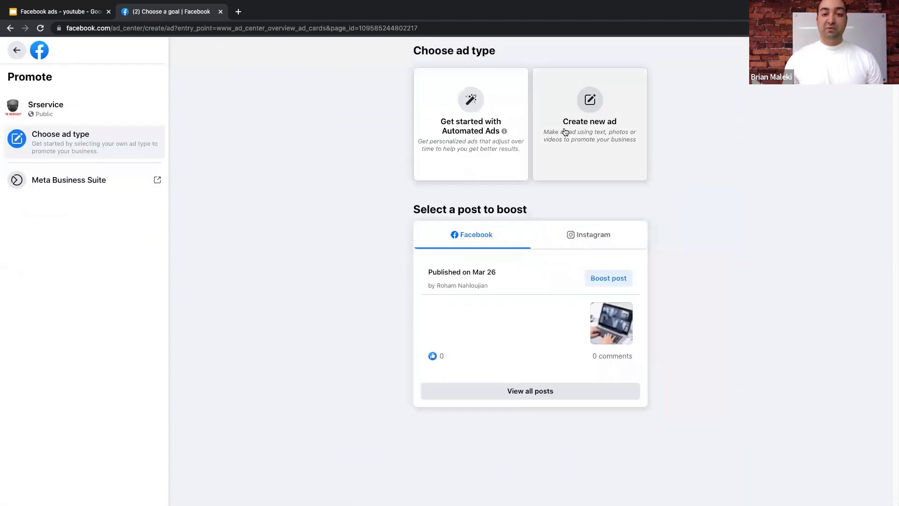
pyautogui.click(584, 131)
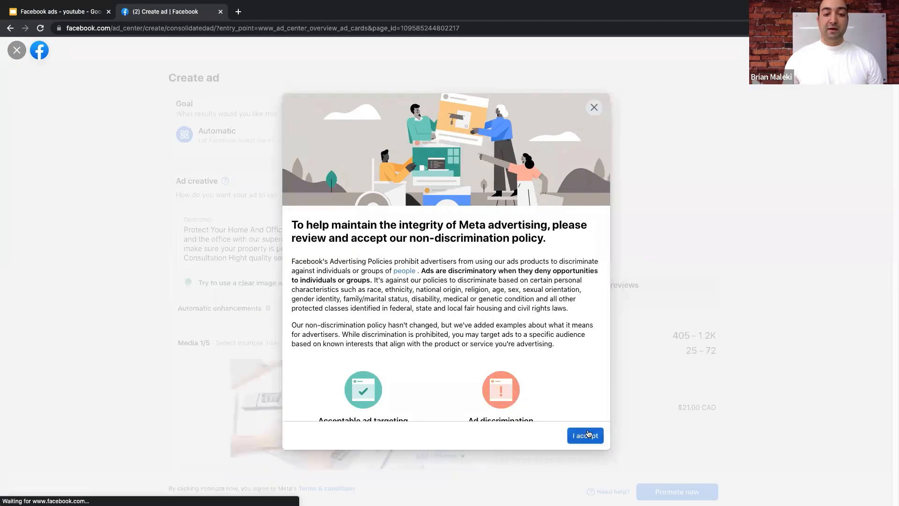
# - Accept the non-discrimination policy, review the CCTV ad draft, then discard it
pyautogui.click(584, 434)
pyautogui.scroll(-5, 434, 242)
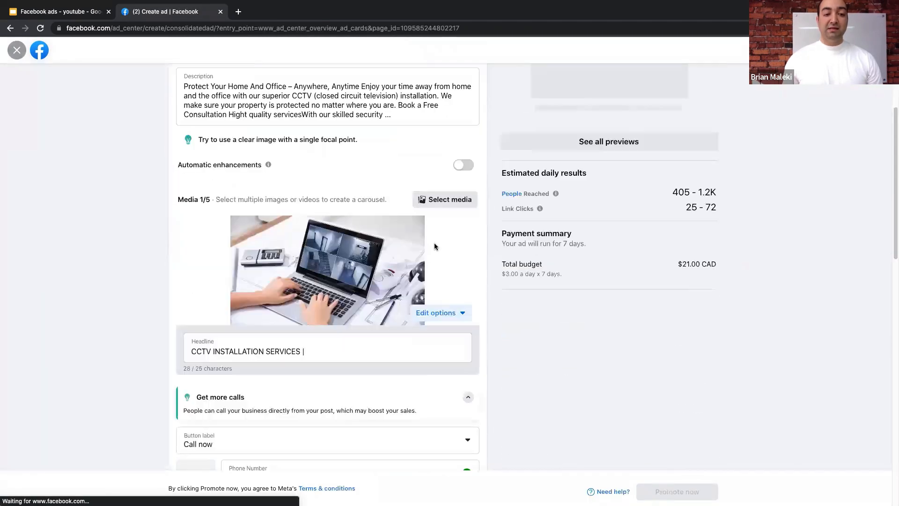
pyautogui.scroll(-6, 434, 243)
pyautogui.scroll(-3, 372, 221)
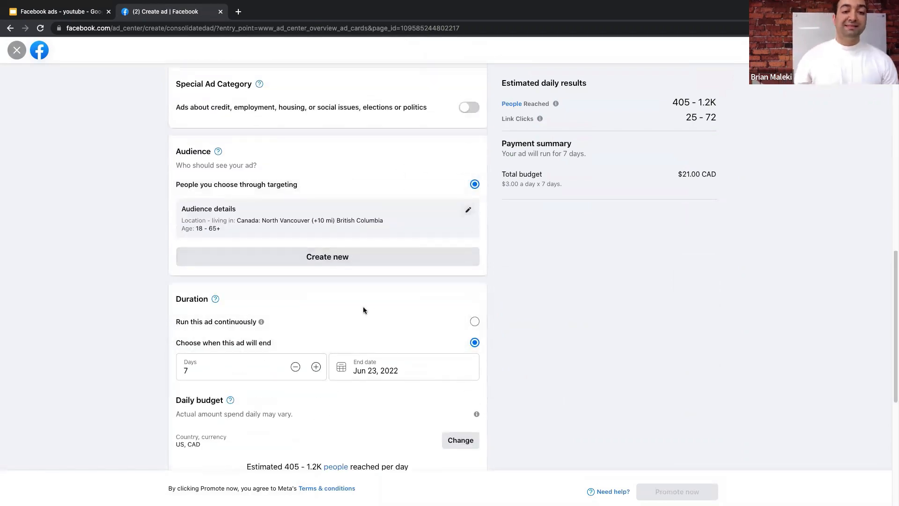
pyautogui.scroll(-5, 363, 310)
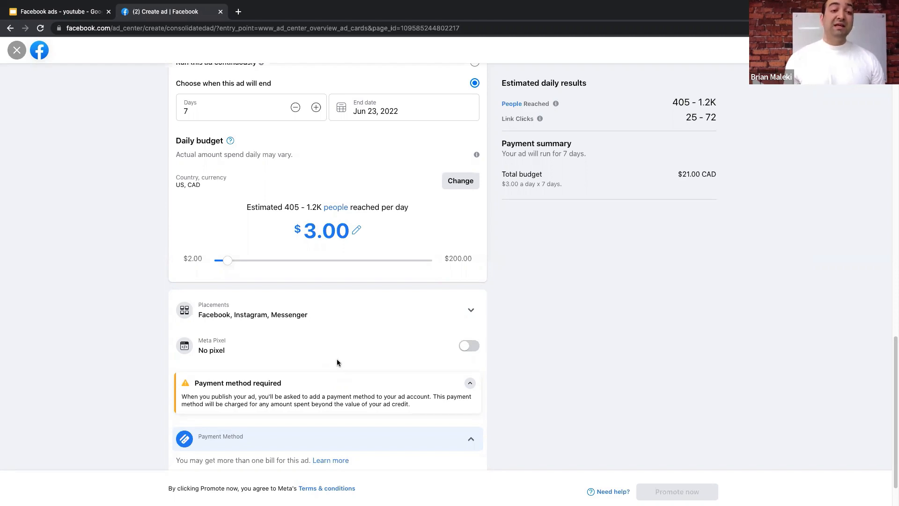
pyautogui.scroll(15, 277, 261)
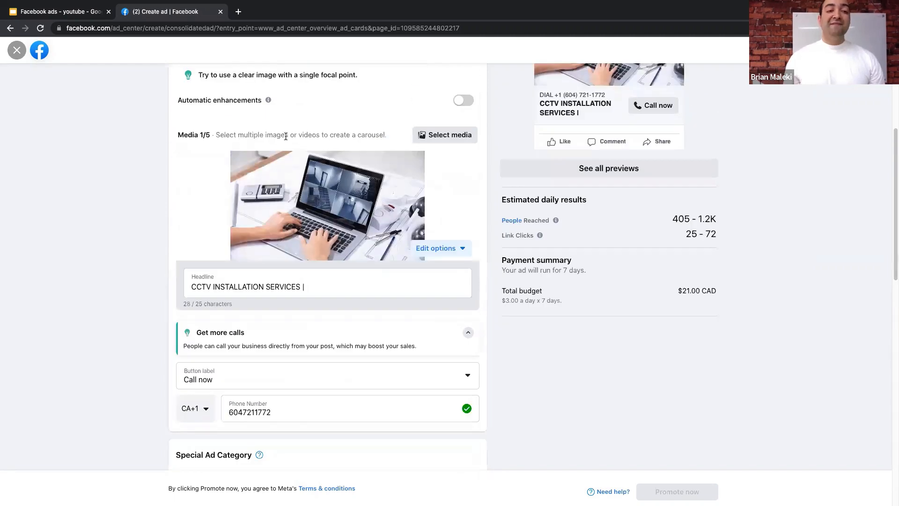
pyautogui.scroll(6, 224, 177)
pyautogui.scroll(-3, 328, 257)
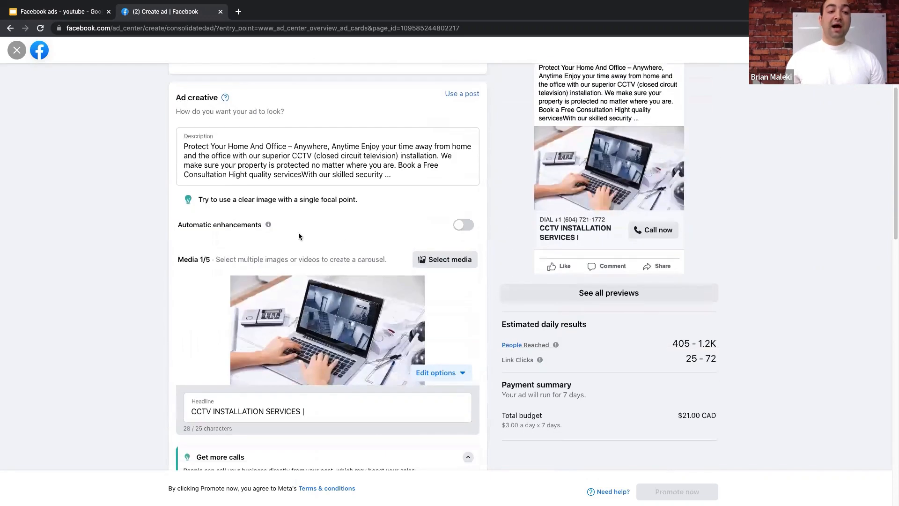
pyautogui.scroll(-8, 318, 258)
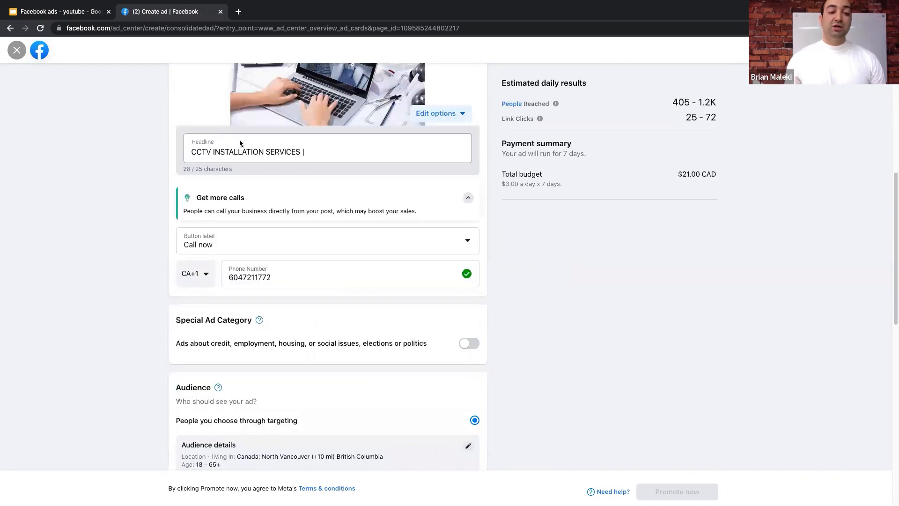
pyautogui.scroll(10, 416, 239)
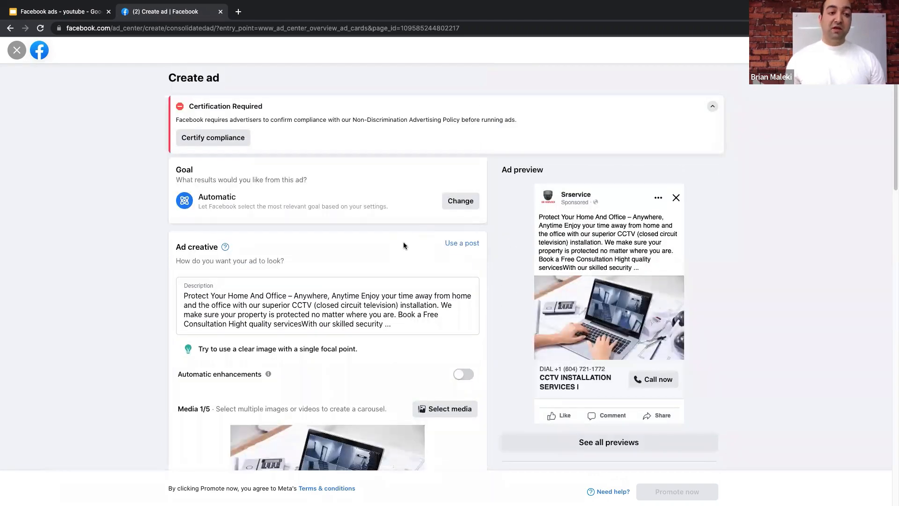
pyautogui.click(17, 52)
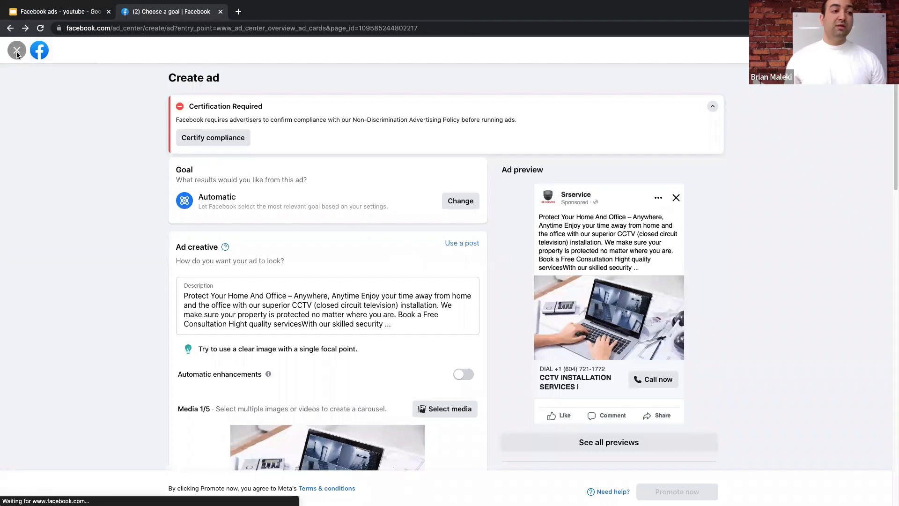
pyautogui.click(548, 293)
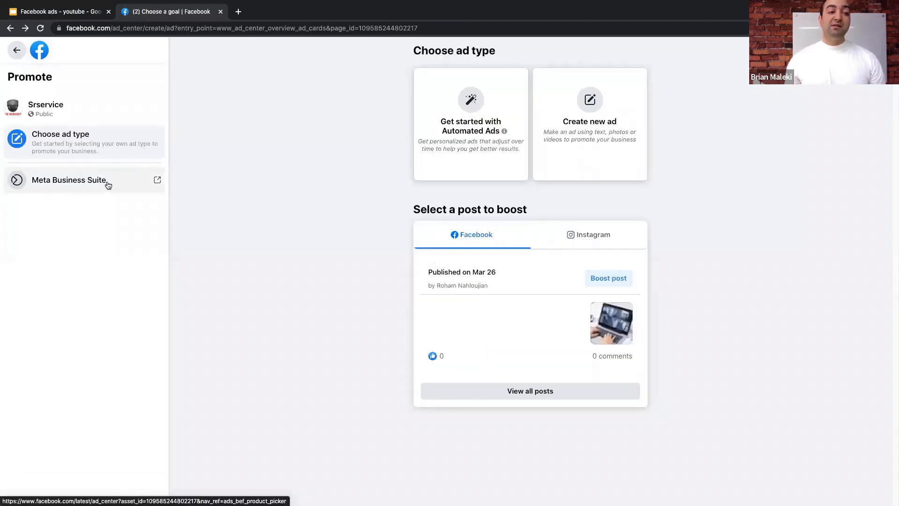
# - Search 'meta business' in a new Chrome tab and open the Meta Business Suite result
pyautogui.click(238, 14)
pyautogui.write('m')
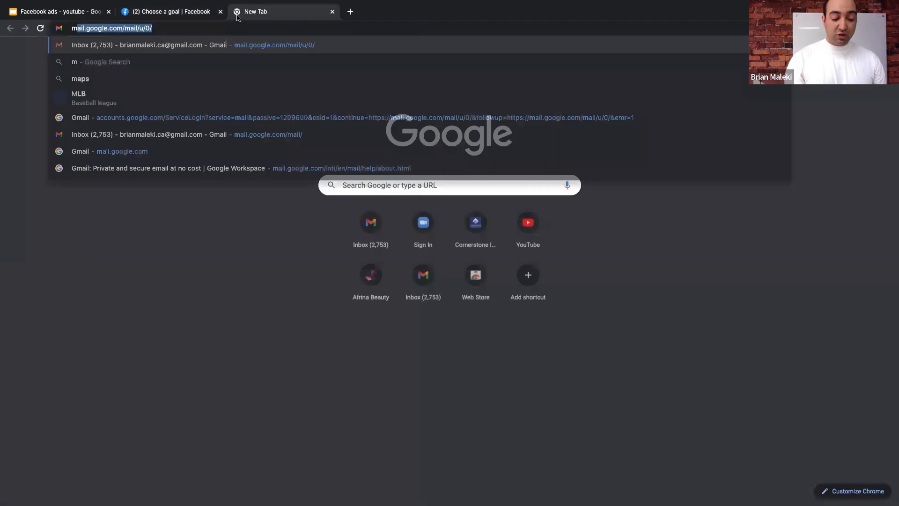
pyautogui.write('eta business')
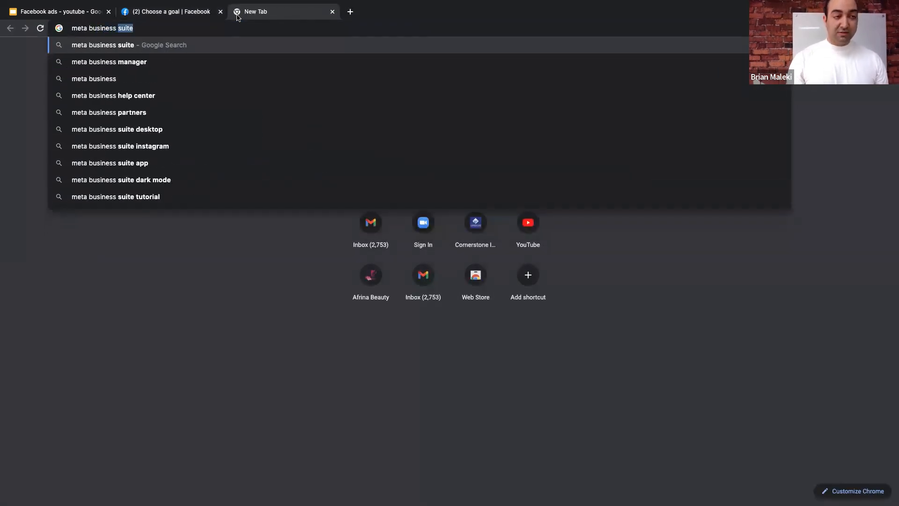
pyautogui.press('Return')
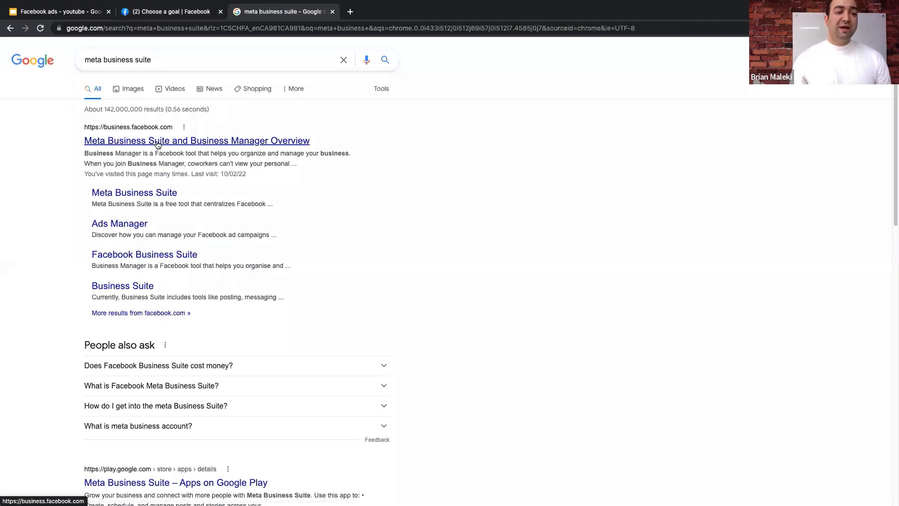
pyautogui.click(157, 142)
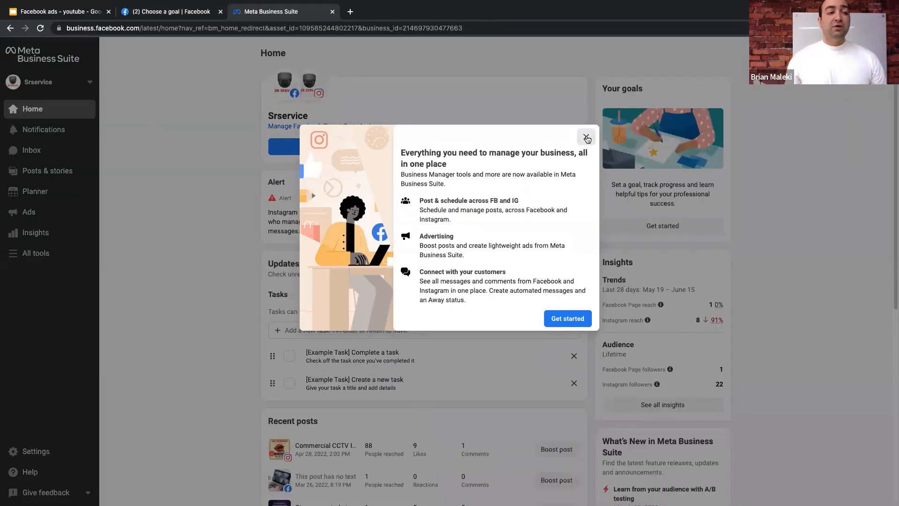
# - Dismiss the welcome message and check the Srservice business account in the account list
pyautogui.click(586, 137)
pyautogui.click(53, 83)
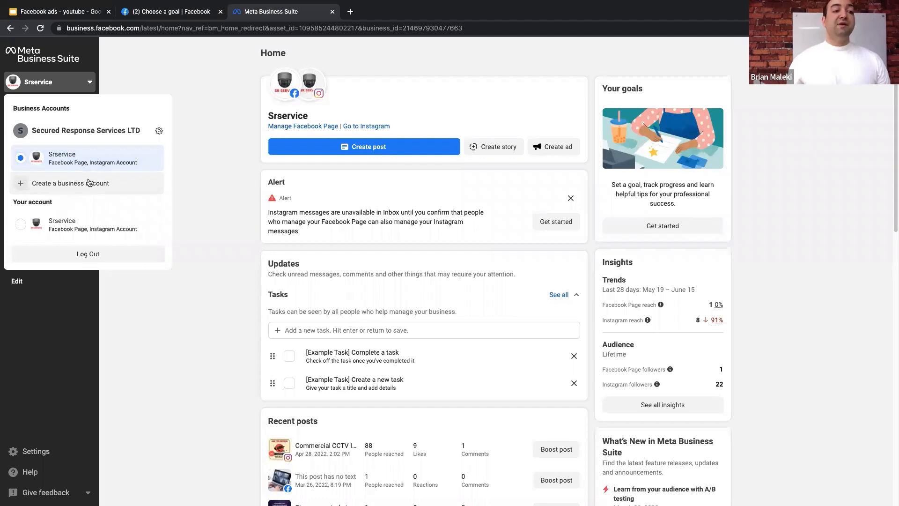
pyautogui.click(216, 152)
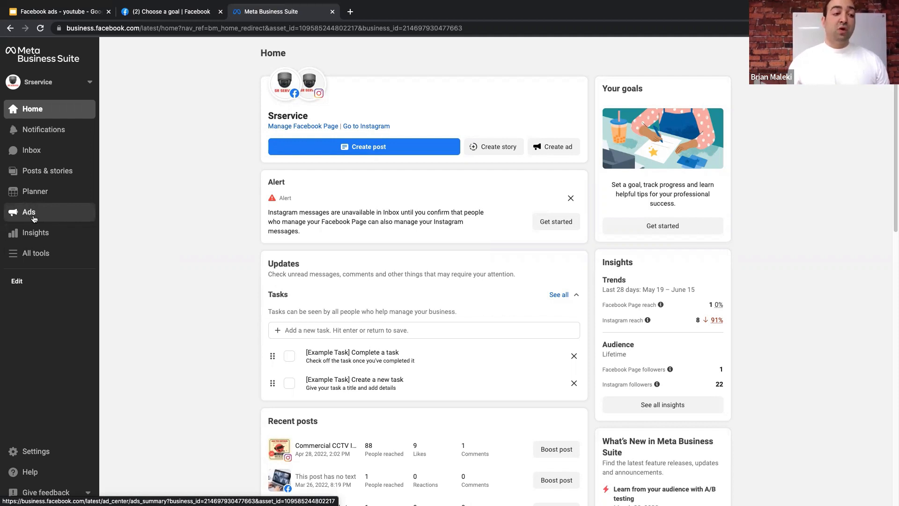
# - Launch Ads Manager from the All tools list
pyautogui.click(42, 256)
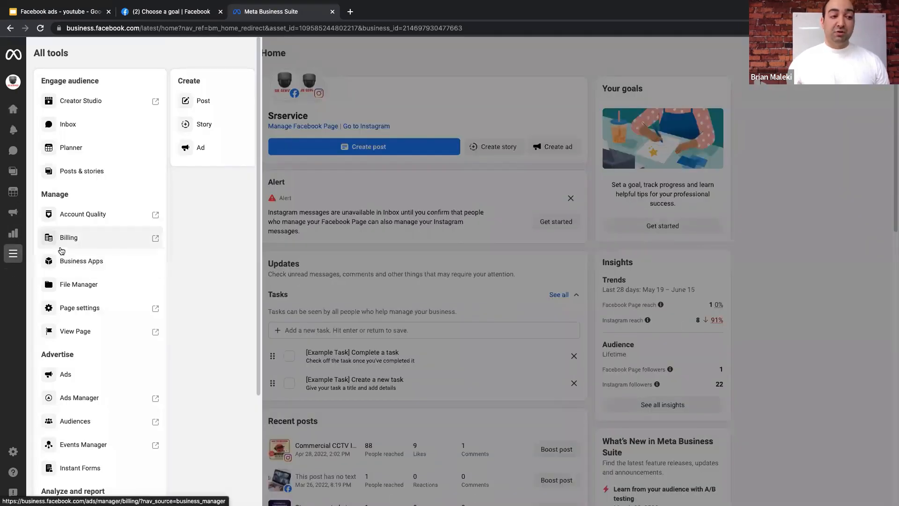
pyautogui.scroll(-3, 62, 250)
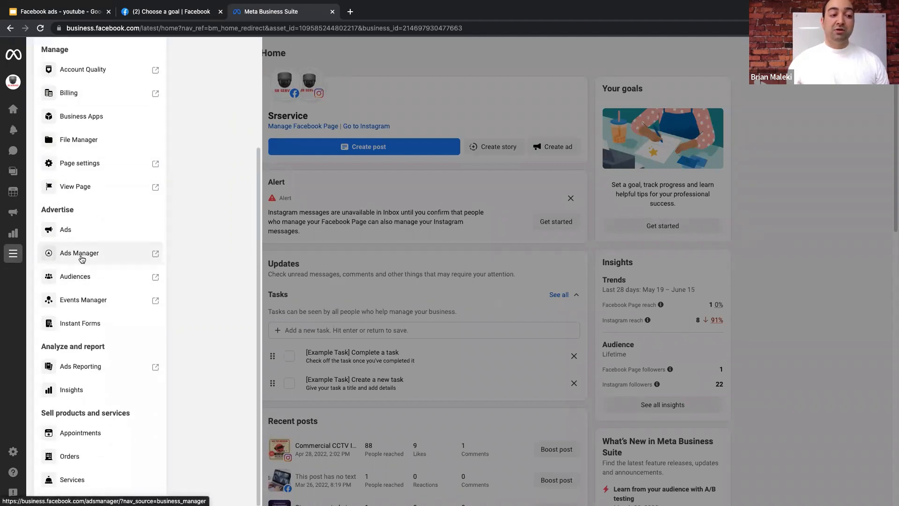
pyautogui.click(80, 253)
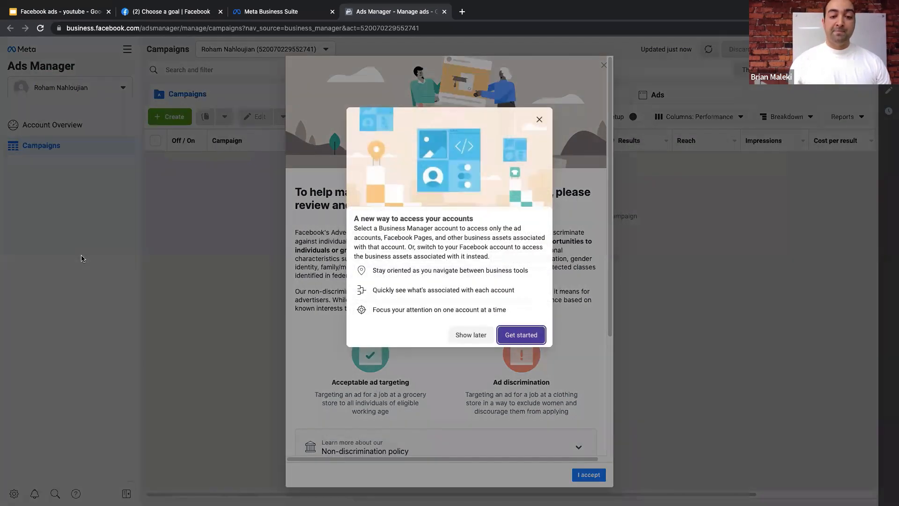
# - Dismiss the account access announcement and accept the Ads Manager non-discrimination policy
pyautogui.click(539, 119)
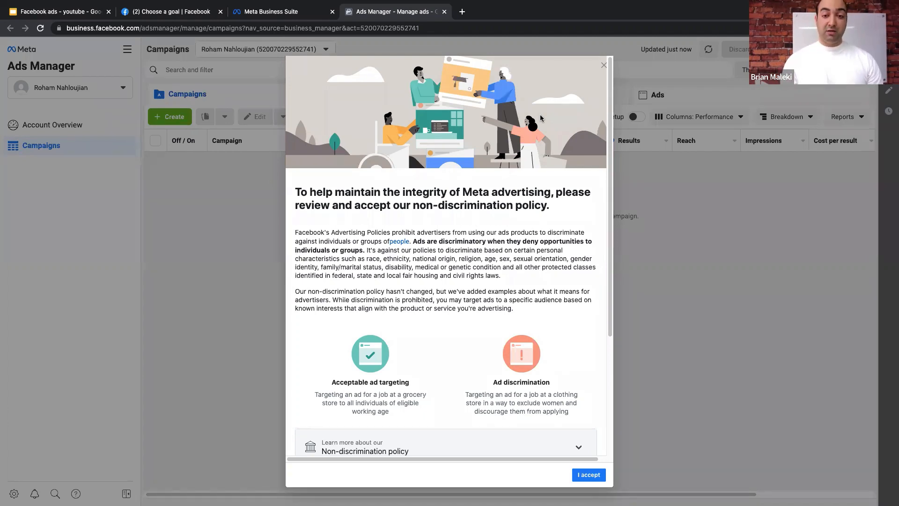
pyautogui.rightClick(540, 114)
pyautogui.press('Escape')
pyautogui.scroll(-4, 528, 281)
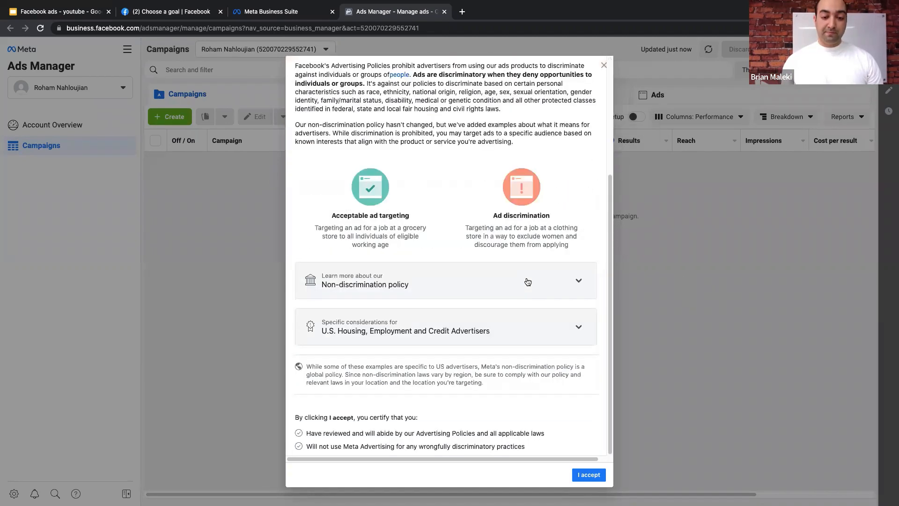
pyautogui.scroll(4, 527, 281)
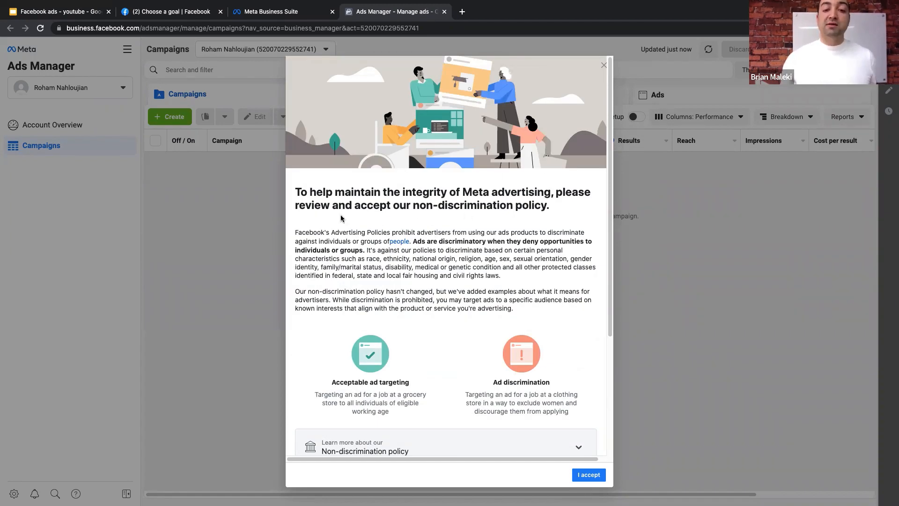
pyautogui.scroll(-4, 478, 229)
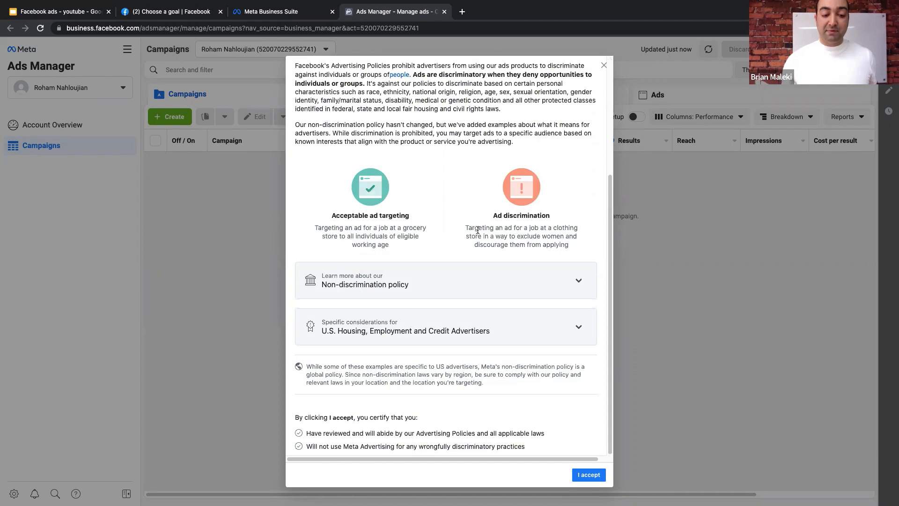
pyautogui.click(588, 474)
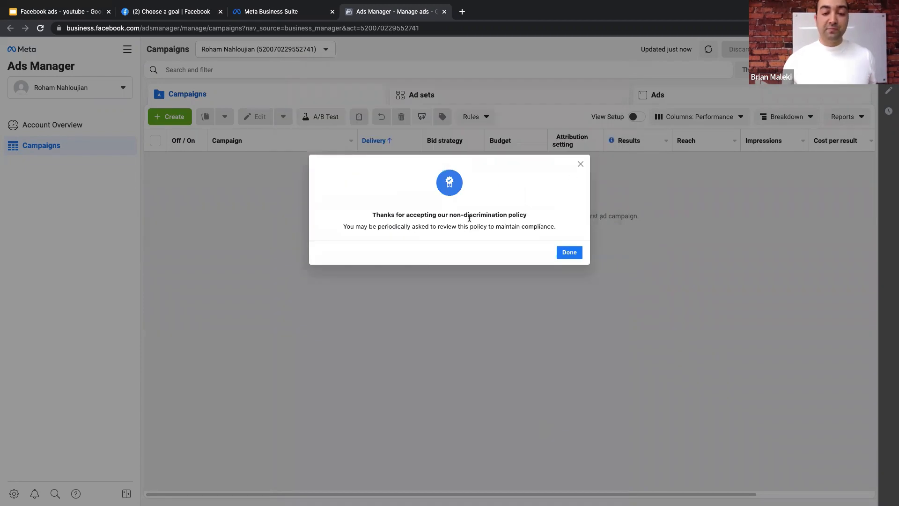
pyautogui.click(569, 252)
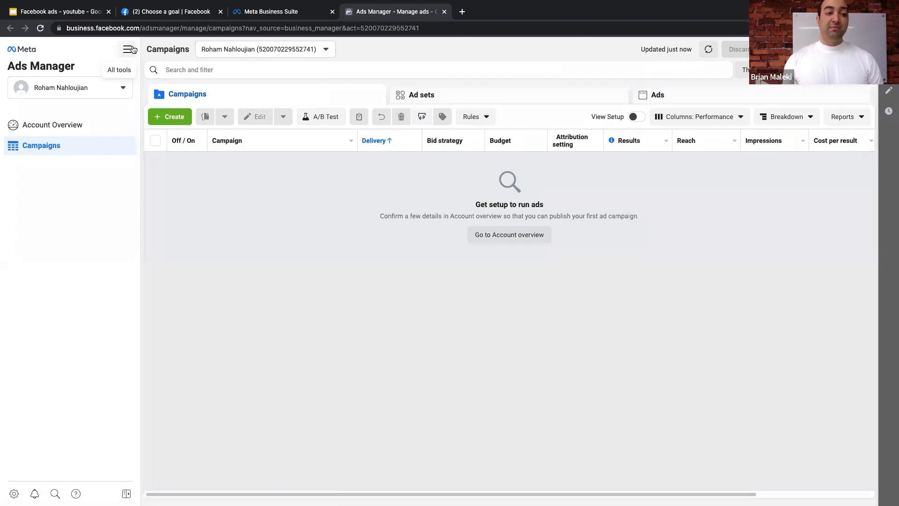
# - Cancel a new campaign setup and show the All tools list with its Business settings shortcut
pyautogui.click(175, 117)
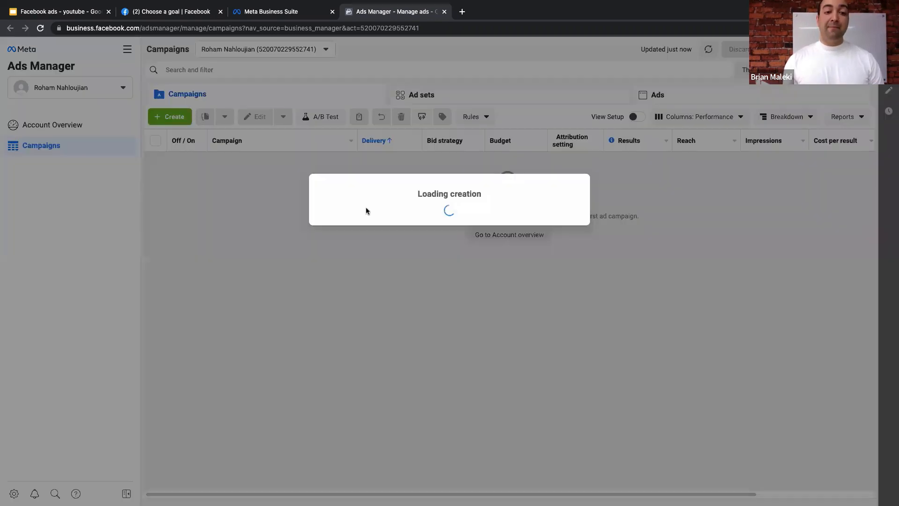
pyautogui.click(578, 111)
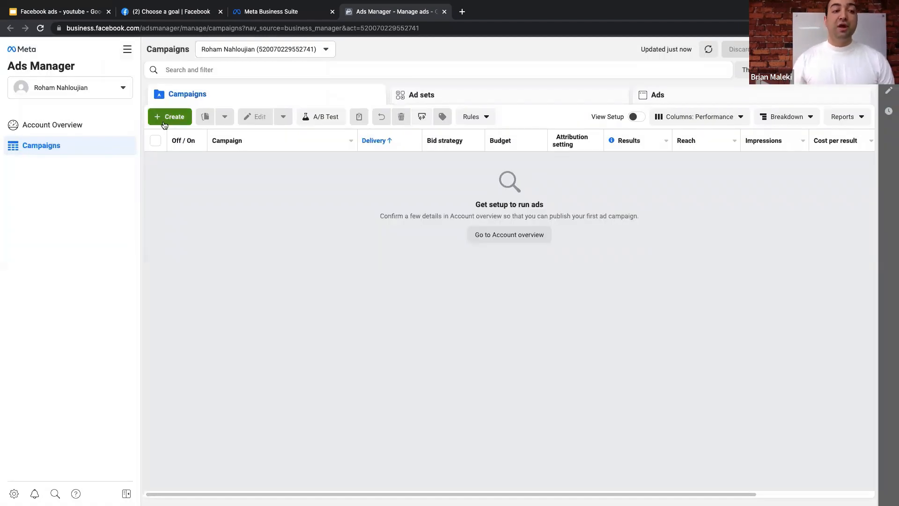
pyautogui.click(127, 50)
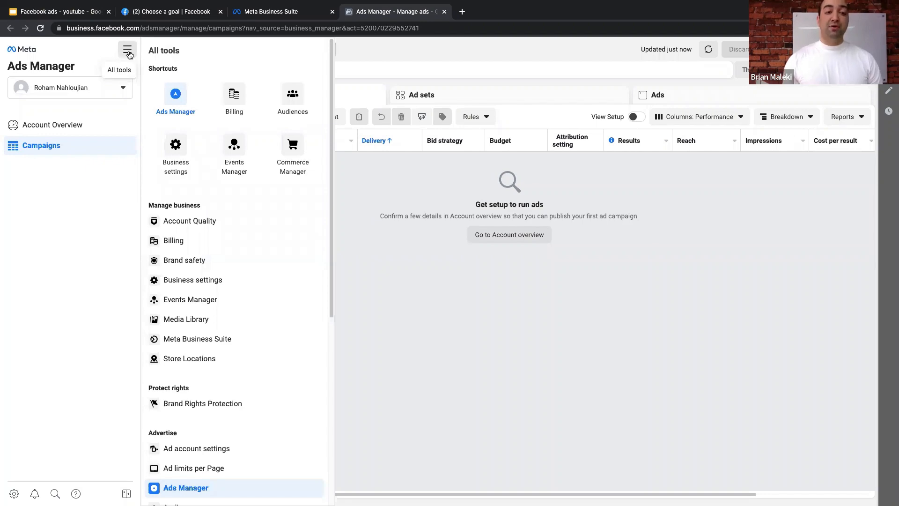
pyautogui.scroll(-6, 221, 173)
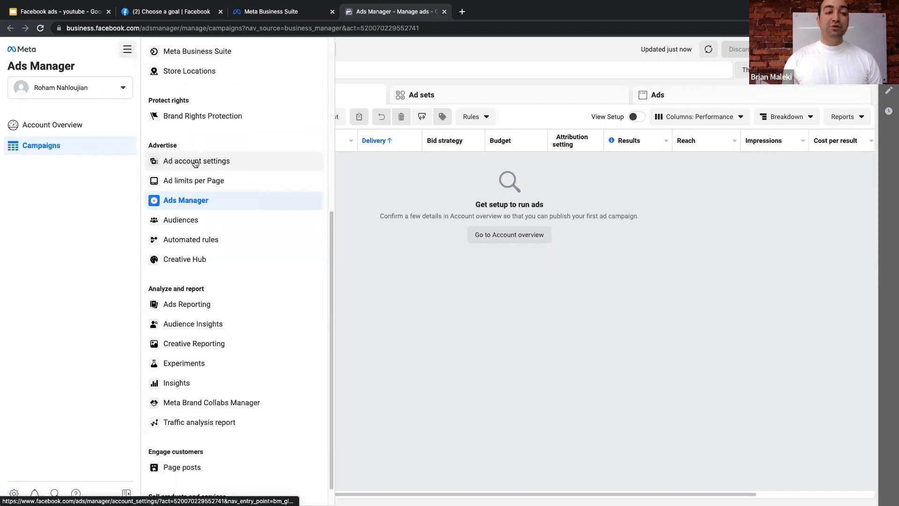
pyautogui.scroll(-1, 197, 164)
pyautogui.scroll(7, 196, 216)
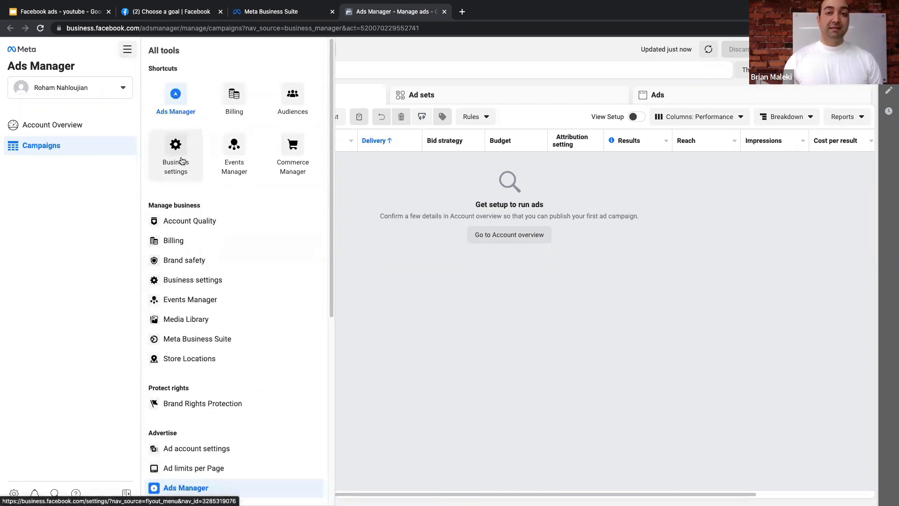
# - In Business settings, grant the admin Full control of the Srservice Page and save
pyautogui.click(182, 161)
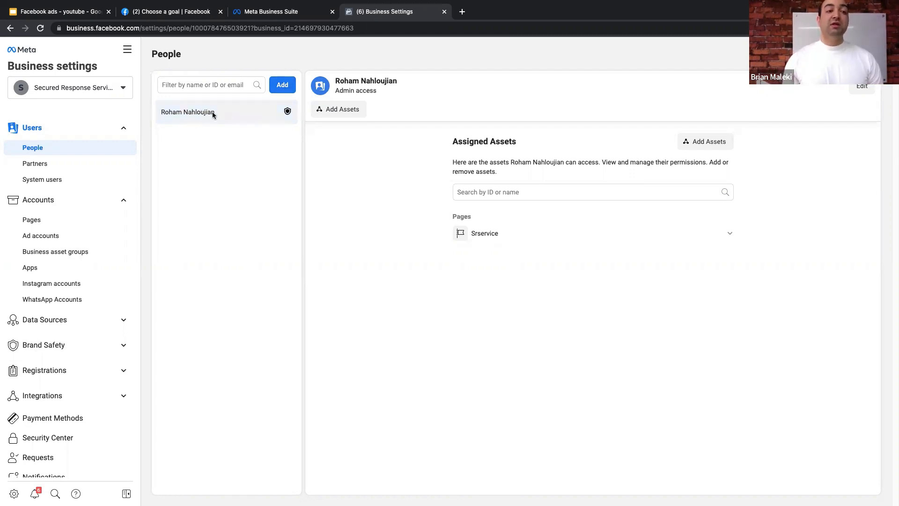
pyautogui.click(523, 235)
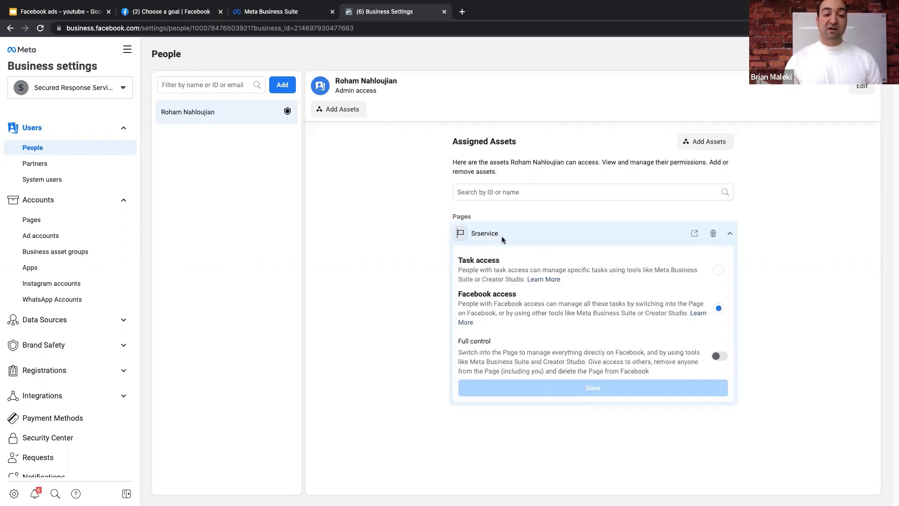
pyautogui.click(719, 356)
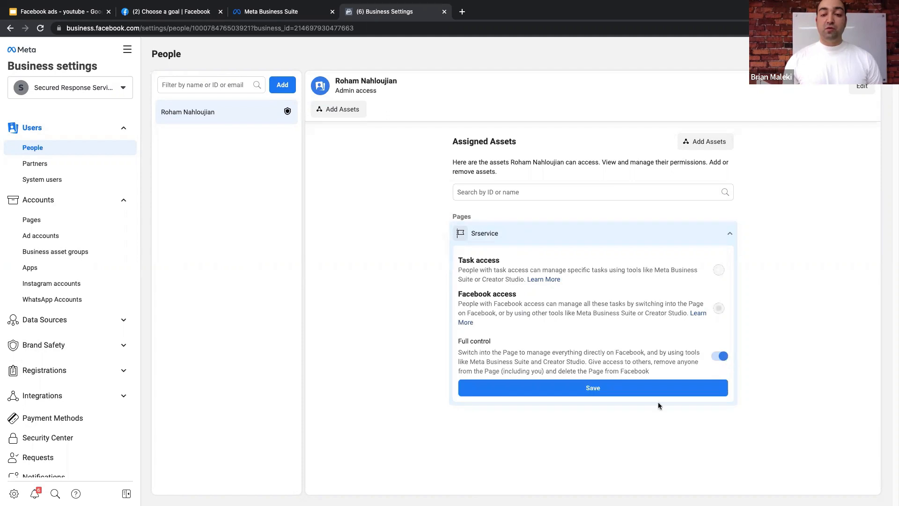
pyautogui.click(562, 391)
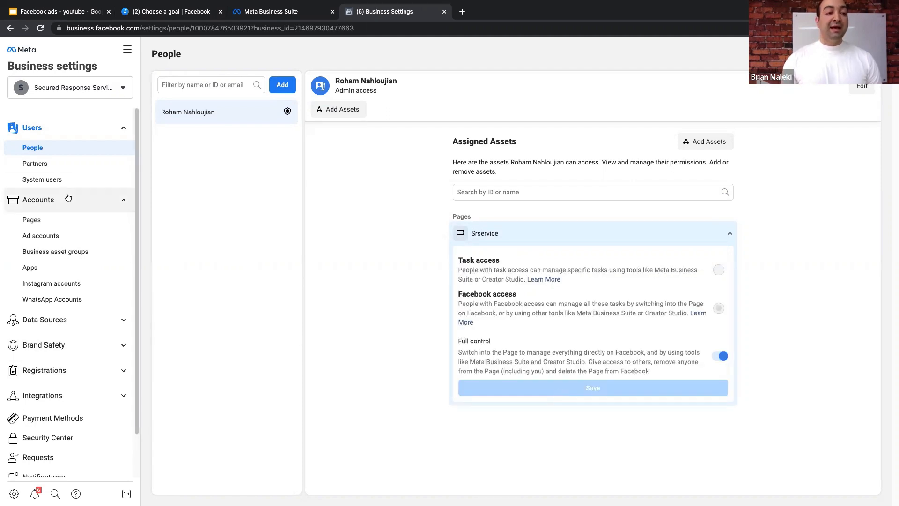
pyautogui.scroll(-1, 55, 171)
pyautogui.scroll(-1, 61, 172)
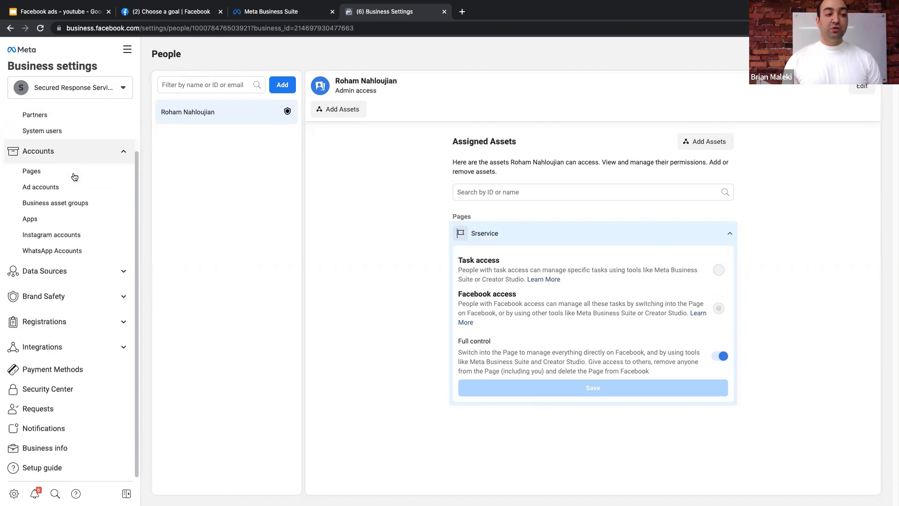
# - Go to the empty Ad accounts section for Secured Response Services LTD and show the Add options
pyautogui.click(48, 192)
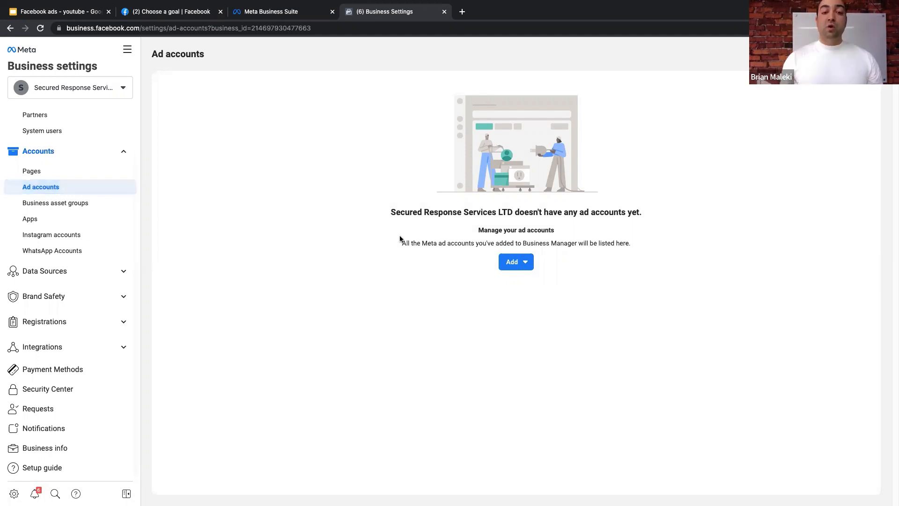
pyautogui.moveTo(402, 243); pyautogui.dragTo(644, 246)
pyautogui.click(663, 247)
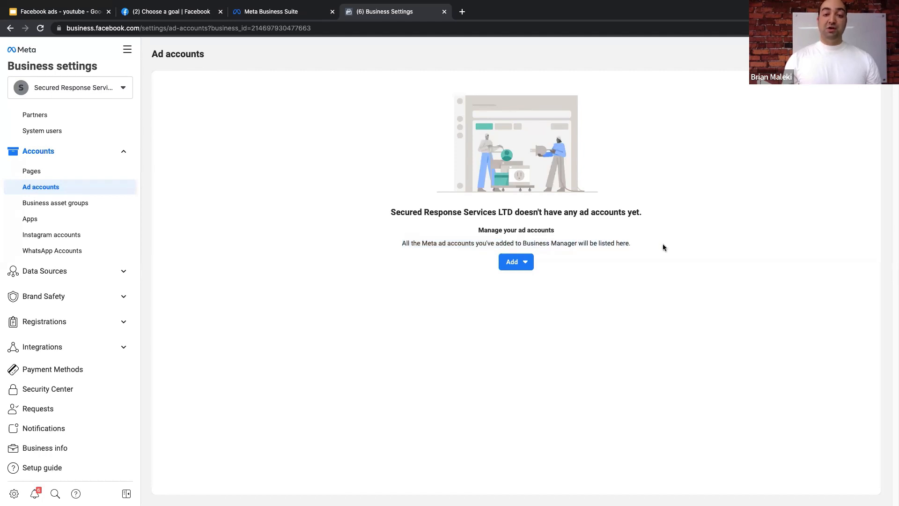
pyautogui.click(523, 267)
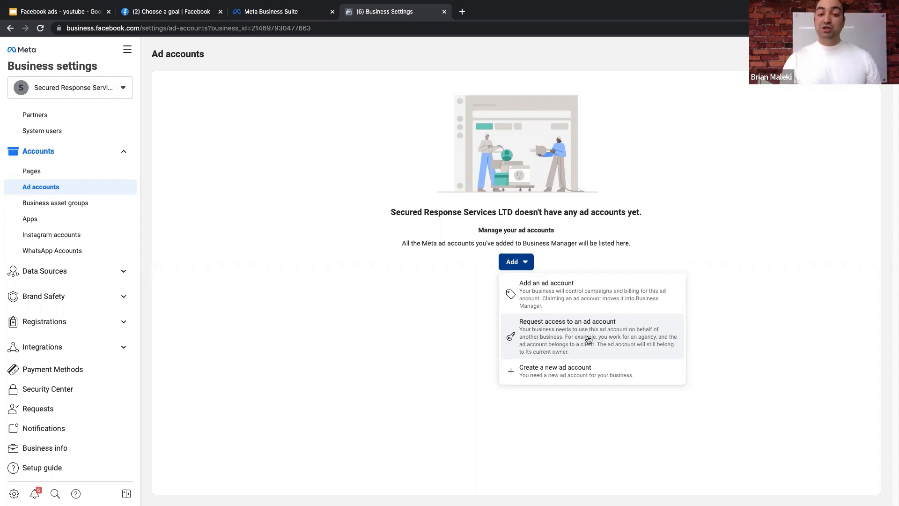
# - Start a new ad account and name it 'SR SERVICE PRIME AD ACCOUNT 1'
pyautogui.click(558, 376)
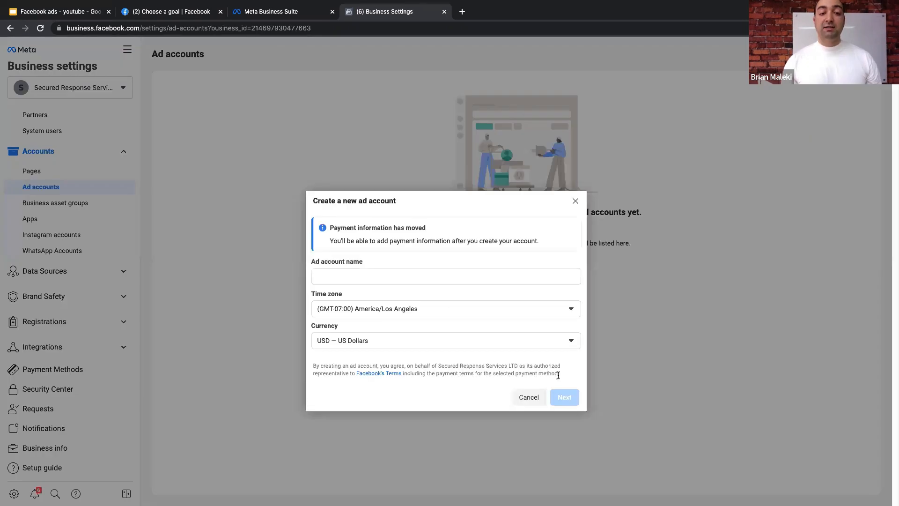
pyautogui.click(365, 277)
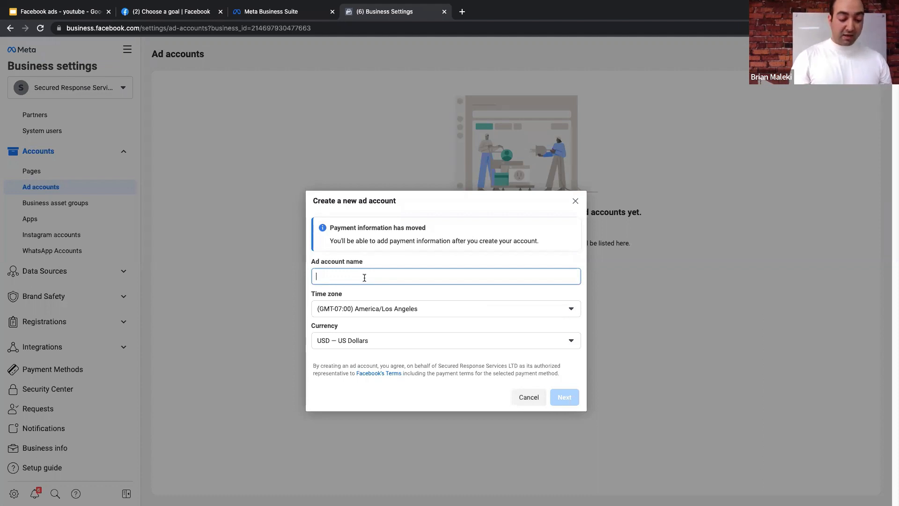
pyautogui.write('SR SER')
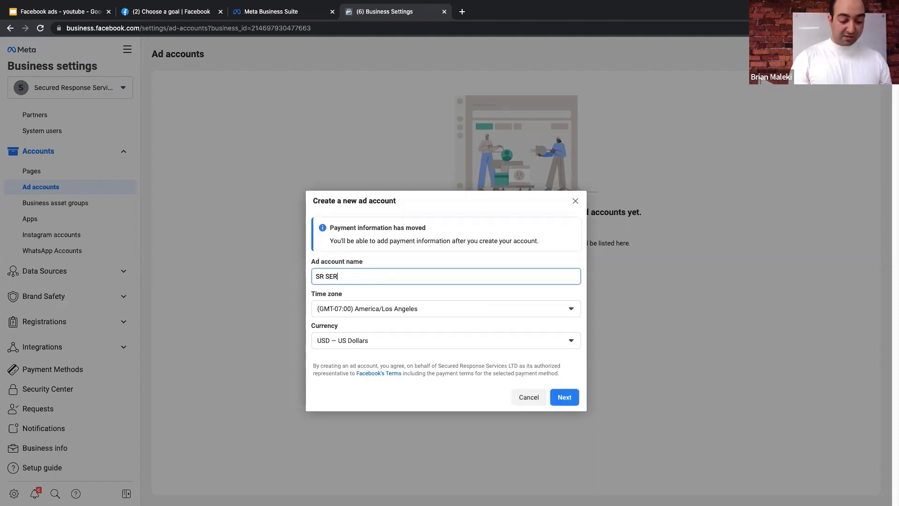
pyautogui.write('VICE PR')
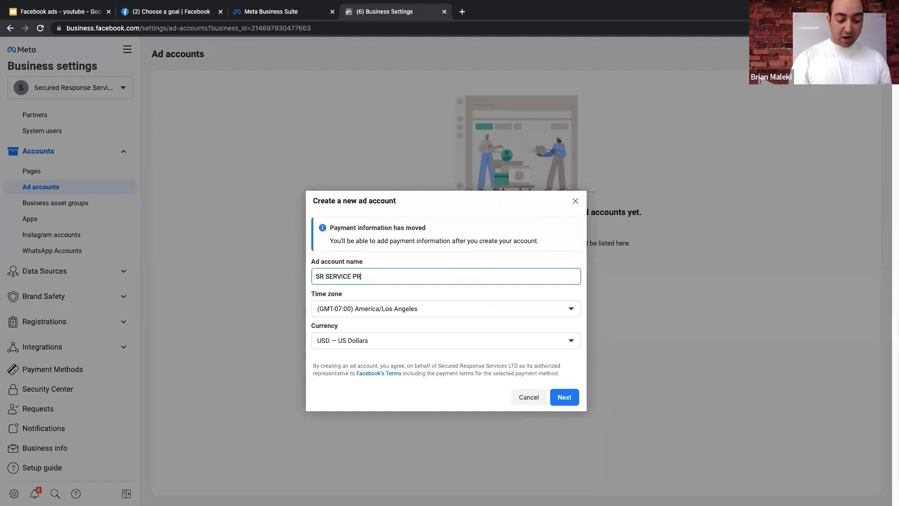
pyautogui.write('IME AD AC')
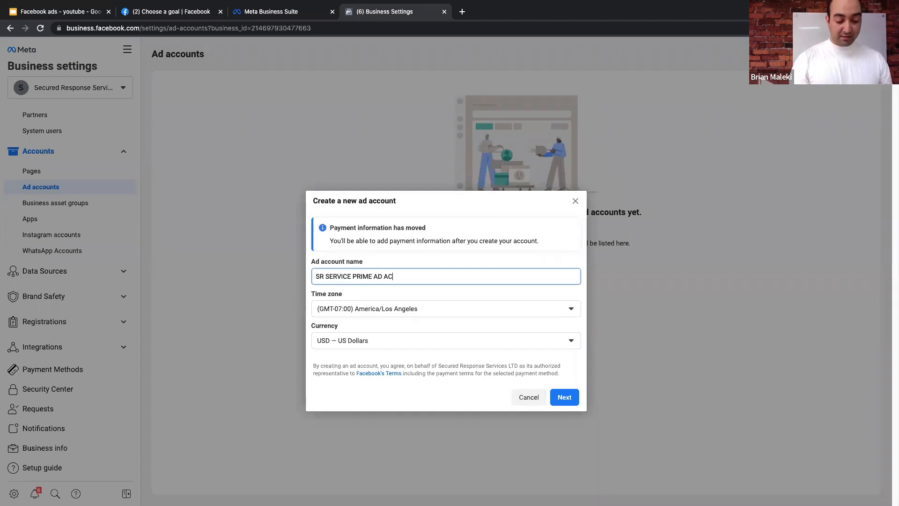
pyautogui.write('COUNT ')
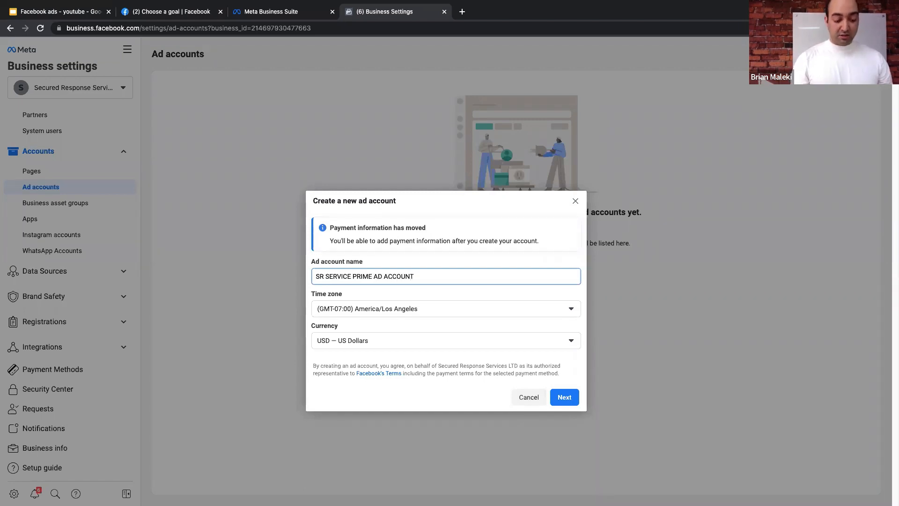
pyautogui.write('1')
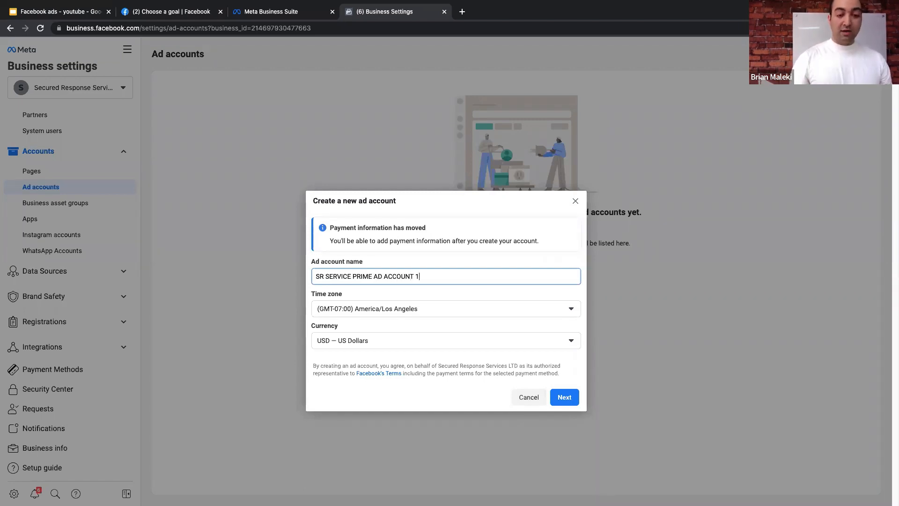
pyautogui.click(448, 209)
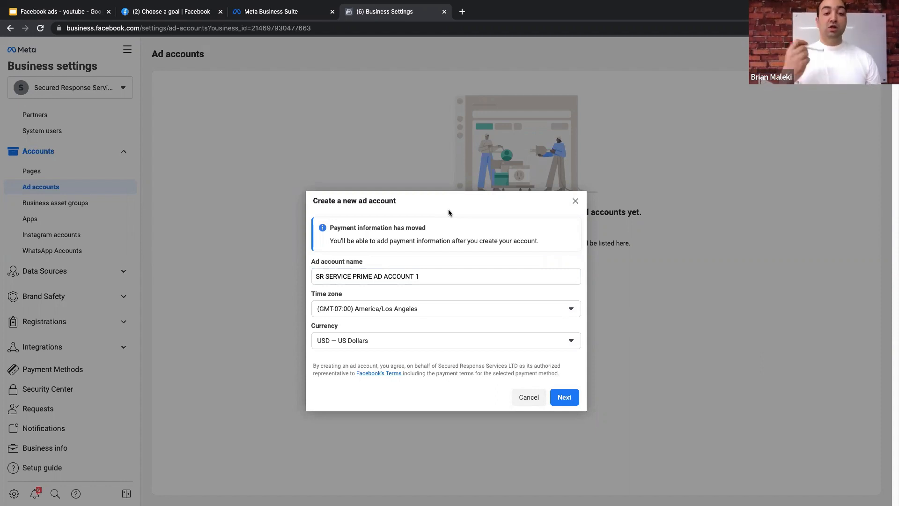
pyautogui.click(441, 277)
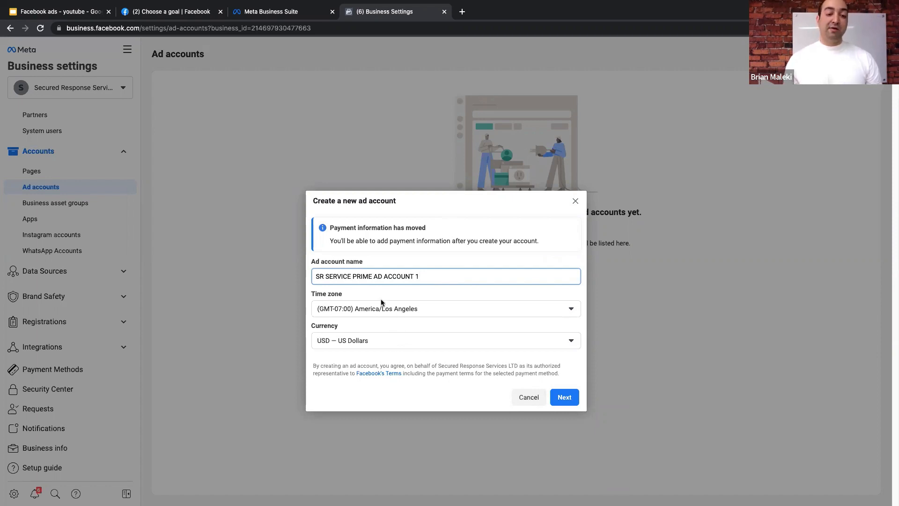
# - Set the account currency to Canadian Dollar and the time zone to America/Vancouver
pyautogui.click(373, 342)
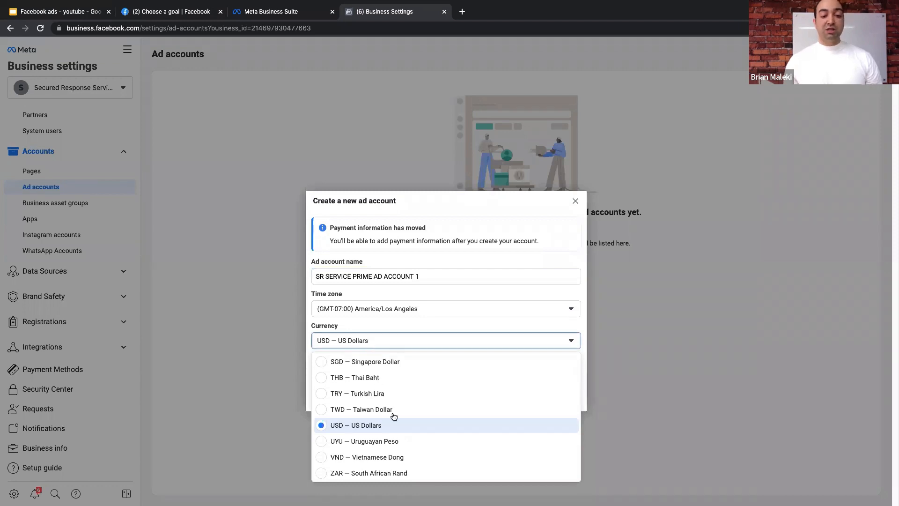
pyautogui.scroll(5, 393, 416)
pyautogui.scroll(10, 396, 414)
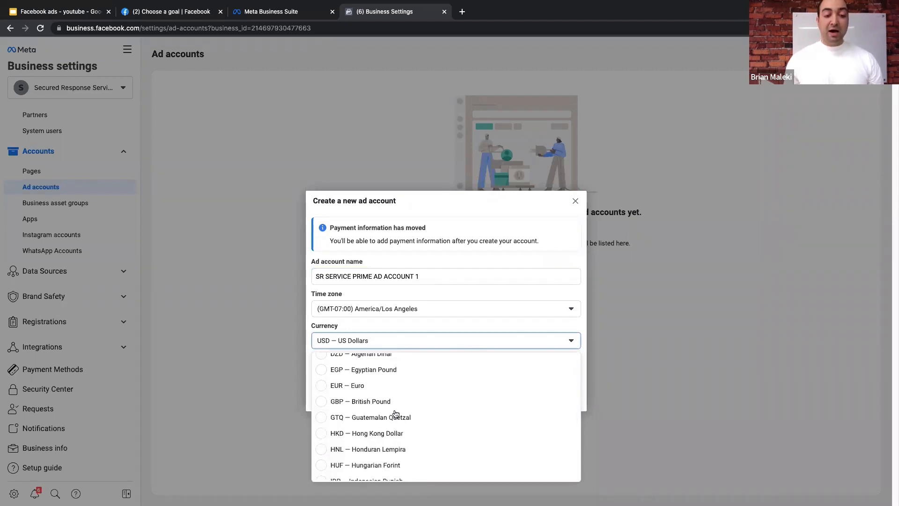
pyautogui.scroll(-2, 372, 384)
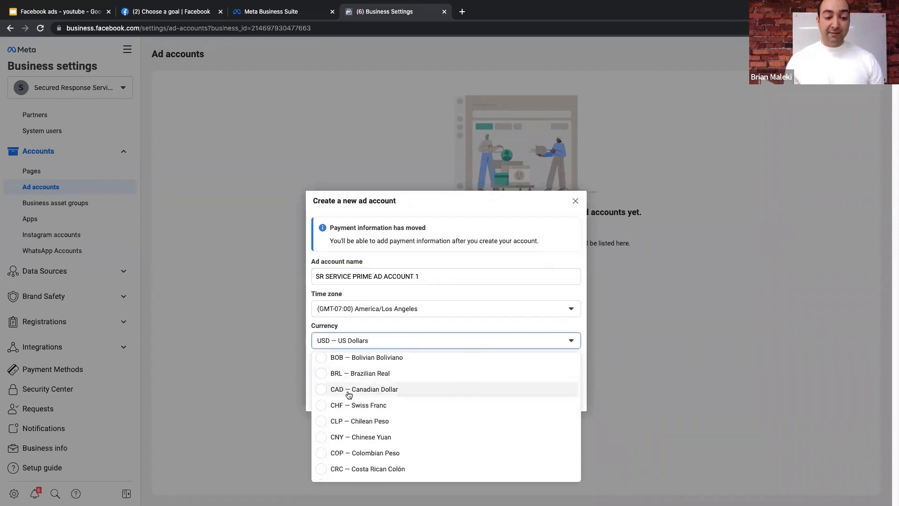
pyautogui.click(351, 391)
pyautogui.click(366, 309)
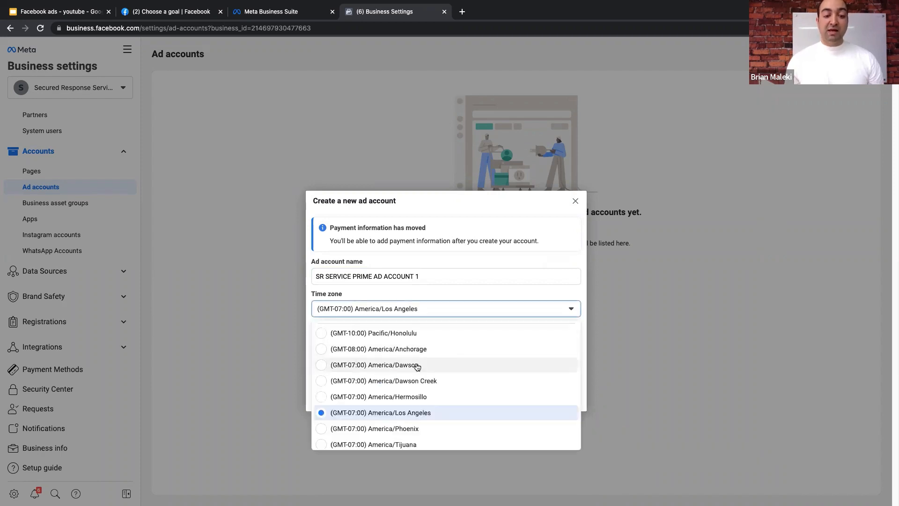
pyautogui.scroll(-4, 416, 365)
pyautogui.scroll(-1, 418, 371)
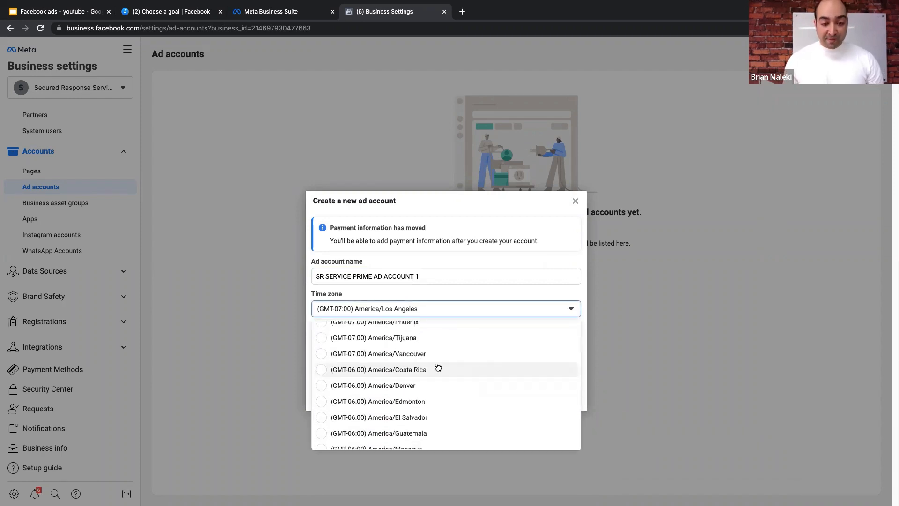
pyautogui.click(414, 354)
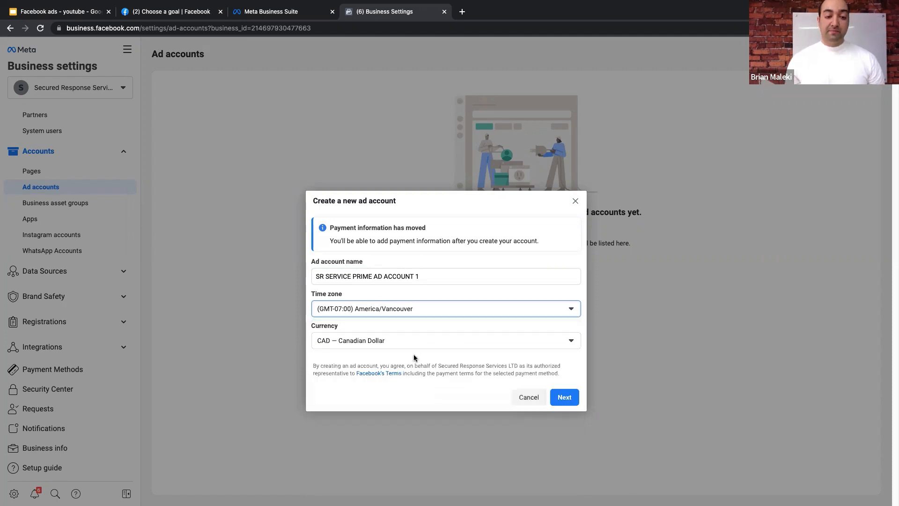
# - Create the ad account as belonging to your own business, Secured Response Services LTD
pyautogui.click(563, 395)
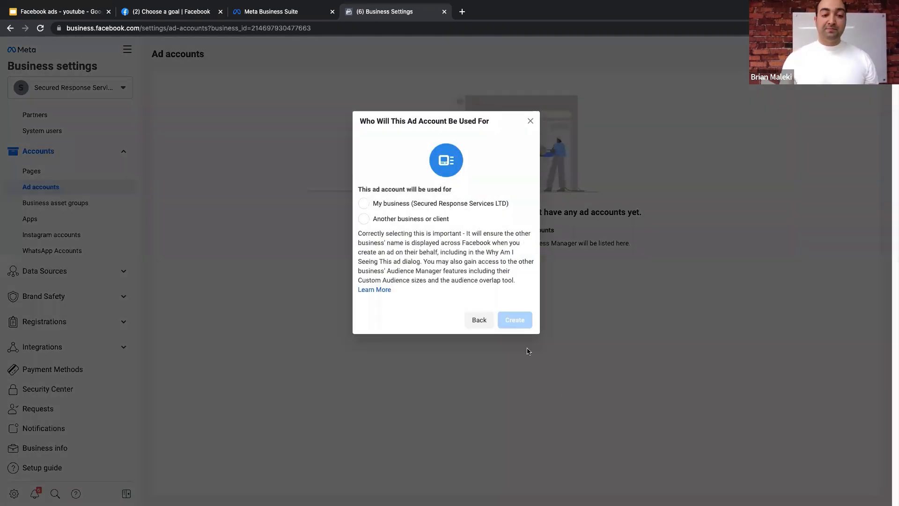
pyautogui.click(416, 209)
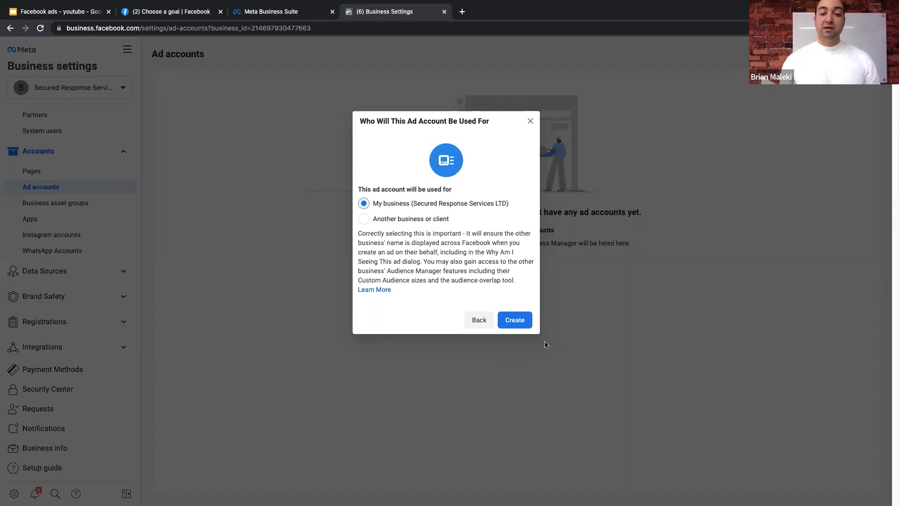
pyautogui.click(521, 321)
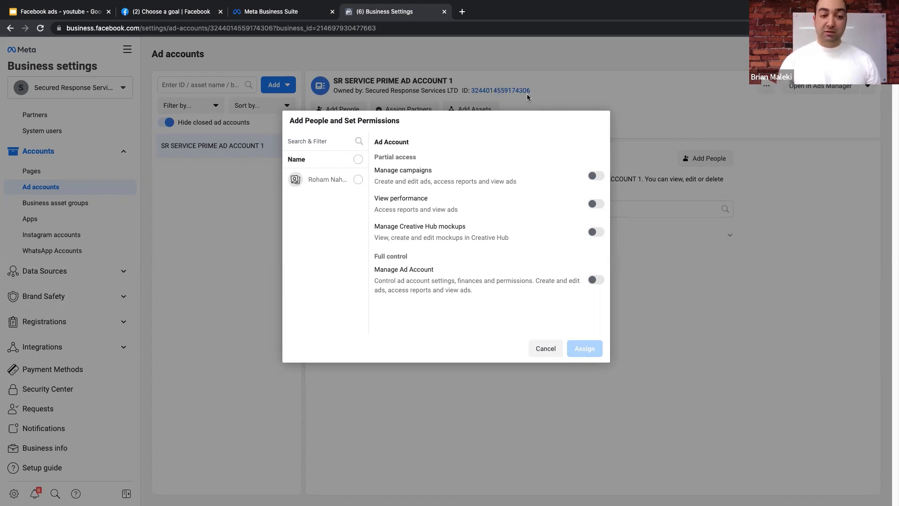
# - Assign the business admin full Manage Ad Account control, then begin adding payment info
pyautogui.click(358, 179)
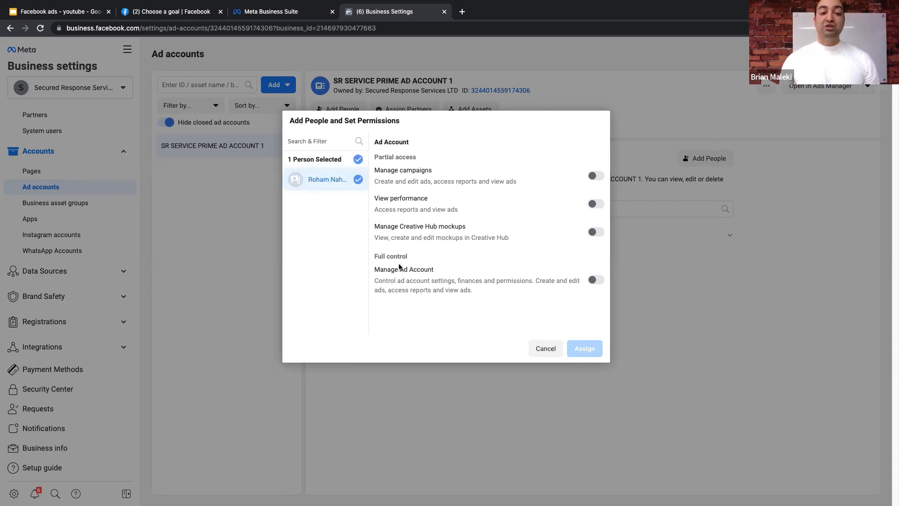
pyautogui.click(595, 279)
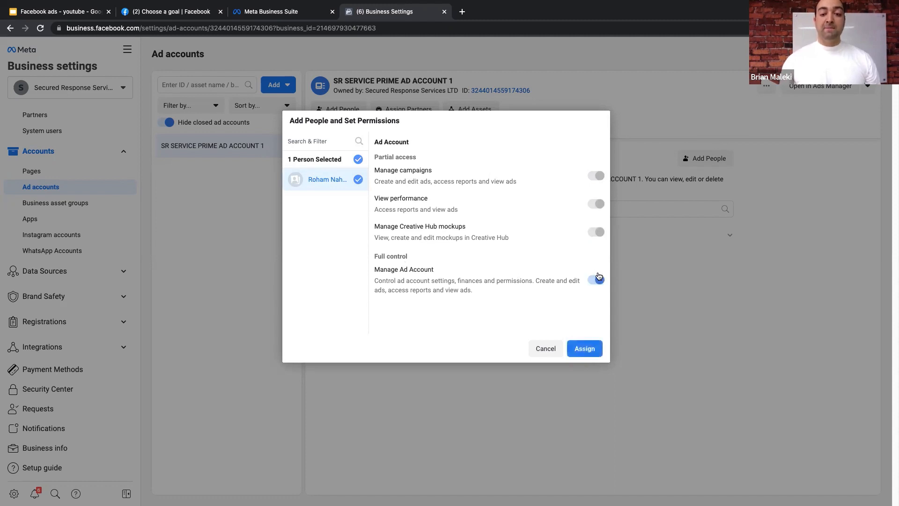
pyautogui.click(587, 348)
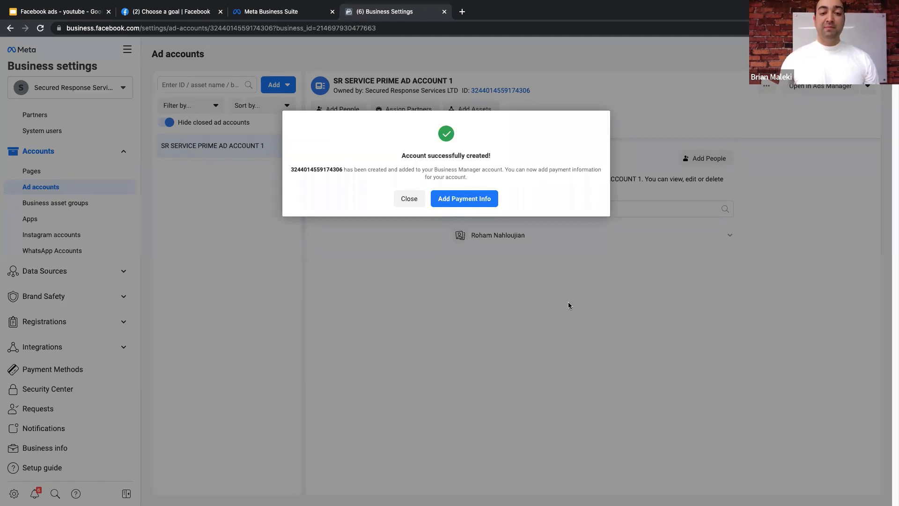
pyautogui.click(462, 201)
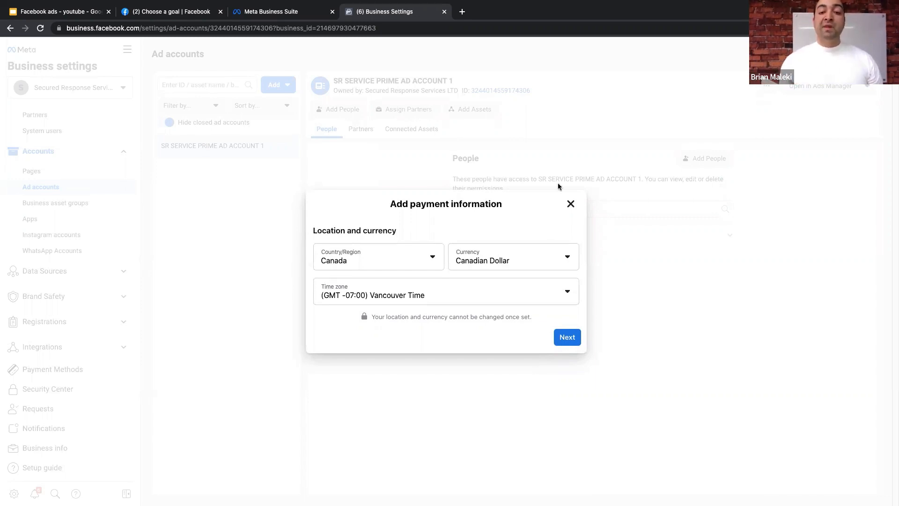
# - Accept Canada, CAD and Vancouver time, compare PayPal with card, then abandon payment setup
pyautogui.click(567, 341)
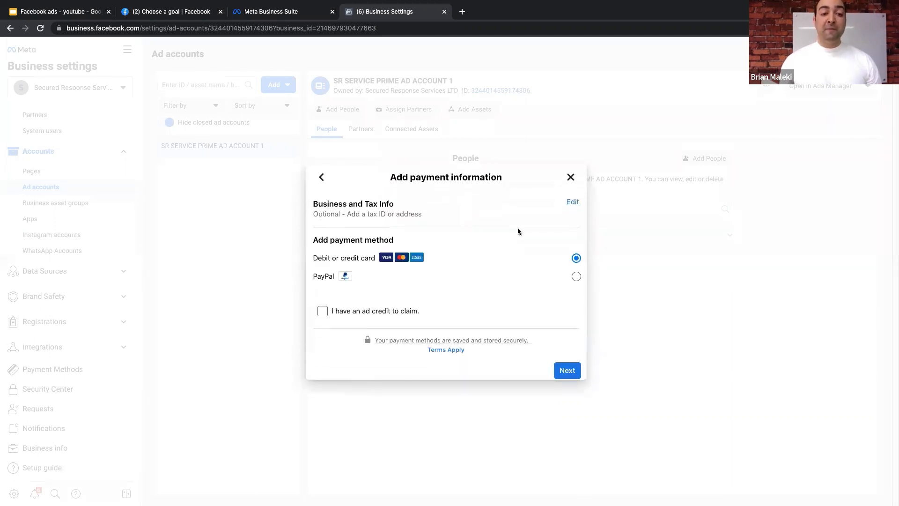
pyautogui.click(489, 273)
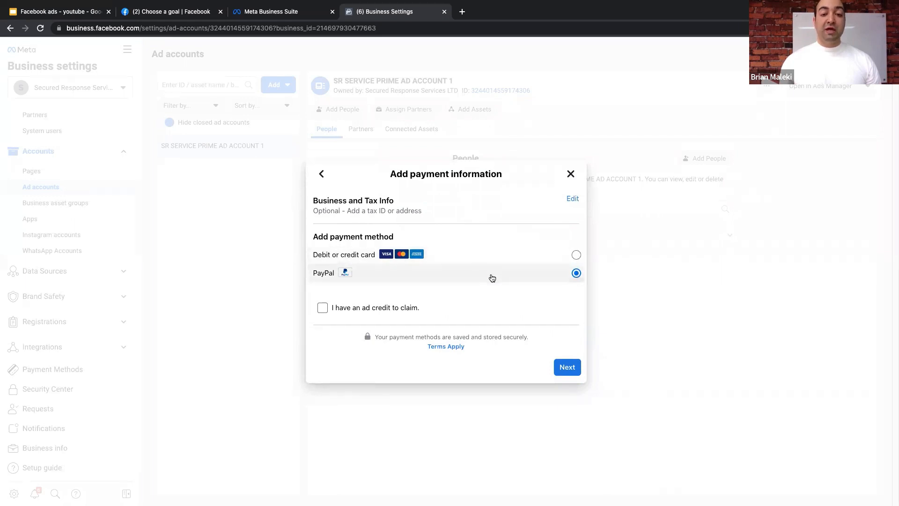
pyautogui.click(455, 253)
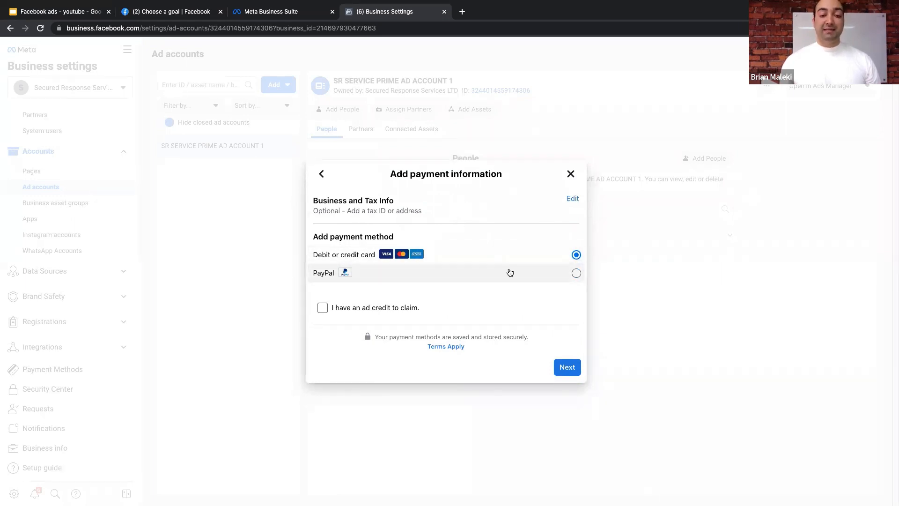
pyautogui.click(569, 175)
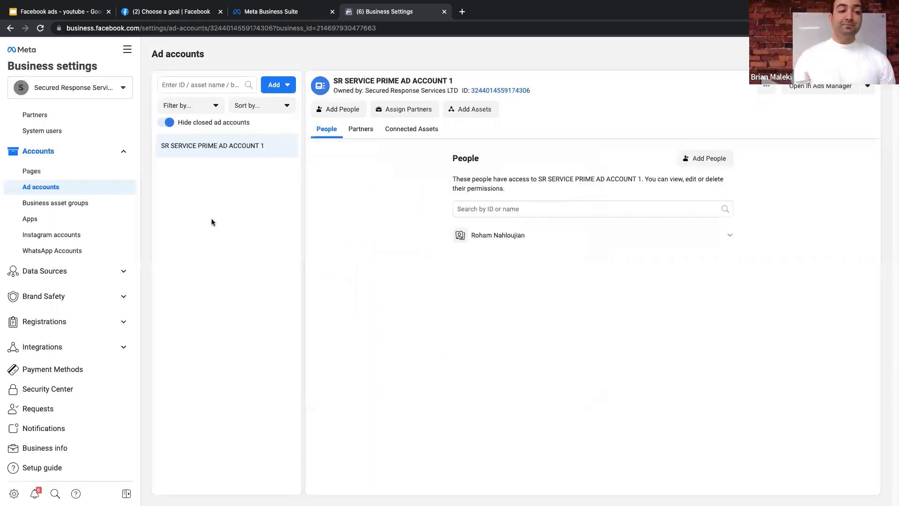
# - Select the ad account ID, then go to the Pixels page under Data Sources
pyautogui.moveTo(530, 92); pyautogui.dragTo(469, 89)
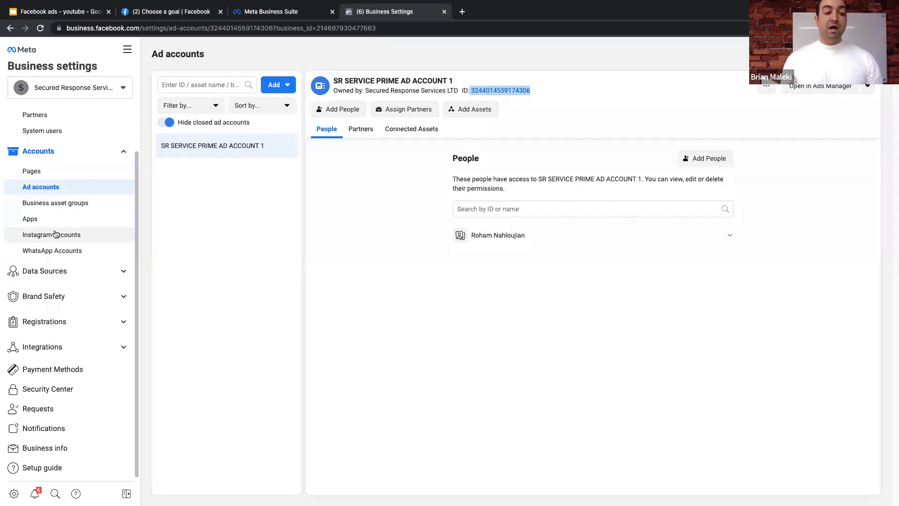
pyautogui.click(74, 272)
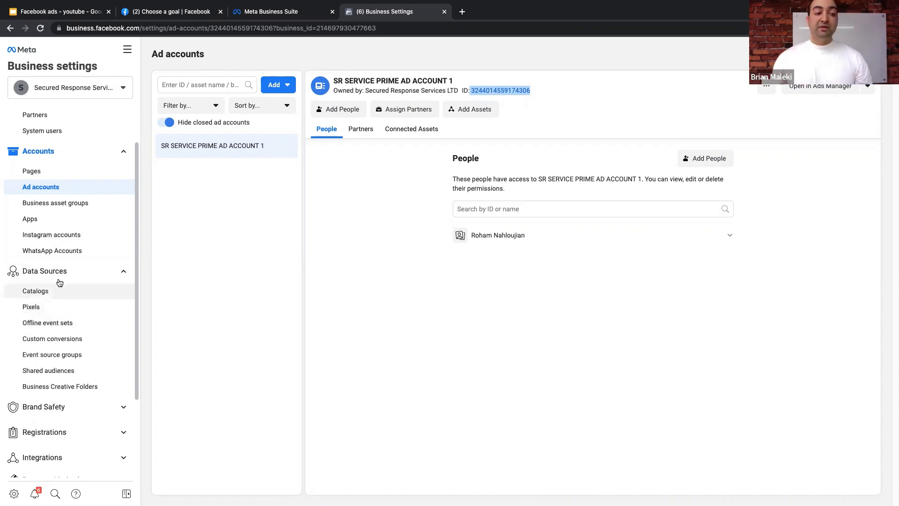
pyautogui.click(39, 312)
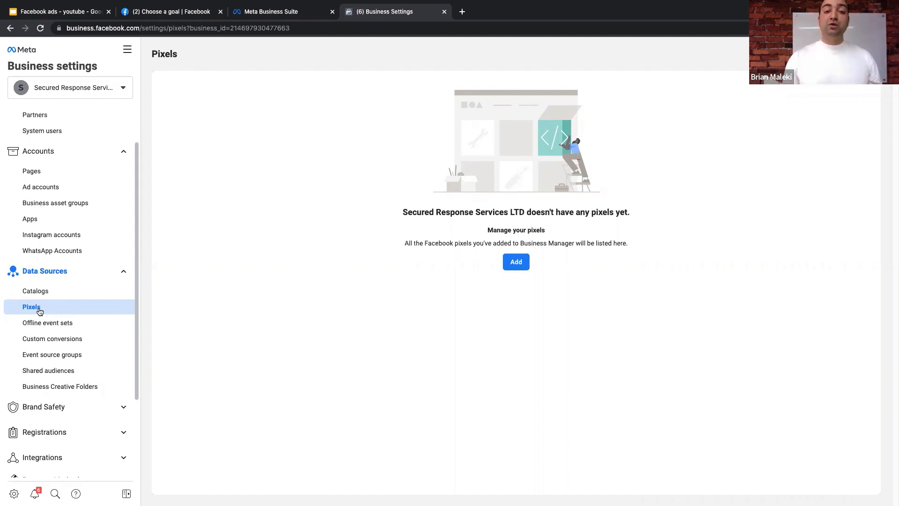
# - Add a pixel keeping its default name, Secured Response Services LTD's Pixel
pyautogui.click(512, 263)
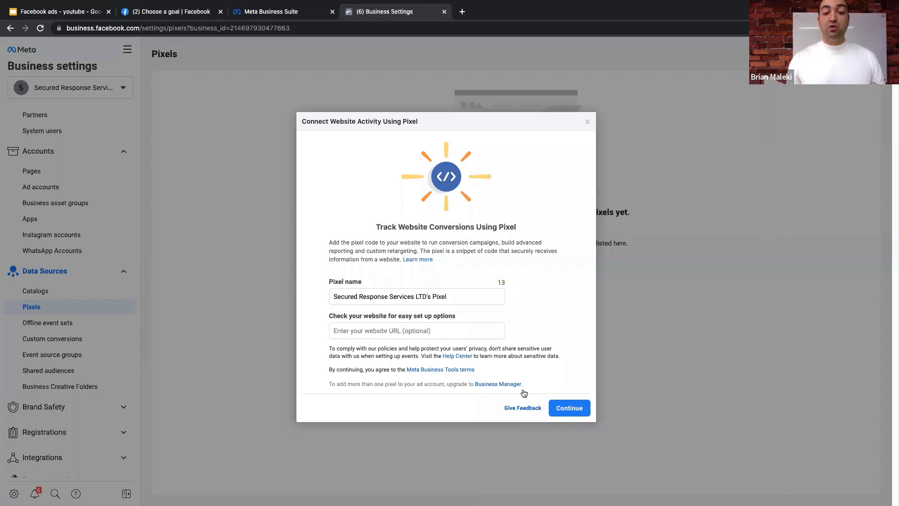
pyautogui.click(562, 411)
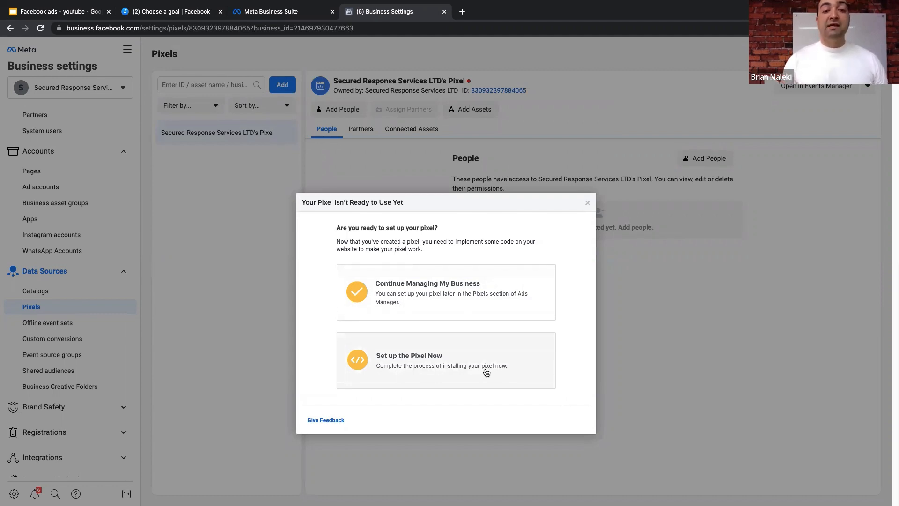
# - Look over the pixel installation methods, cancel them, and scroll the pixel's details page
pyautogui.click(431, 368)
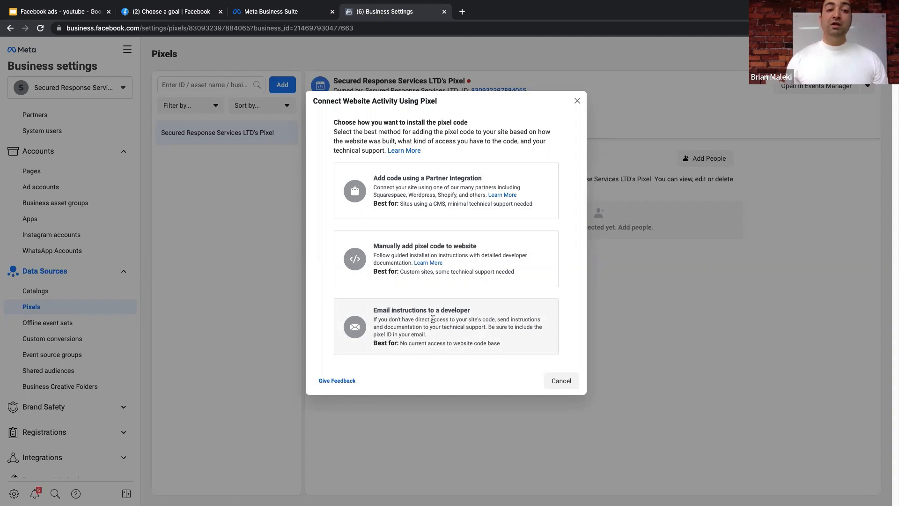
pyautogui.click(577, 101)
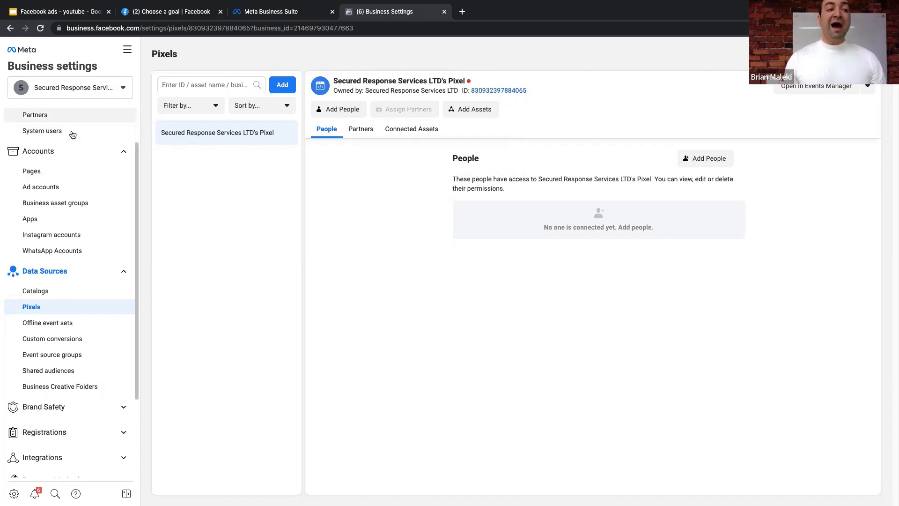
pyautogui.scroll(-3, 74, 186)
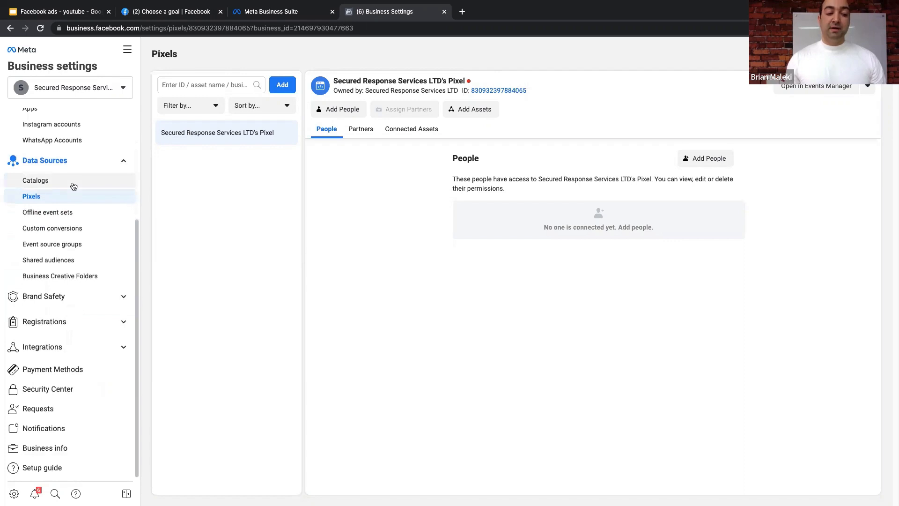
# - Open Business info and scroll past the empty business details and Unverified status to My info
pyautogui.click(49, 449)
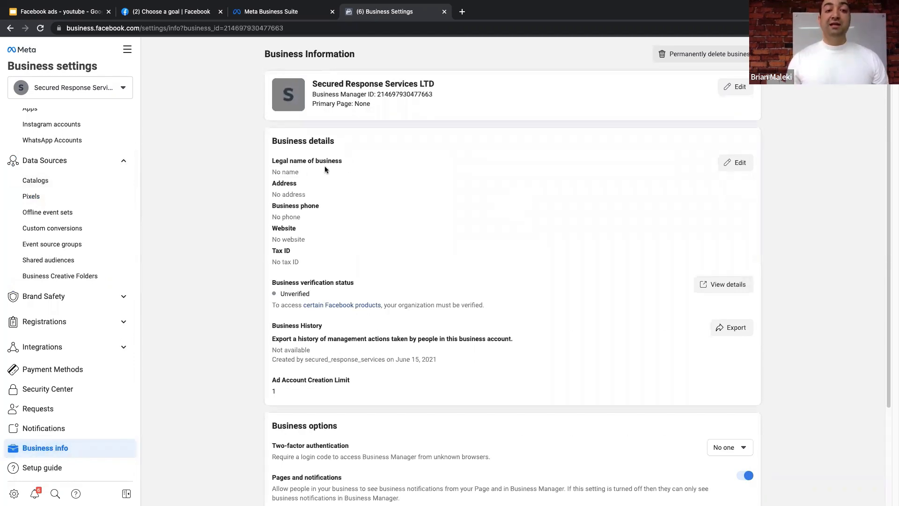
pyautogui.scroll(-1, 321, 168)
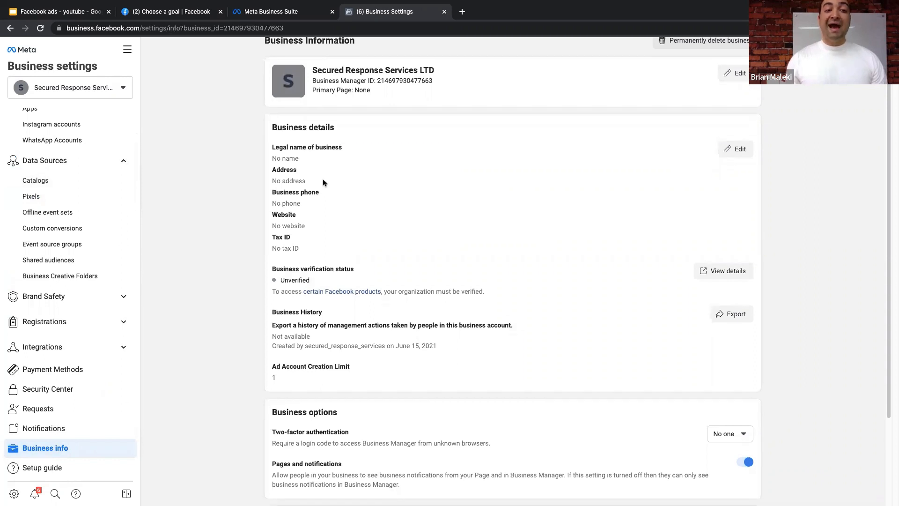
pyautogui.scroll(-2, 304, 195)
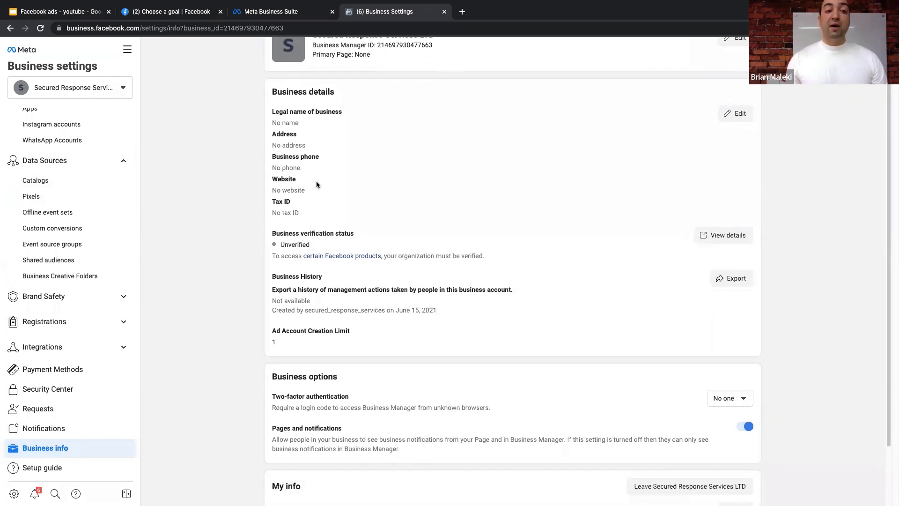
pyautogui.scroll(-3, 369, 210)
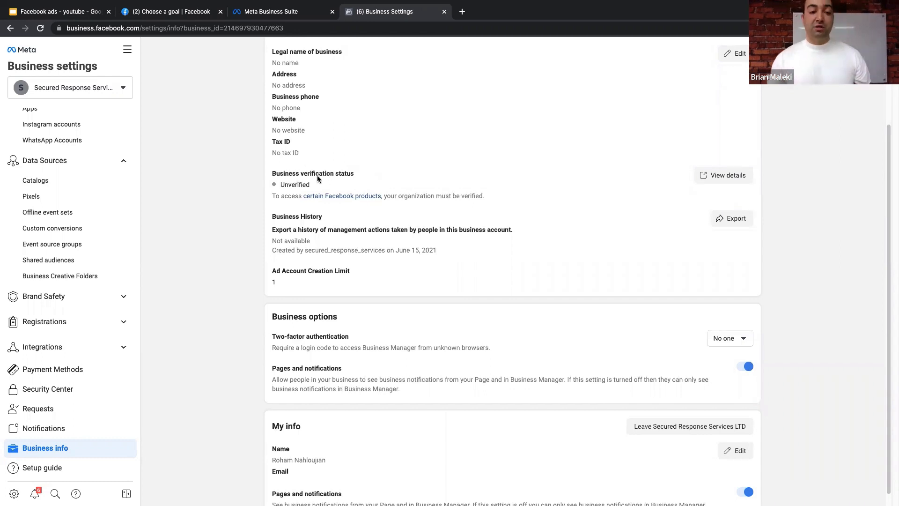
pyautogui.scroll(-1, 354, 178)
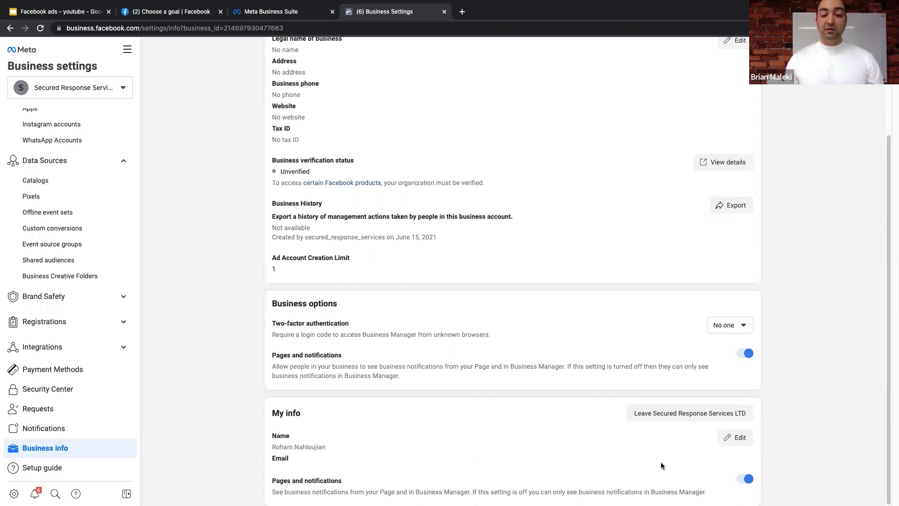
# - Highlight the Business Manager ID number under the business name on the Business info page
pyautogui.click(735, 437)
pyautogui.scroll(-2, 304, 423)
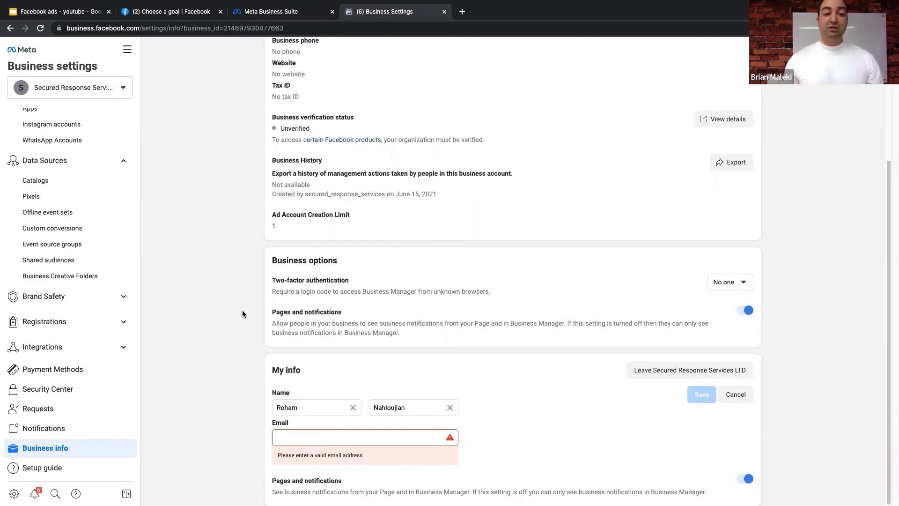
pyautogui.scroll(4, 234, 290)
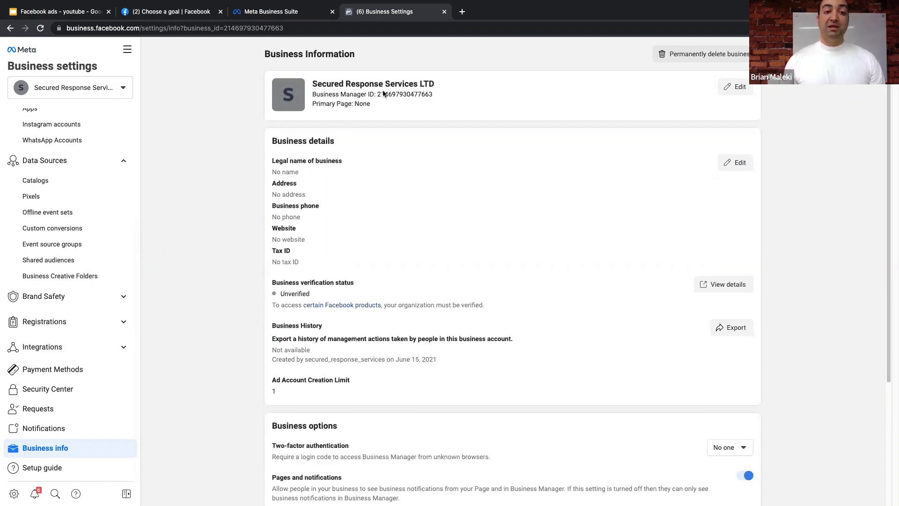
pyautogui.moveTo(378, 94); pyautogui.dragTo(431, 94)
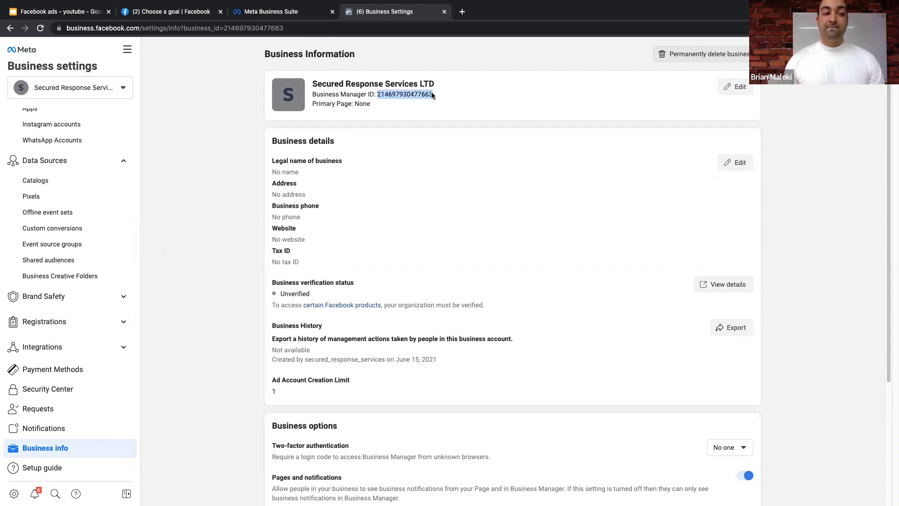
pyautogui.scroll(5, 70, 187)
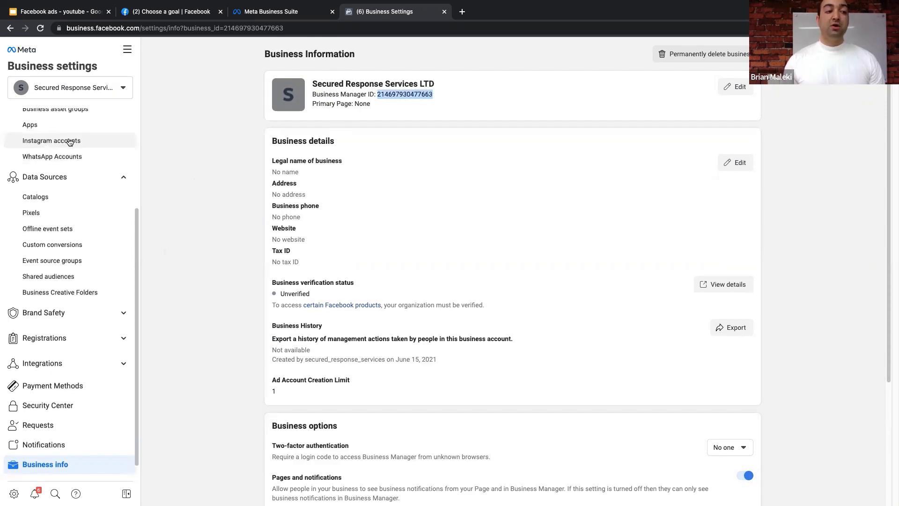
# - Go to Ads Manager, answer No on national-issues ads, then return to Business Settings to verify email
pyautogui.click(128, 48)
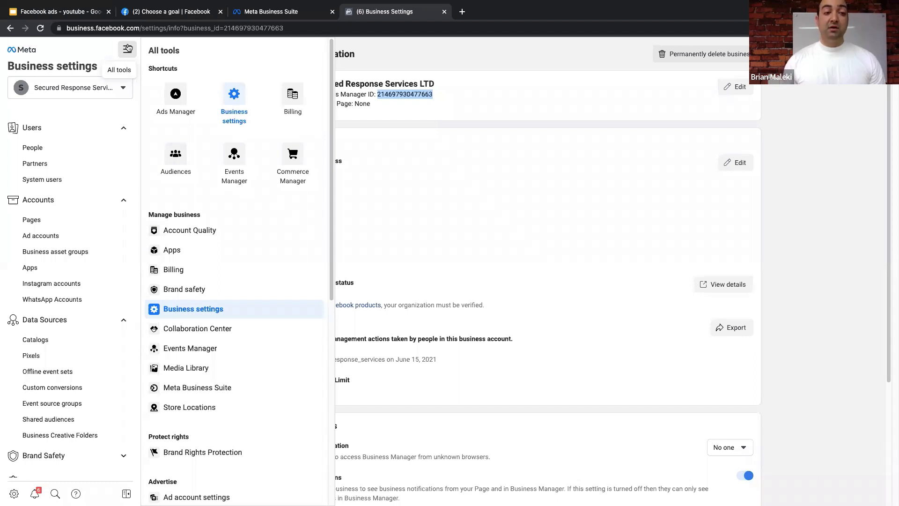
pyautogui.click(176, 88)
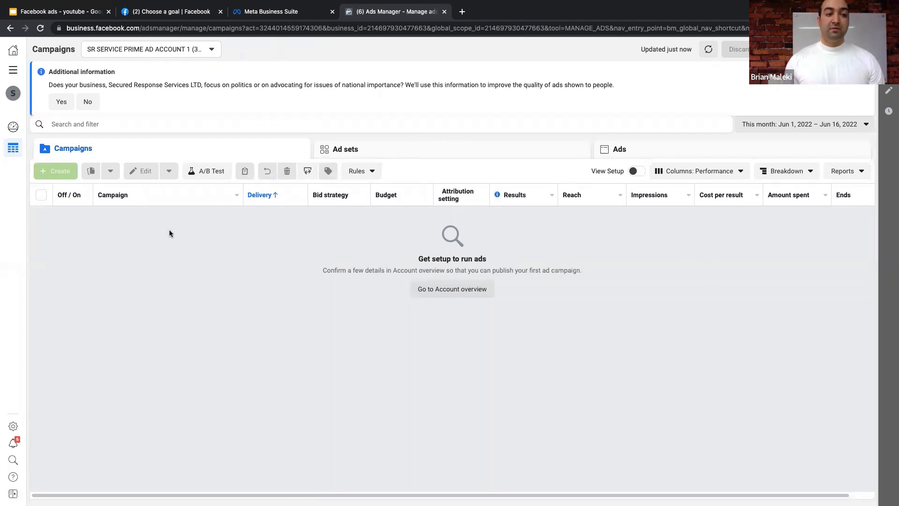
pyautogui.click(88, 101)
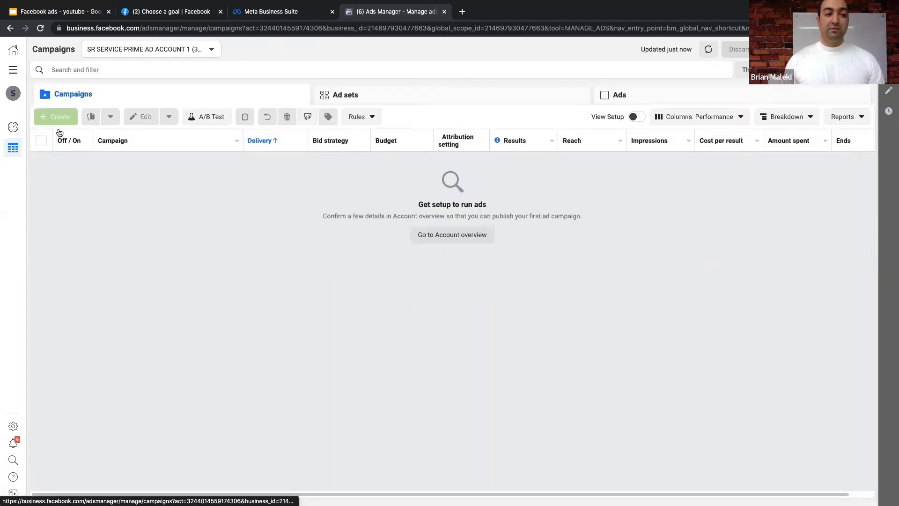
pyautogui.moveTo(62, 116)
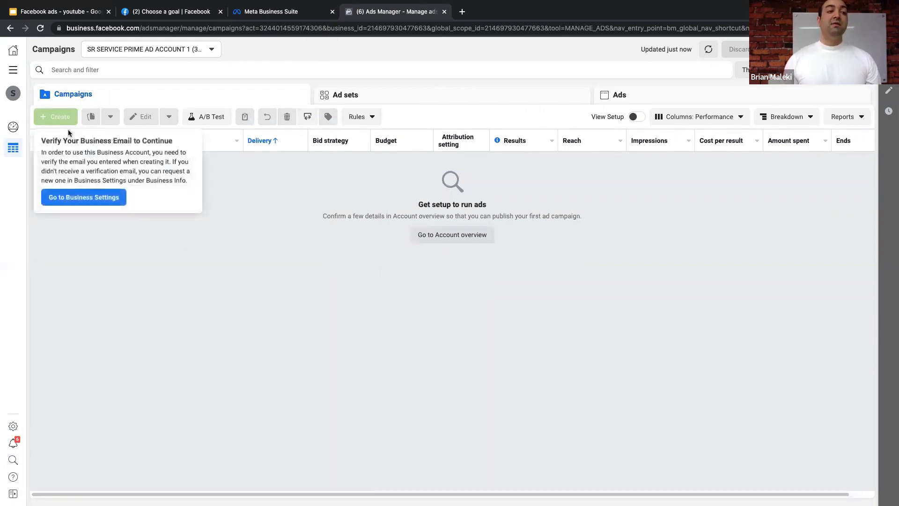
pyautogui.click(103, 196)
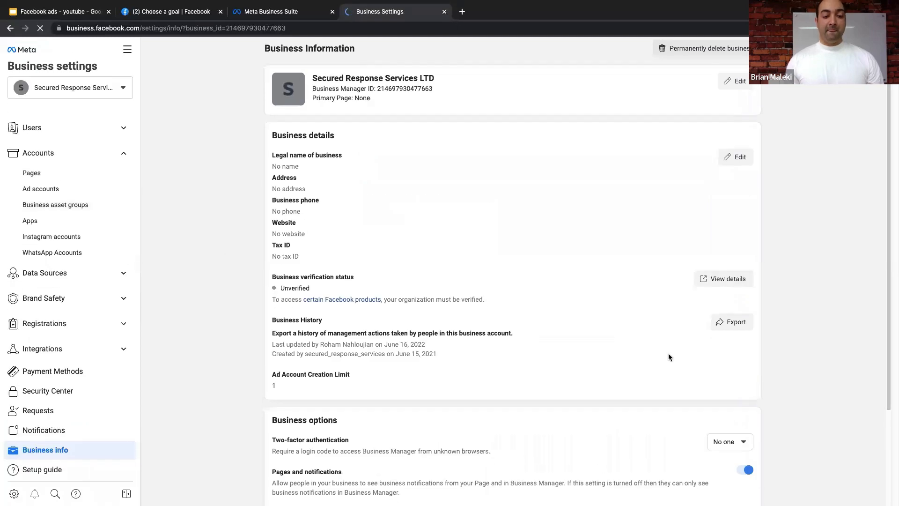
# - Paste the business Gmail address into My info's Email and Confirm email, save it, then go to Gmail
pyautogui.scroll(-3, 667, 352)
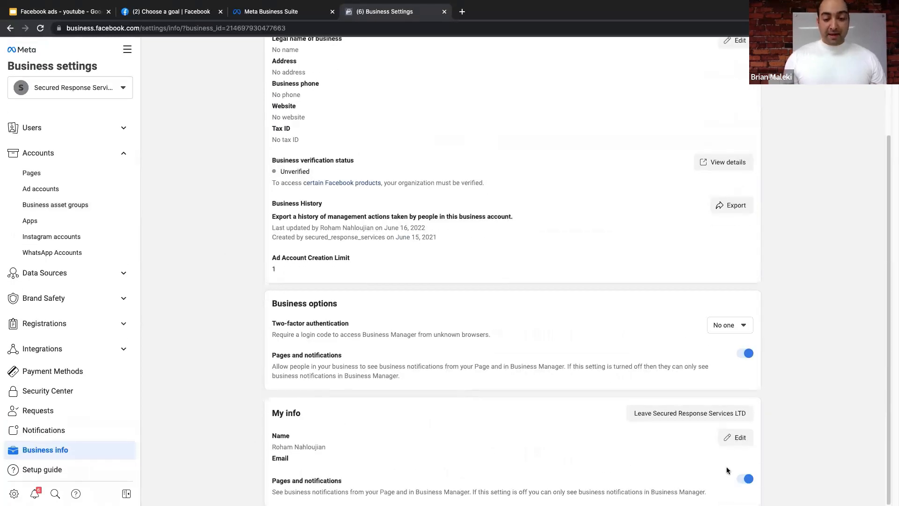
pyautogui.click(731, 437)
pyautogui.scroll(-1, 327, 484)
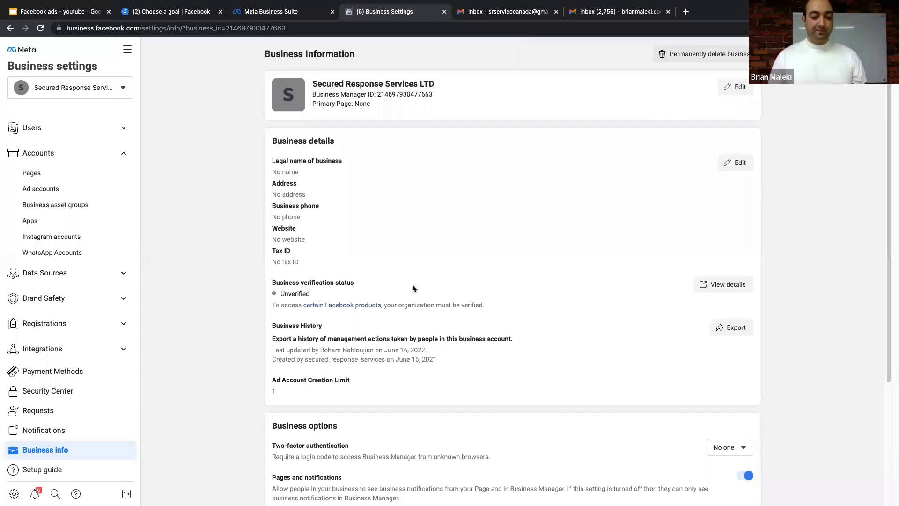
pyautogui.scroll(-4, 413, 288)
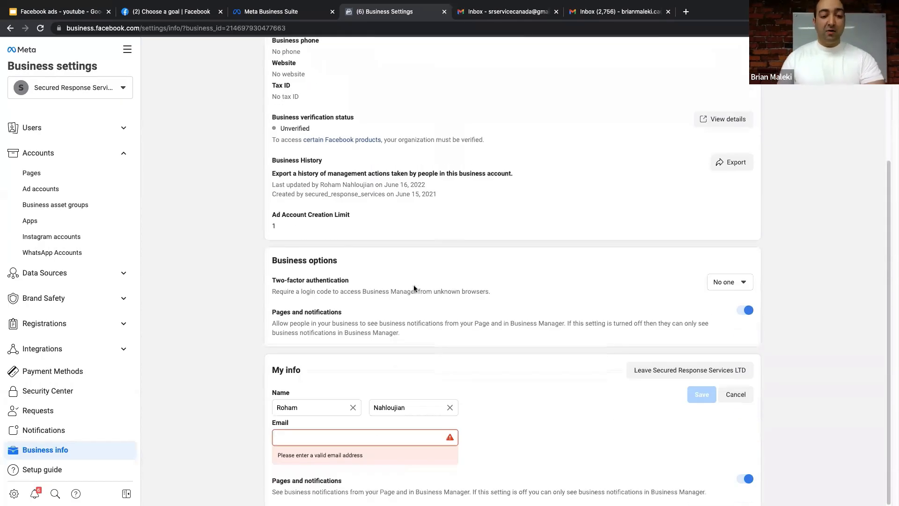
pyautogui.rightClick(298, 442)
pyautogui.click(300, 438)
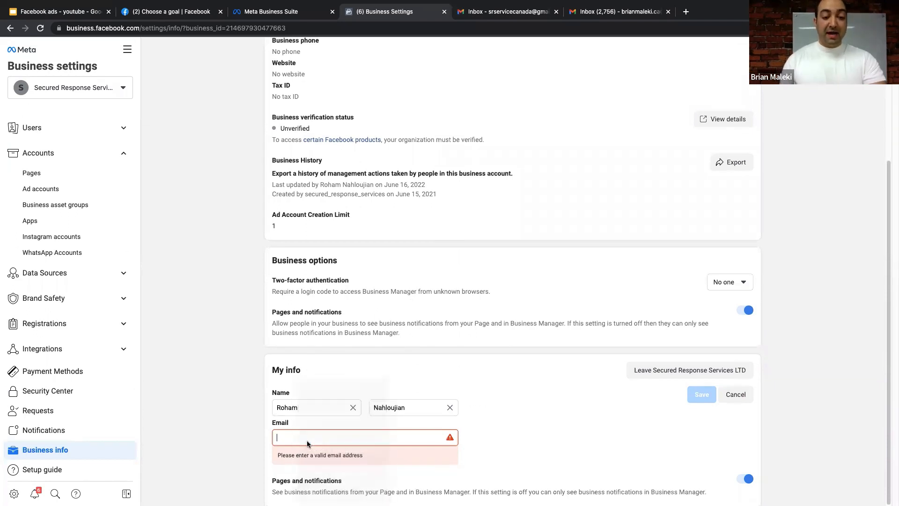
pyautogui.rightClick(307, 469)
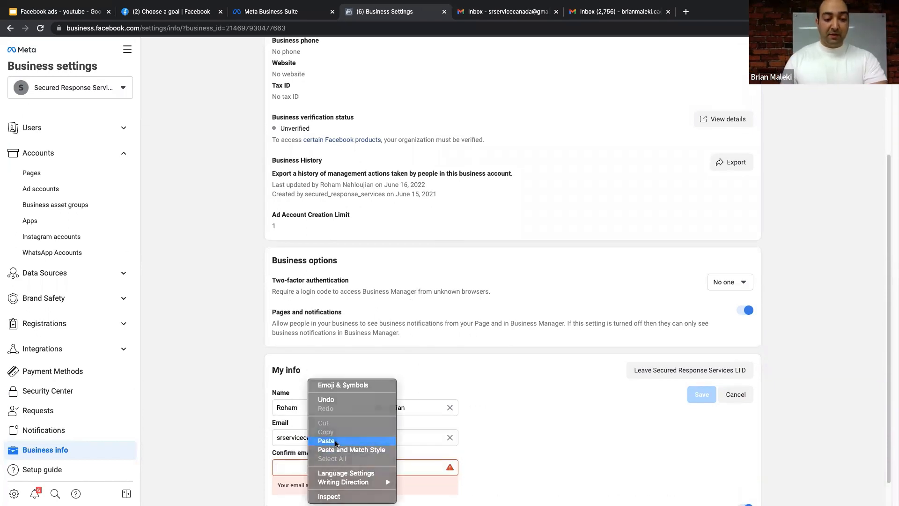
pyautogui.click(330, 436)
pyautogui.scroll(-1, 468, 398)
pyautogui.click(699, 384)
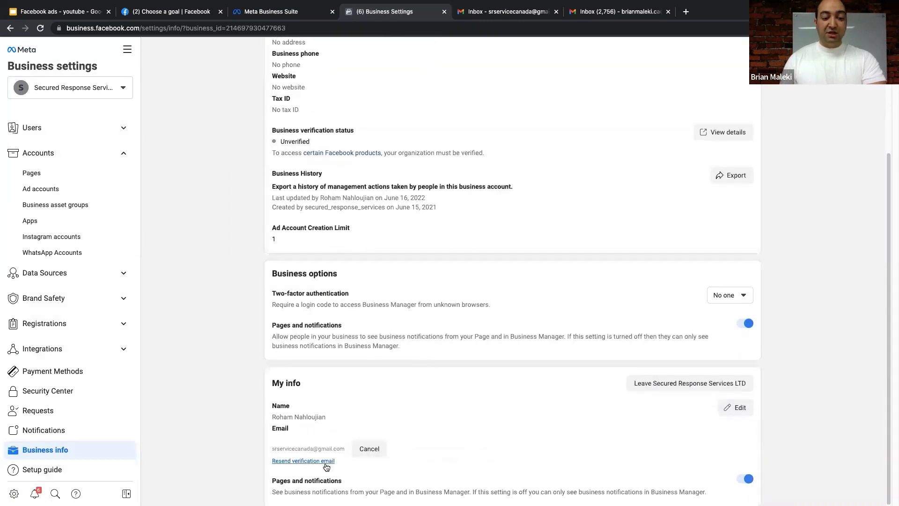
pyautogui.click(510, 14)
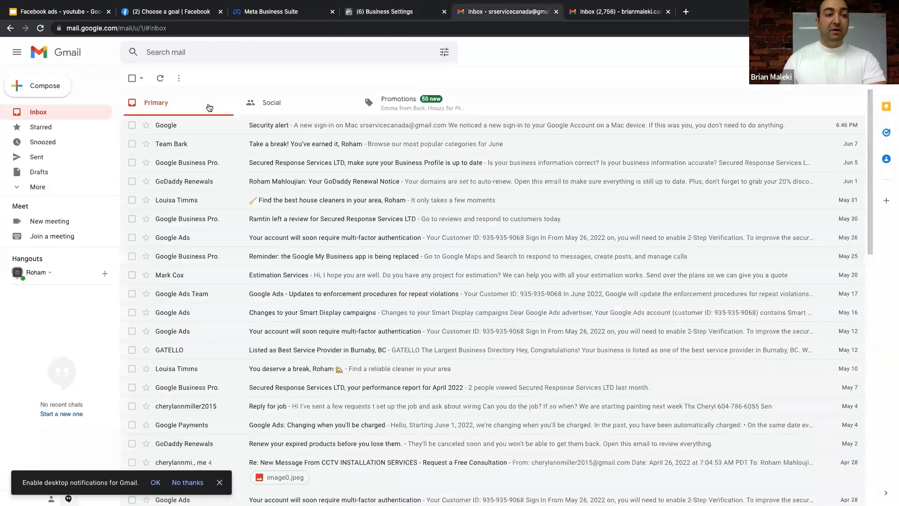
# - Open the Social 'Confirm your business email' message and follow its link, retrying the error page
pyautogui.click(259, 100)
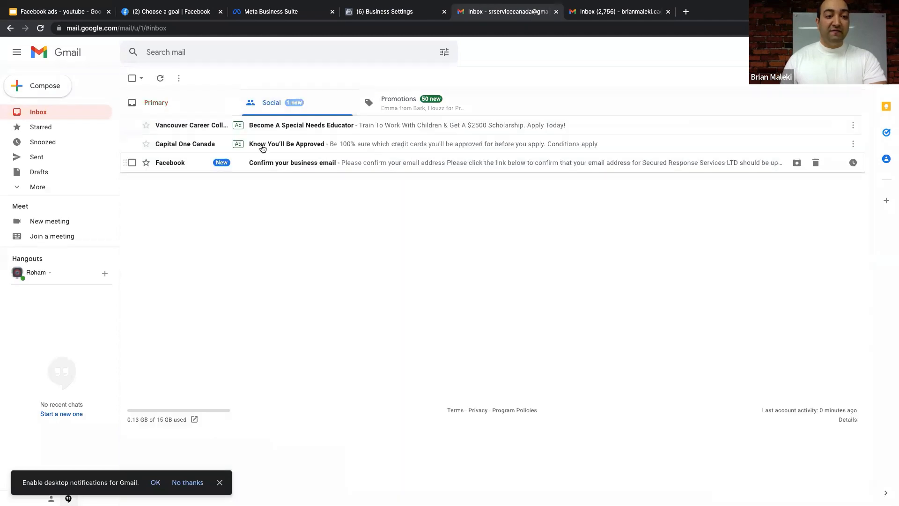
pyautogui.click(308, 163)
pyautogui.click(407, 245)
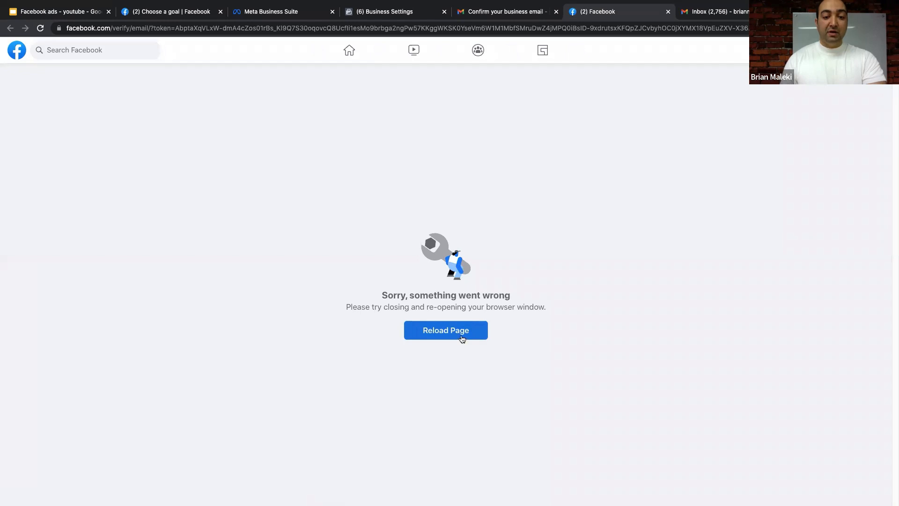
pyautogui.click(460, 332)
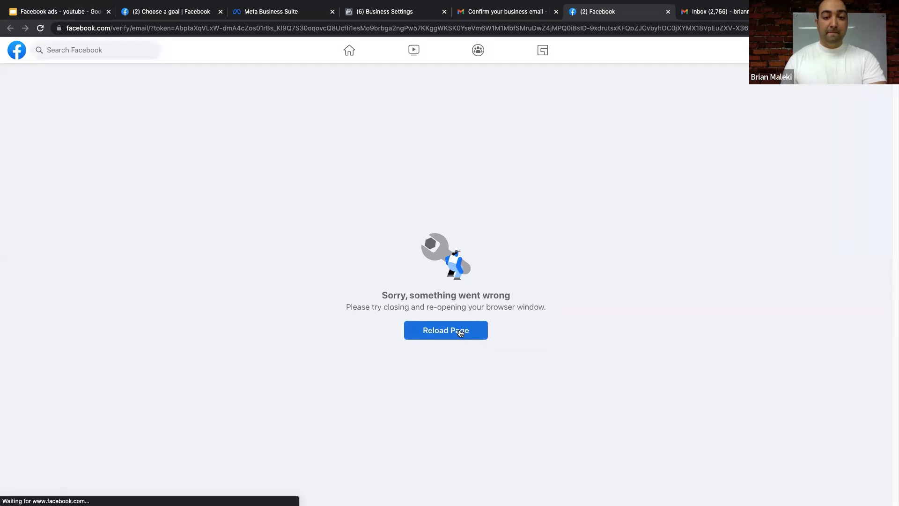
pyautogui.click(460, 332)
# - Reload Business Settings and resend the business email verification
pyautogui.click(487, 11)
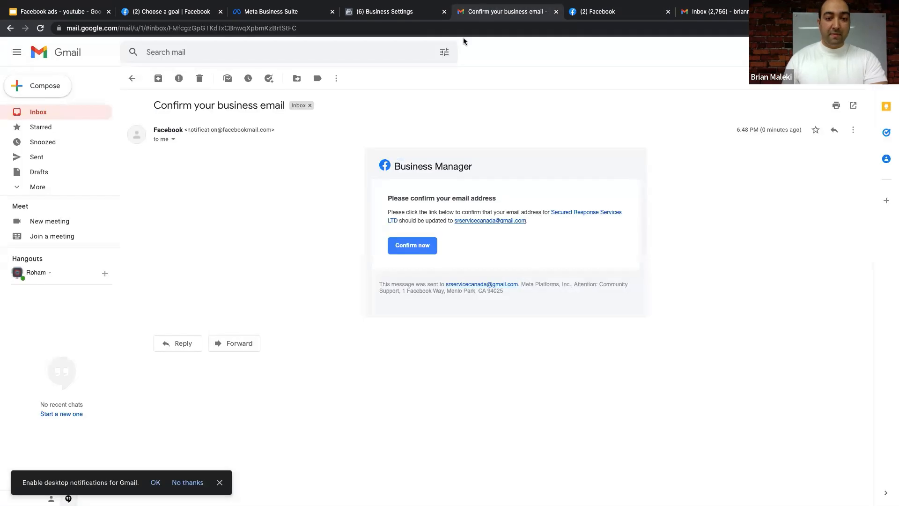
pyautogui.click(398, 12)
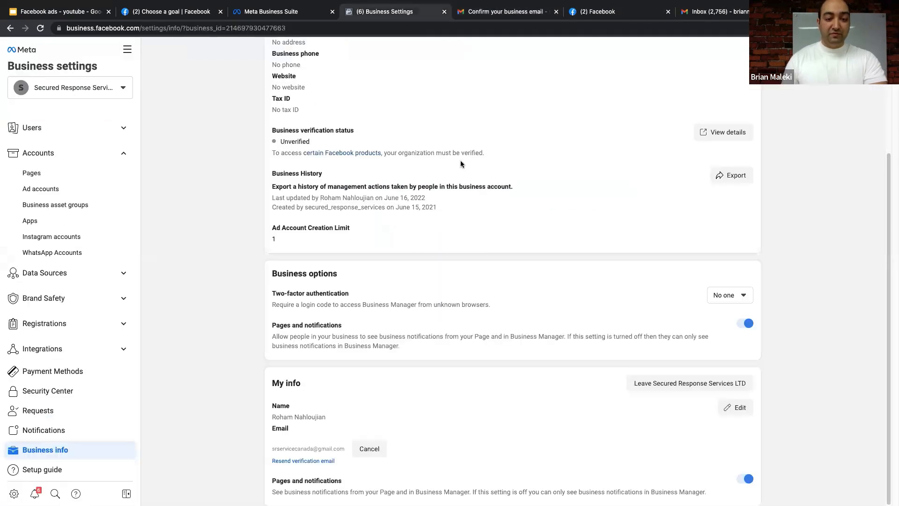
pyautogui.click(313, 28)
pyautogui.press('Return')
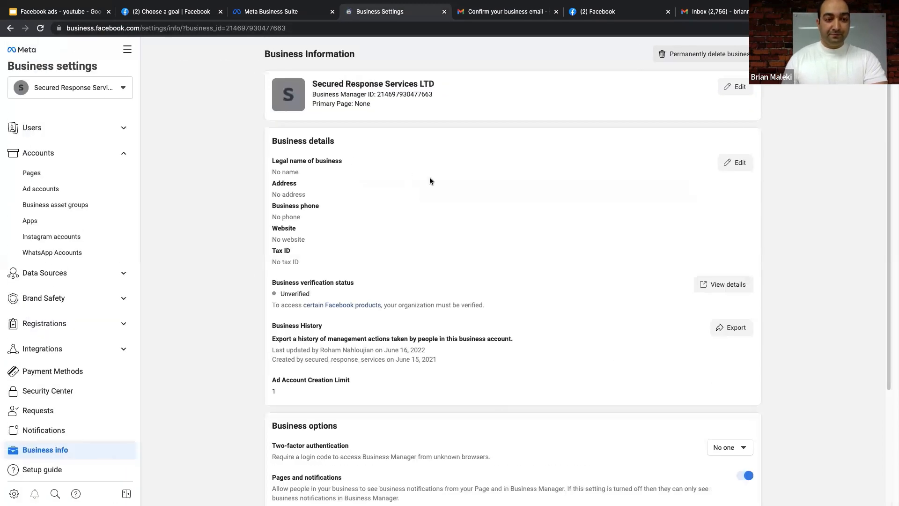
pyautogui.scroll(-3, 430, 178)
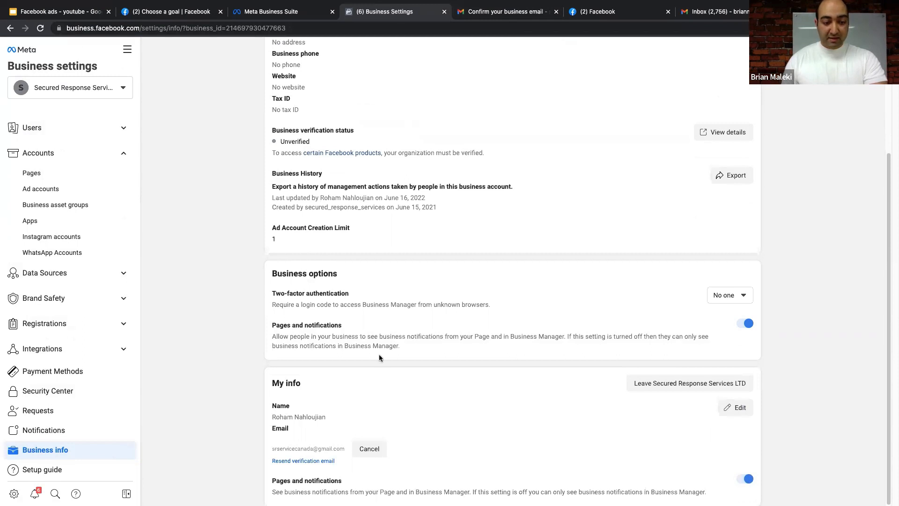
pyautogui.click(310, 461)
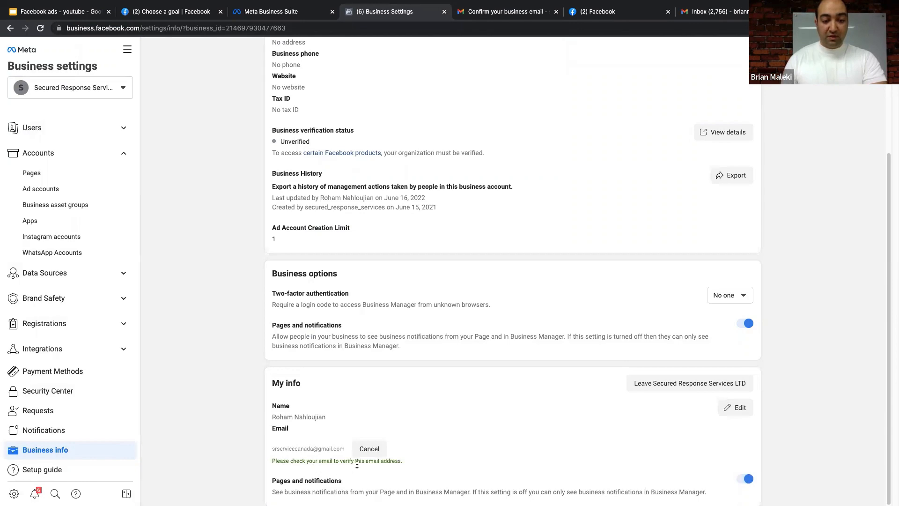
# - Refresh the Gmail inbox, open the newest confirmation message in Social, and follow its link
pyautogui.click(602, 13)
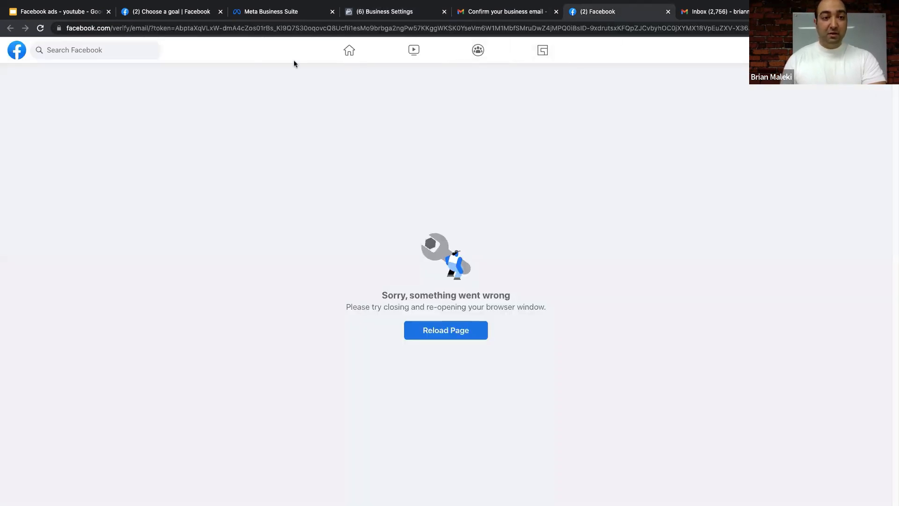
pyautogui.click(507, 14)
pyautogui.click(132, 77)
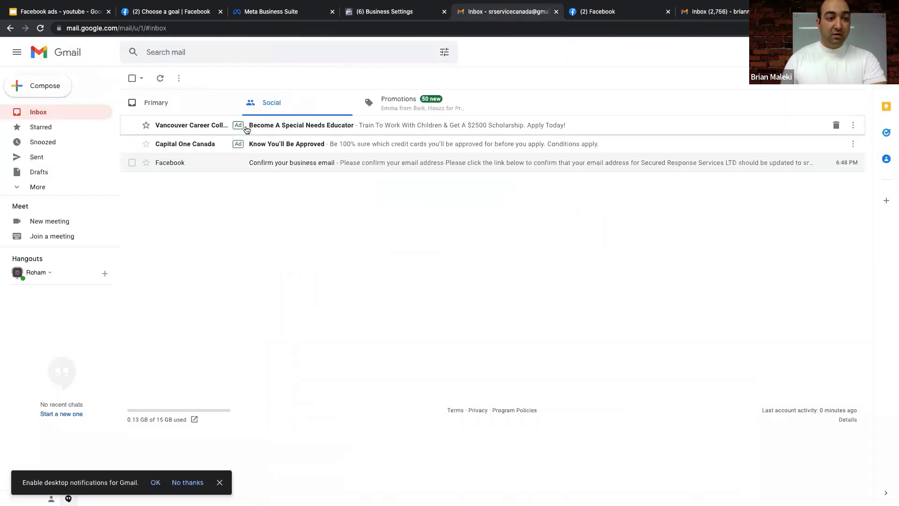
pyautogui.click(160, 77)
pyautogui.click(190, 109)
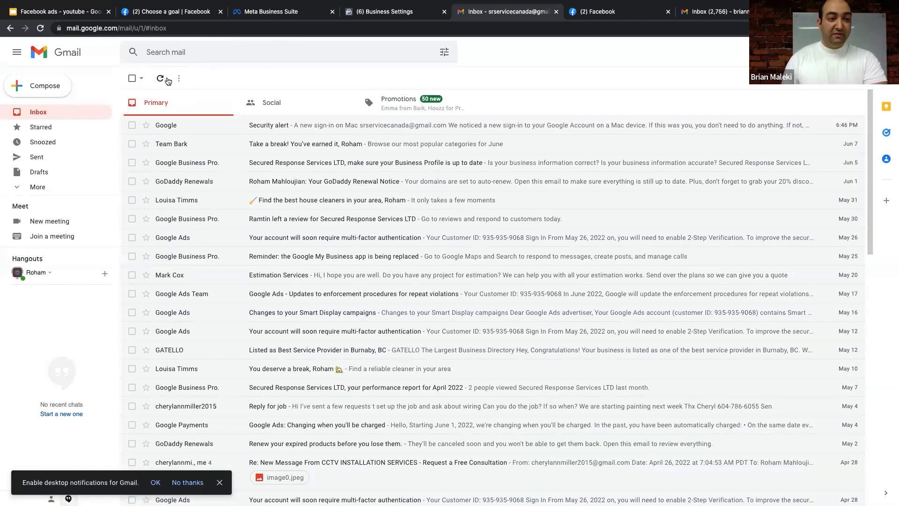
pyautogui.click(281, 104)
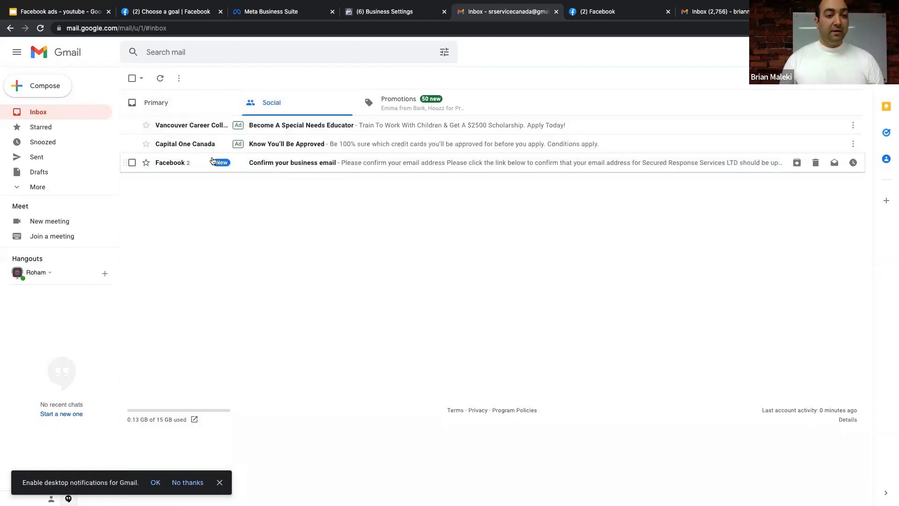
pyautogui.click(323, 162)
pyautogui.click(418, 287)
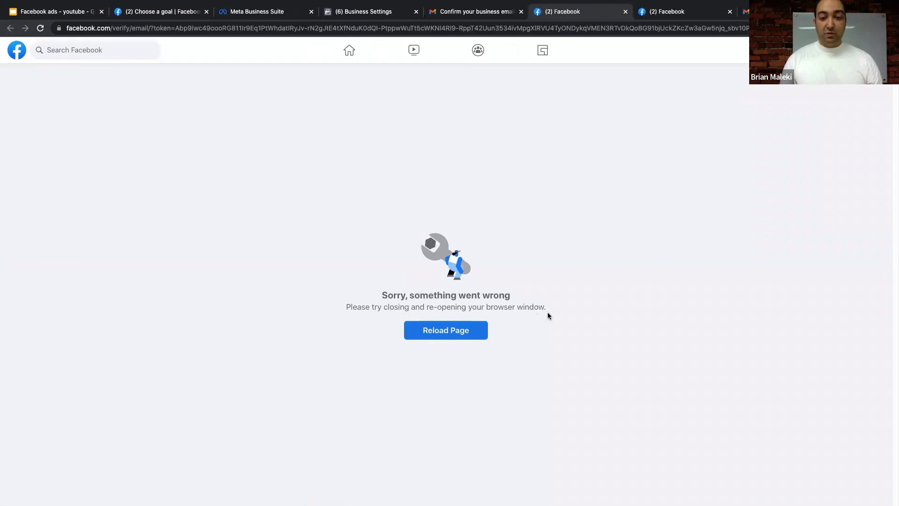
# - Close both failed Facebook verification tabs and bring up the business tools list
pyautogui.click(625, 12)
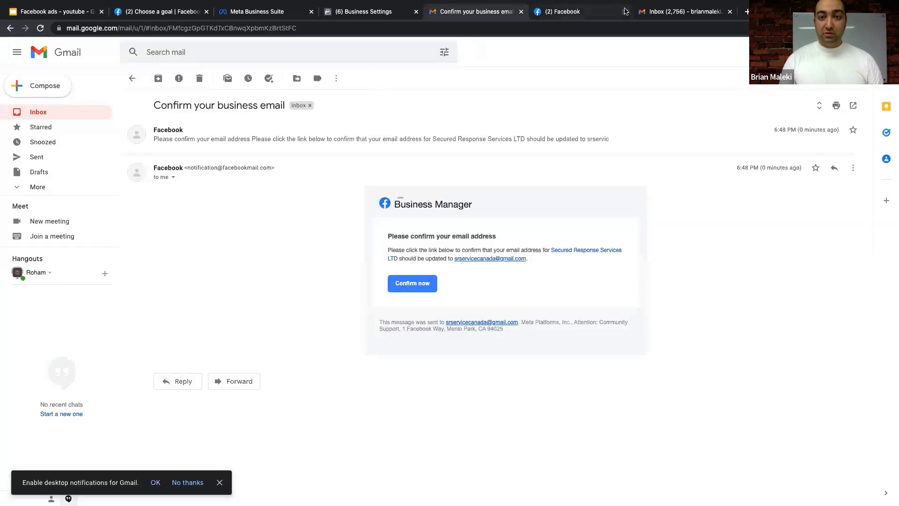
pyautogui.click(601, 17)
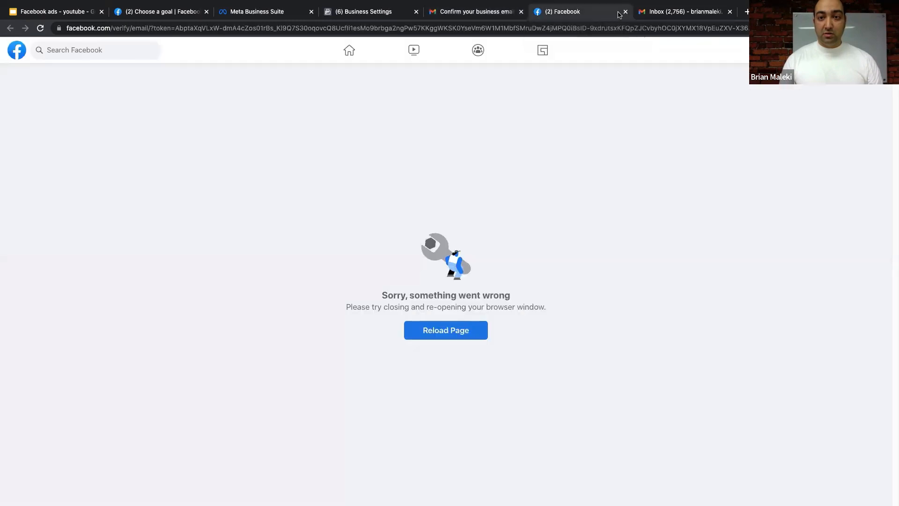
pyautogui.click(625, 12)
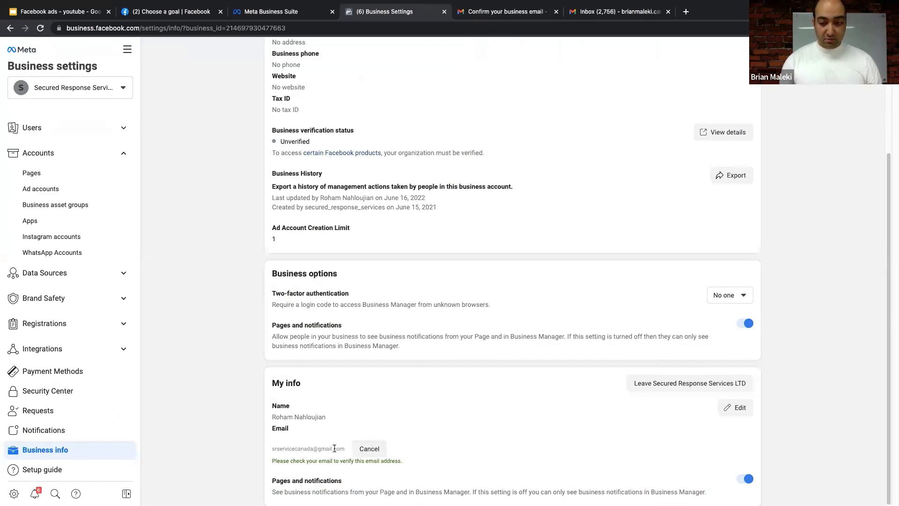
pyautogui.click(127, 49)
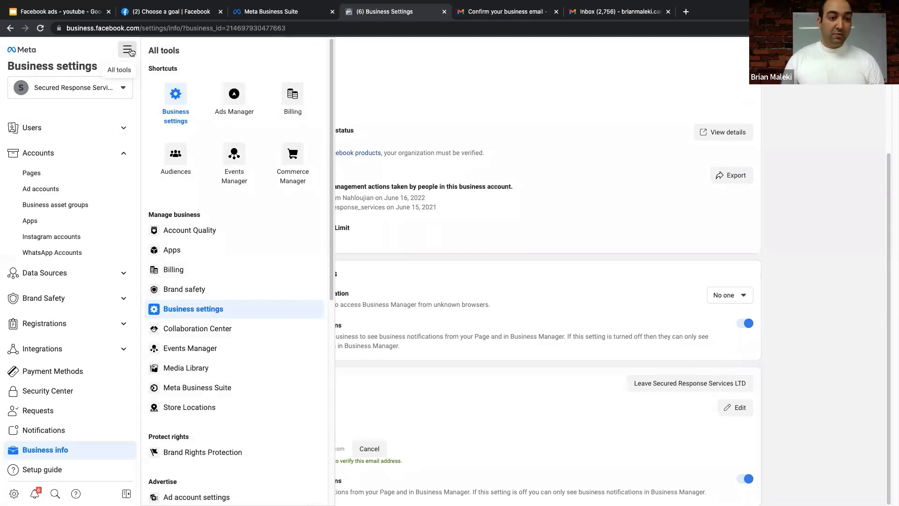
# - Go through Ads Manager to Business Settings, resend the verification email, then return to the Gmail inbox
pyautogui.click(238, 99)
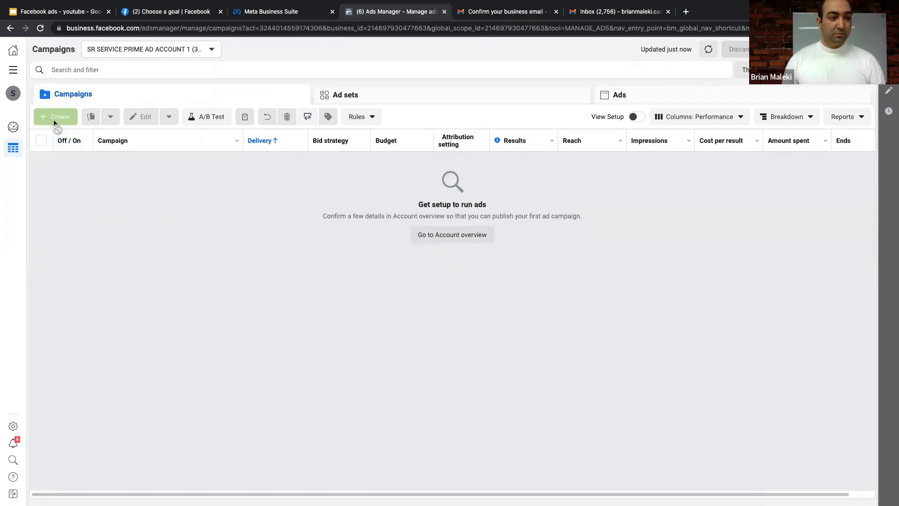
pyautogui.moveTo(55, 118)
pyautogui.click(77, 197)
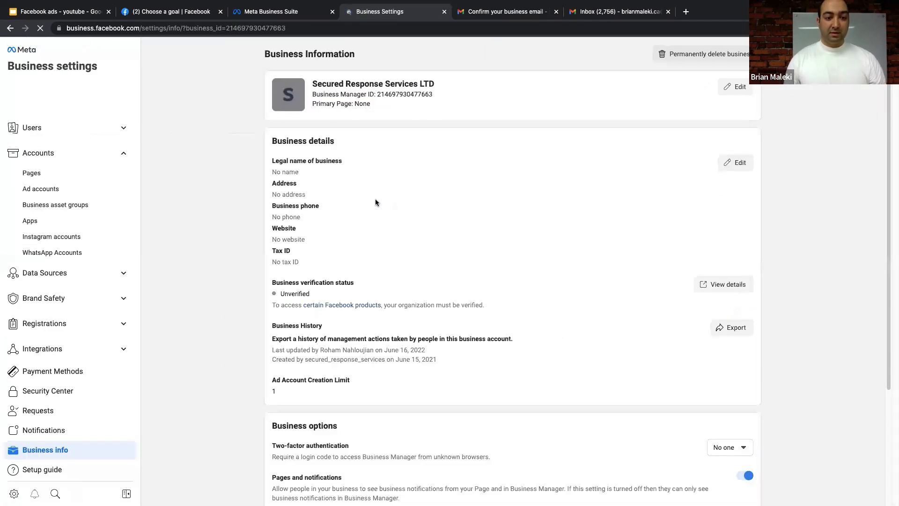
pyautogui.scroll(-4, 375, 199)
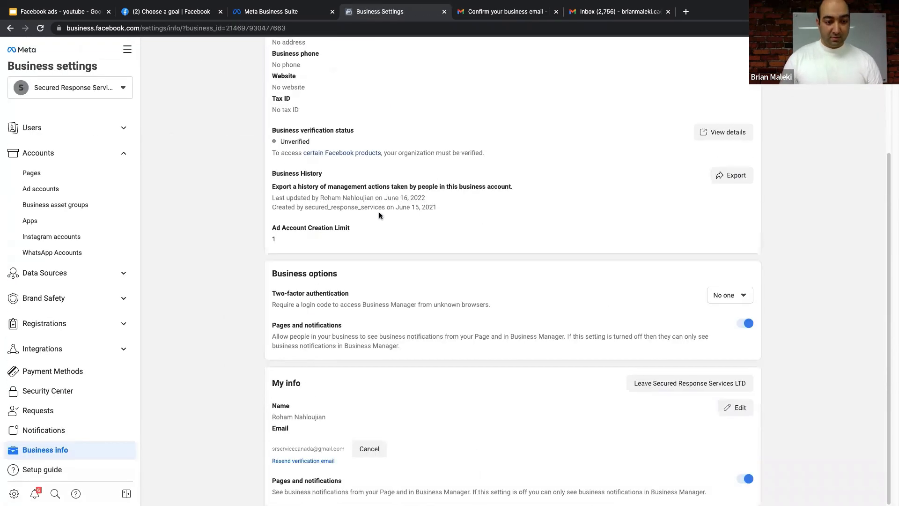
pyautogui.click(318, 461)
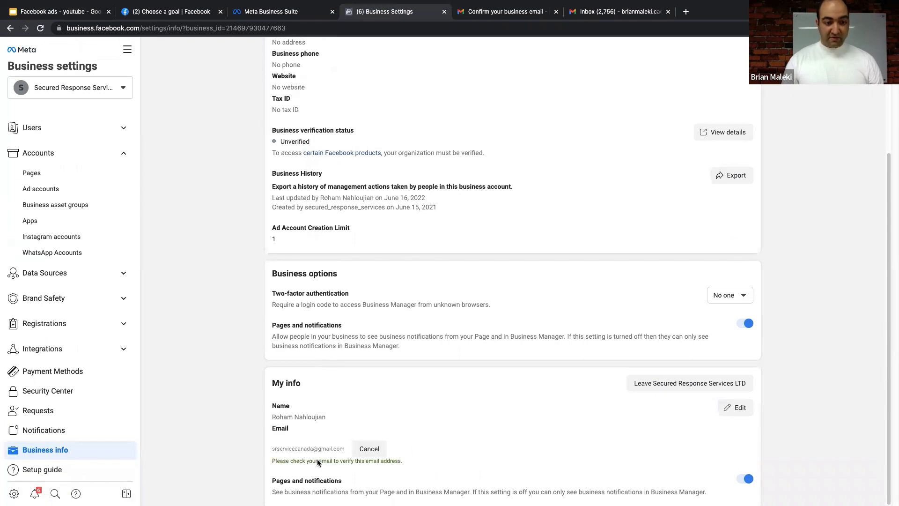
pyautogui.click(486, 15)
pyautogui.click(132, 80)
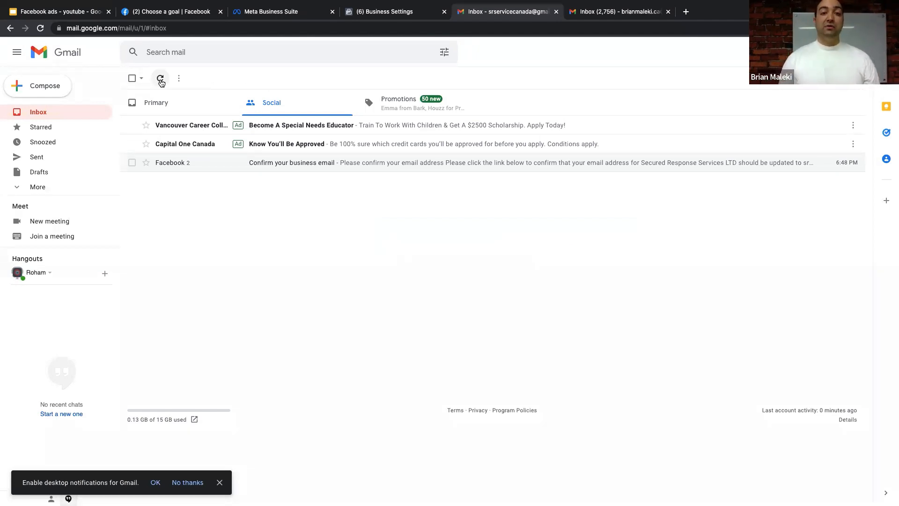
# - Refresh Gmail, open the 'Confirm your business email' thread, and follow Confirm now, retrying the error page
pyautogui.click(161, 80)
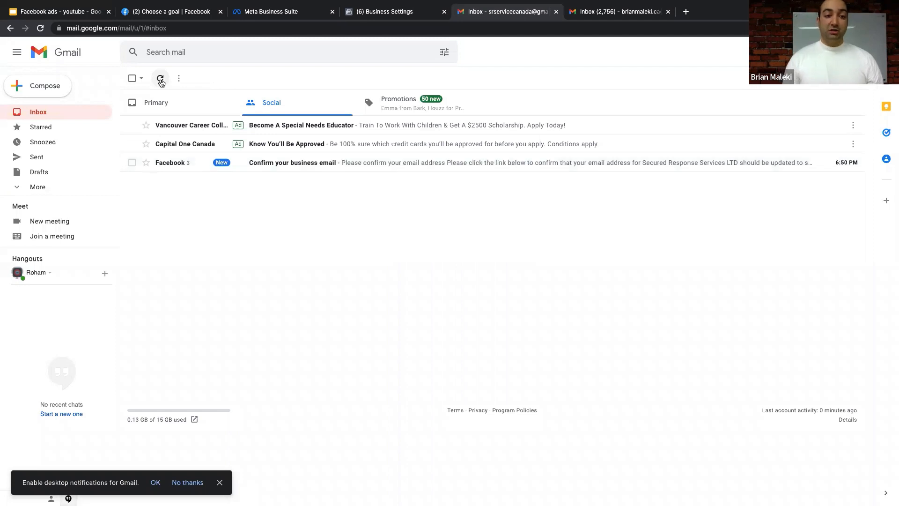
pyautogui.click(276, 167)
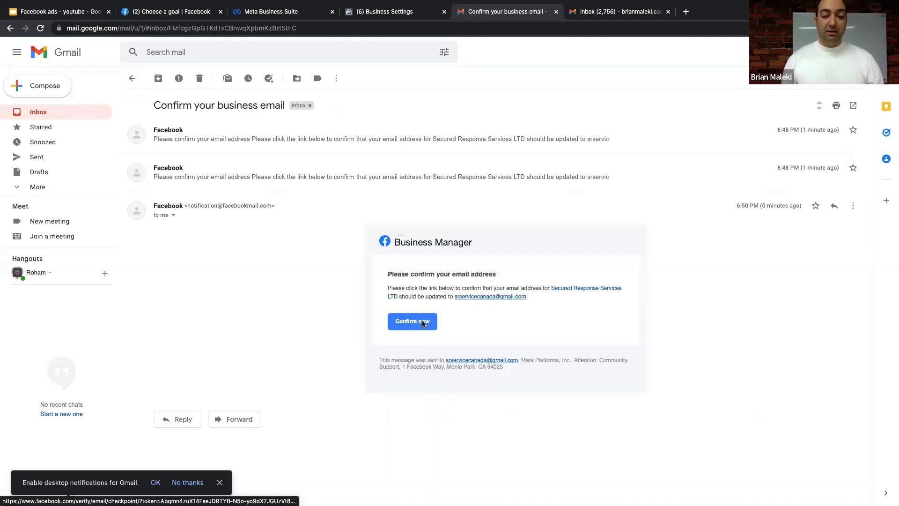
pyautogui.click(423, 324)
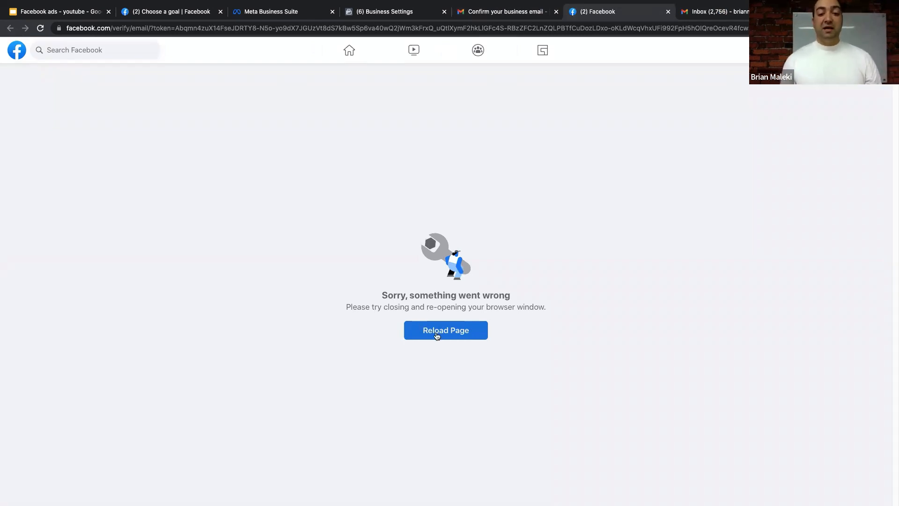
pyautogui.click(436, 331)
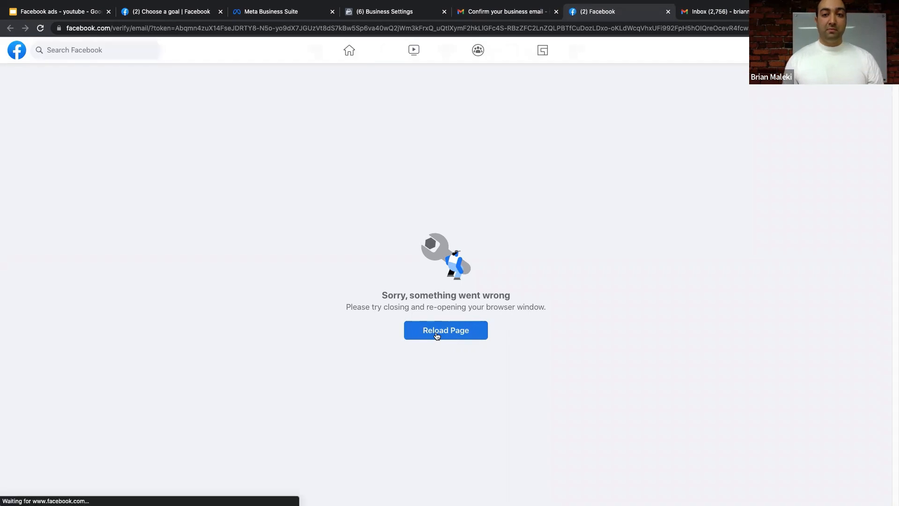
# - Reload Business Settings to check the email's verification status
pyautogui.click(408, 12)
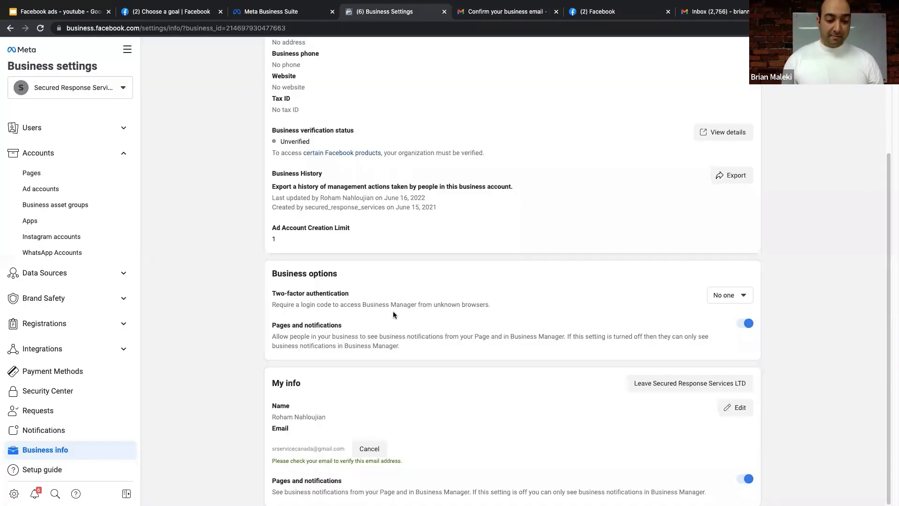
pyautogui.click(264, 30)
pyautogui.press('Return')
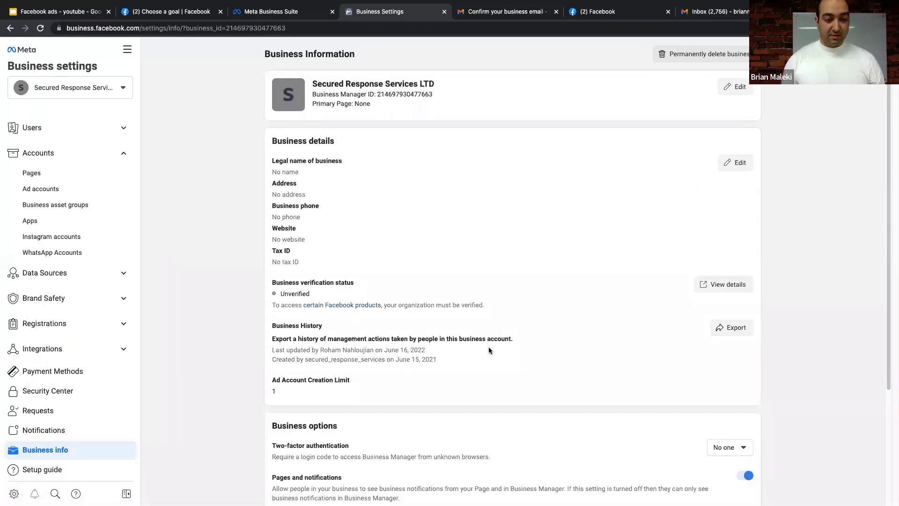
# - Edit the business details and enter the legal business name SRSERVICE
pyautogui.scroll(-3, 488, 348)
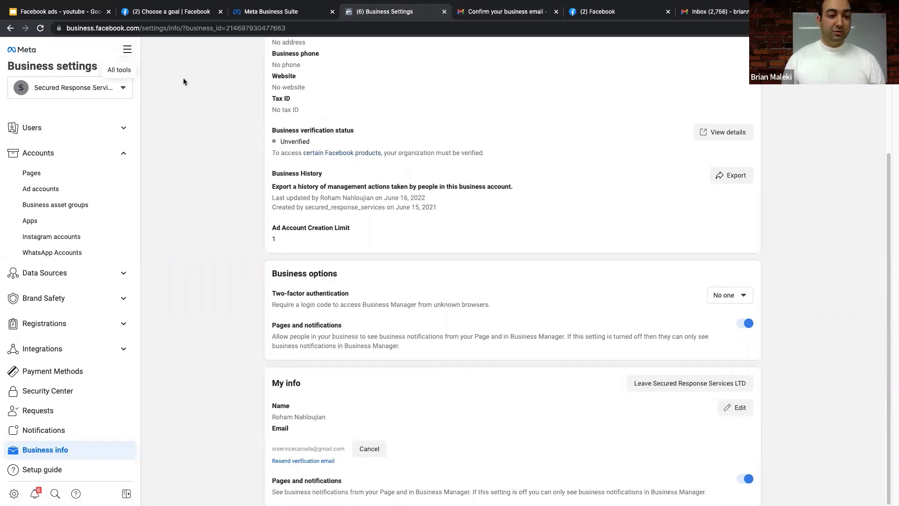
pyautogui.scroll(3, 325, 139)
pyautogui.click(738, 164)
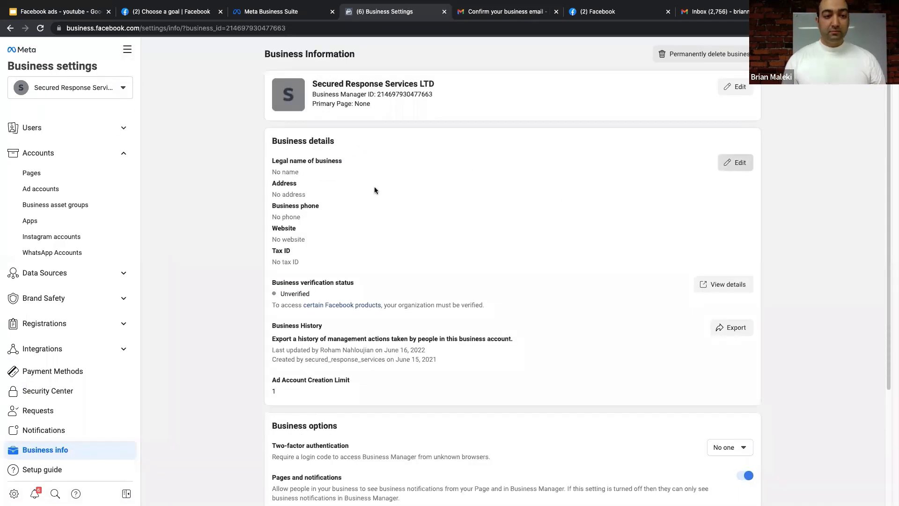
pyautogui.click(353, 140)
pyautogui.write('SRSERVICE')
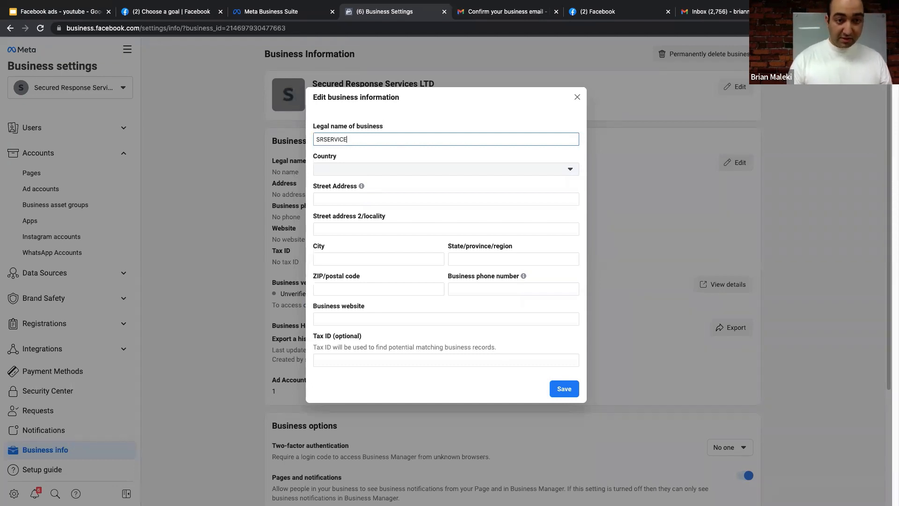
pyautogui.click(347, 194)
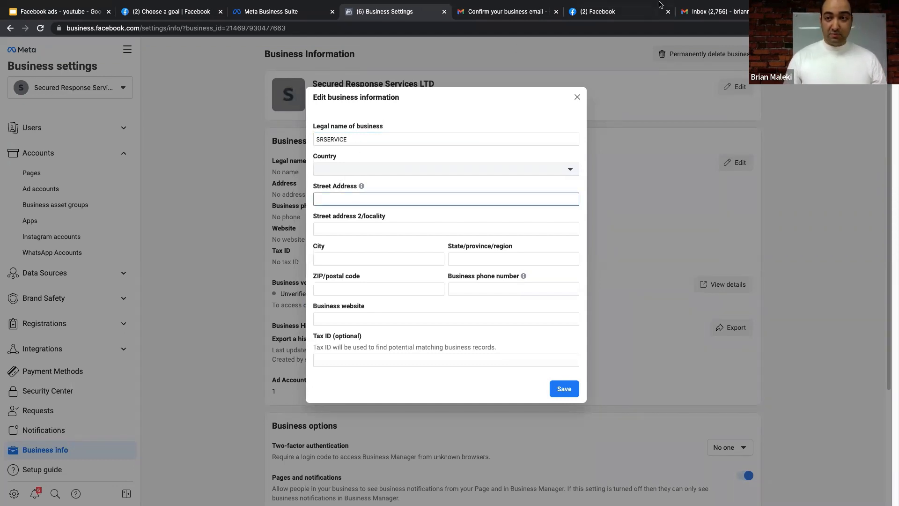
# - Google 'srservice' in a new tab to find the company's website
pyautogui.hotkey('ctrl', 't')
pyautogui.write('srse')
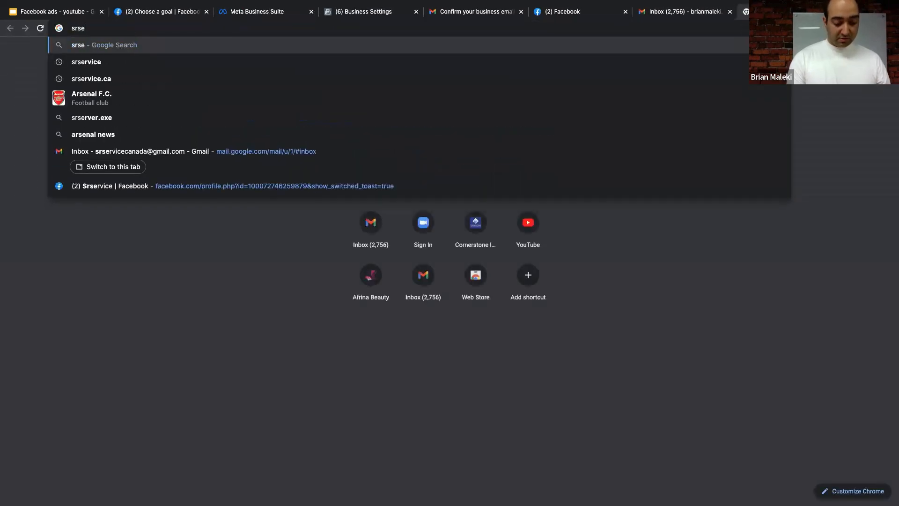
pyautogui.write('rvice')
pyautogui.press('Return')
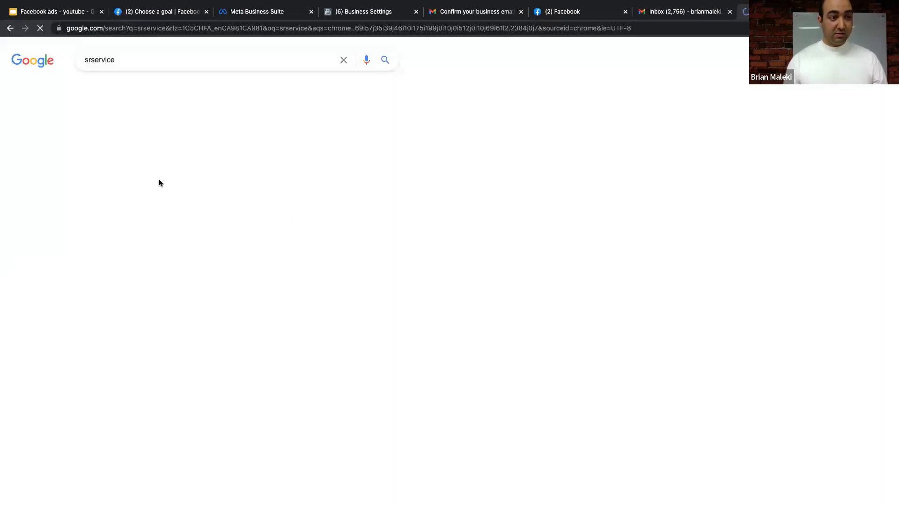
pyautogui.click(141, 61)
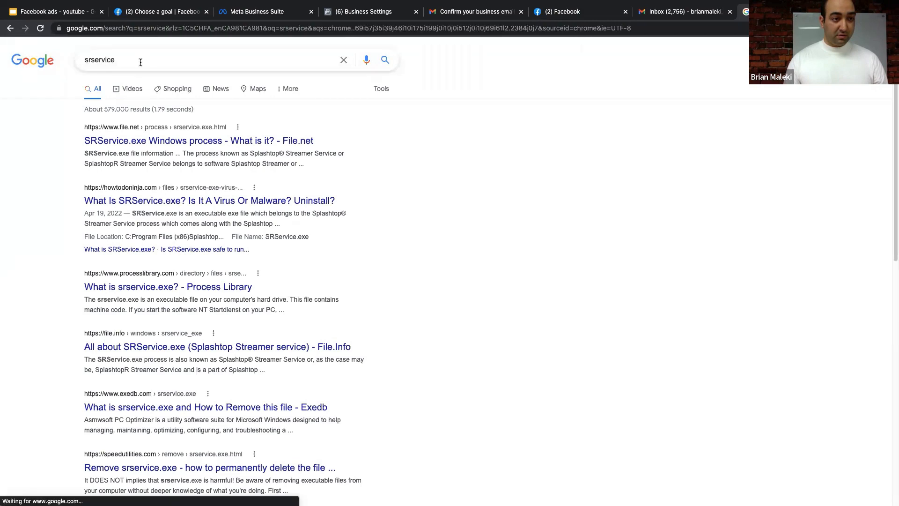
# - Open srservice.ca and copy the company address under Contact us
pyautogui.click(139, 78)
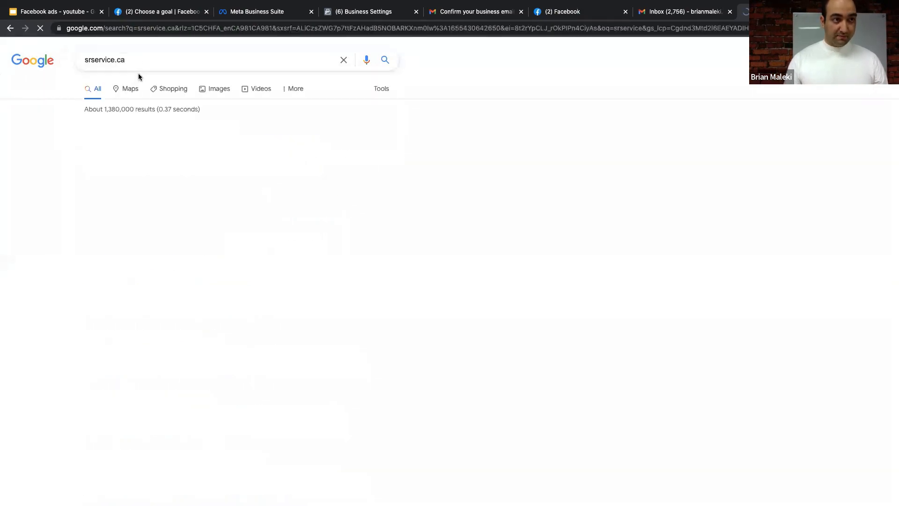
pyautogui.click(174, 140)
pyautogui.scroll(-20, 410, 211)
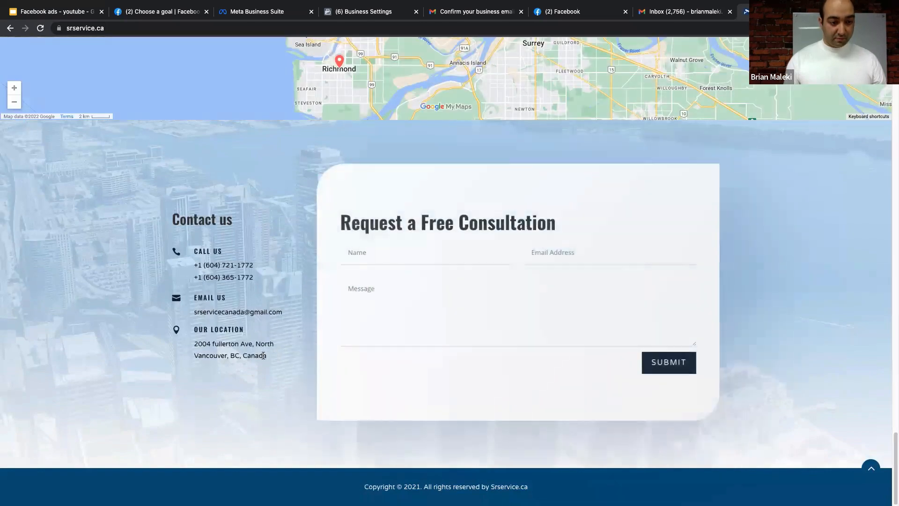
pyautogui.moveTo(274, 355); pyautogui.dragTo(195, 345)
pyautogui.rightClick(196, 345)
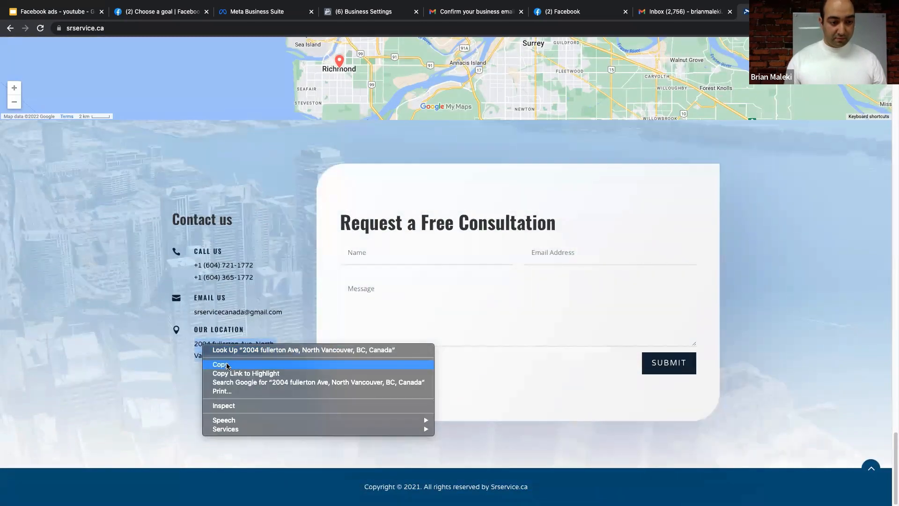
pyautogui.click(214, 366)
# - Paste the address into Street Address and fill in city Vancouver and province BC
pyautogui.click(361, 13)
pyautogui.rightClick(341, 200)
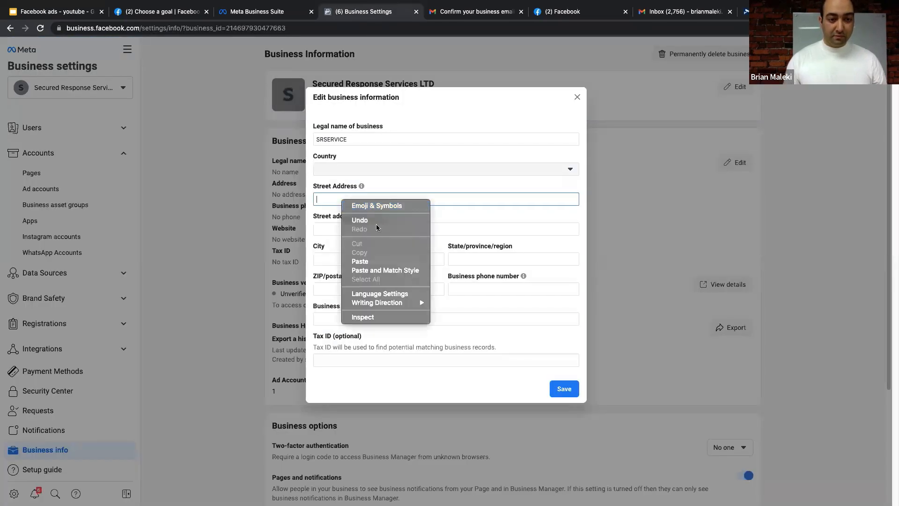
pyautogui.click(377, 261)
pyautogui.click(353, 258)
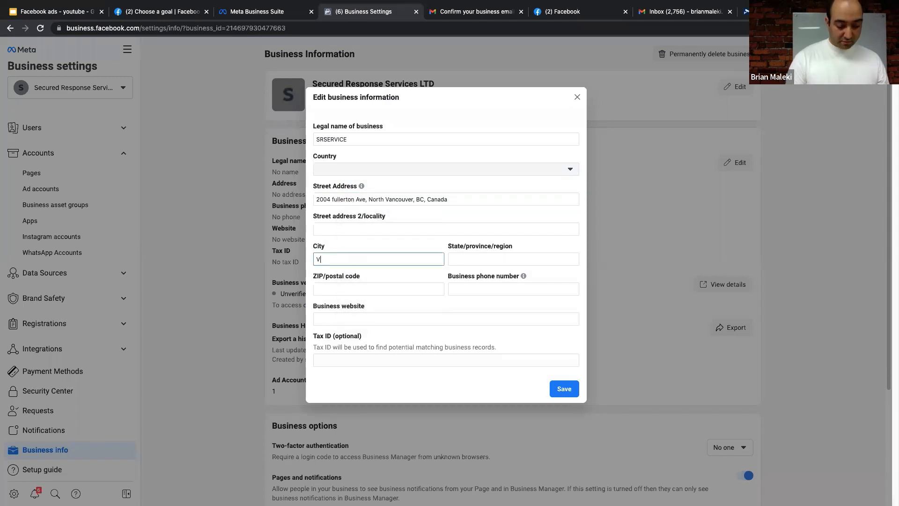
pyautogui.click(520, 258)
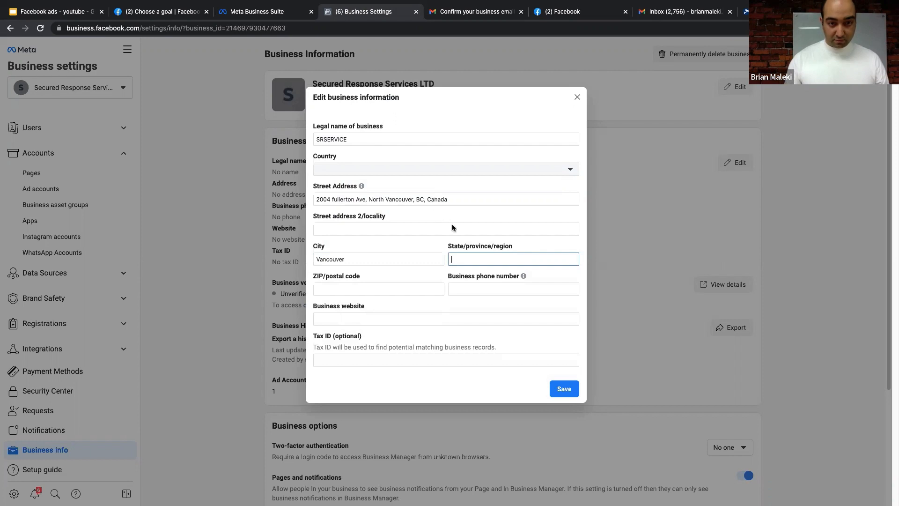
pyautogui.click(489, 288)
# - Copy the website's phone number into the Business phone number field
pyautogui.click(745, 12)
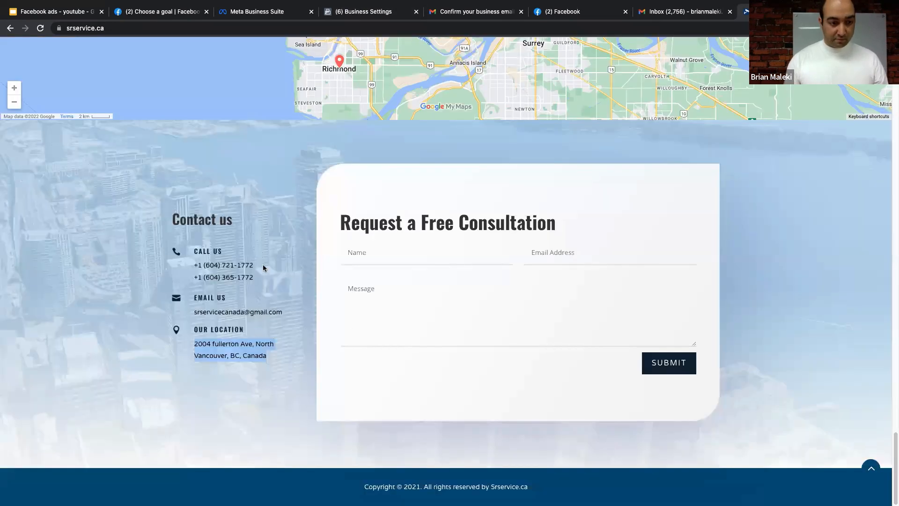
pyautogui.moveTo(255, 265); pyautogui.dragTo(201, 265)
pyautogui.rightClick(206, 264)
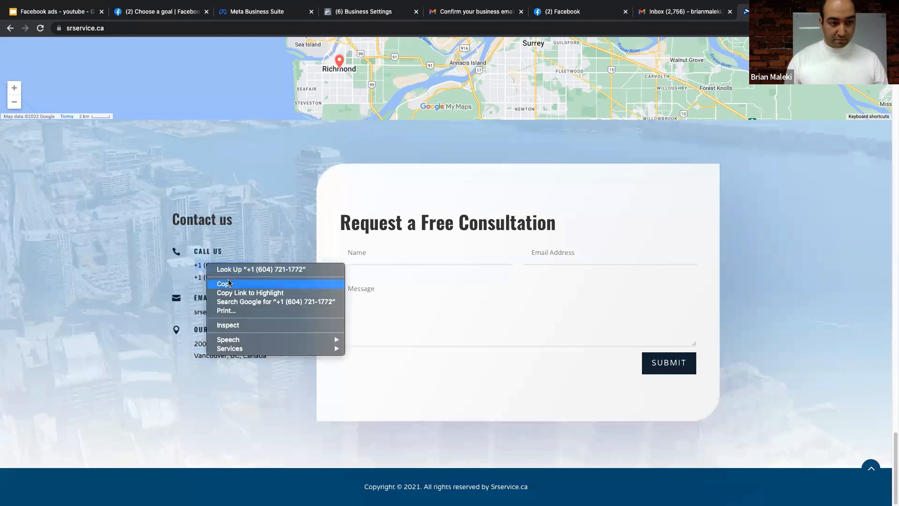
pyautogui.click(220, 267)
pyautogui.click(370, 11)
pyautogui.rightClick(476, 288)
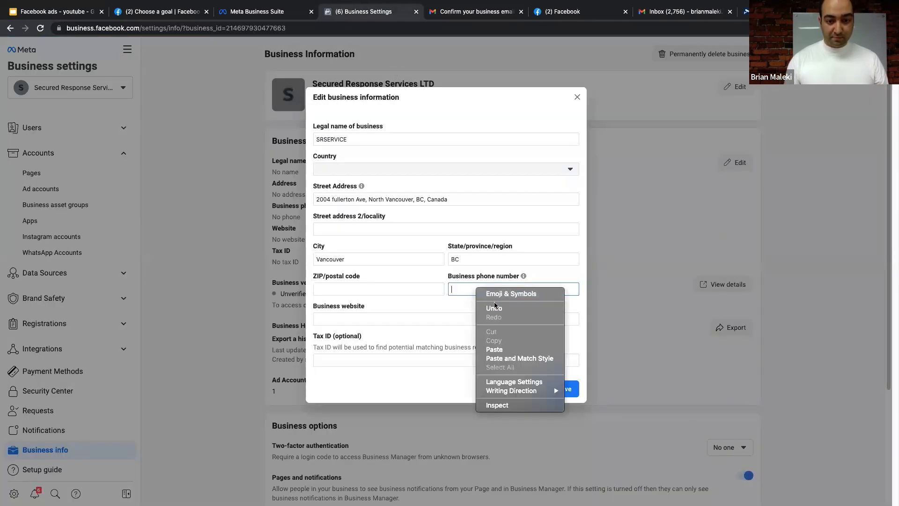
pyautogui.click(494, 350)
# - Copy the company address from the website again to look up its postal code
pyautogui.click(384, 286)
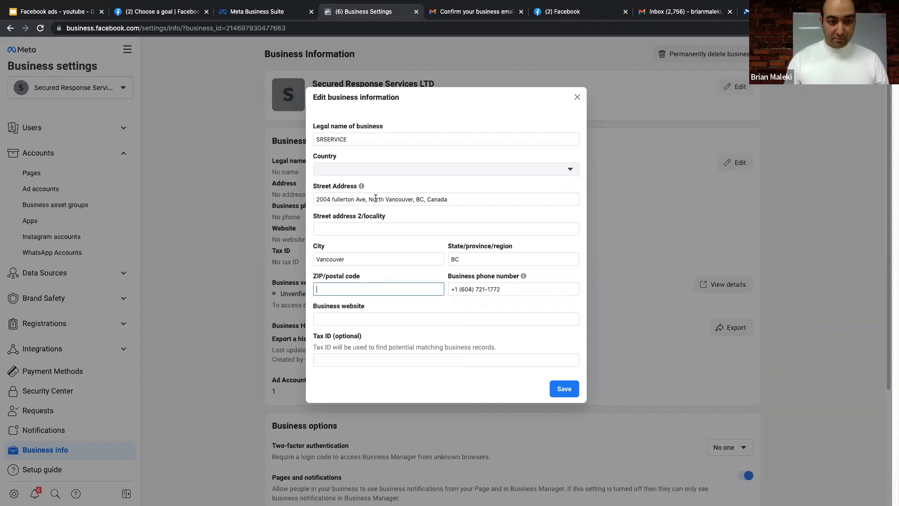
pyautogui.click(744, 13)
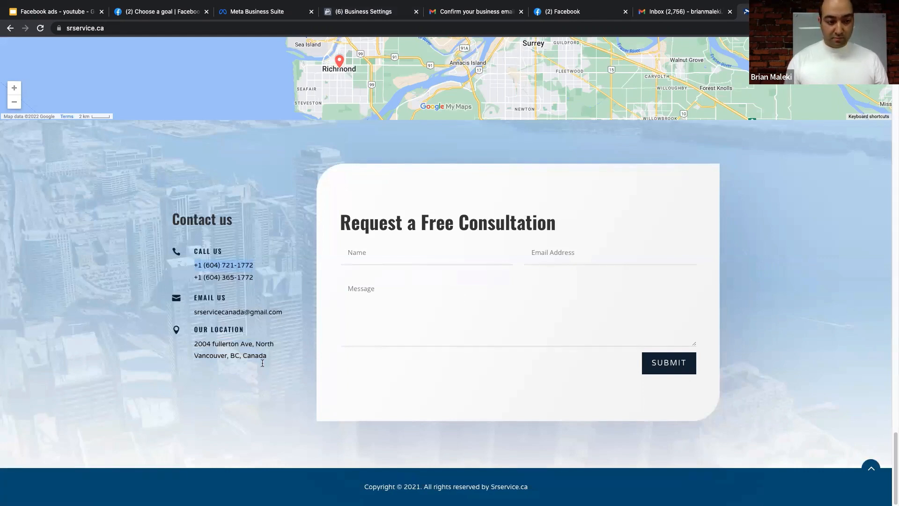
pyautogui.moveTo(269, 358); pyautogui.dragTo(199, 345)
pyautogui.rightClick(200, 345)
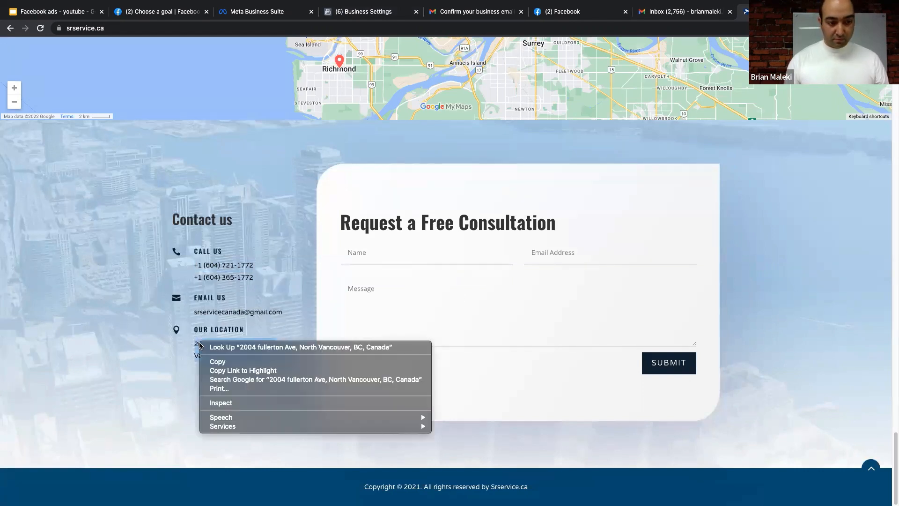
pyautogui.click(218, 361)
pyautogui.hotkey('ctrl', 't')
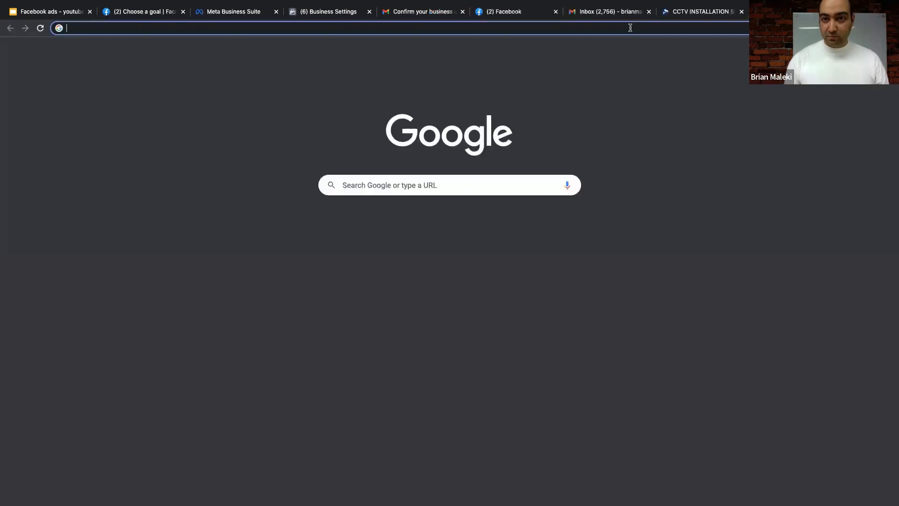
# - Google the company address and paste the found postal code into ZIP/postal code
pyautogui.rightClick(628, 26)
pyautogui.click(650, 79)
pyautogui.press('Return')
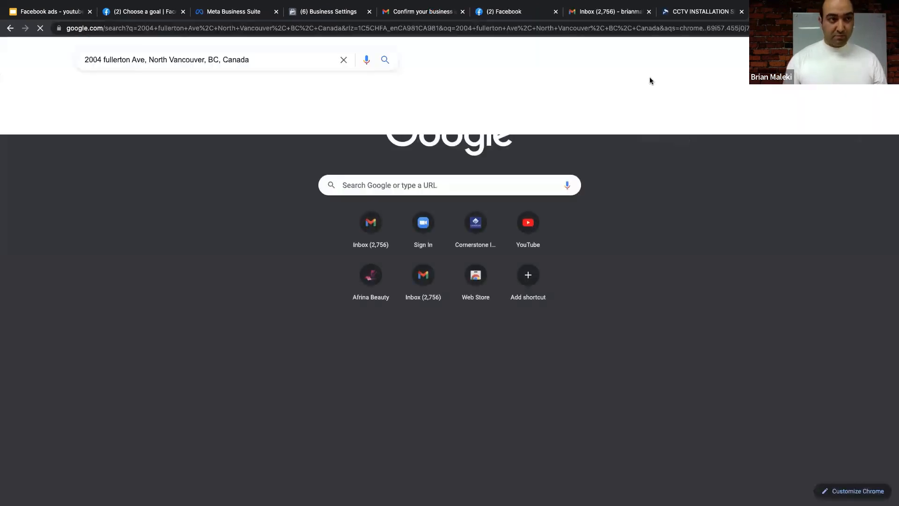
pyautogui.moveTo(194, 309); pyautogui.dragTo(156, 308)
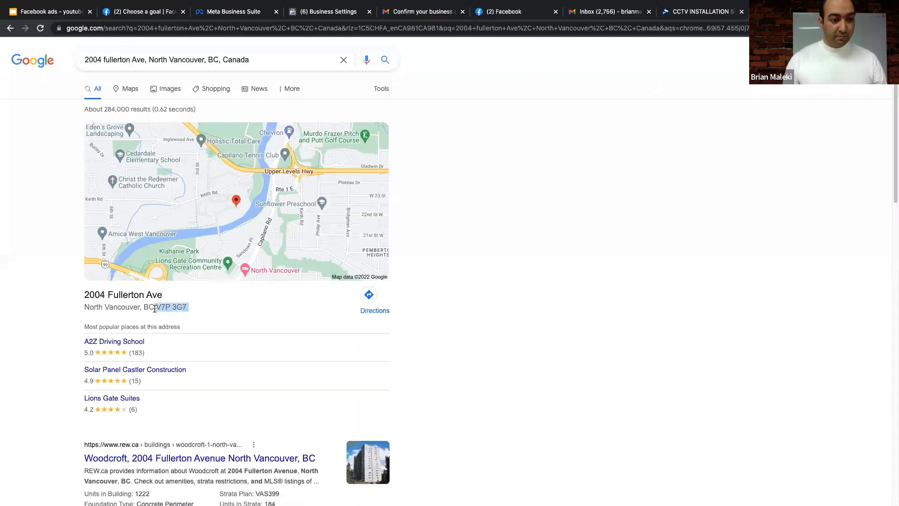
pyautogui.rightClick(156, 307)
pyautogui.click(189, 327)
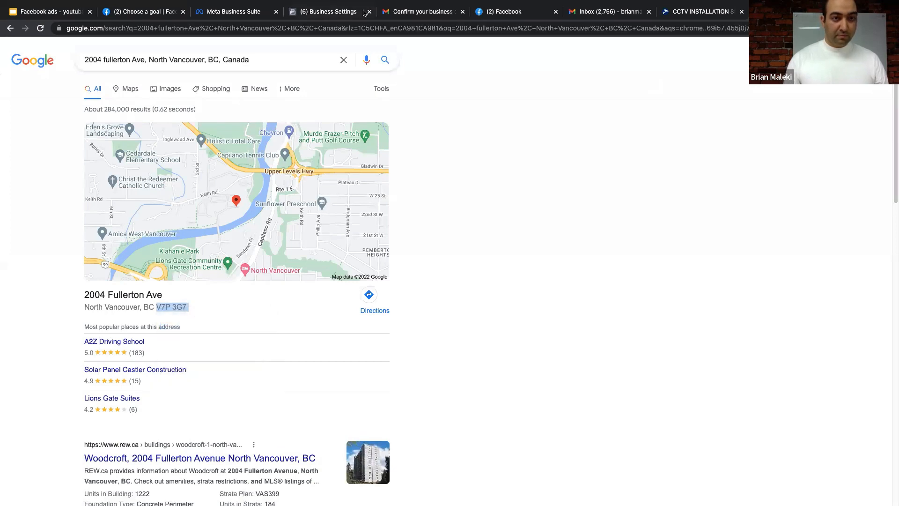
pyautogui.click(342, 14)
pyautogui.rightClick(354, 290)
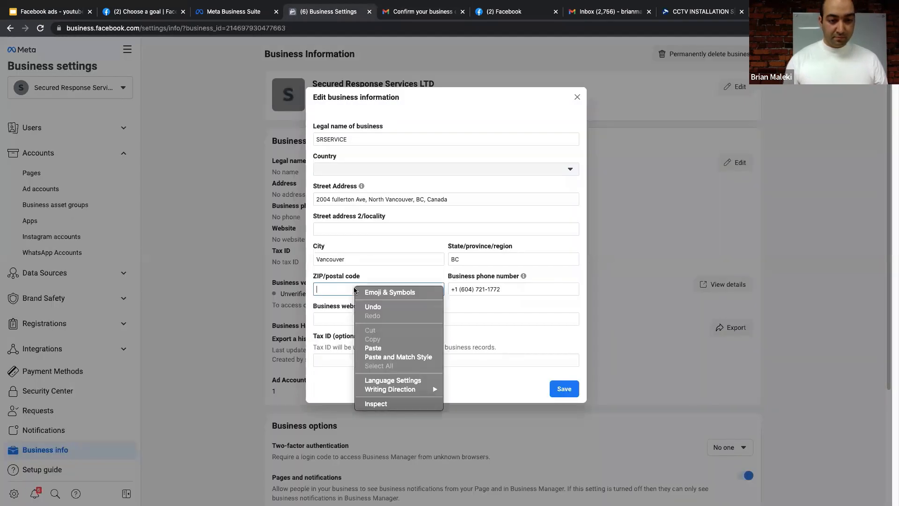
pyautogui.click(383, 347)
pyautogui.click(370, 318)
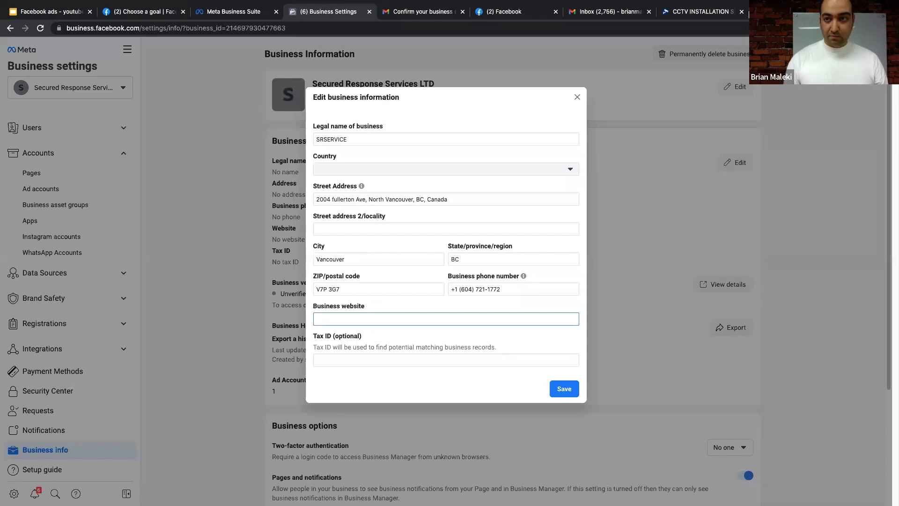
pyautogui.click(700, 11)
pyautogui.click(471, 29)
pyautogui.rightClick(101, 28)
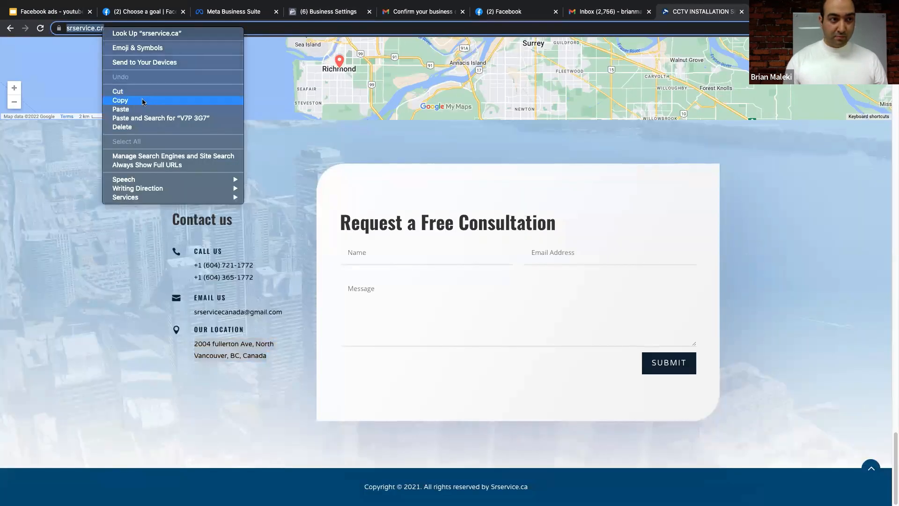
pyautogui.click(142, 102)
pyautogui.click(330, 12)
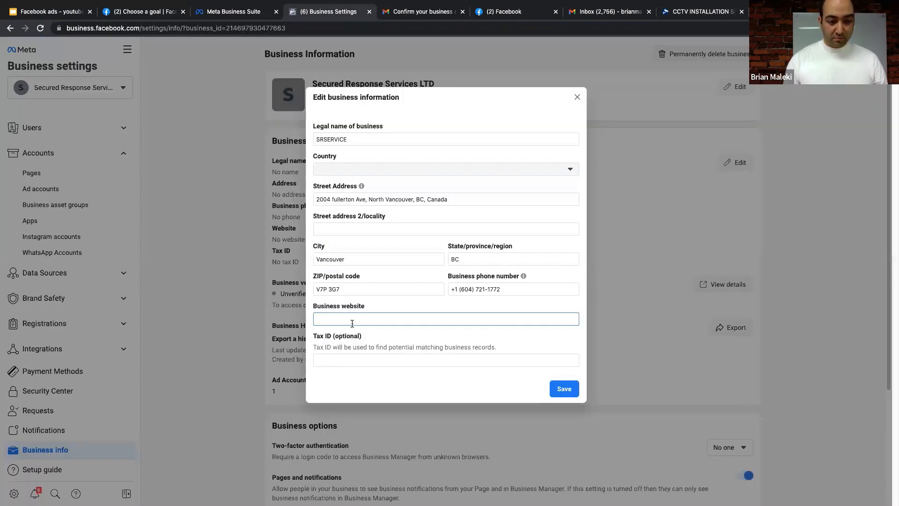
pyautogui.rightClick(351, 320)
pyautogui.click(372, 383)
# - Choose Canada as the country and save the business details
pyautogui.click(568, 392)
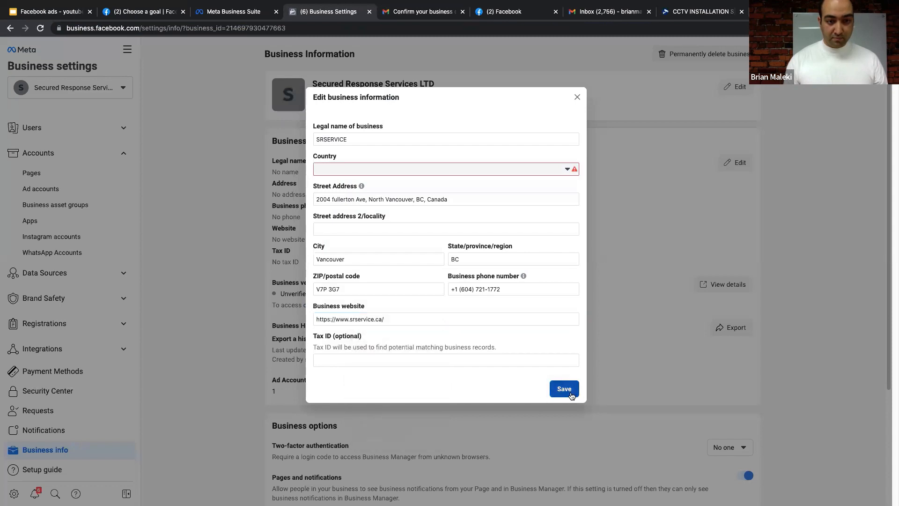
pyautogui.click(378, 169)
pyautogui.write('c')
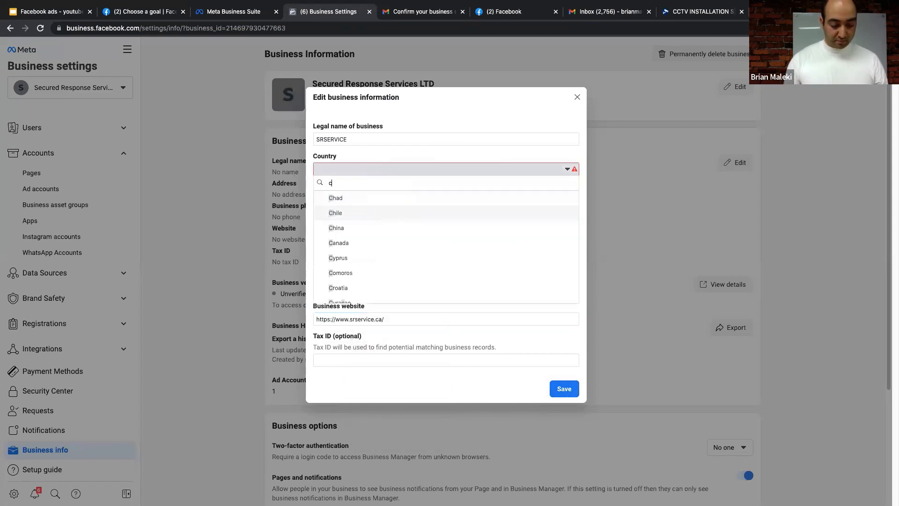
pyautogui.scroll(-1, 368, 248)
pyautogui.click(365, 240)
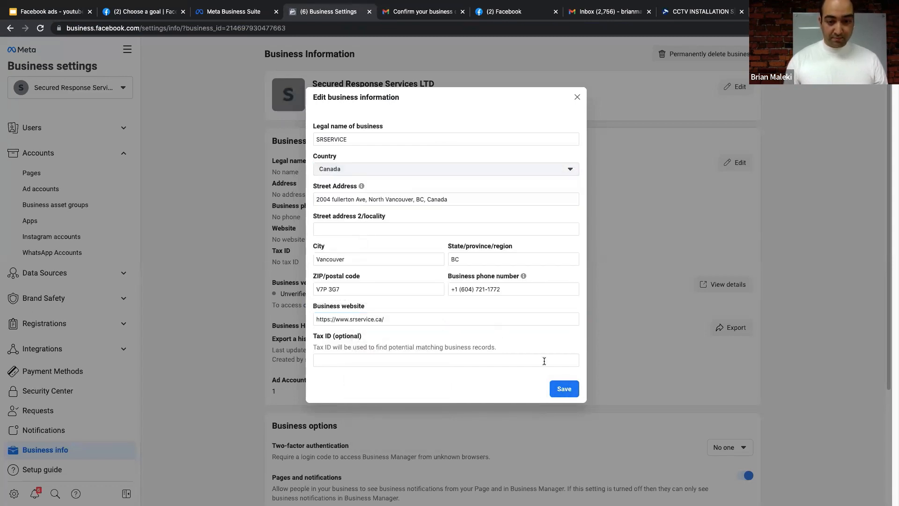
pyautogui.click(564, 388)
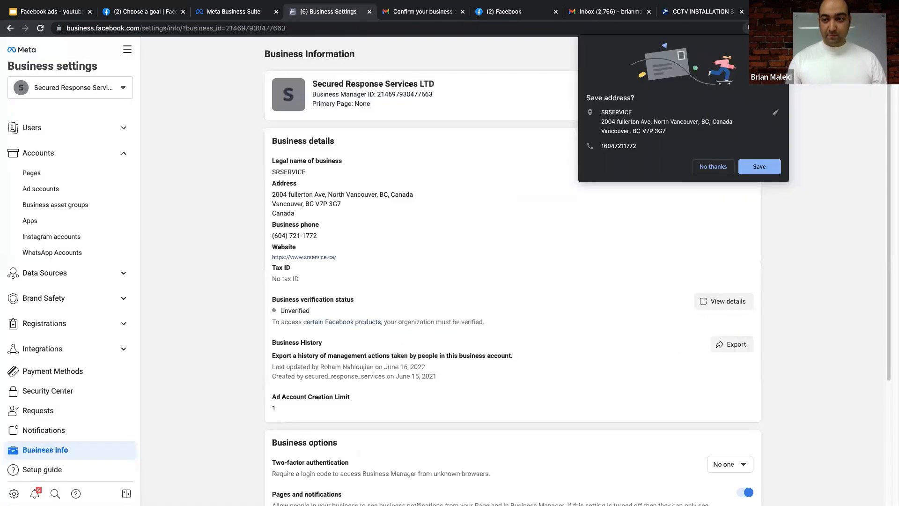
# - Resend the business email verification from My info and switch to the Gmail confirmation thread
pyautogui.scroll(-4, 608, 169)
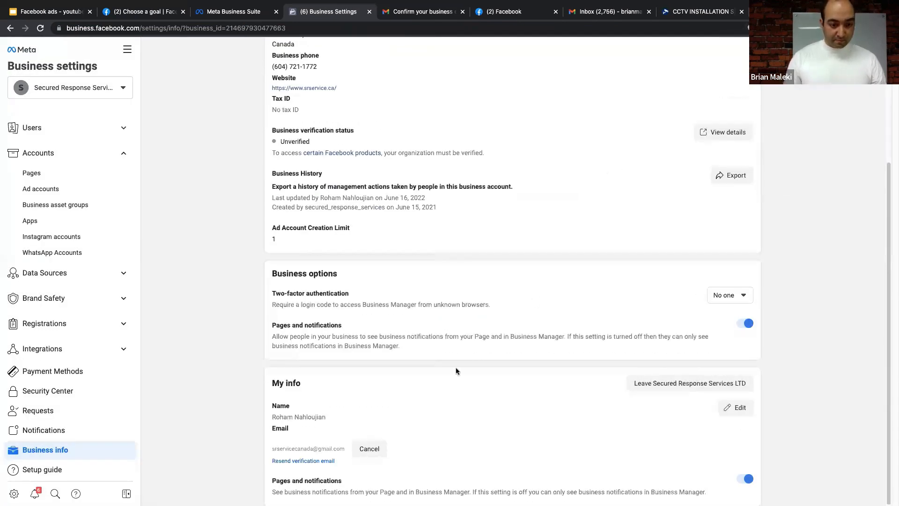
pyautogui.click(320, 462)
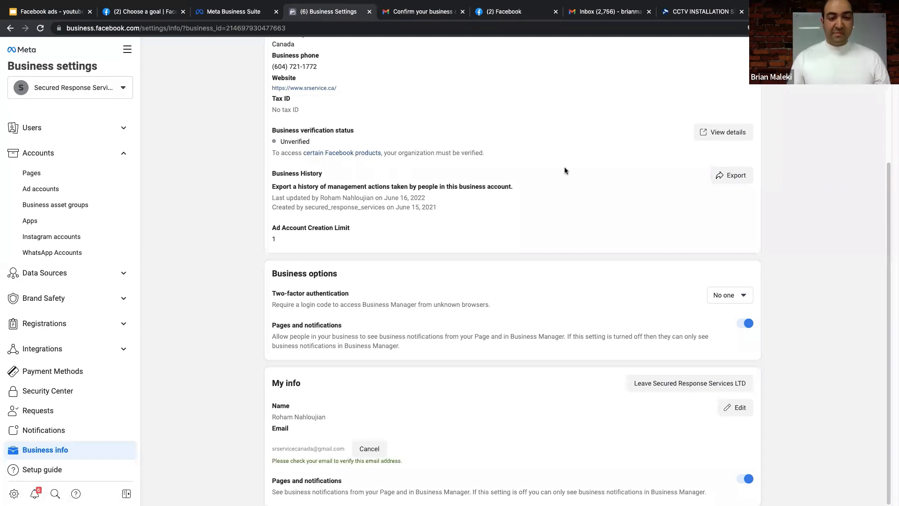
pyautogui.click(449, 10)
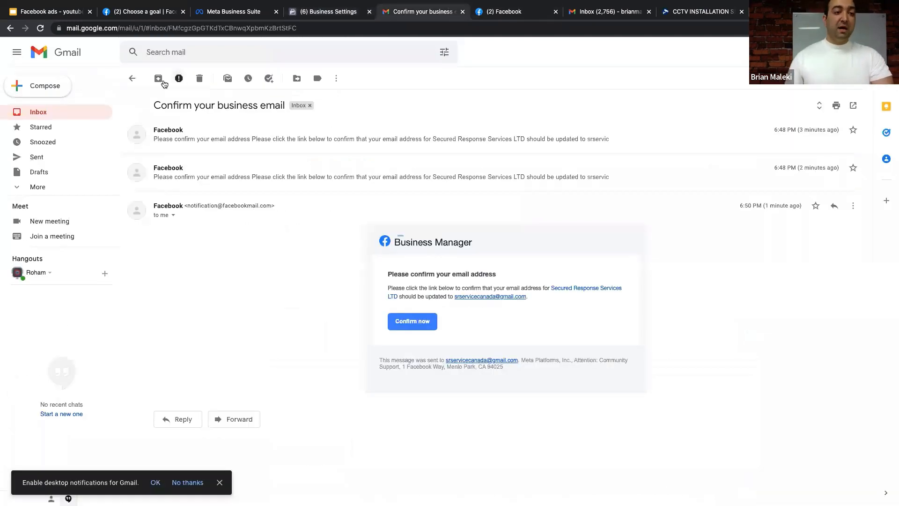
# - Refresh Gmail, open the 'Confirm your business email' thread in Social, and follow its Confirm now link
pyautogui.click(133, 78)
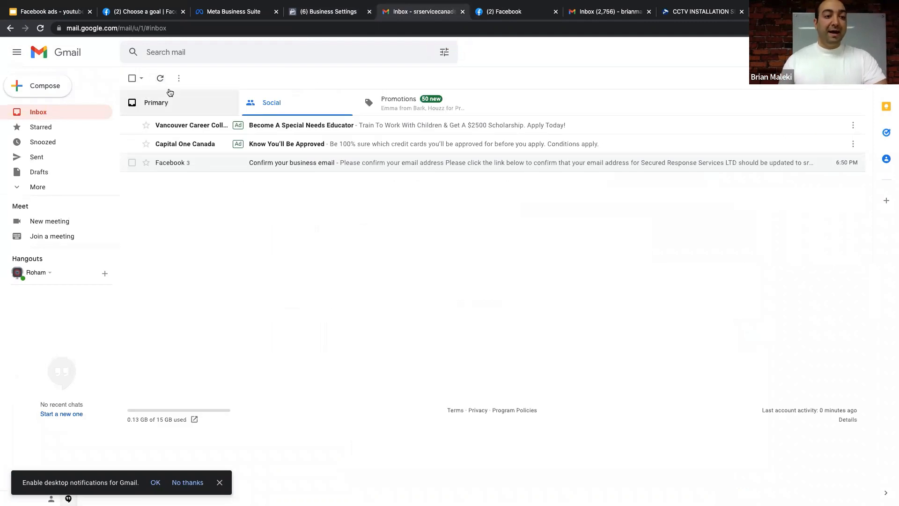
pyautogui.click(170, 98)
pyautogui.click(161, 77)
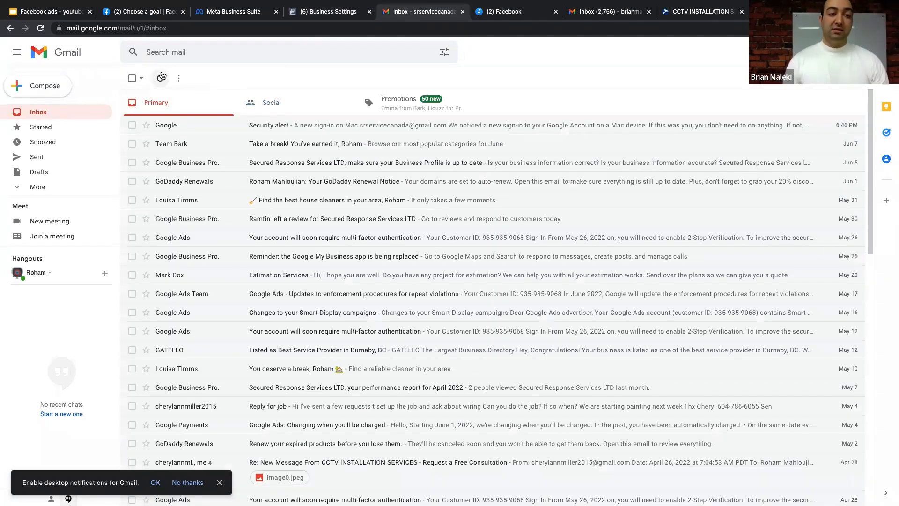
pyautogui.click(282, 105)
pyautogui.click(283, 151)
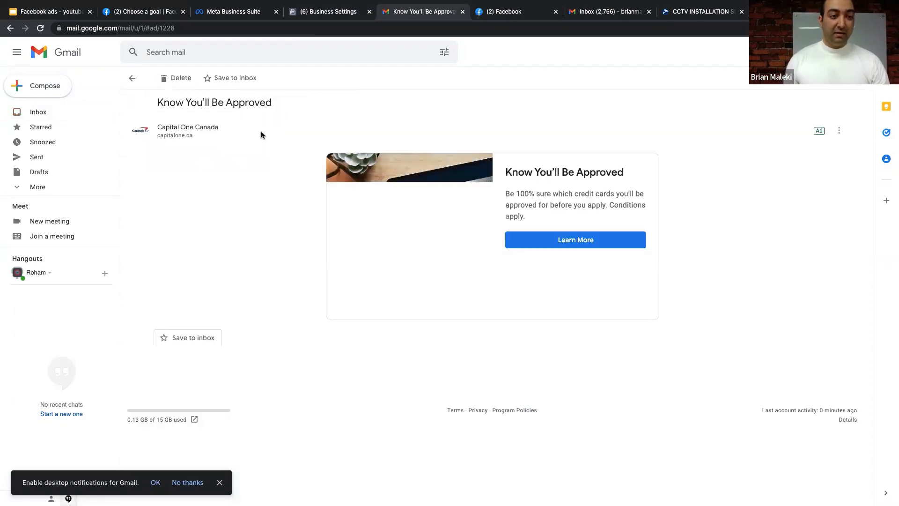
pyautogui.click(131, 77)
pyautogui.click(277, 166)
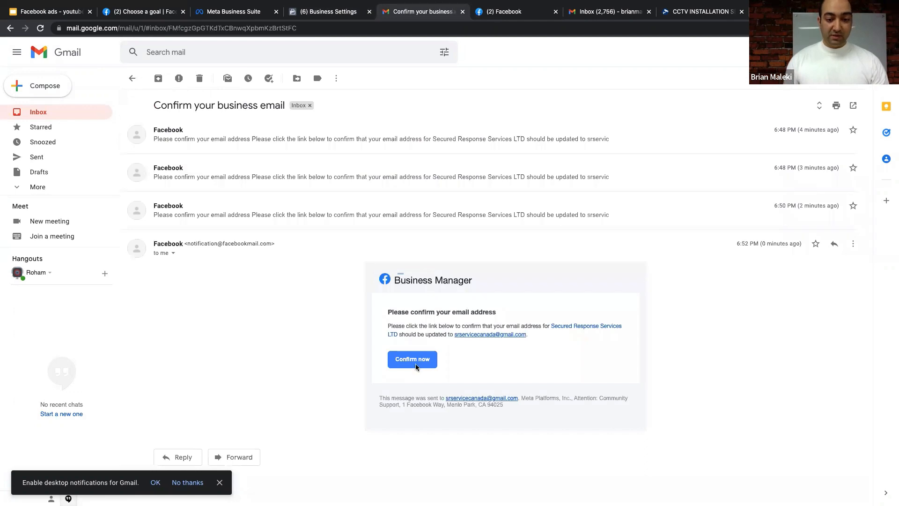
pyautogui.click(412, 359)
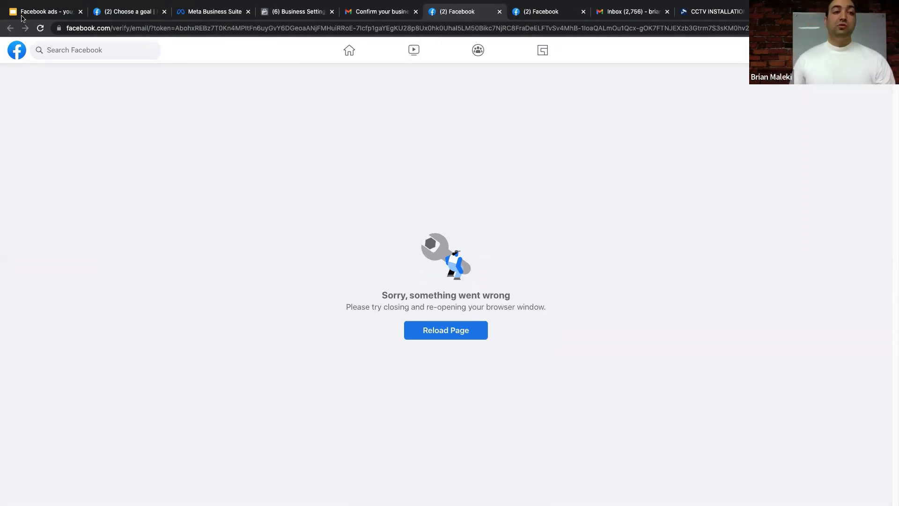
# - Start closing the extra browser tabs on the way to Ads Manager's Campaigns view
pyautogui.moveTo(39, 4)
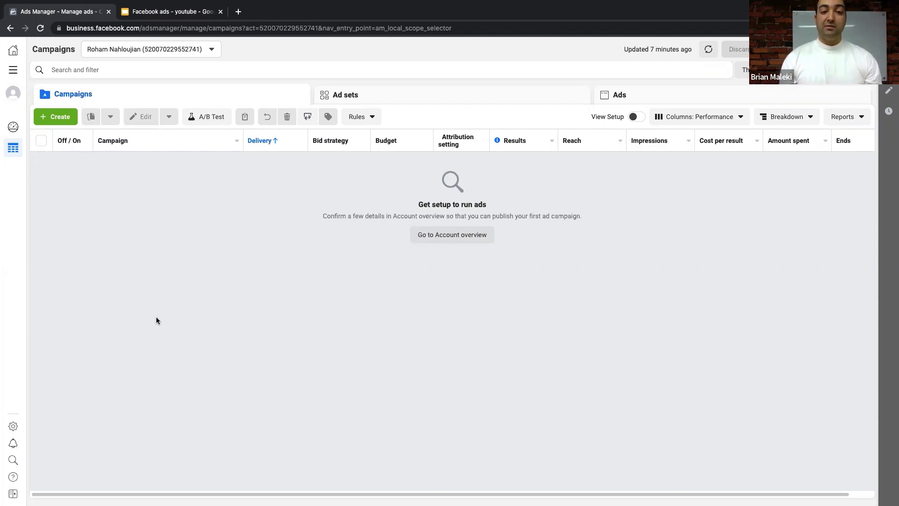
# - Create a new campaign from the Campaigns tab in Ads Manager
pyautogui.click(66, 122)
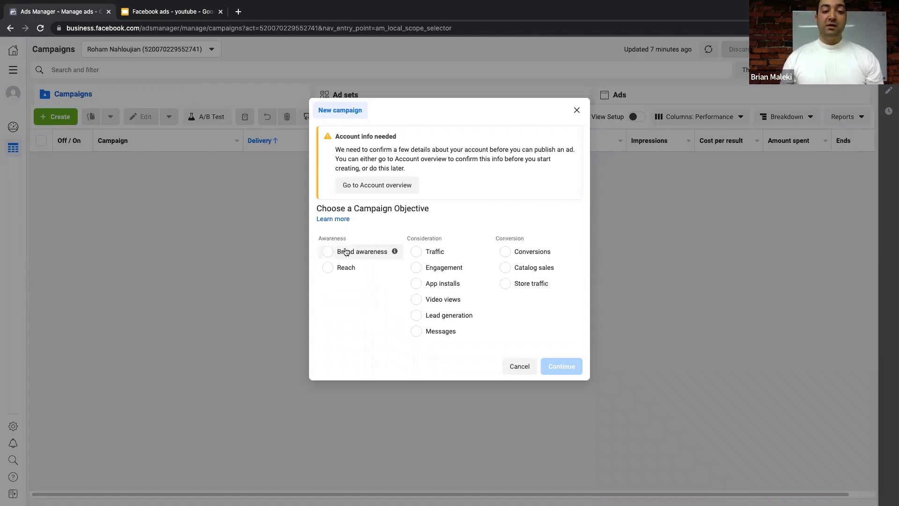
# - Select Brand awareness as the new campaign's objective
pyautogui.click(330, 253)
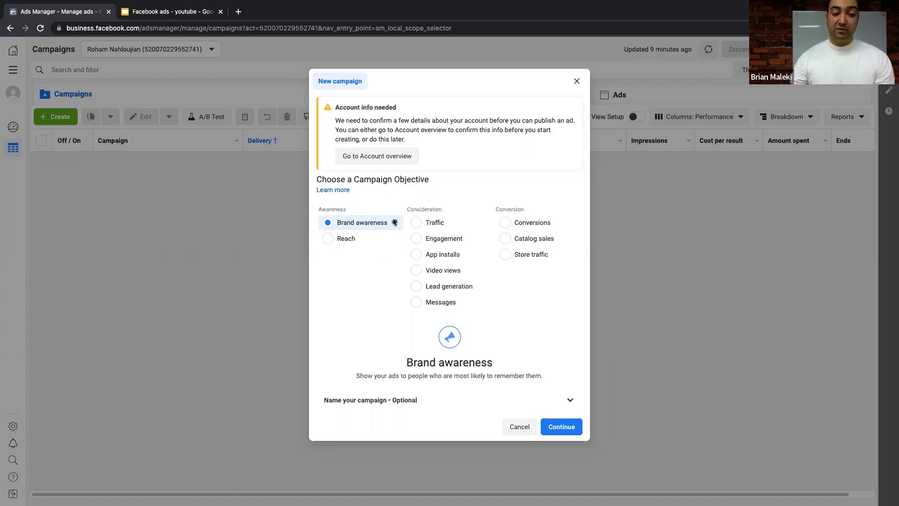
# - Pick Traffic, then Engagement, as the campaign objective
pyautogui.click(416, 225)
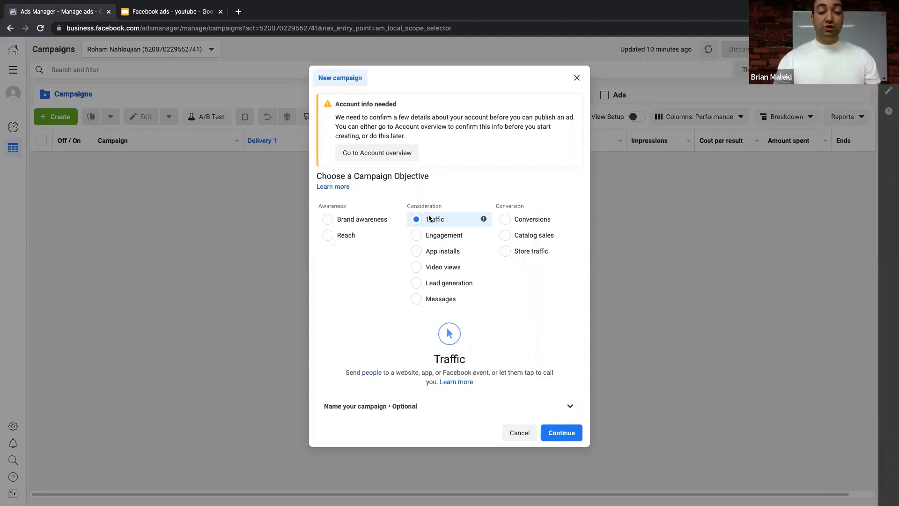
pyautogui.click(416, 235)
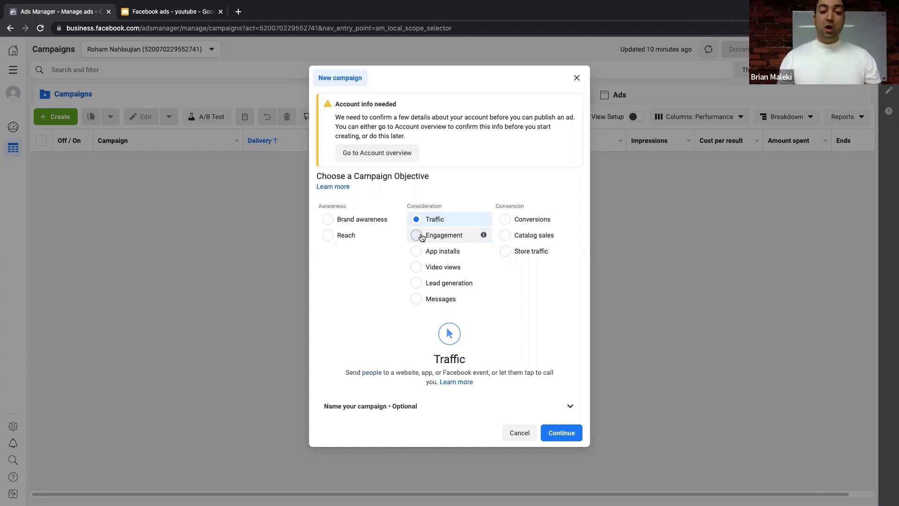
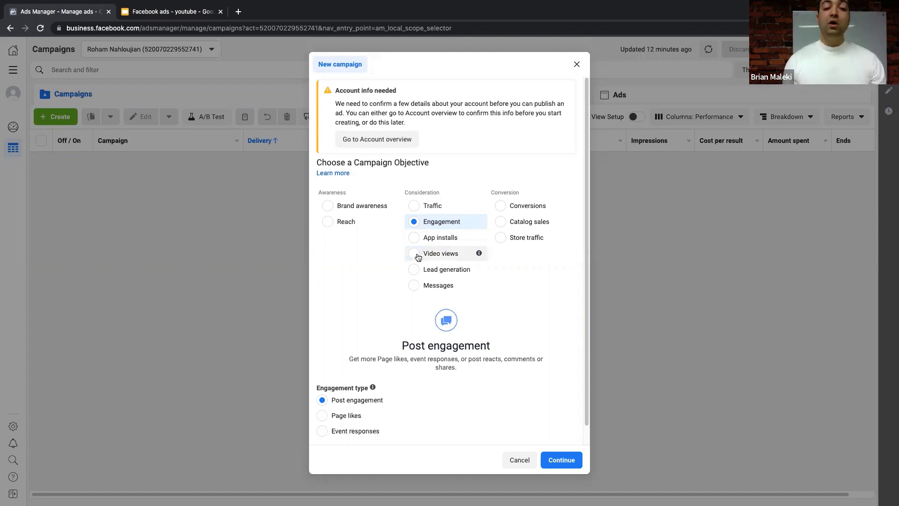
# - Try Video views, settle on Lead generation as the objective, then switch to the 'Facebook ads - youtube' slides
pyautogui.click(414, 254)
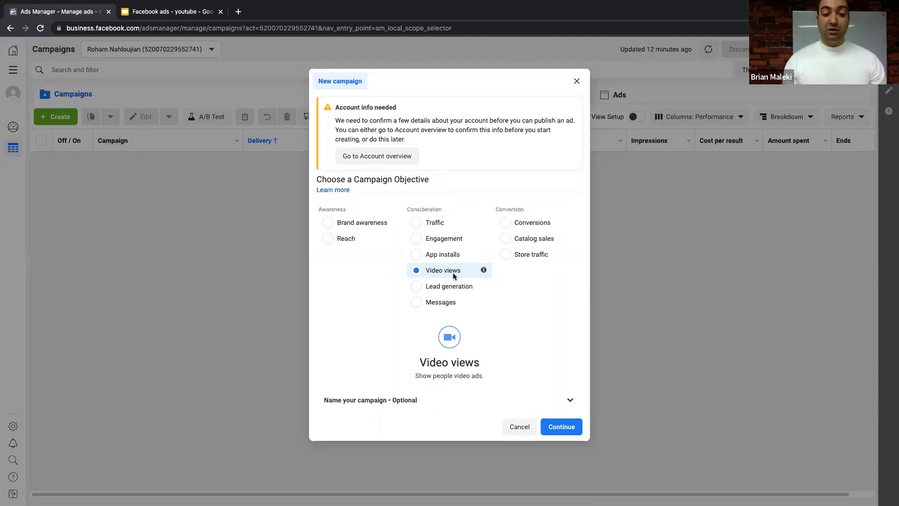
pyautogui.click(445, 285)
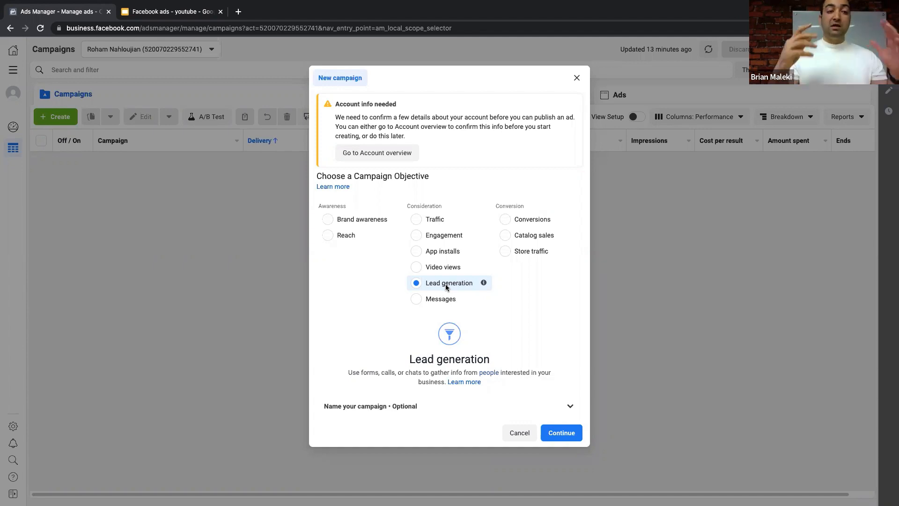
pyautogui.click(140, 10)
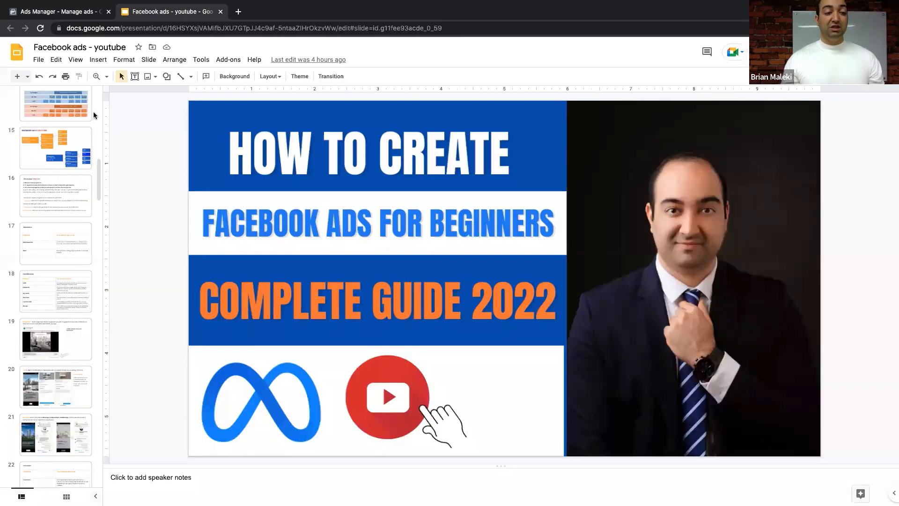
# - Show slide 20, which defines a lead and shows example lead-form ads
pyautogui.scroll(-4, 72, 216)
pyautogui.click(68, 208)
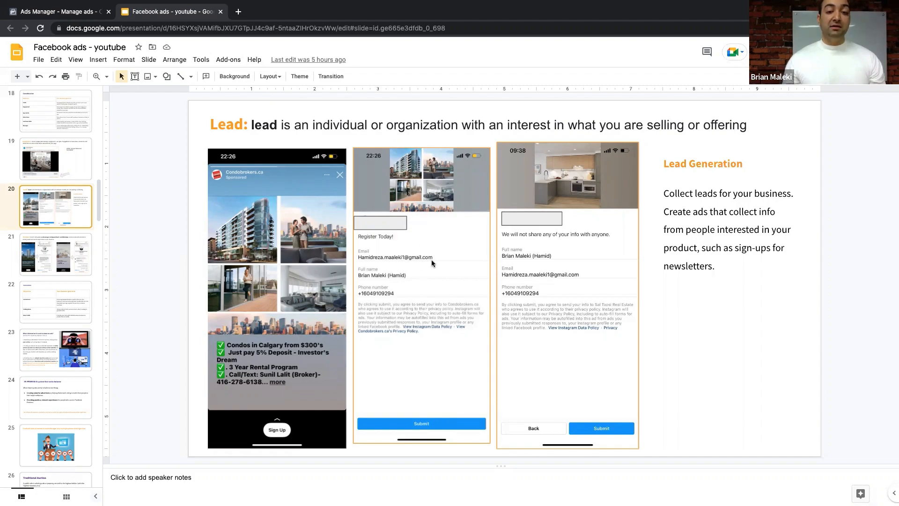
# - In a new tab, search Google for 'meta business suite'
pyautogui.click(238, 12)
pyautogui.write('meta')
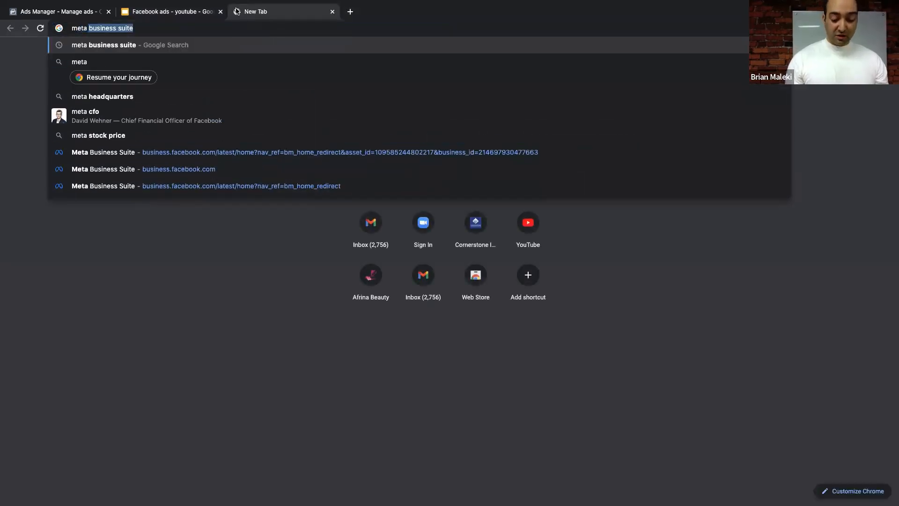
pyautogui.press('Return')
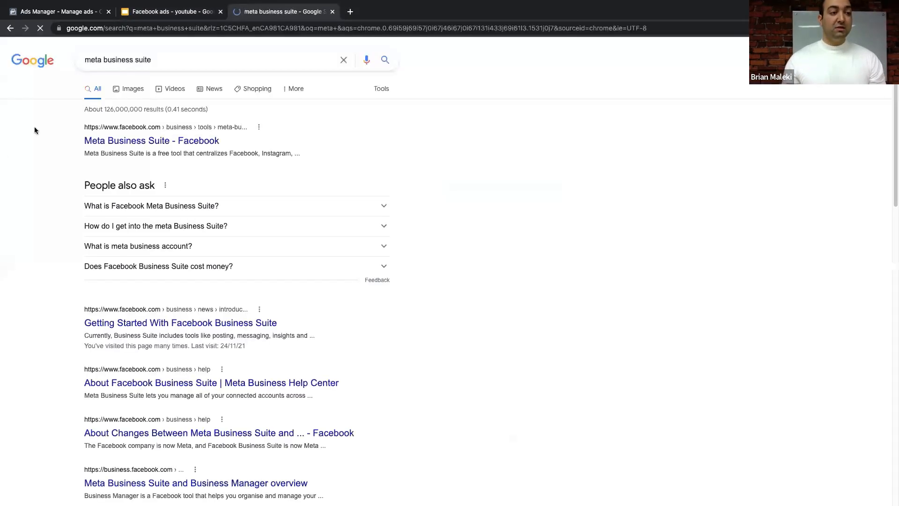
pyautogui.click(168, 141)
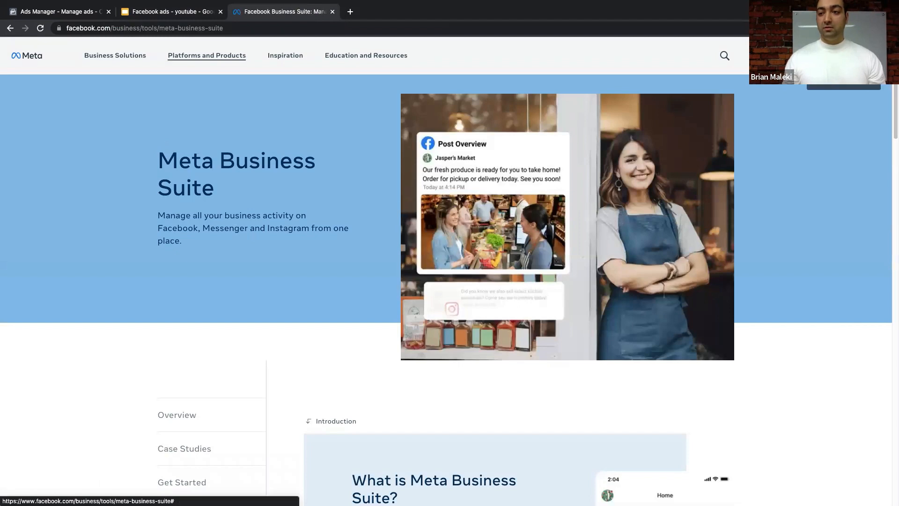
pyautogui.click(81, 28)
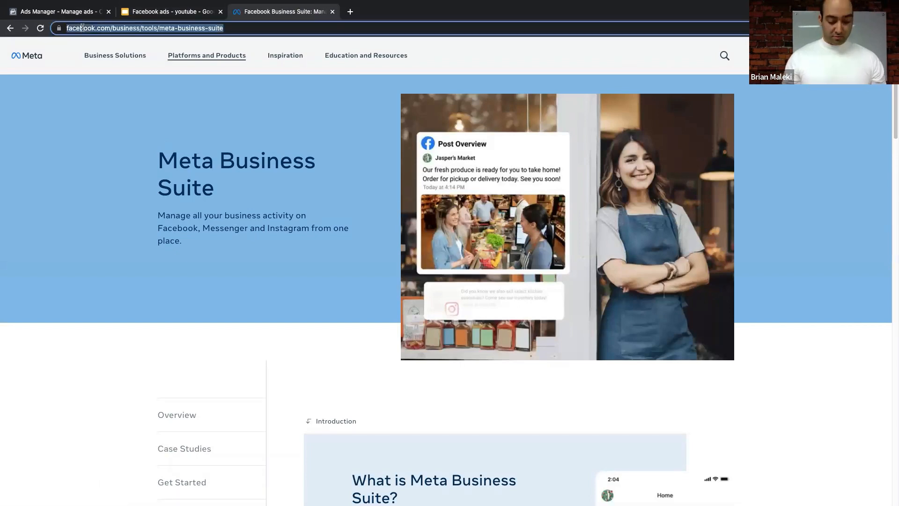
pyautogui.write('meta business suite')
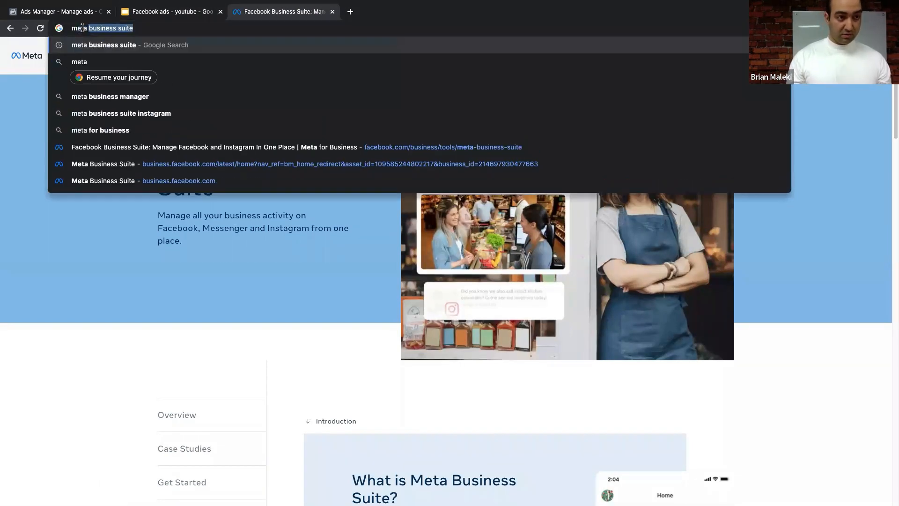
pyautogui.press('Return')
# - Search 'facebook business suite' instead and reach Ads Manager via the Getting Started article
pyautogui.scroll(-3, 176, 193)
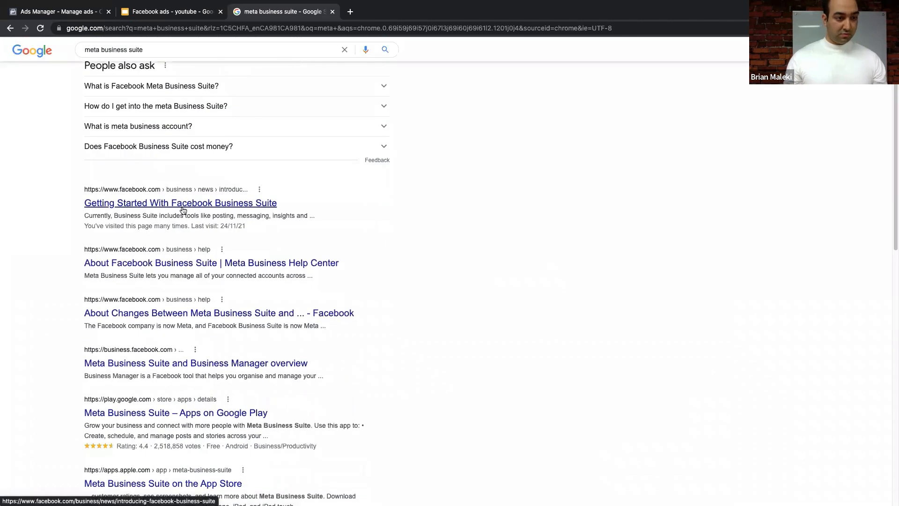
pyautogui.scroll(3, 182, 211)
pyautogui.moveTo(103, 59); pyautogui.dragTo(62, 57)
pyautogui.write('facebook')
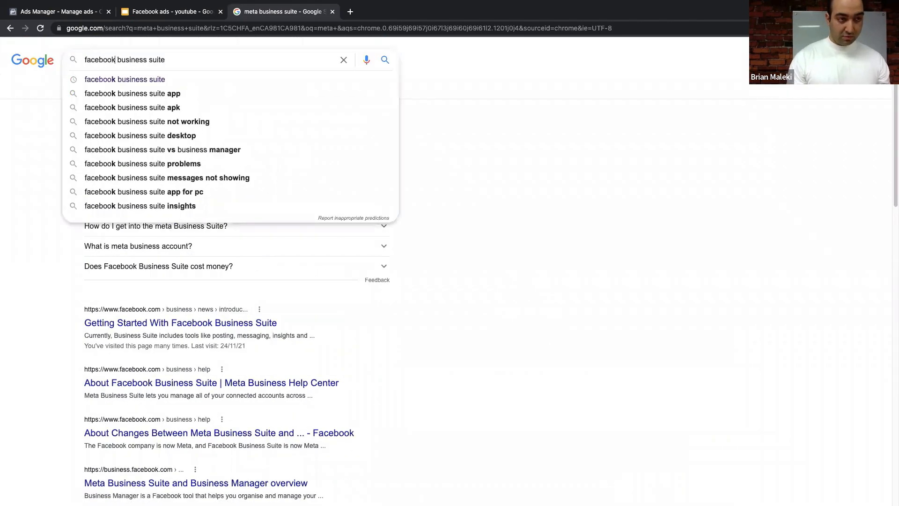
pyautogui.press('Return')
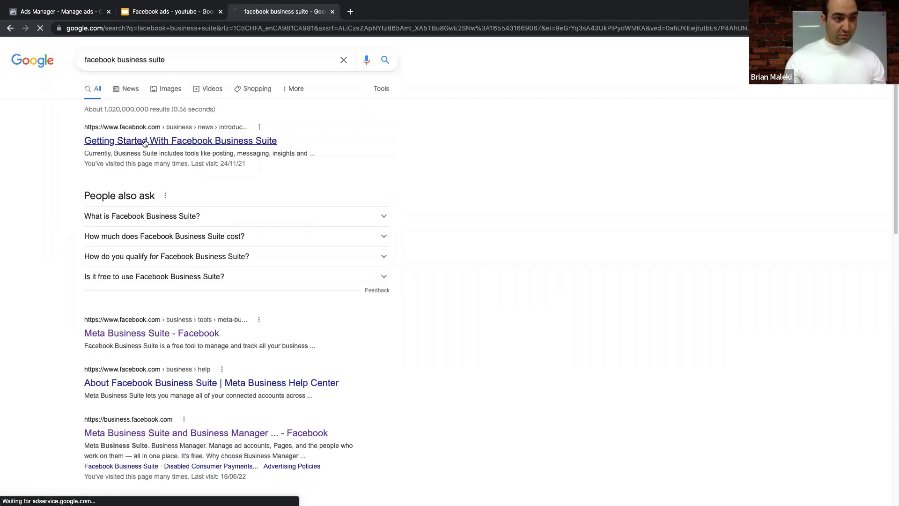
pyautogui.click(144, 141)
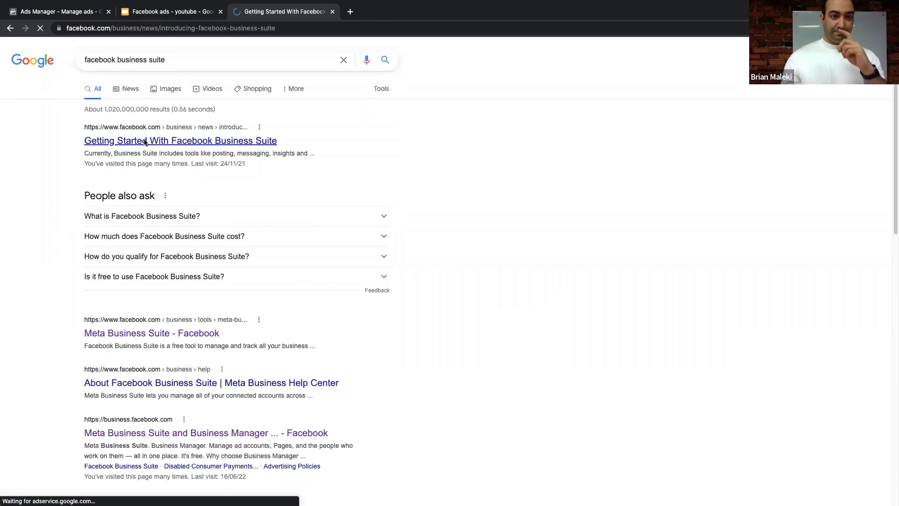
pyautogui.click(789, 55)
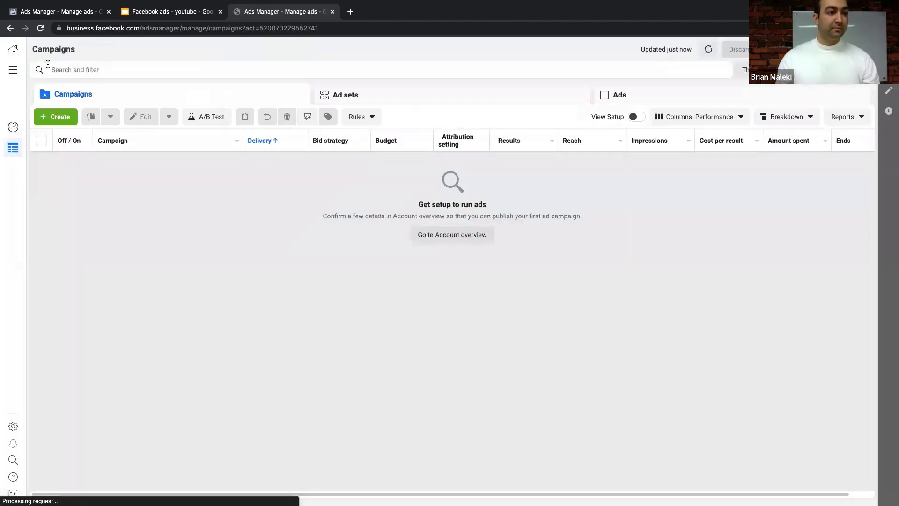
# - Go to Meta Business Suite, dismiss the notifications prompt, and open Instant Forms
pyautogui.click(14, 70)
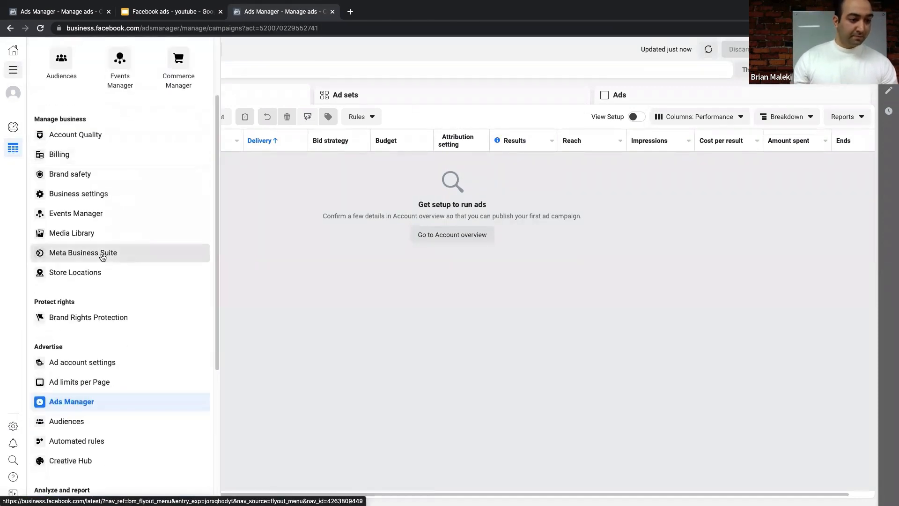
pyautogui.click(100, 254)
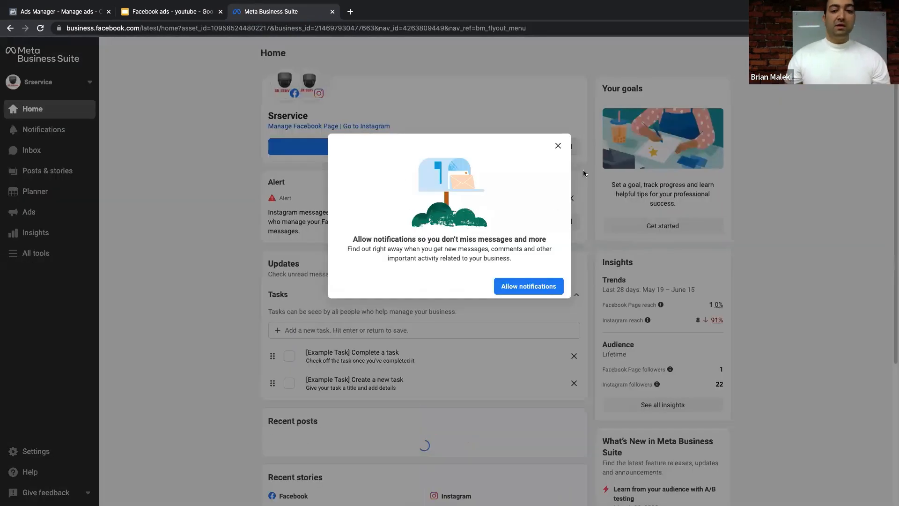
pyautogui.click(31, 255)
pyautogui.click(40, 253)
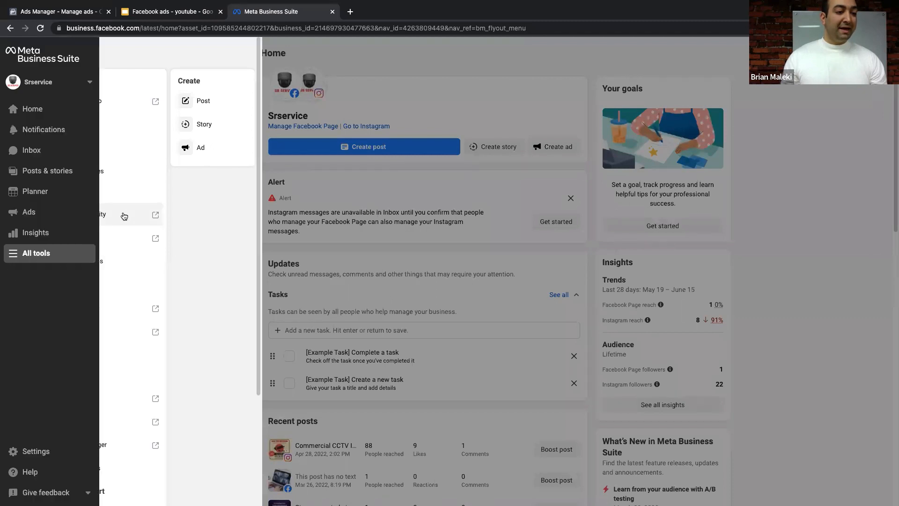
pyautogui.scroll(-3, 107, 257)
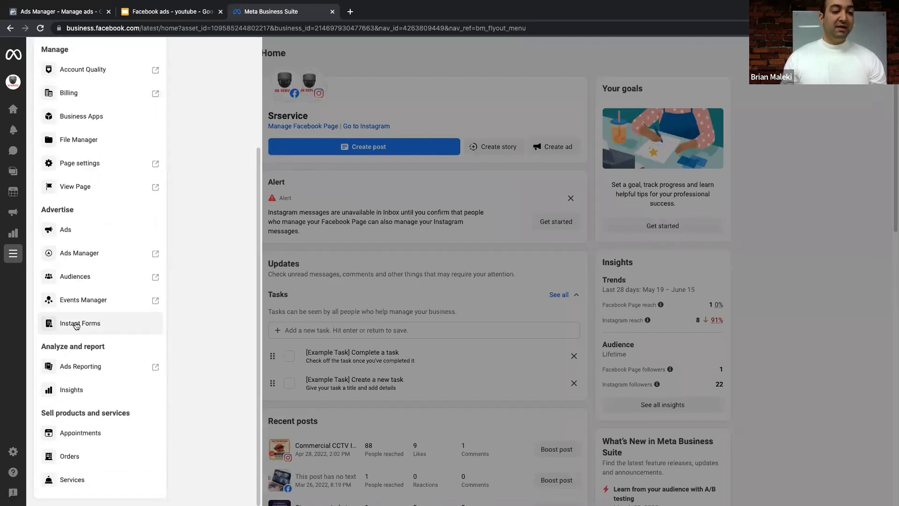
pyautogui.click(81, 329)
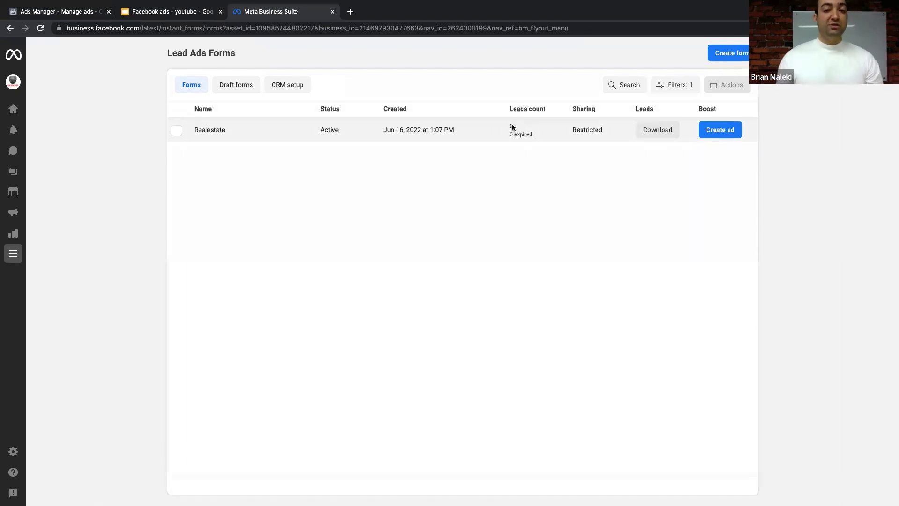
# - Open the Realestate form's details and review the listing and address in its preview
pyautogui.click(197, 131)
pyautogui.scroll(-3, 539, 211)
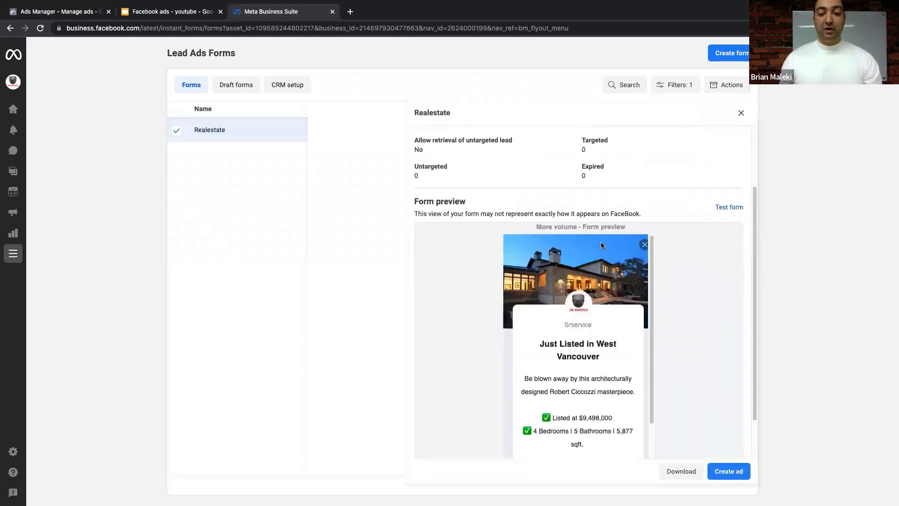
pyautogui.scroll(3, 461, 169)
pyautogui.scroll(-2, 468, 195)
pyautogui.scroll(-2, 442, 203)
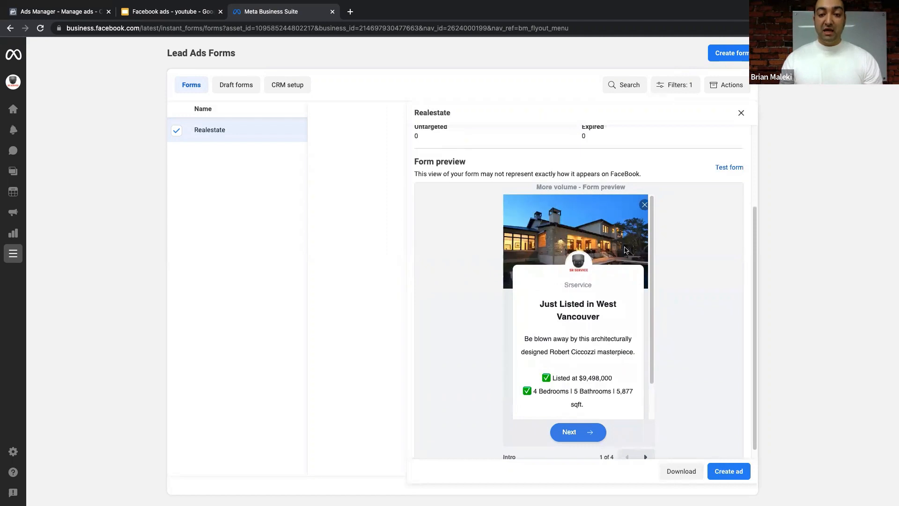
pyautogui.scroll(-2, 590, 276)
pyautogui.moveTo(535, 267)
pyautogui.mouseDown()
pyautogui.moveTo(593, 278)
pyautogui.moveTo(615, 355)
pyautogui.moveTo(519, 269)
pyautogui.mouseUp()
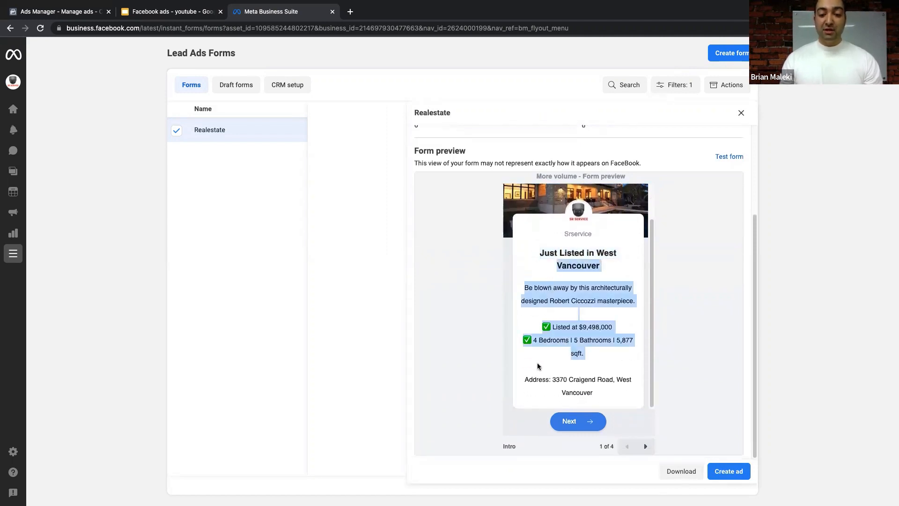
pyautogui.moveTo(523, 379); pyautogui.dragTo(611, 388)
pyautogui.click(586, 427)
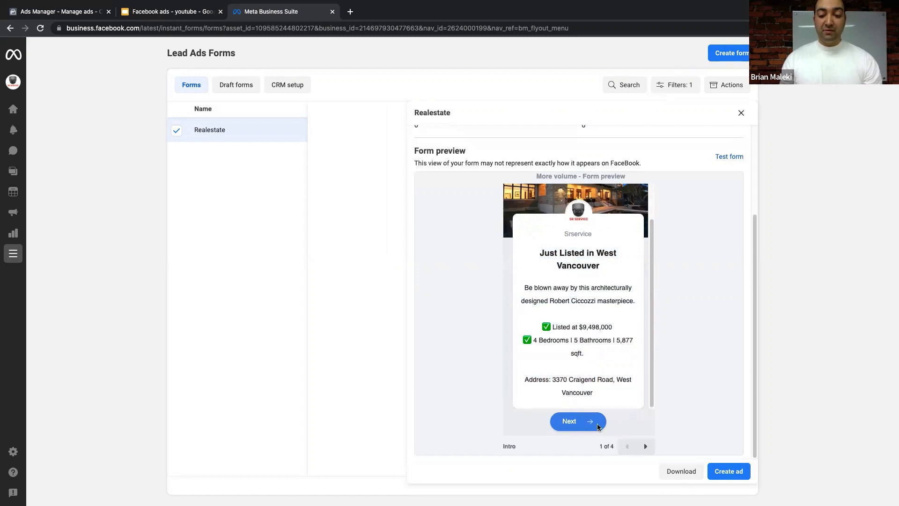
# - Page through the preview's contact info, privacy policy and thank-you screens, then back to contact info
pyautogui.click(645, 447)
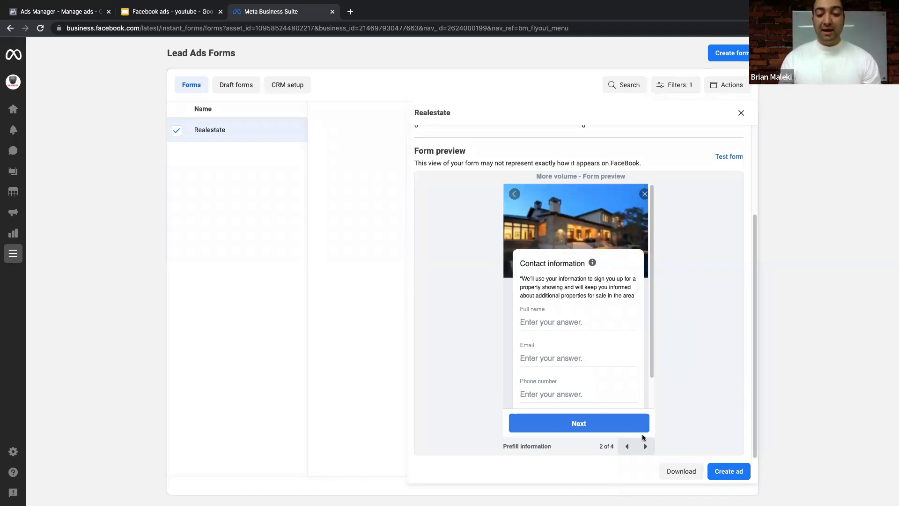
pyautogui.click(645, 445)
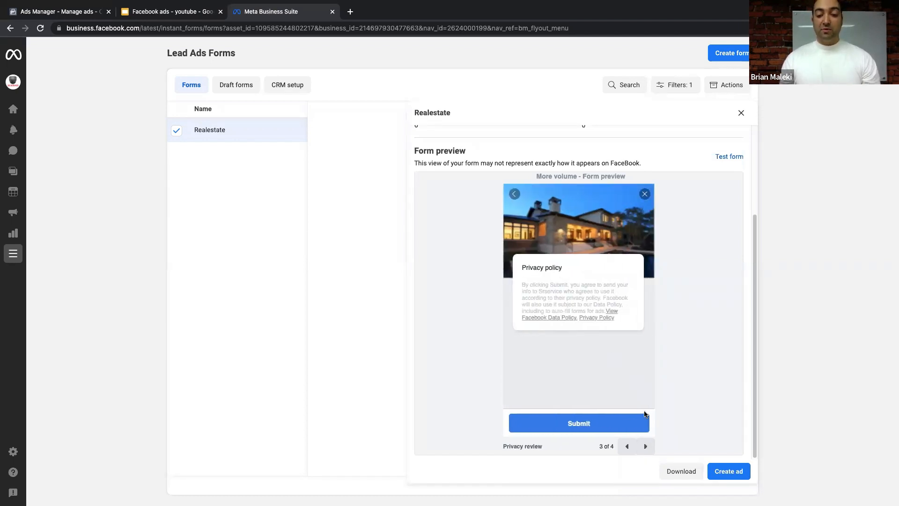
pyautogui.click(645, 445)
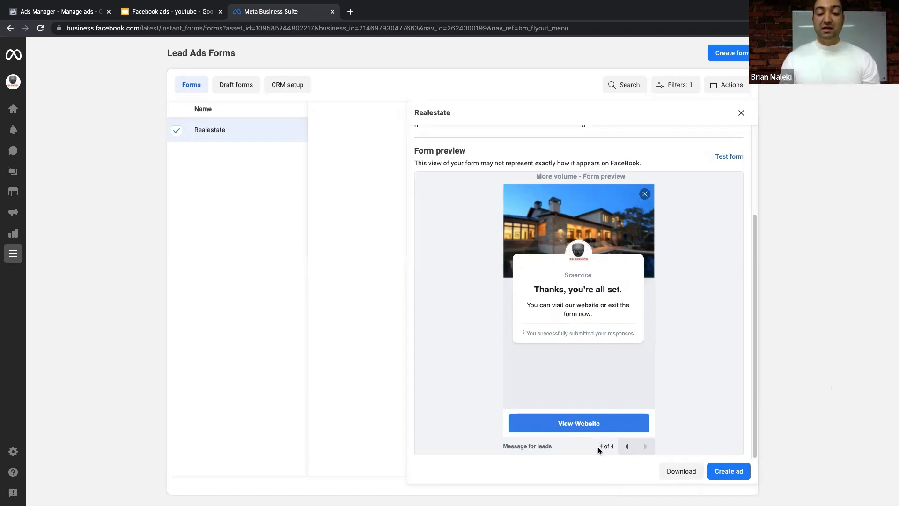
pyautogui.click(628, 448)
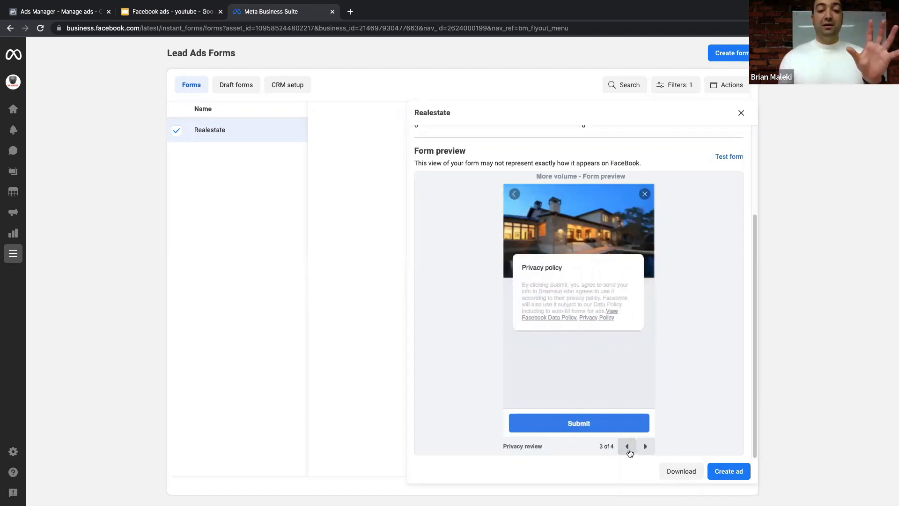
pyautogui.click(628, 447)
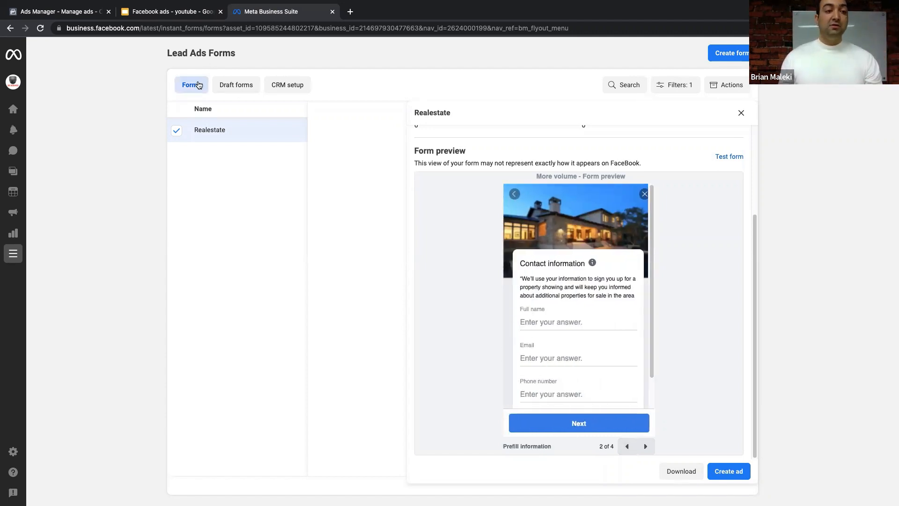
# - Close the Realestate form details, reopen and close them again, then return to Ads Manager
pyautogui.click(13, 254)
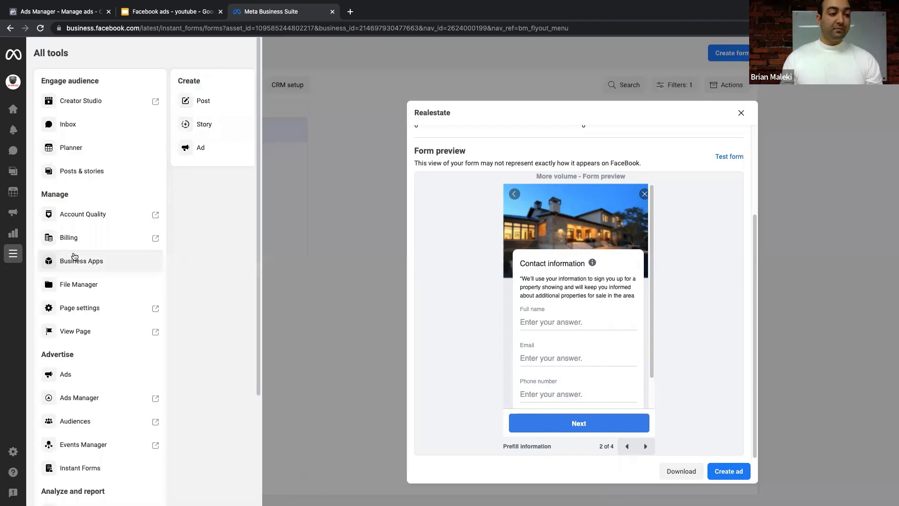
pyautogui.click(381, 98)
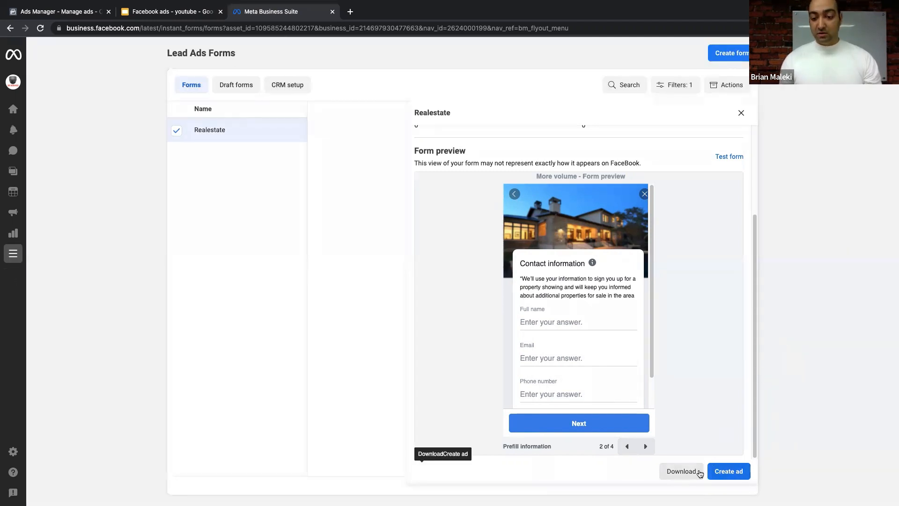
pyautogui.click(741, 113)
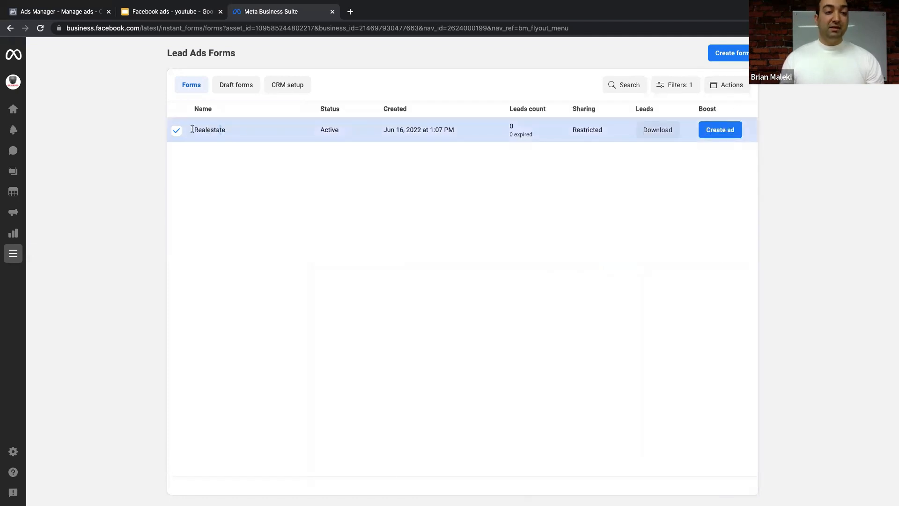
pyautogui.moveTo(192, 130); pyautogui.dragTo(303, 131)
pyautogui.click(314, 132)
pyautogui.click(320, 134)
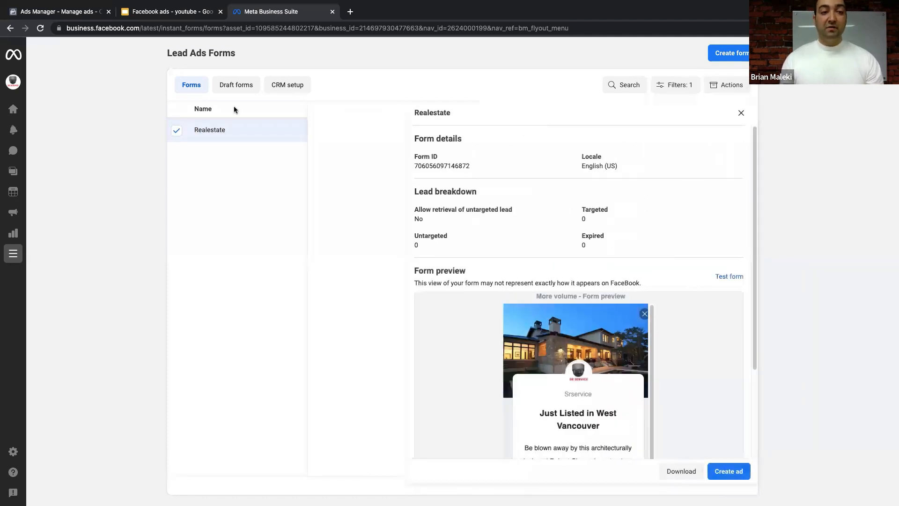
pyautogui.click(741, 113)
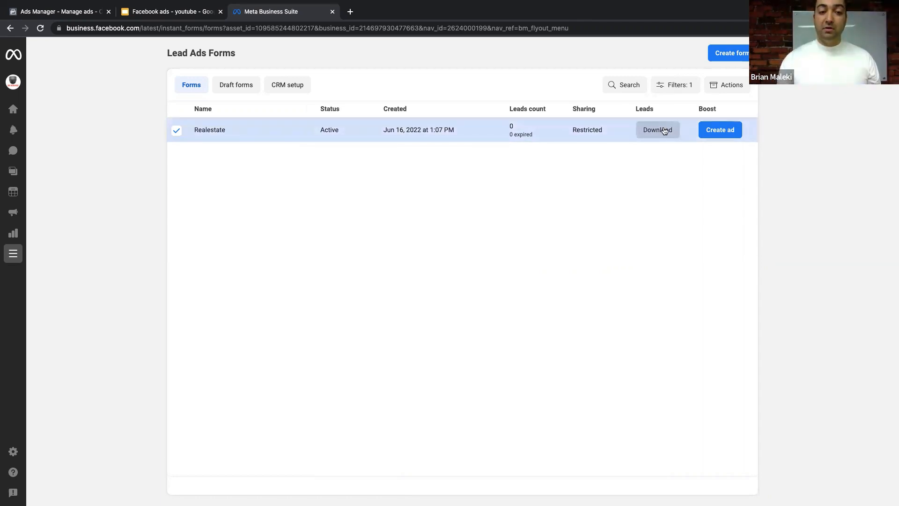
pyautogui.click(66, 11)
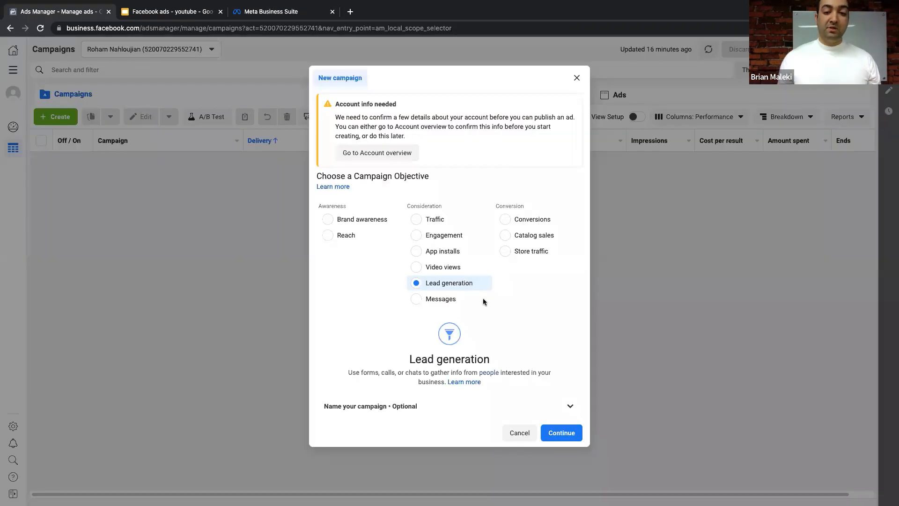
# - Choose Messages as the campaign objective and switch to the 'Facebook ads - youtube' slides
pyautogui.click(431, 304)
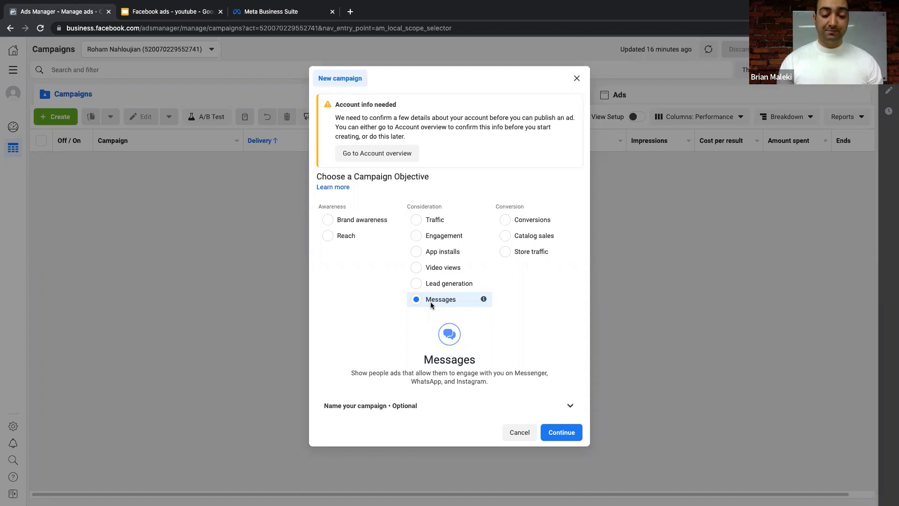
pyautogui.click(153, 11)
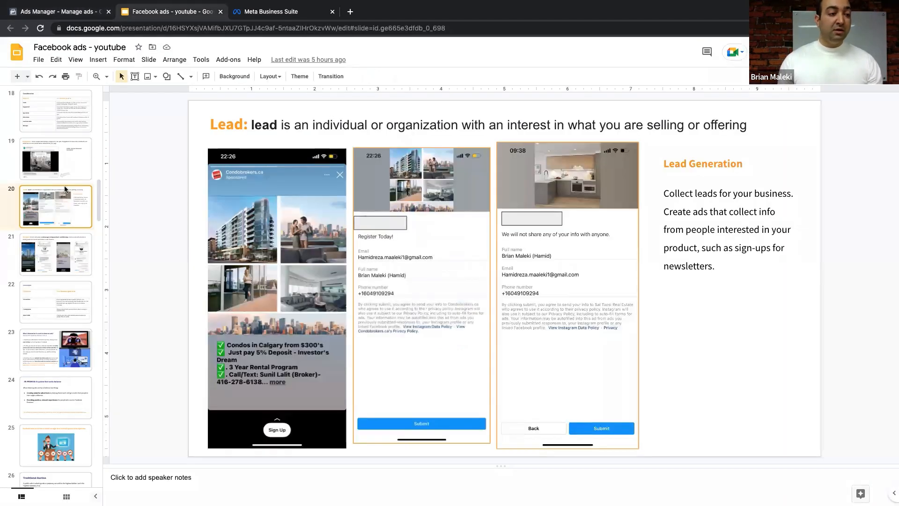
# - Show slide 21 on Messages ads leading to Messenger, Instagram Direct and WhatsApp
pyautogui.click(61, 236)
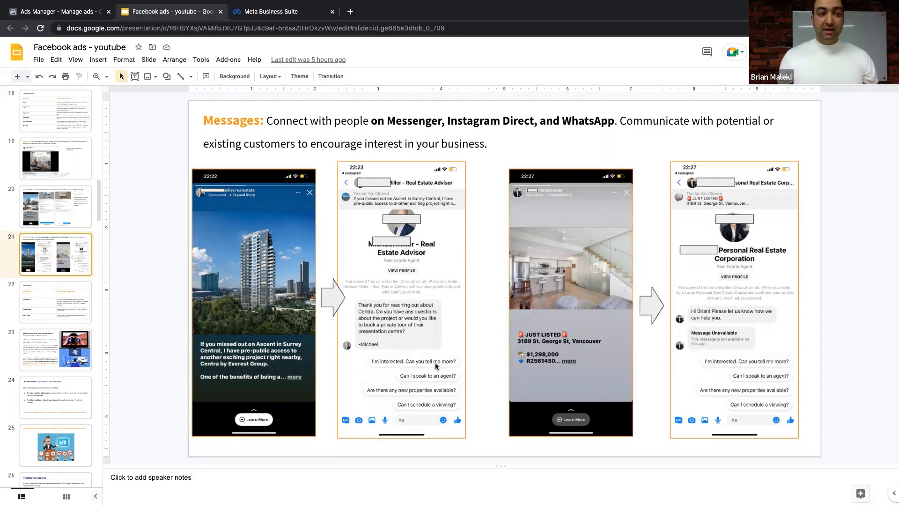
# - Back in Ads Manager, choose Conversions as the new campaign's objective
pyautogui.click(66, 10)
pyautogui.click(518, 219)
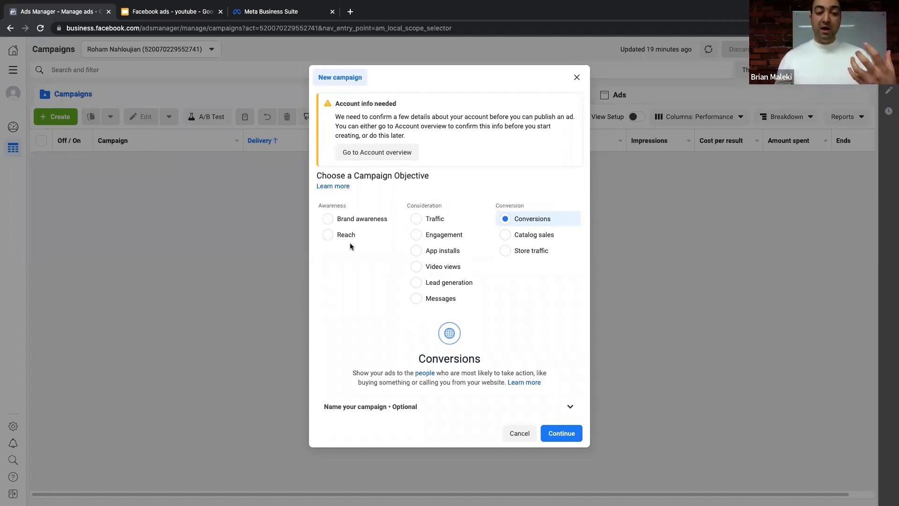
# - Switch between Reach and Conversions several times, then select Catalog sales as the objective
pyautogui.click(337, 239)
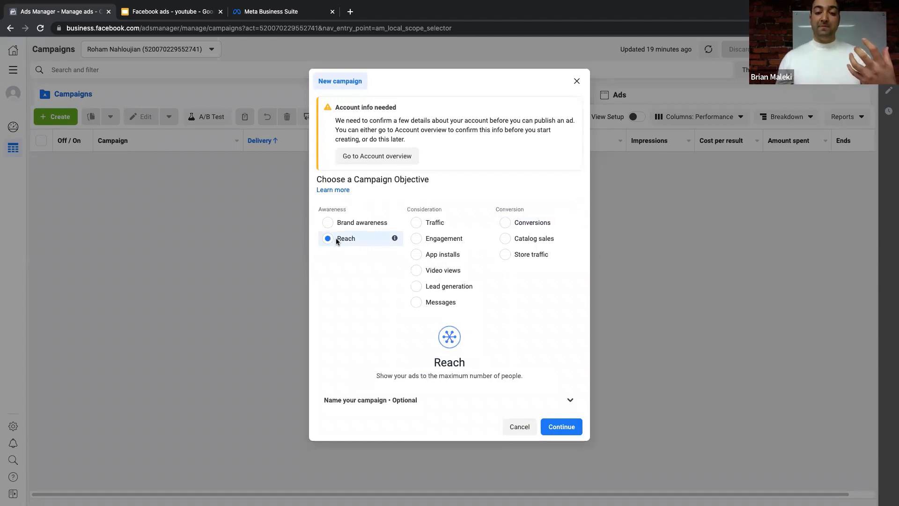
pyautogui.click(521, 227)
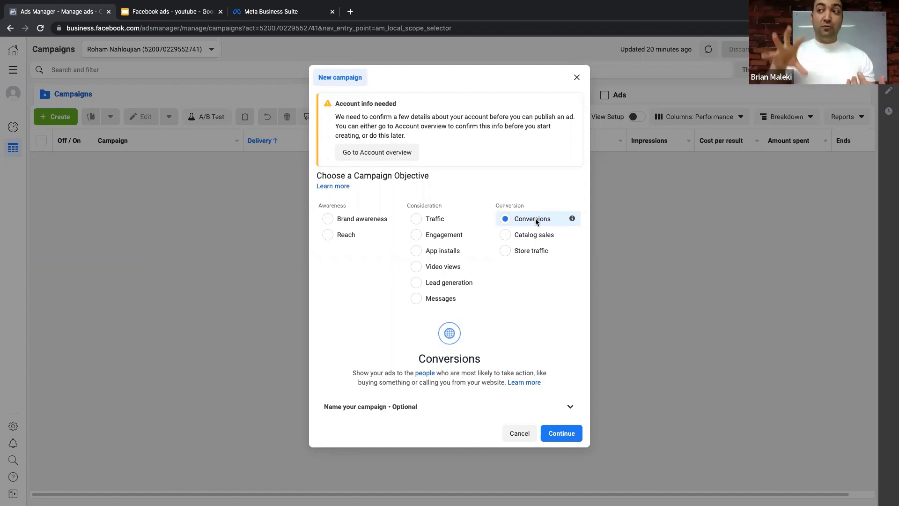
pyautogui.click(343, 234)
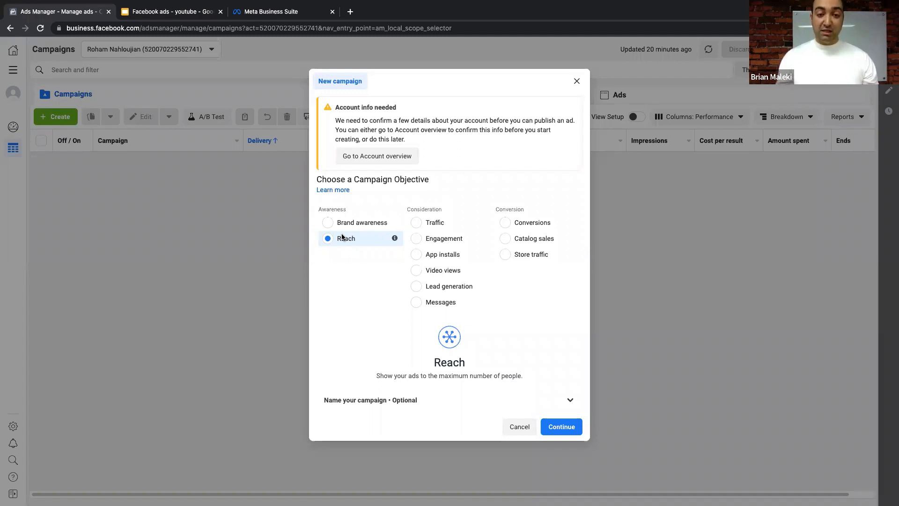
pyautogui.click(511, 226)
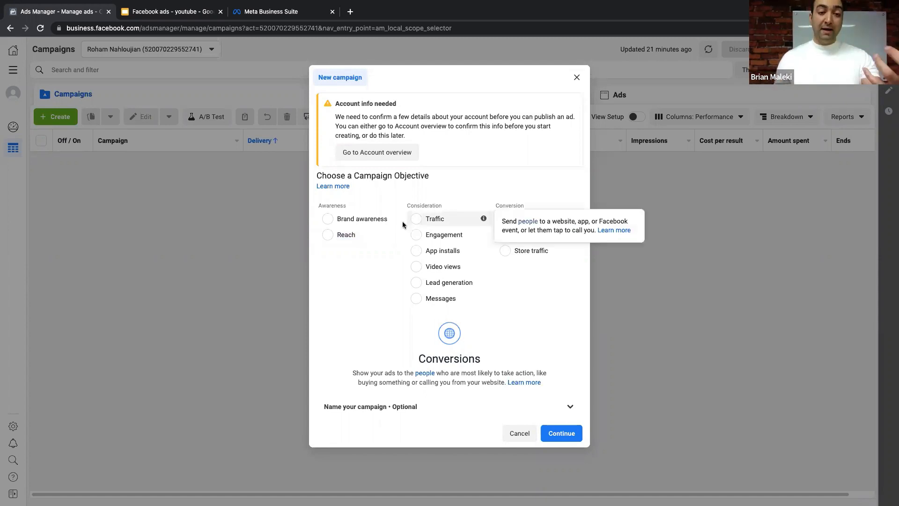
pyautogui.click(346, 239)
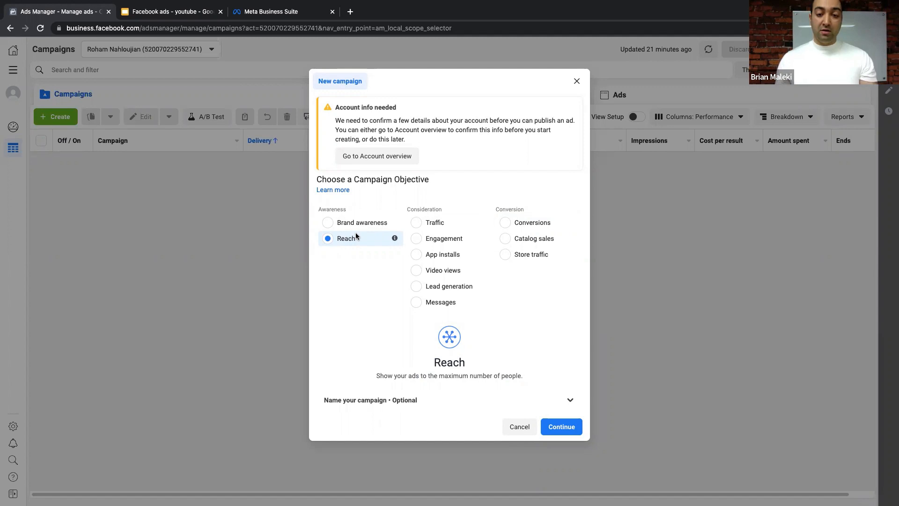
pyautogui.click(510, 241)
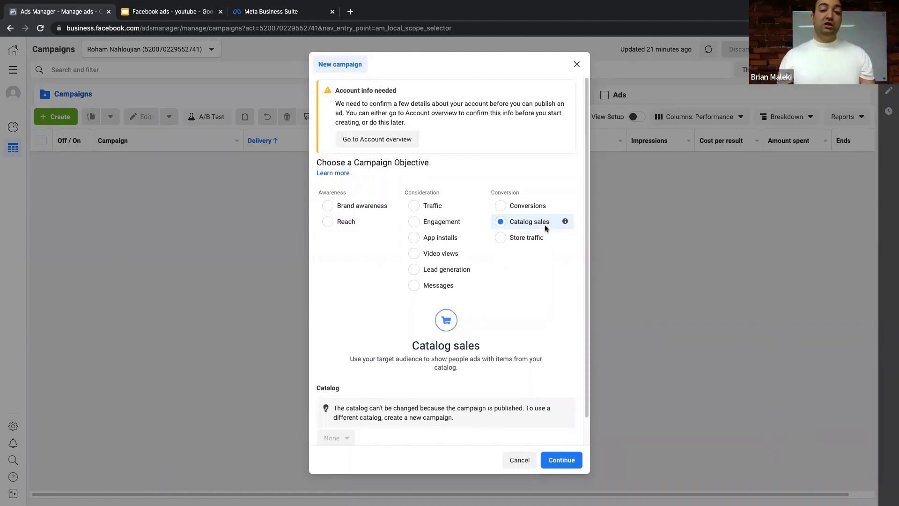
# - Pick Store traffic briefly, then choose Traffic under Consideration as the objective
pyautogui.click(501, 238)
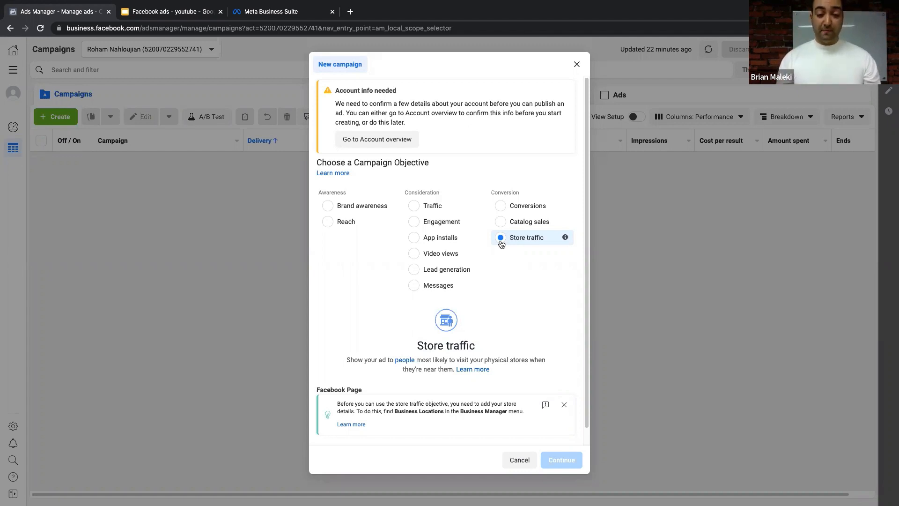
pyautogui.scroll(-1, 501, 241)
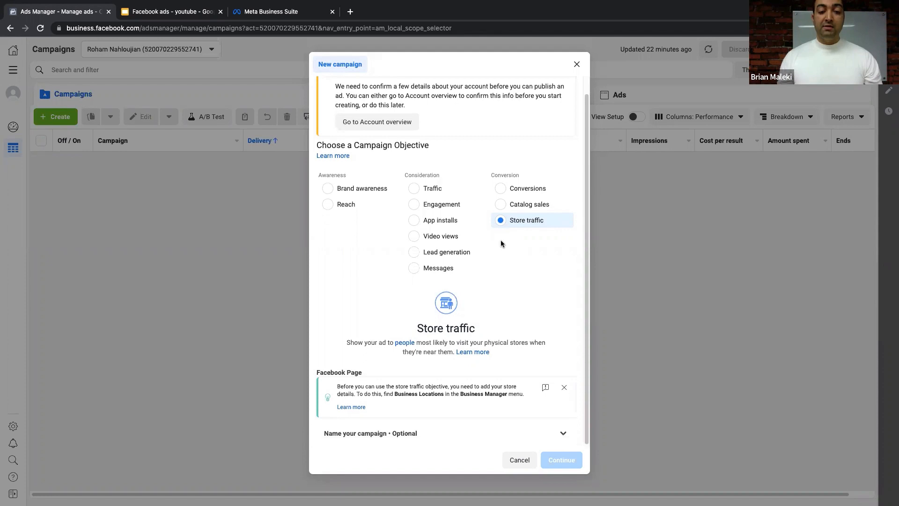
pyautogui.click(425, 190)
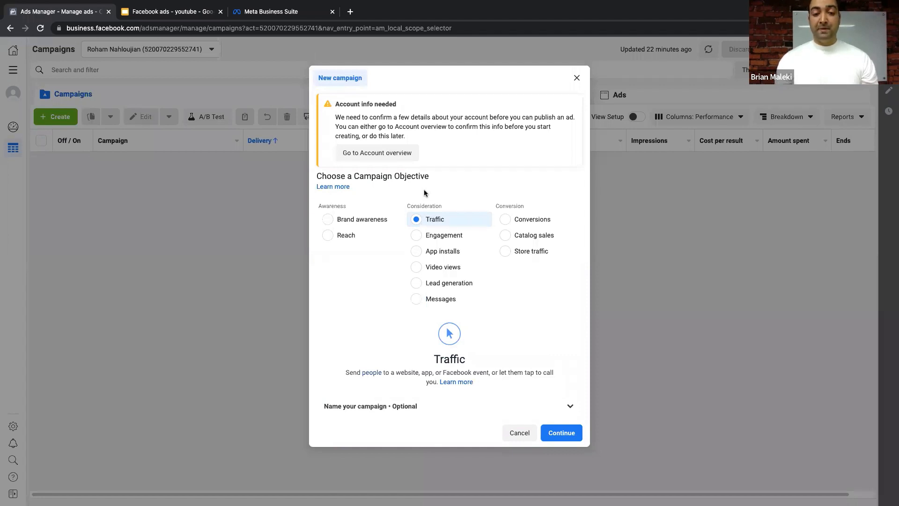
# - Name the campaign 'Selling property of' plus the property address, and the ad set 'buyers across Gvancouver'
pyautogui.click(452, 406)
pyautogui.click(397, 336)
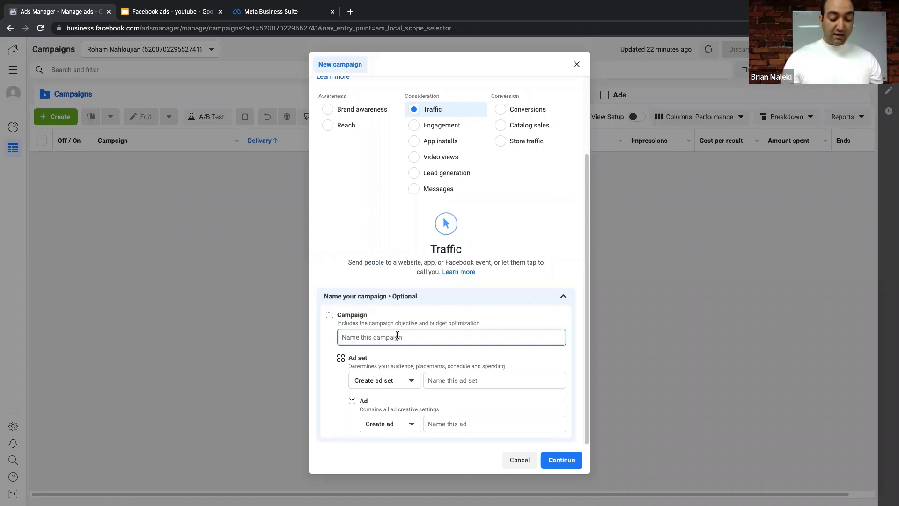
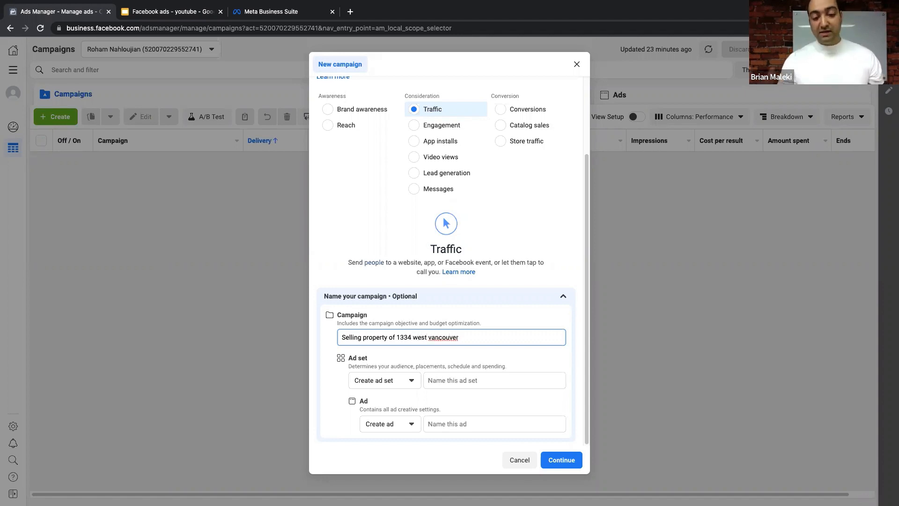
pyautogui.click(445, 379)
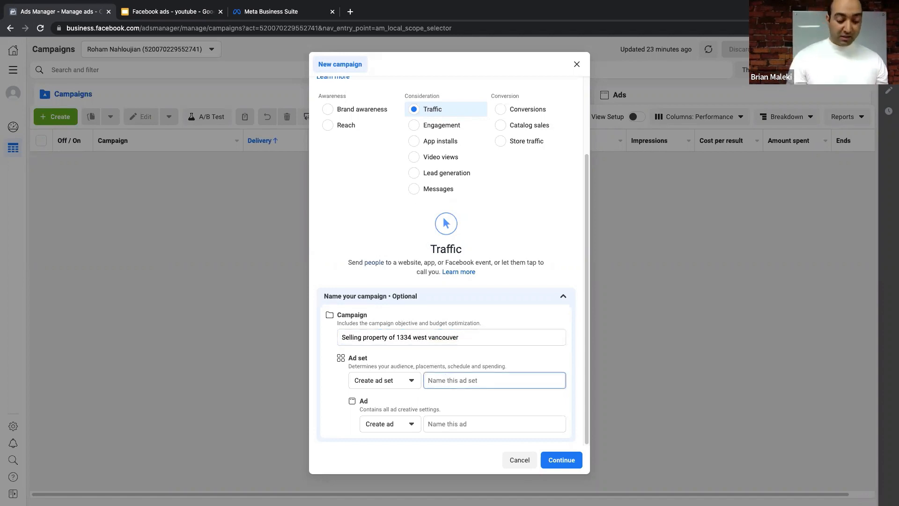
pyautogui.write('buyers')
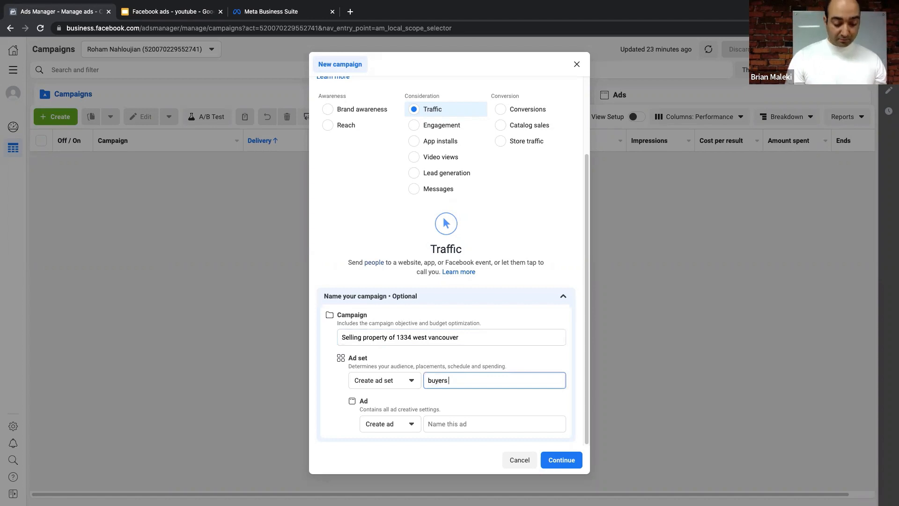
pyautogui.write(' across ')
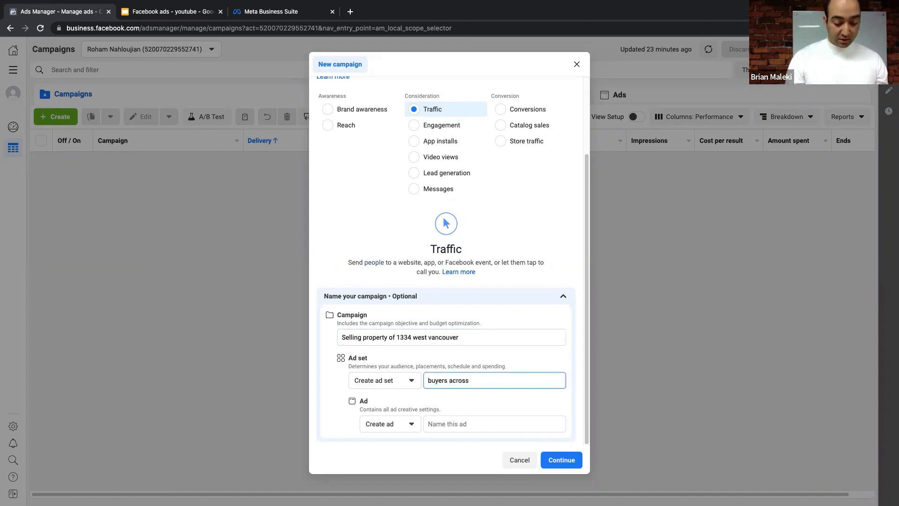
pyautogui.write('Gvancouver')
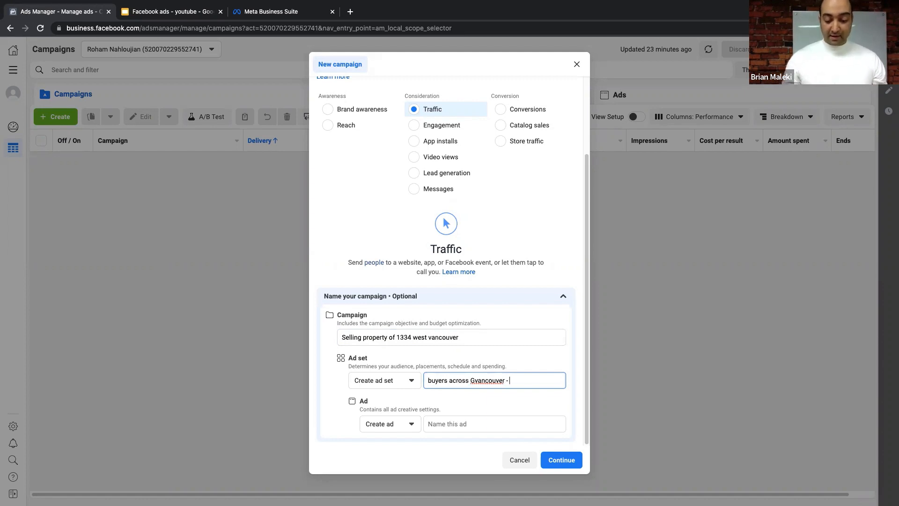
# - Prefix the campaign name with 'PR' and switch the objective to Lead generation
pyautogui.click(476, 333)
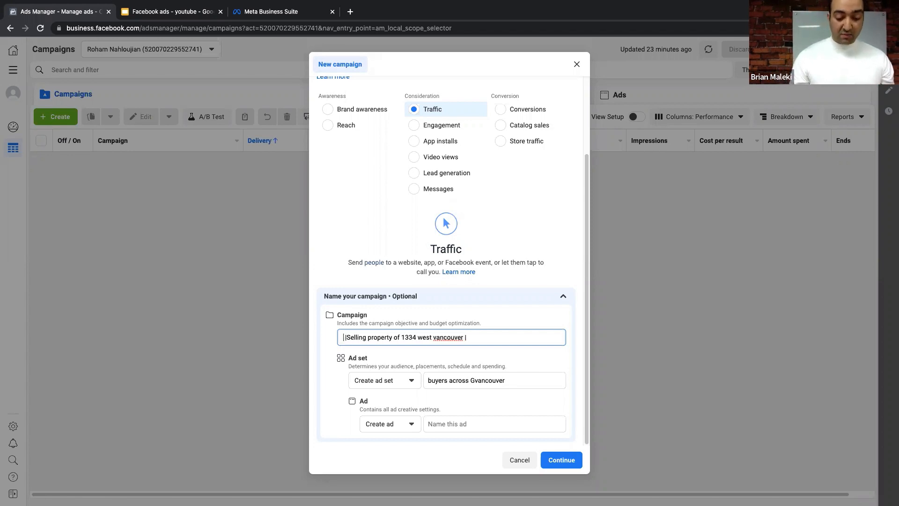
pyautogui.write('PR')
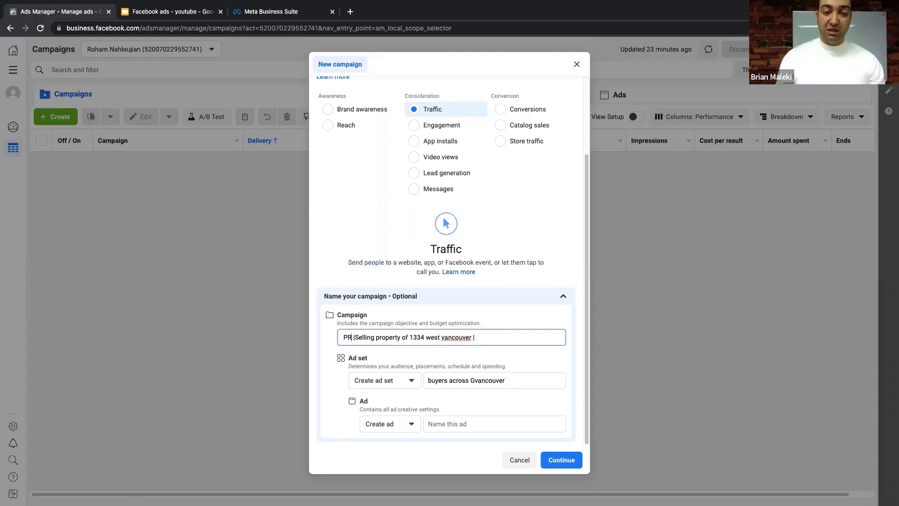
pyautogui.click(440, 174)
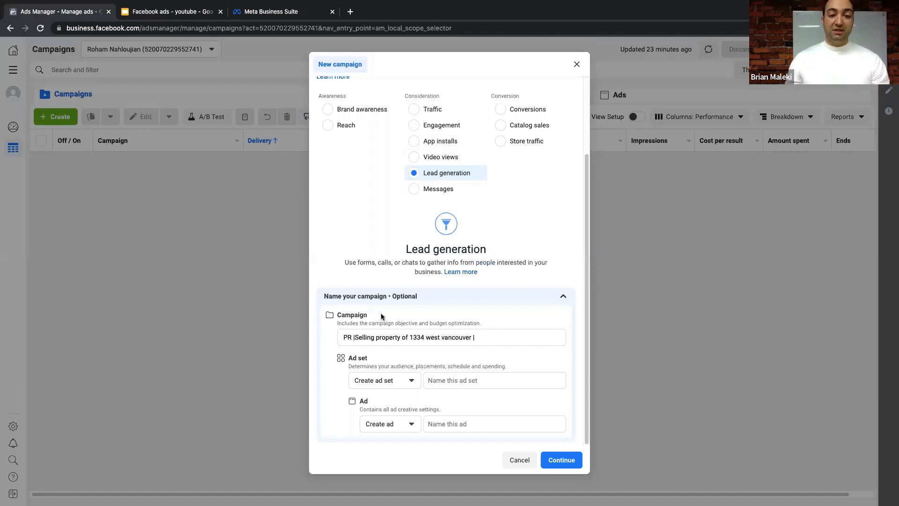
# - Switch the objective to Messages and name the ad set 'Buyers across Gvancouver'
pyautogui.click(439, 191)
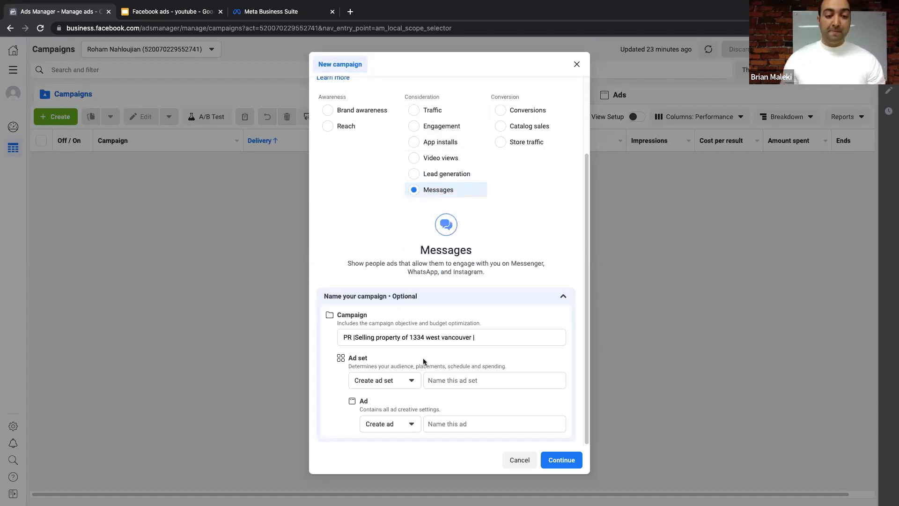
pyautogui.click(441, 380)
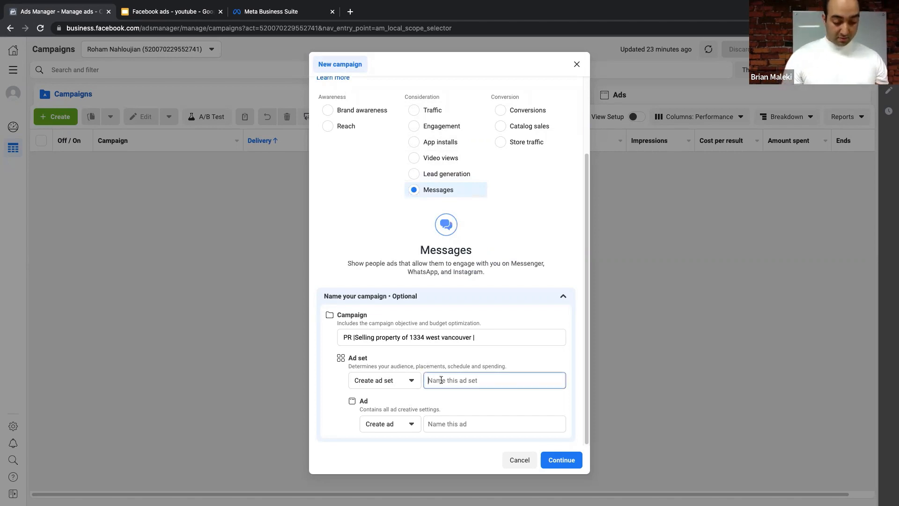
pyautogui.write('p')
pyautogui.press('BackSpace')
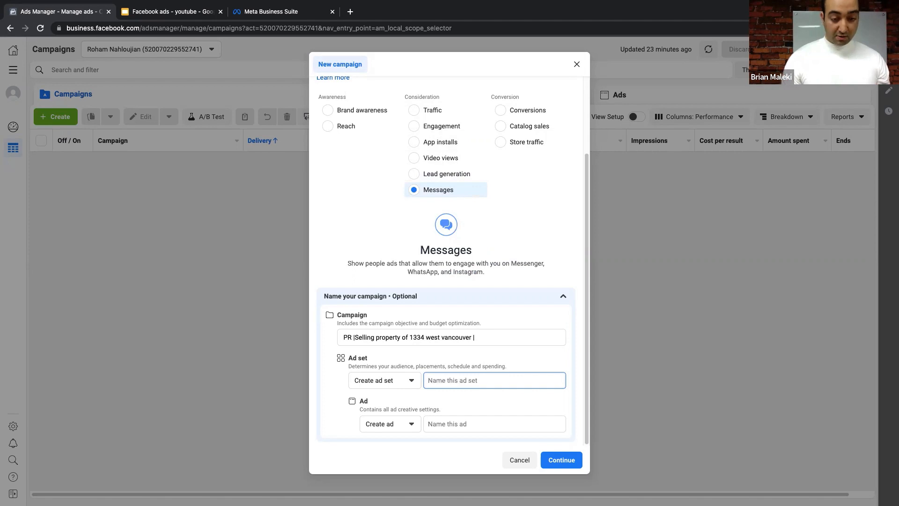
pyautogui.write('Buyers a')
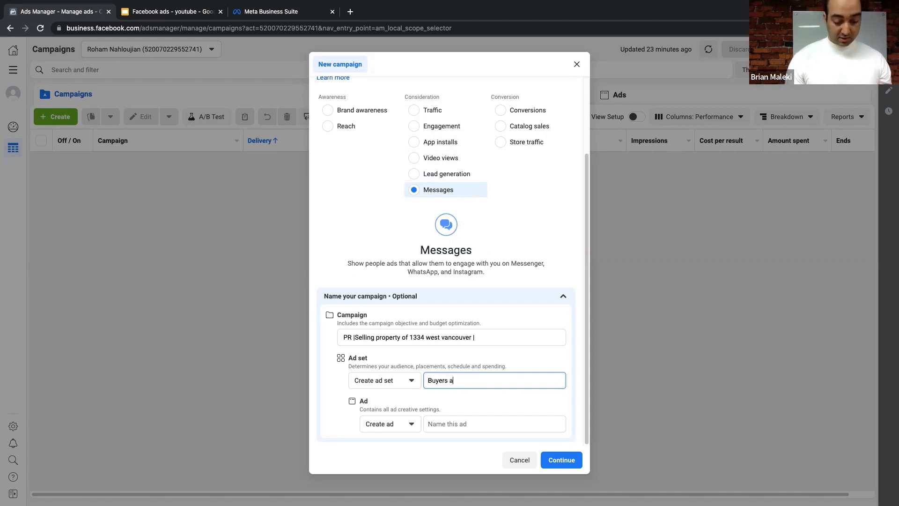
pyautogui.write('dross ')
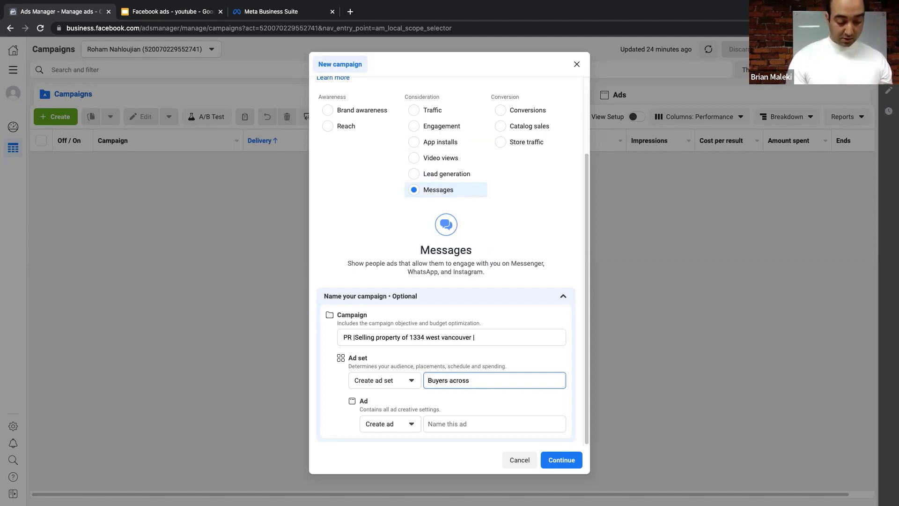
pyautogui.write('Gvancouver |')
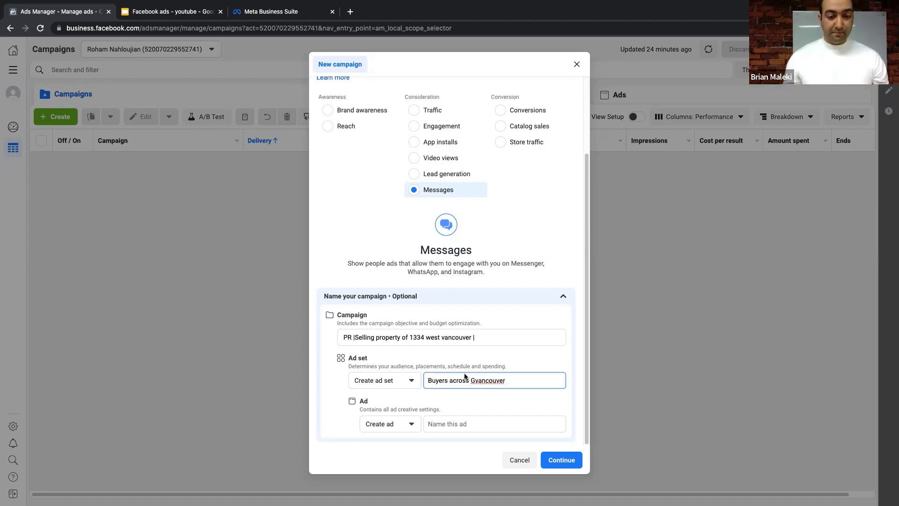
# - Name the ad 'Video of Property' and create the campaign draft
pyautogui.click(471, 423)
pyautogui.write('Vido')
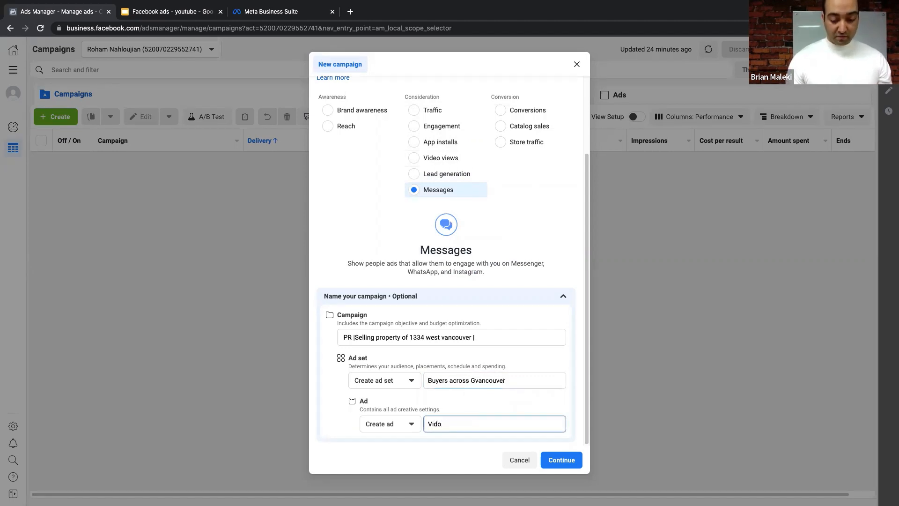
pyautogui.write('re ')
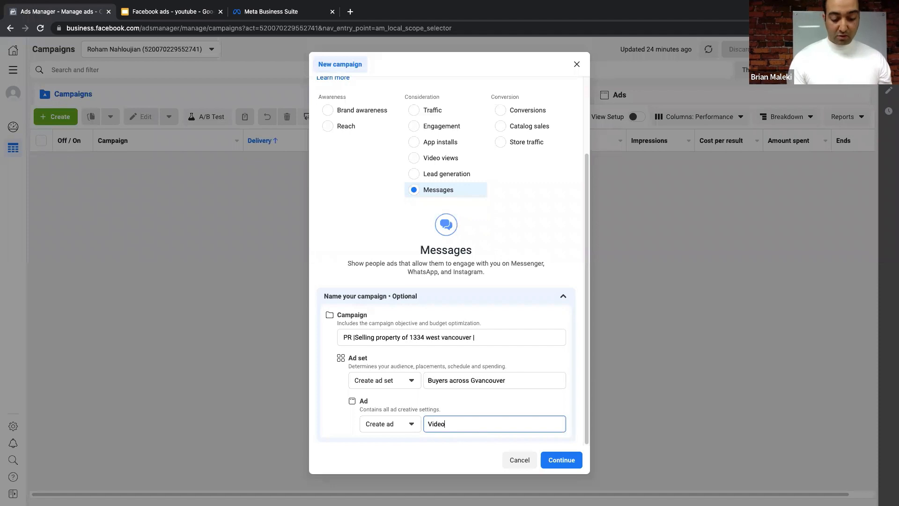
pyautogui.write('of ')
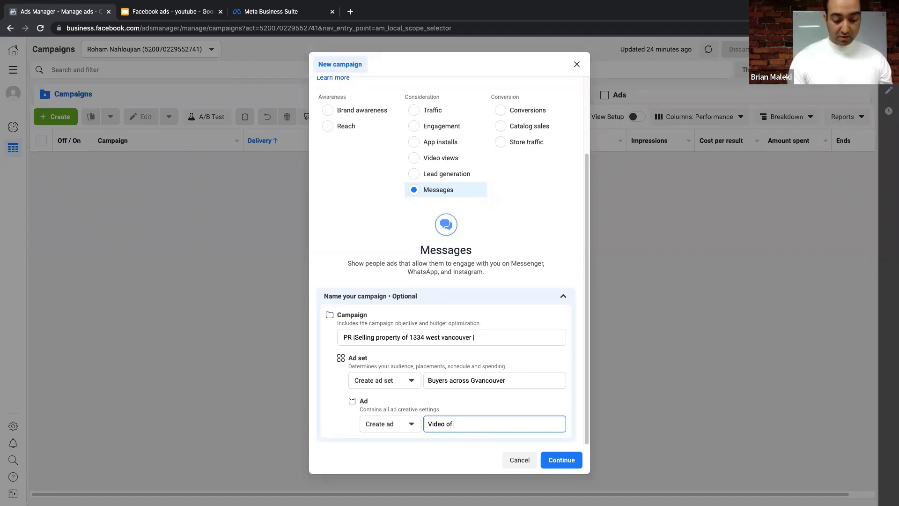
pyautogui.write('Prope')
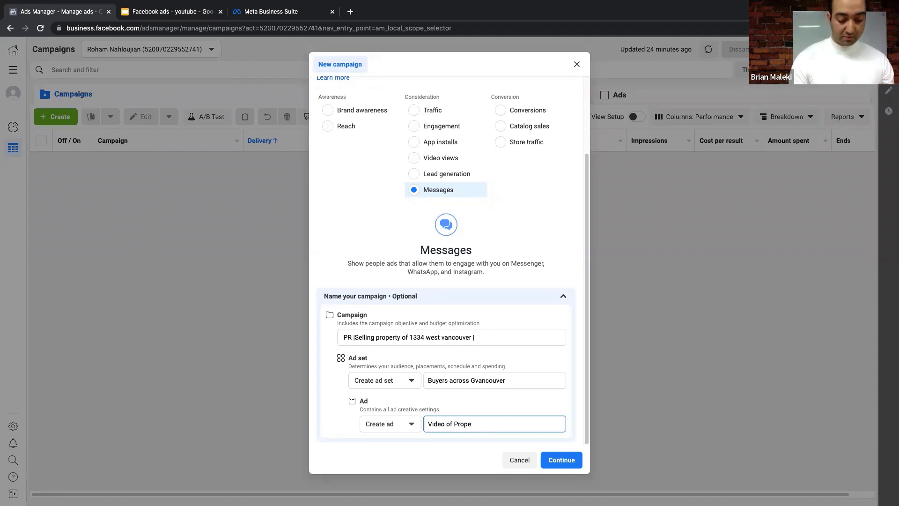
pyautogui.write('ty')
pyautogui.press('BackSpace')
pyautogui.press('BackSpace')
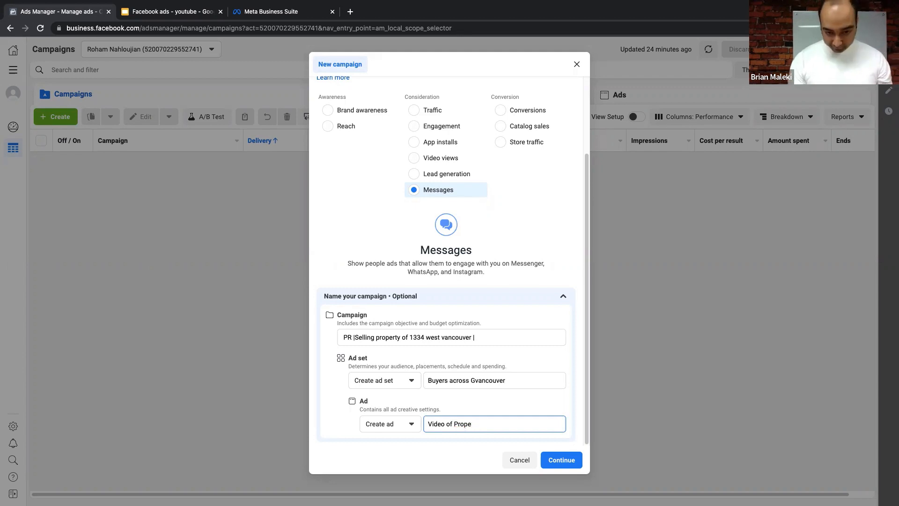
pyautogui.write('rty')
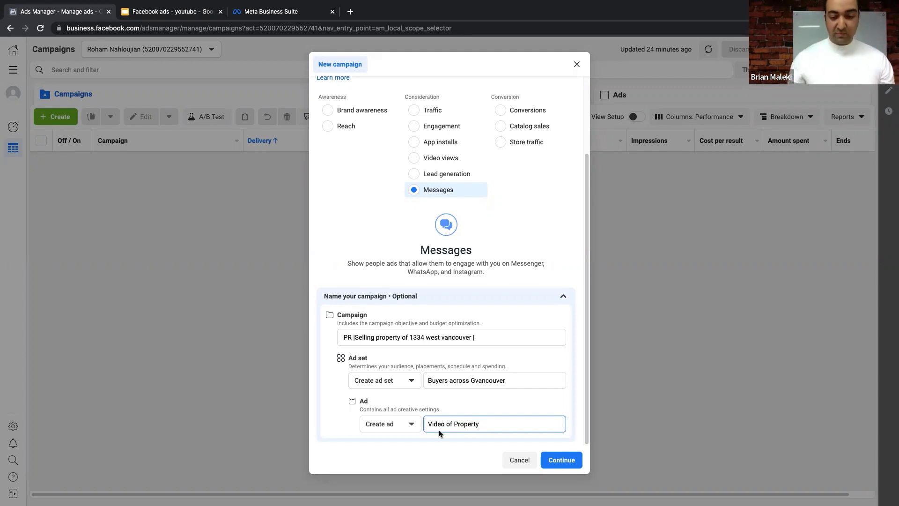
pyautogui.click(572, 460)
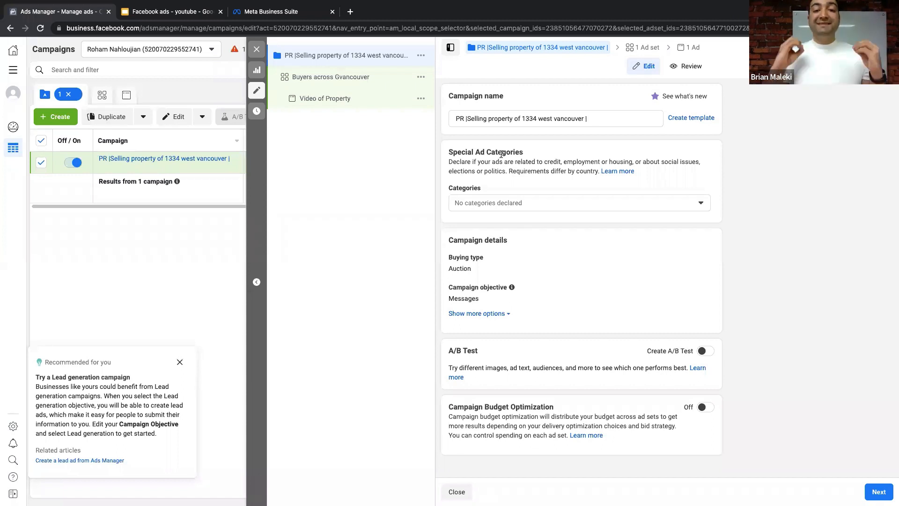
# - Tick Housing as the special ad category, then review the benefits and requirements info sections
pyautogui.click(536, 201)
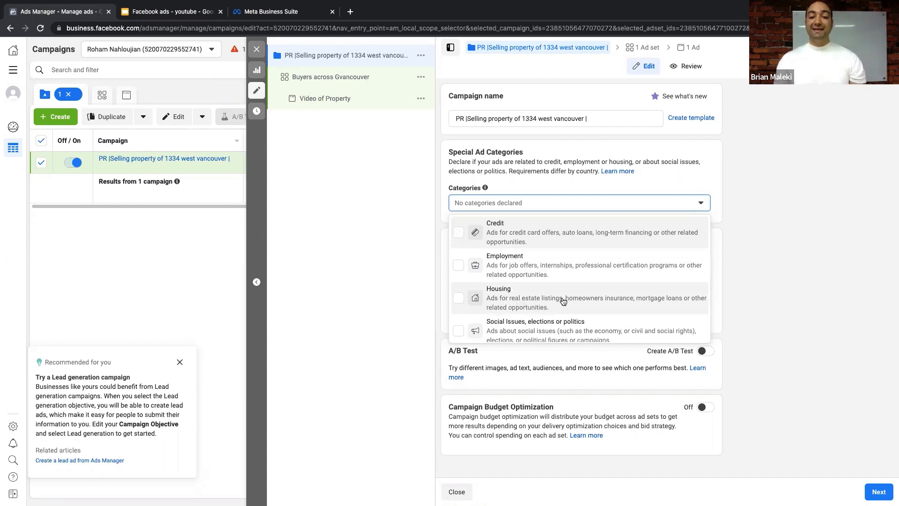
pyautogui.click(478, 306)
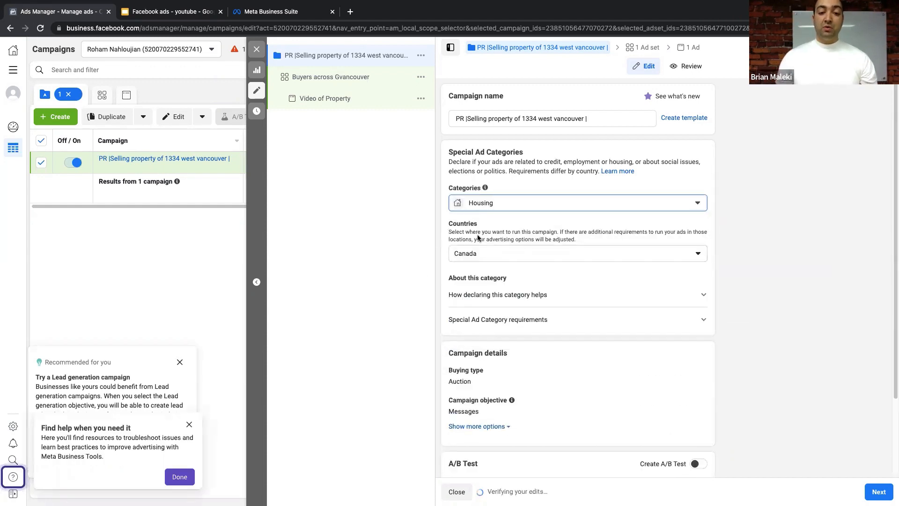
pyautogui.scroll(-2, 519, 285)
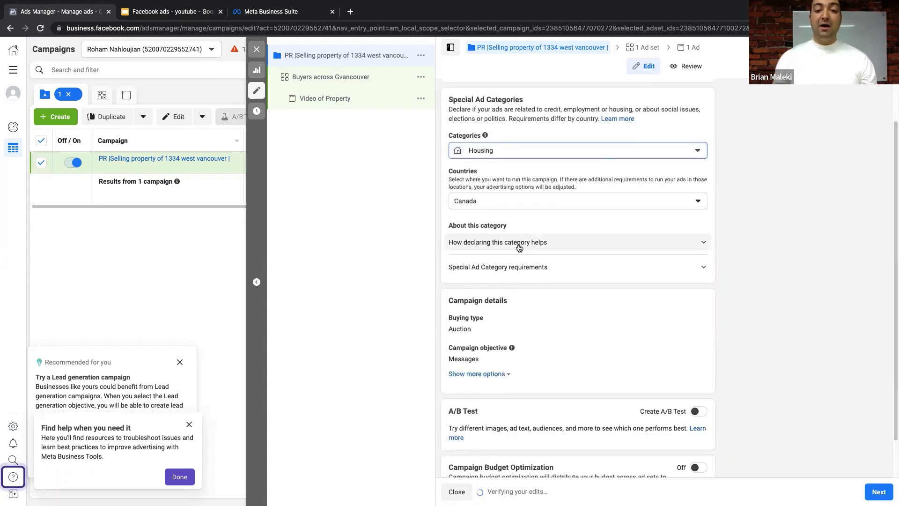
pyautogui.scroll(-2, 517, 245)
pyautogui.click(556, 203)
pyautogui.click(556, 202)
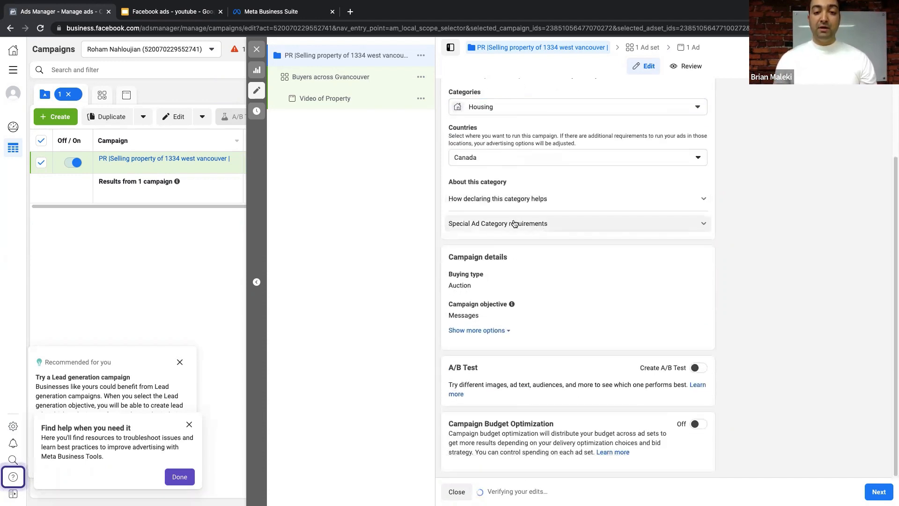
pyautogui.click(520, 224)
pyautogui.click(532, 223)
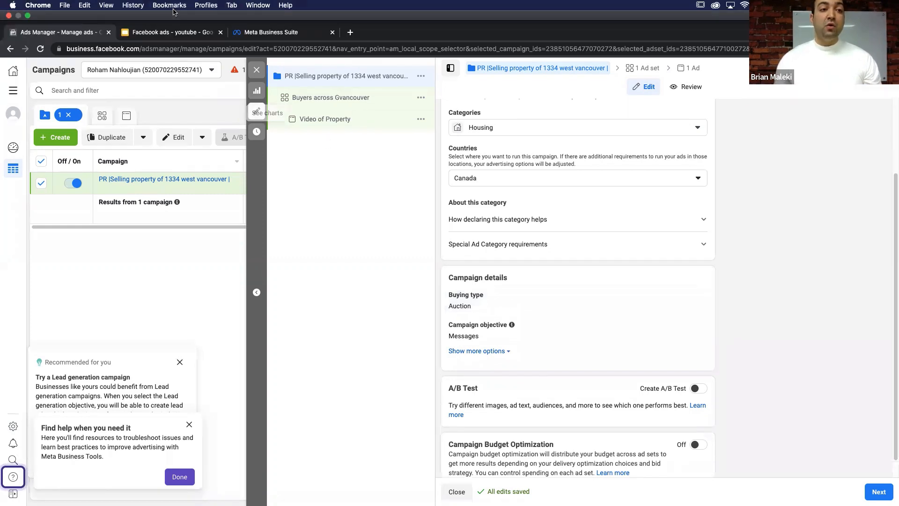
# - Start presenting the Facebook ads slides full screen from slide 25, the auction slide
pyautogui.click(173, 32)
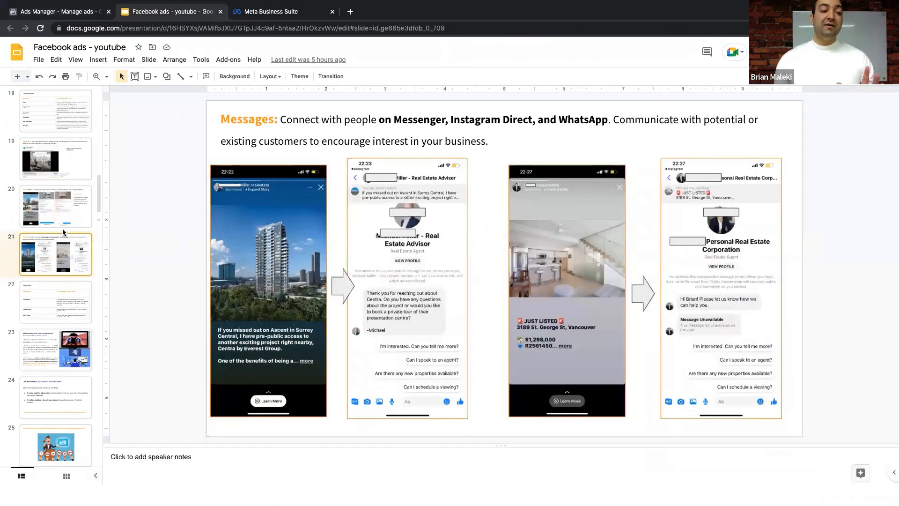
pyautogui.scroll(-5, 38, 201)
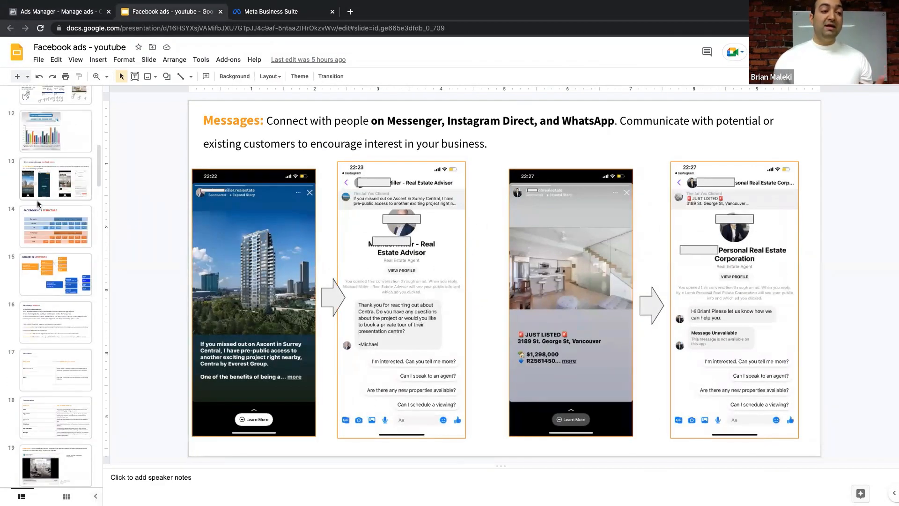
pyautogui.click(66, 337)
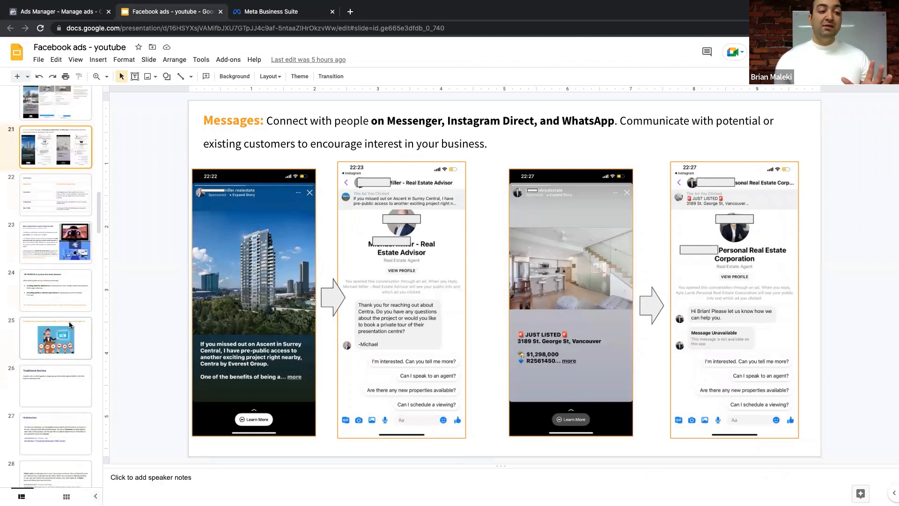
pyautogui.press('super+Return')
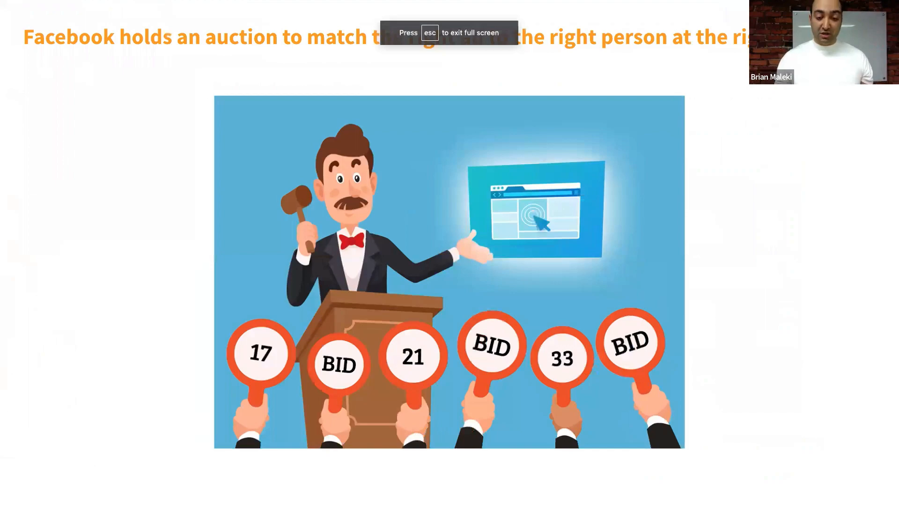
# - Step through the slides from FB Ad Auction to Traditional Auction, then exit to Ads Manager
pyautogui.press('Right')
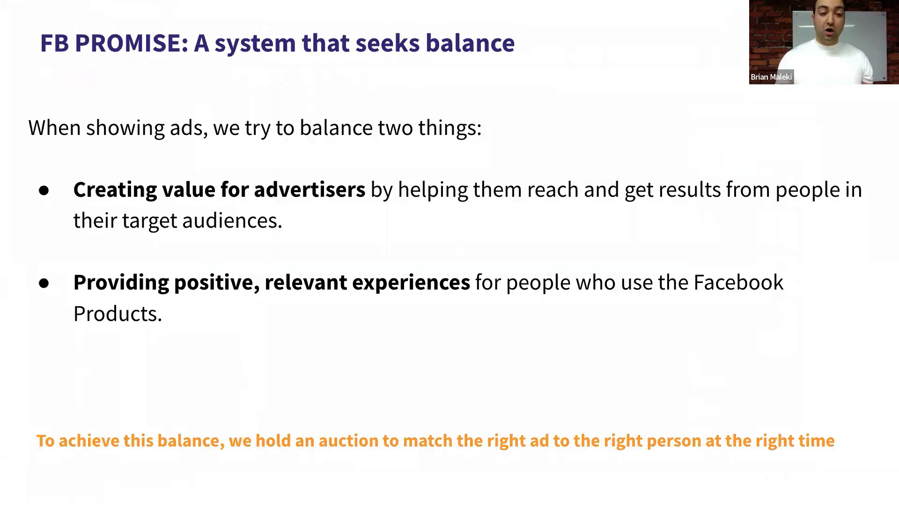
pyautogui.press('Left')
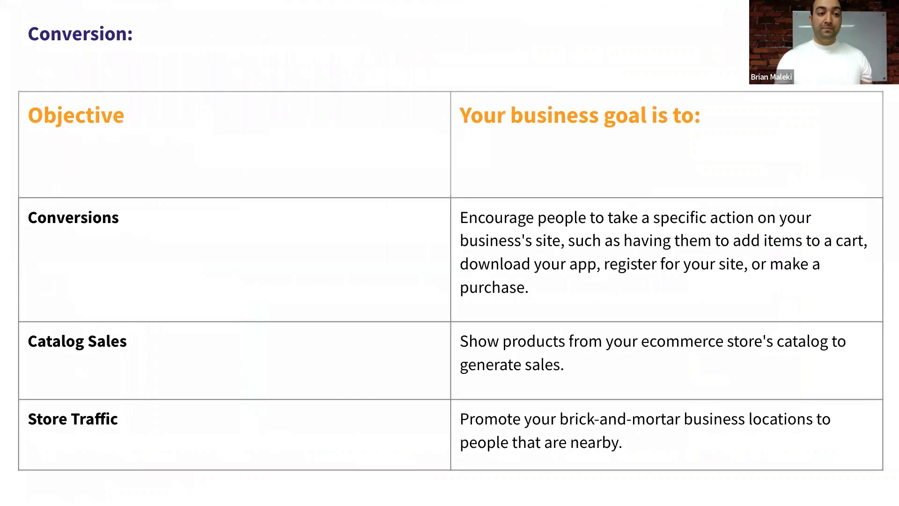
pyautogui.press('Right')
pyautogui.press('Right')
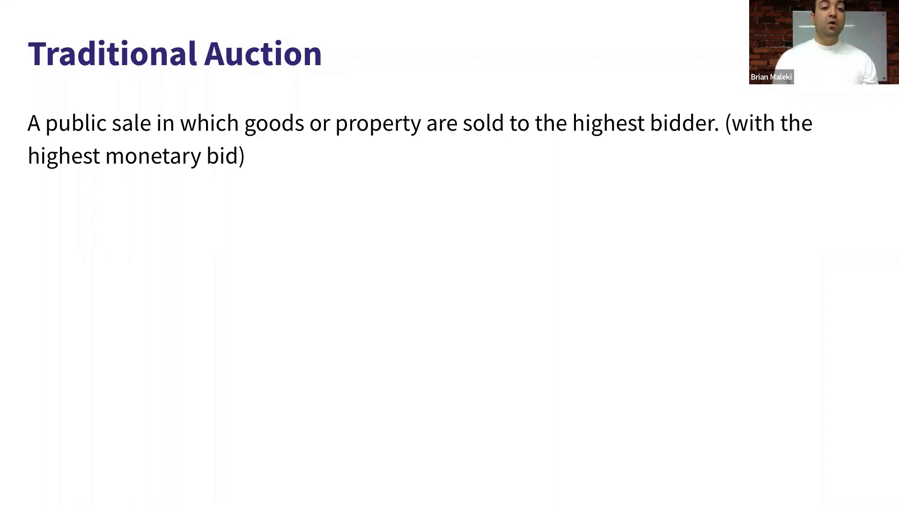
pyautogui.press('Left')
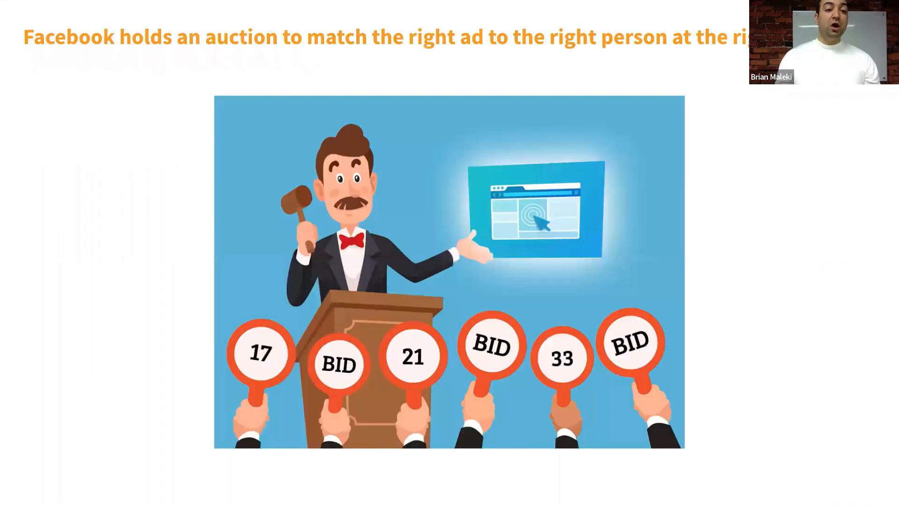
pyautogui.press('Right')
pyautogui.press('Right')
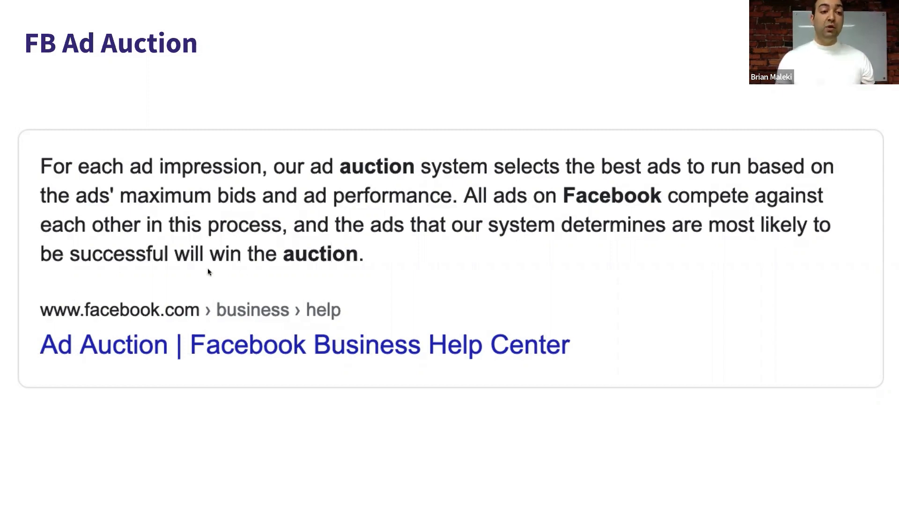
pyautogui.press('Right')
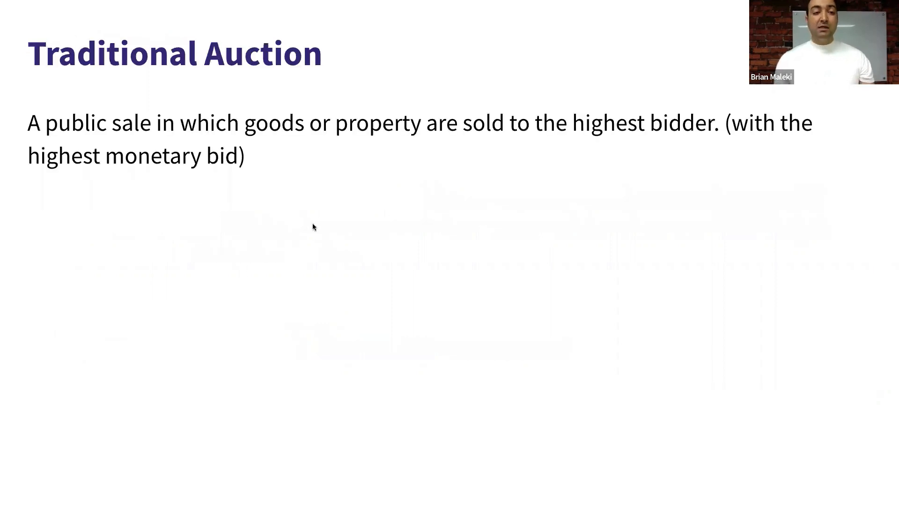
pyautogui.press('Escape')
pyautogui.click(61, 11)
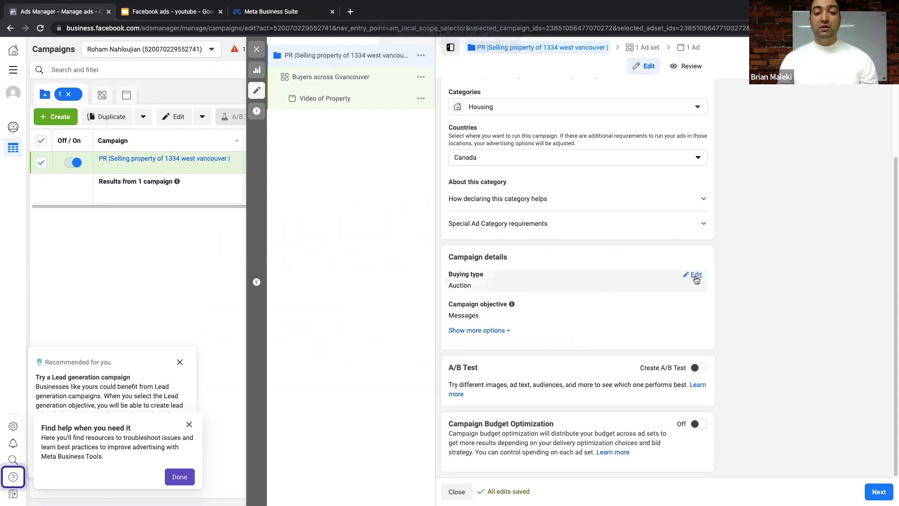
# - Review the buying type choices, leaving it set to Auction
pyautogui.click(695, 274)
pyautogui.click(548, 292)
pyautogui.click(393, 282)
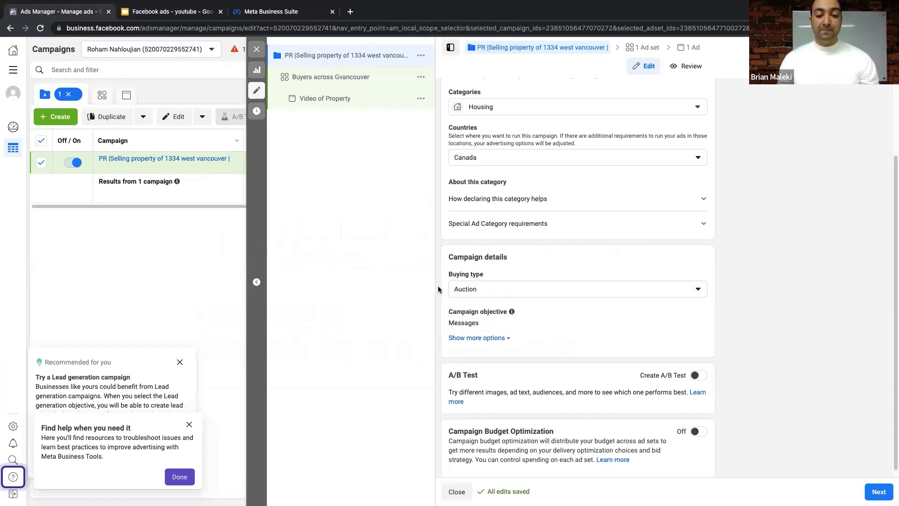
pyautogui.scroll(-1, 445, 295)
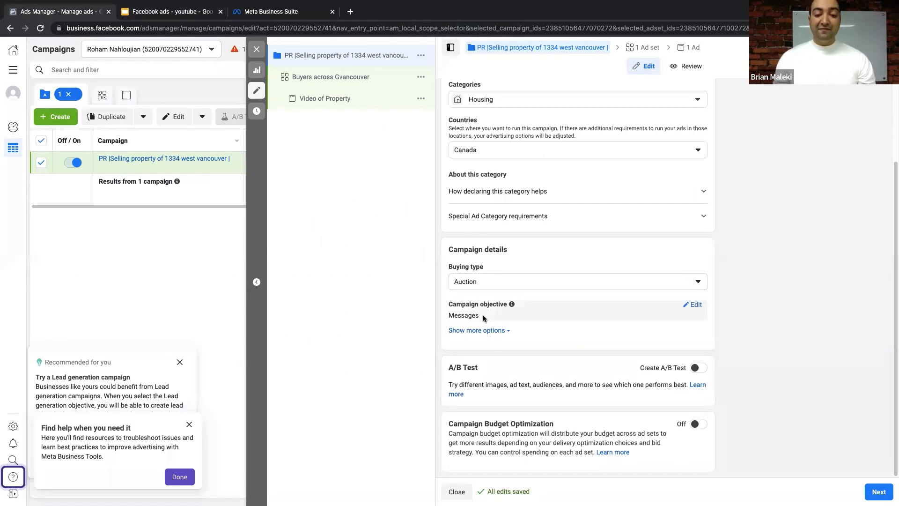
# - Change the campaign objective to Traffic and turn on Campaign Budget Optimization
pyautogui.click(519, 316)
pyautogui.scroll(-3, 515, 248)
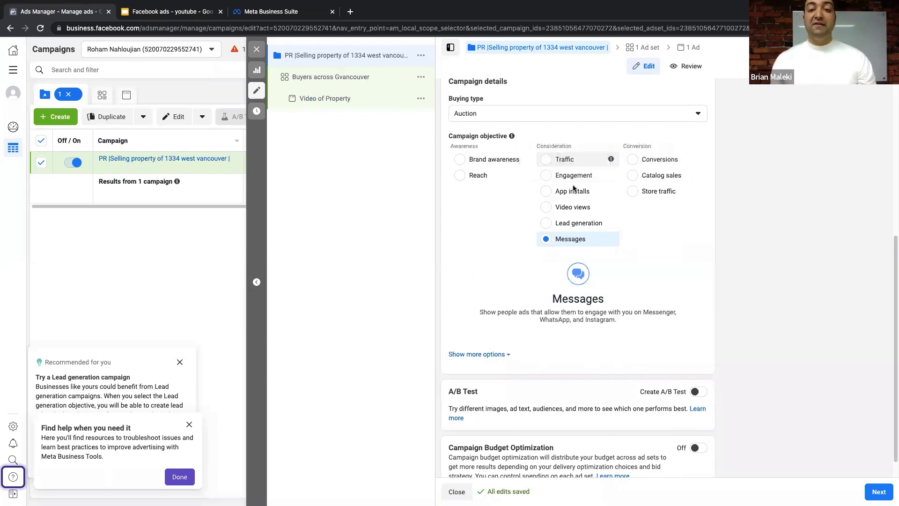
pyautogui.scroll(-1, 596, 176)
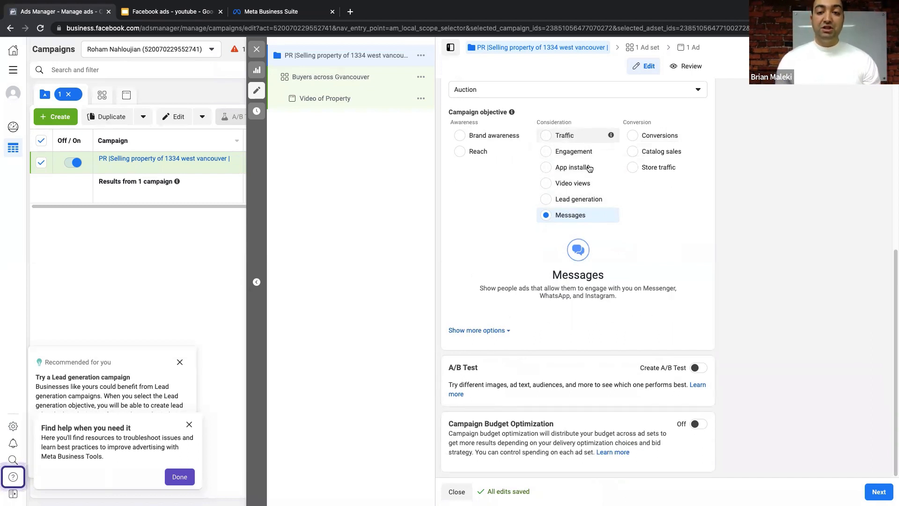
pyautogui.click(561, 136)
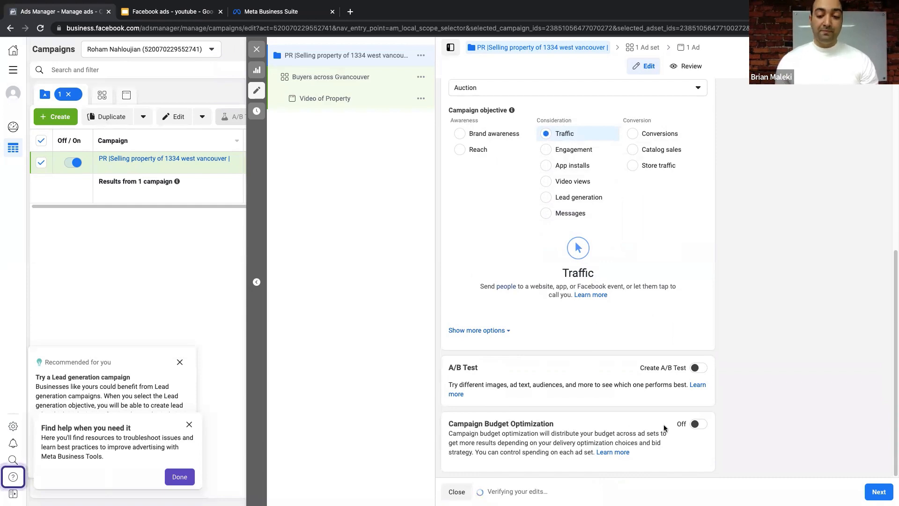
pyautogui.click(697, 423)
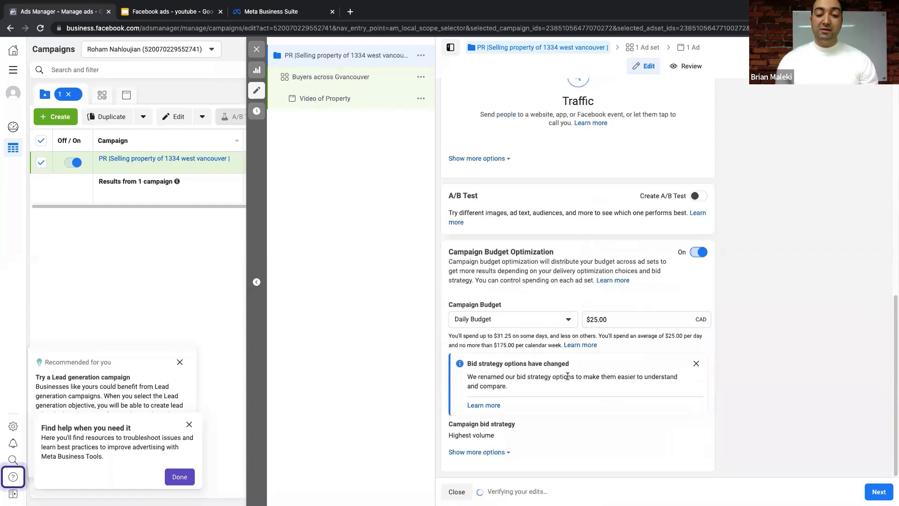
# - Switch the campaign to a Lifetime Budget of $600.00
pyautogui.click(550, 319)
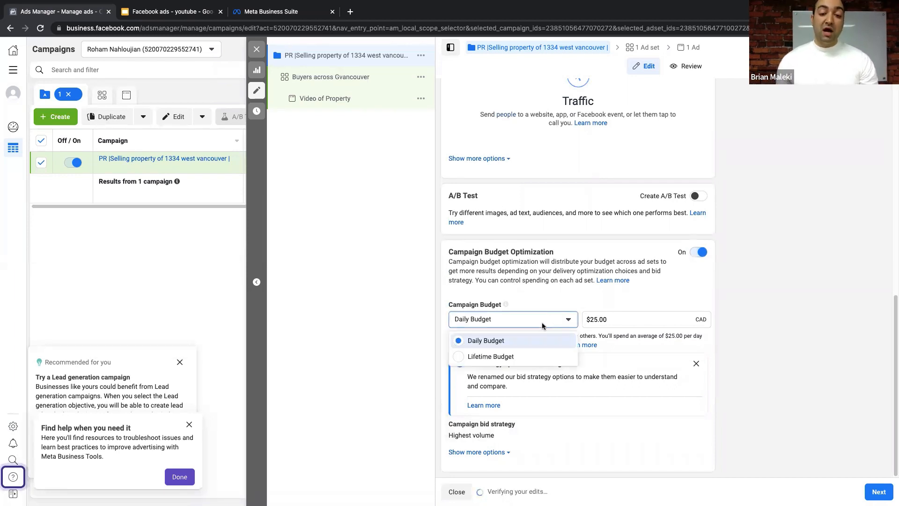
pyautogui.click(505, 357)
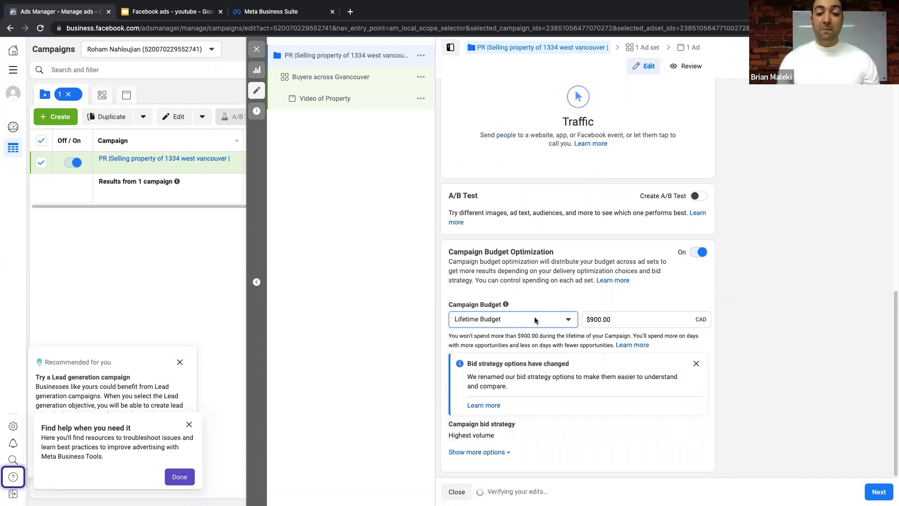
pyautogui.click(592, 319)
pyautogui.press('BackSpace')
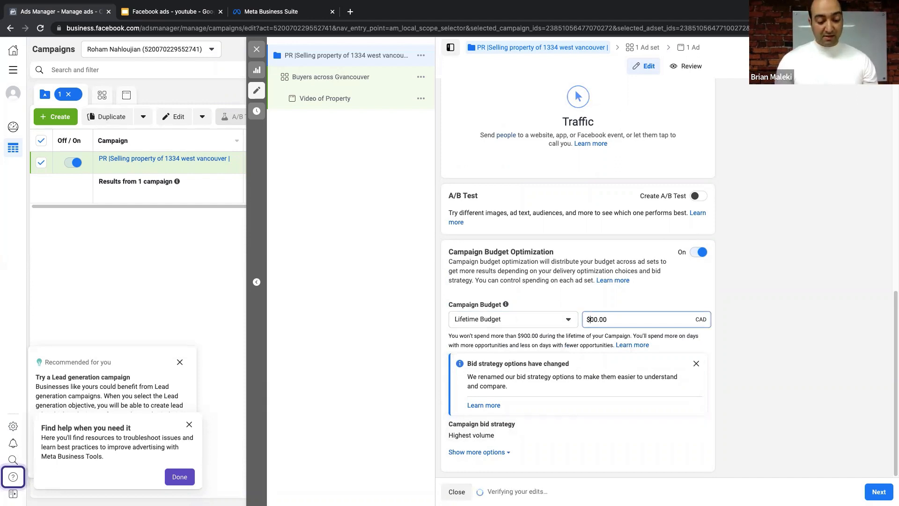
pyautogui.write('6')
pyautogui.click(748, 277)
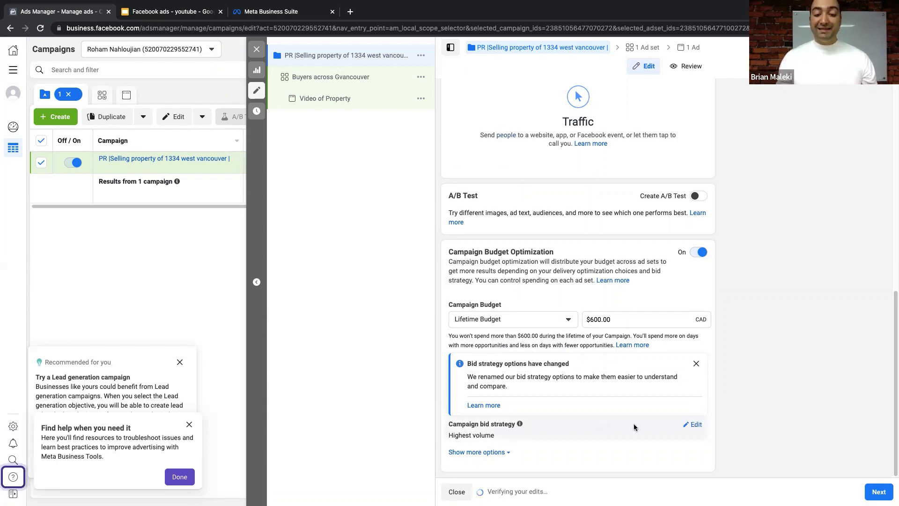
# - Keep the Highest volume bid strategy and continue to the ad set settings
pyautogui.click(691, 424)
pyautogui.click(495, 431)
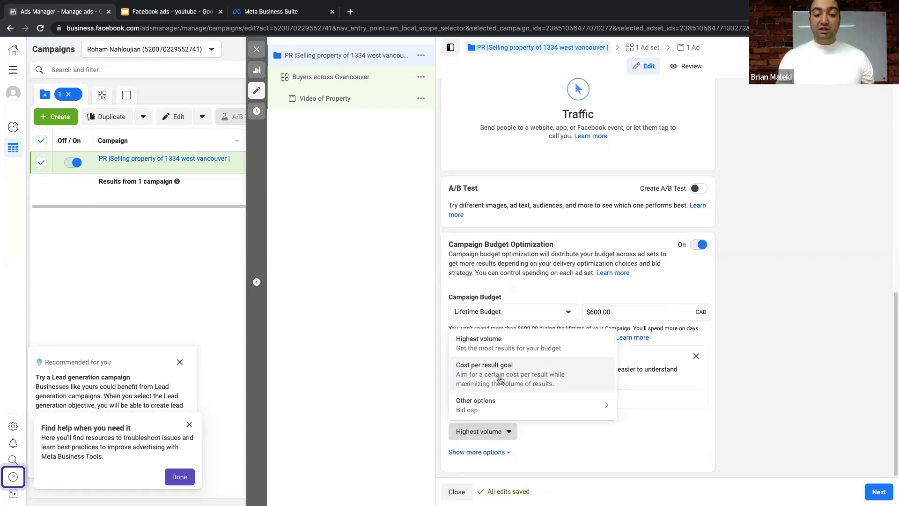
pyautogui.moveTo(489, 411)
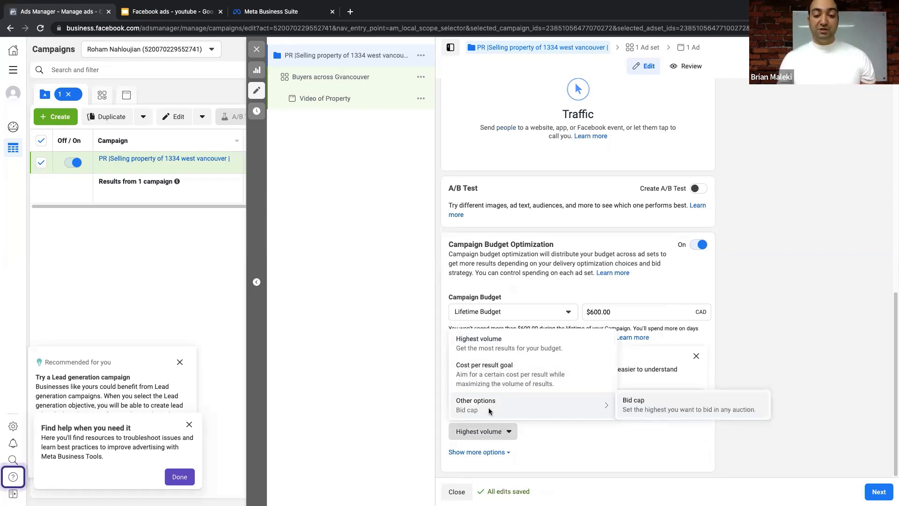
pyautogui.click(431, 340)
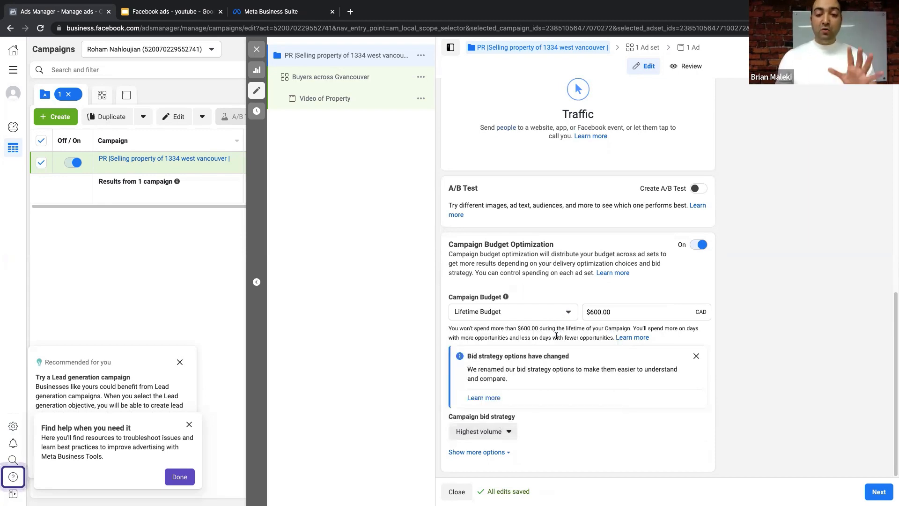
pyautogui.scroll(5, 556, 337)
pyautogui.scroll(-5, 556, 337)
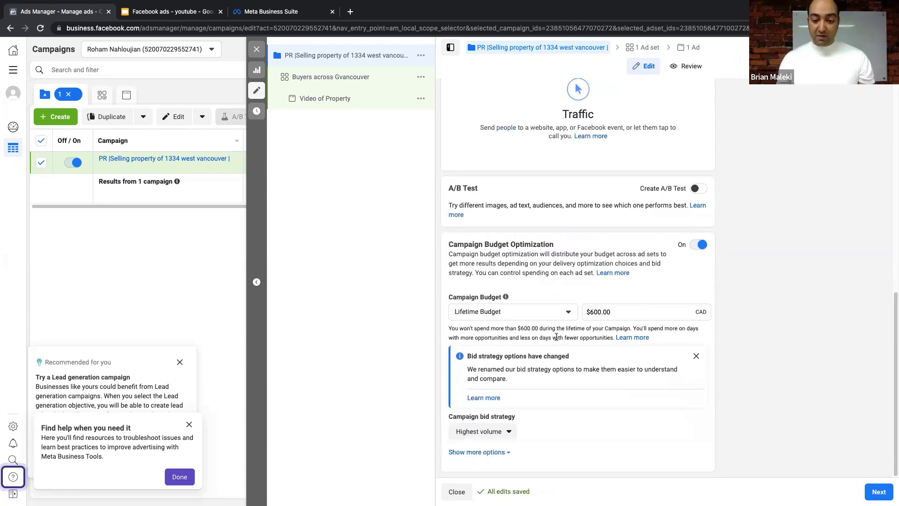
pyautogui.click(876, 489)
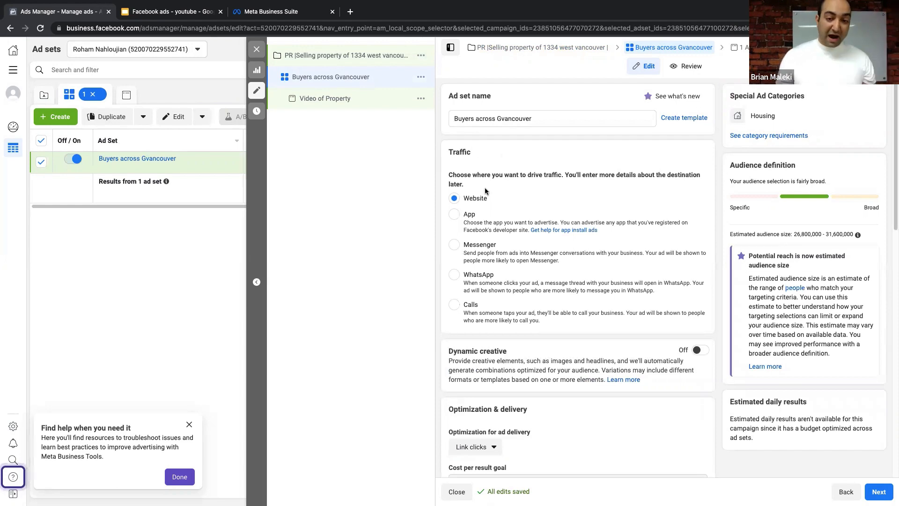
# - Scroll to Optimization & delivery and bring up the Link clicks optimization choices
pyautogui.scroll(-3, 490, 198)
pyautogui.scroll(-1, 490, 198)
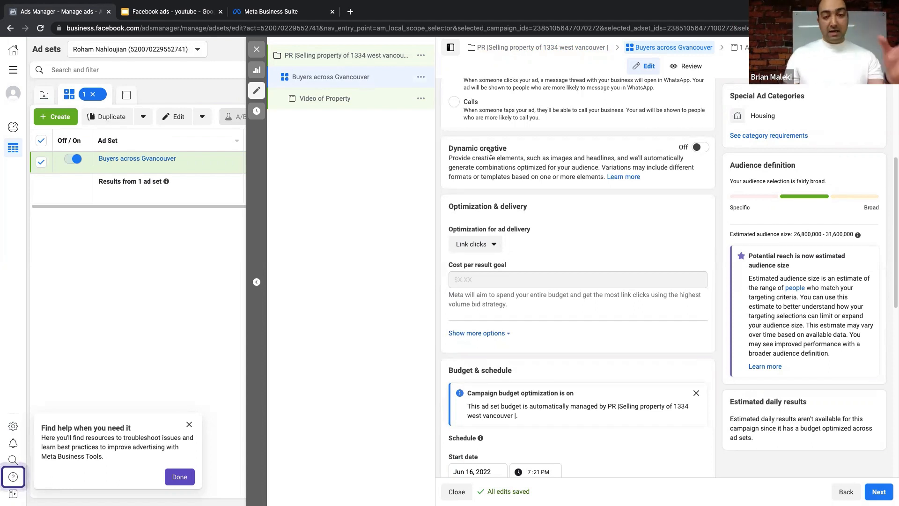
pyautogui.scroll(-1, 475, 119)
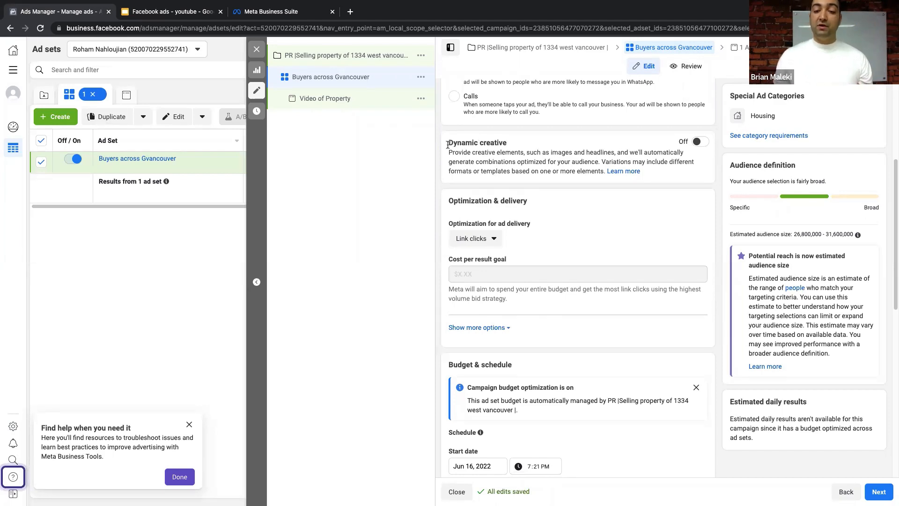
pyautogui.moveTo(448, 143); pyautogui.dragTo(507, 162)
pyautogui.click(507, 162)
pyautogui.scroll(-3, 516, 211)
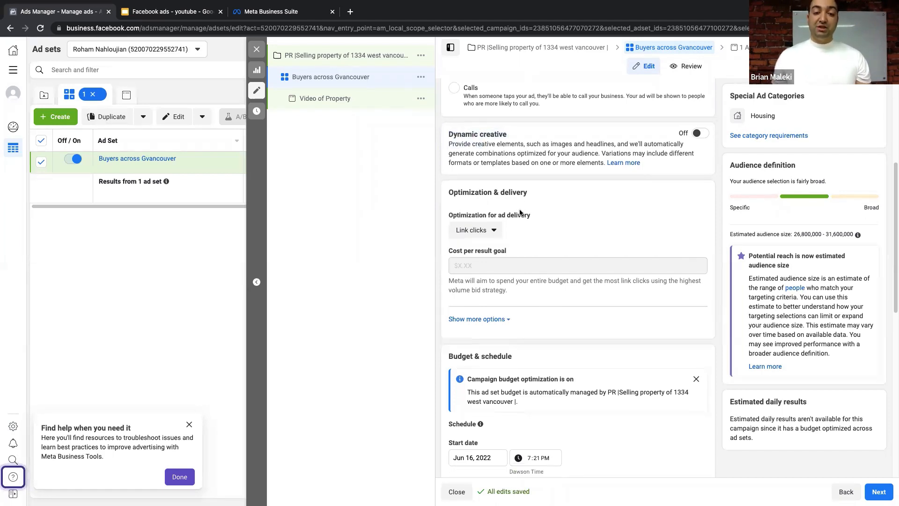
pyautogui.scroll(1, 517, 209)
pyautogui.click(474, 147)
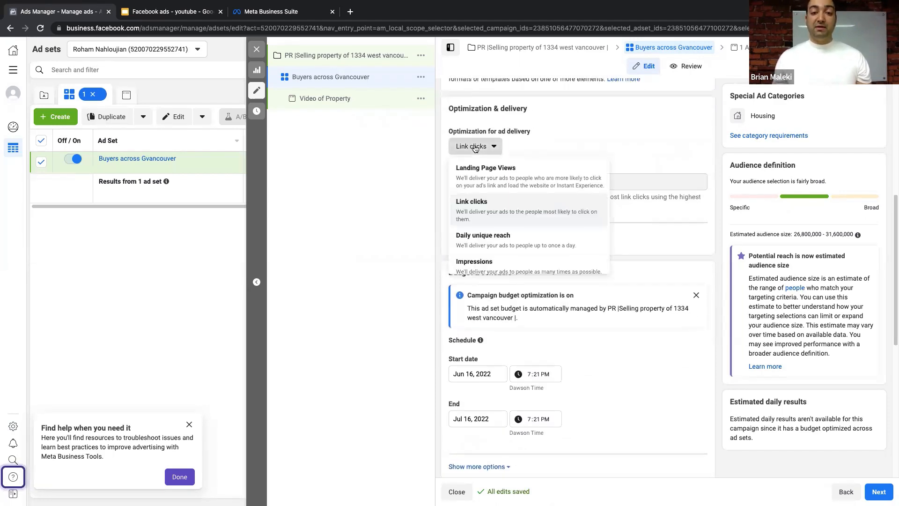
# - Set the ad set's delivery optimization to Landing Page Views after comparing the choices
pyautogui.click(495, 169)
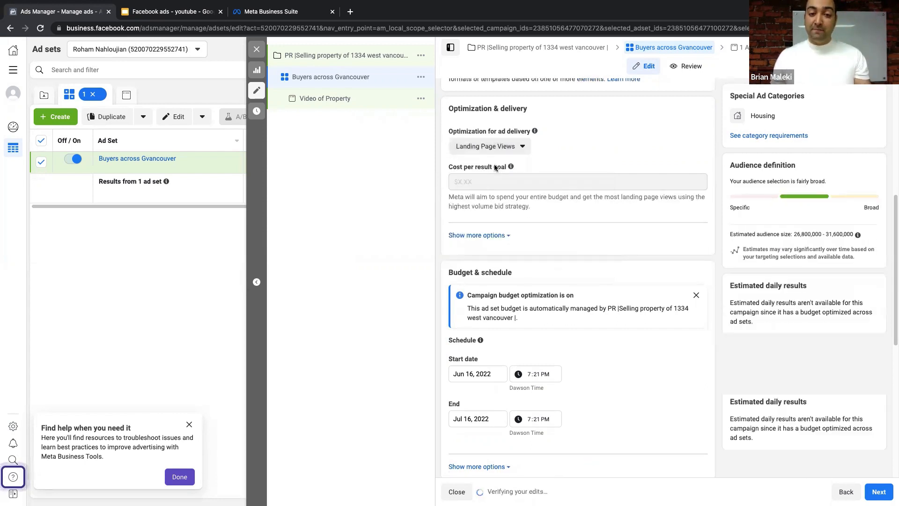
pyautogui.click(496, 150)
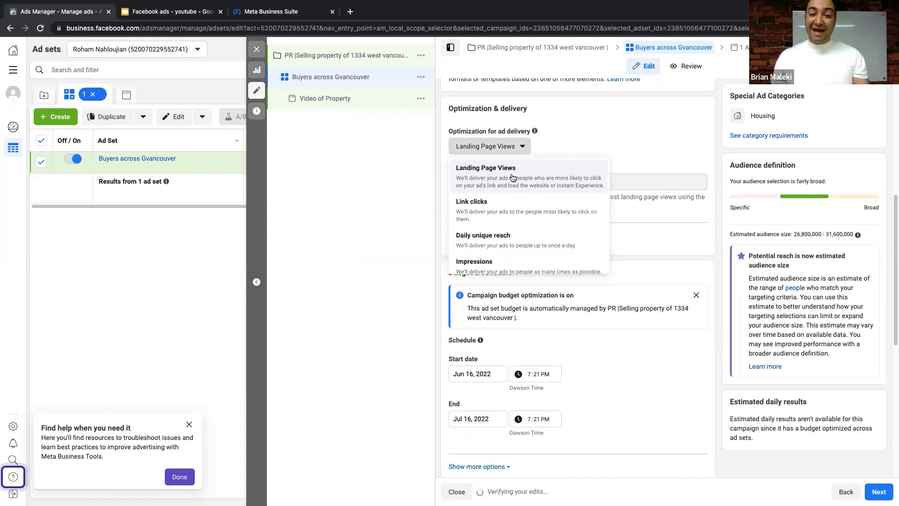
pyautogui.scroll(-1, 516, 200)
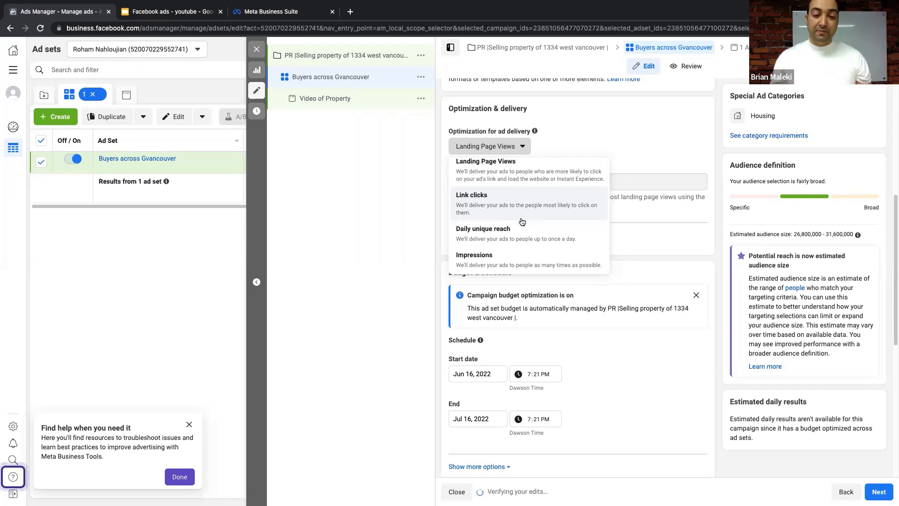
pyautogui.scroll(1, 511, 197)
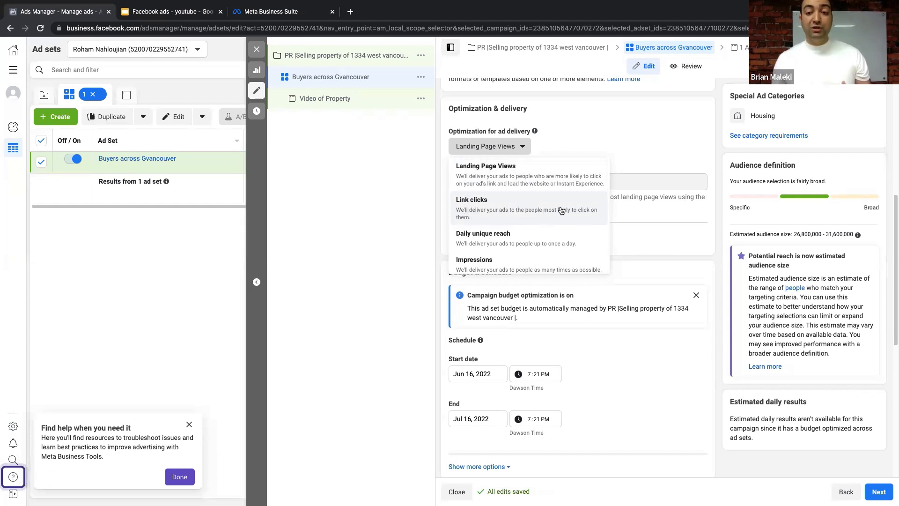
pyautogui.scroll(-1, 474, 219)
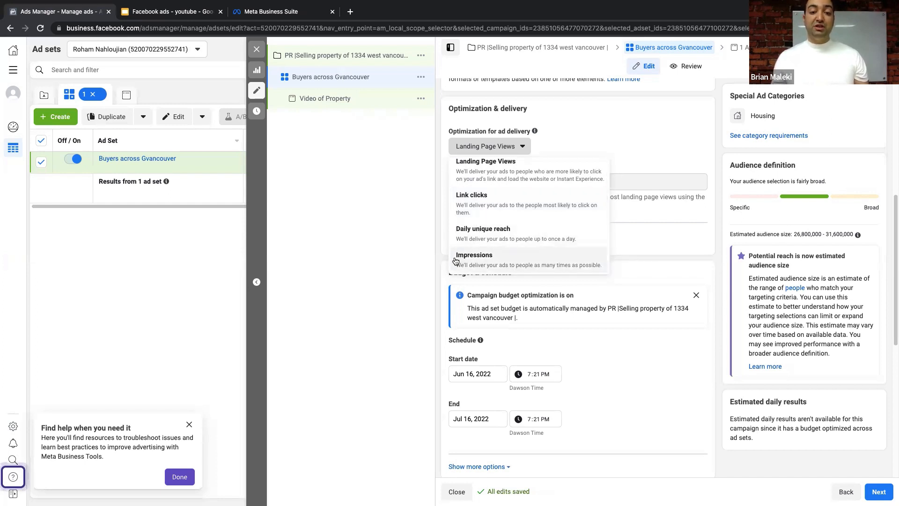
pyautogui.click(504, 174)
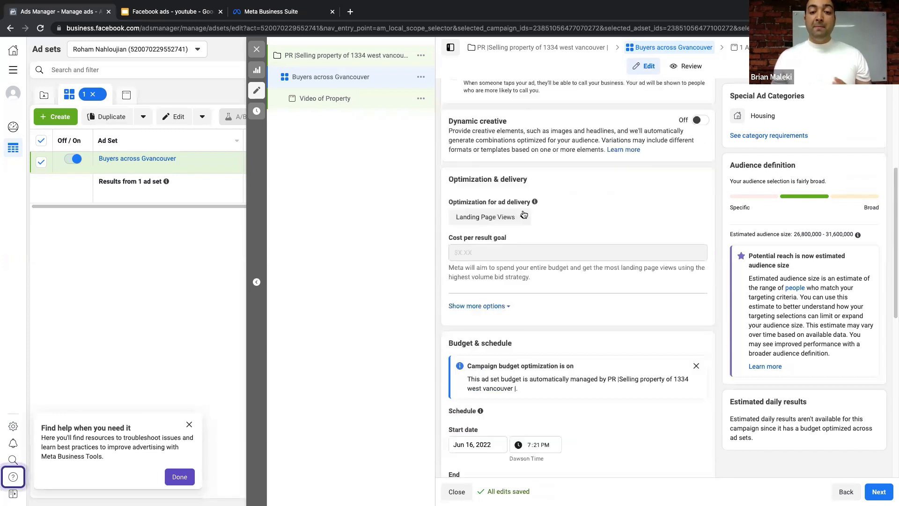
pyautogui.scroll(-1, 524, 215)
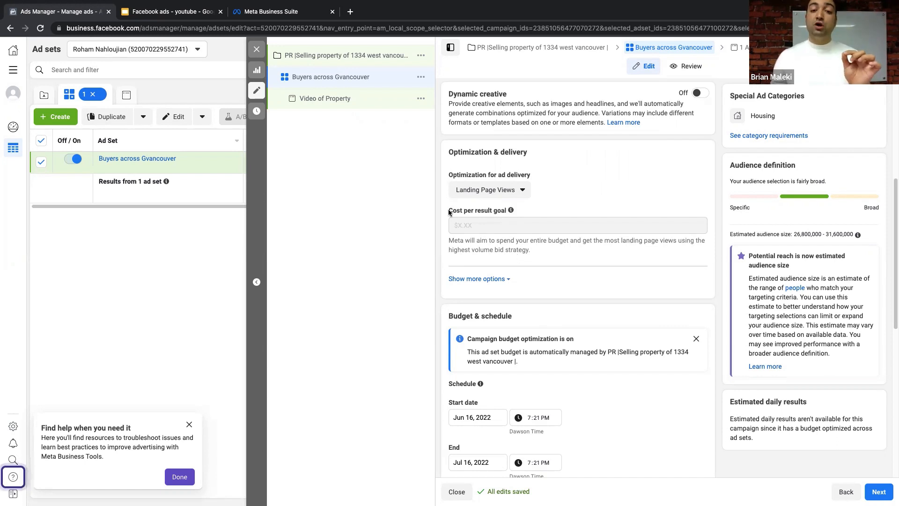
# - Go to the campaign settings and scroll to the $600.00 lifetime budget and bid strategy
pyautogui.moveTo(449, 211); pyautogui.dragTo(499, 214)
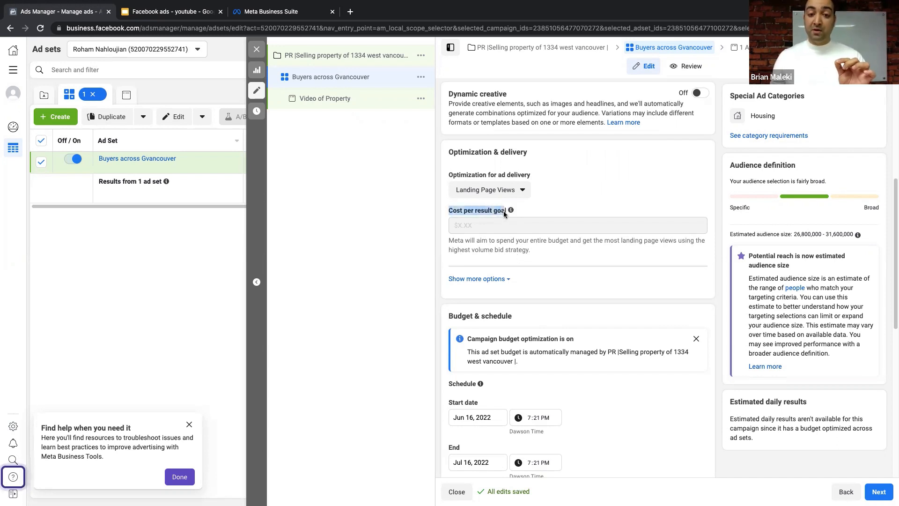
pyautogui.click(330, 55)
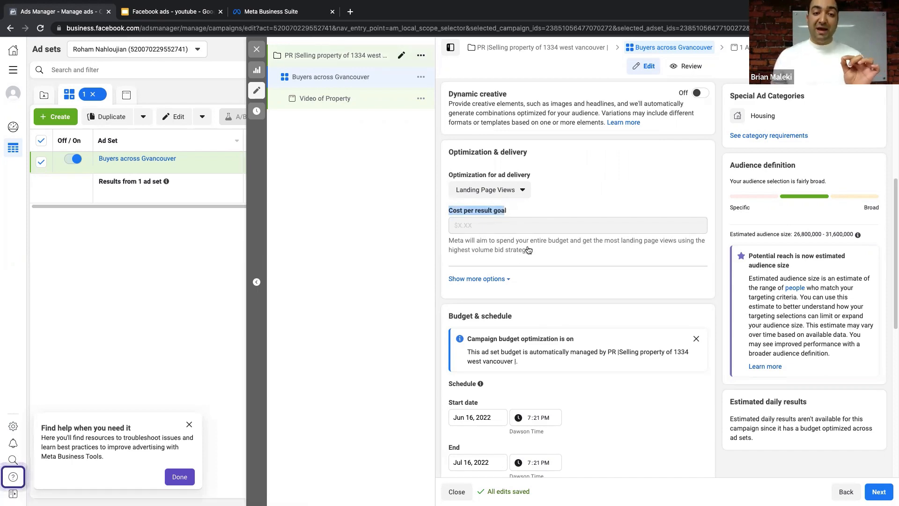
pyautogui.scroll(-10, 527, 245)
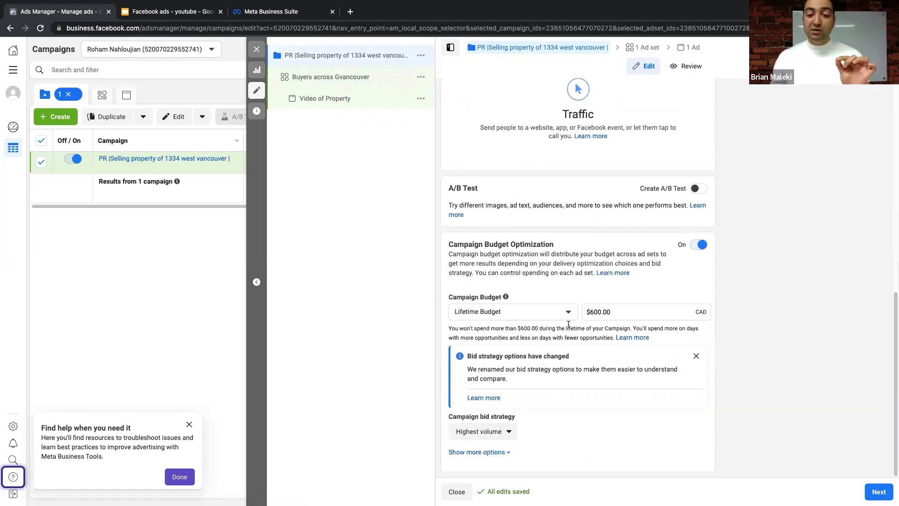
# - Change the campaign's bid strategy to Cost per result goal
pyautogui.click(497, 435)
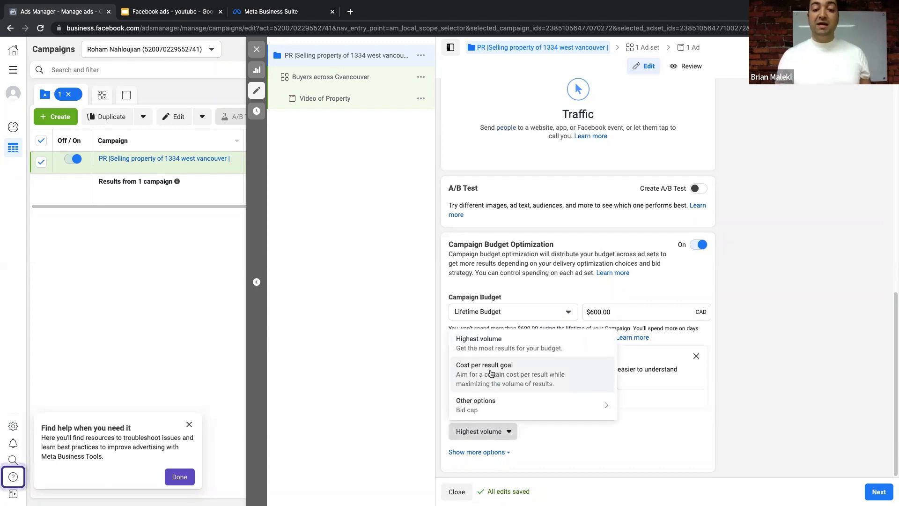
pyautogui.click(505, 372)
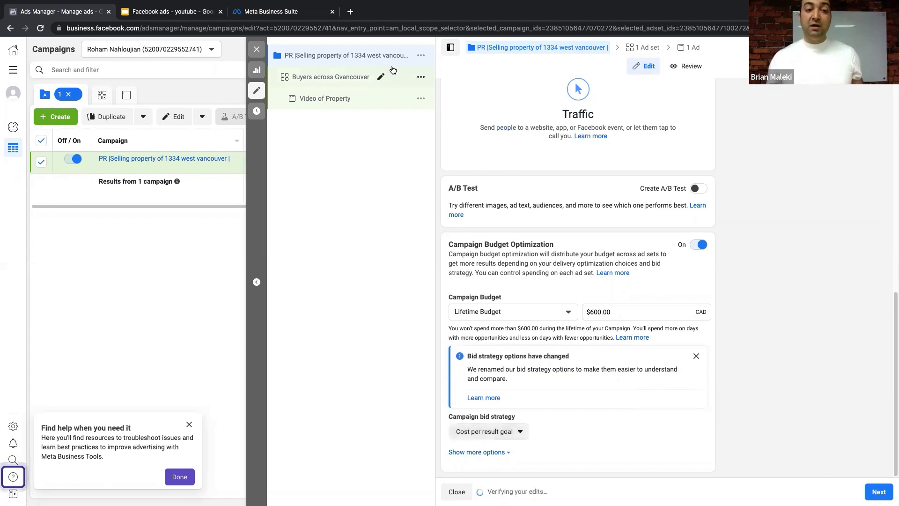
pyautogui.click(352, 77)
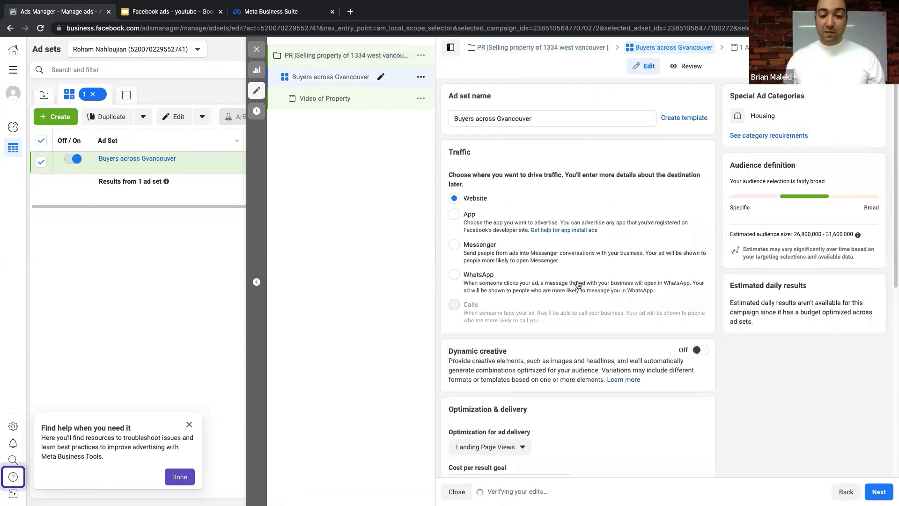
# - Set the Buyers across Gvancouver ad set's cost per result goal to $5.00
pyautogui.scroll(-8, 576, 283)
pyautogui.moveTo(475, 226); pyautogui.dragTo(455, 226)
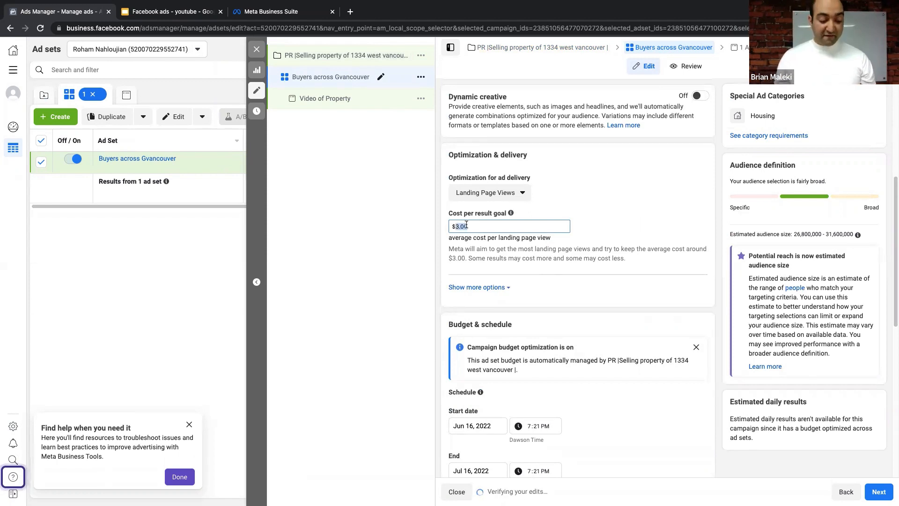
pyautogui.write('5')
pyautogui.click(453, 255)
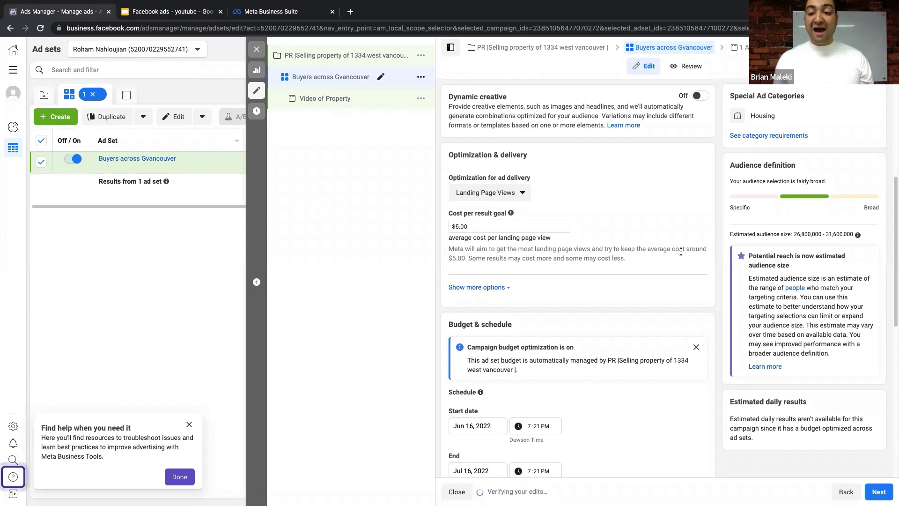
pyautogui.moveTo(468, 258); pyautogui.dragTo(447, 259)
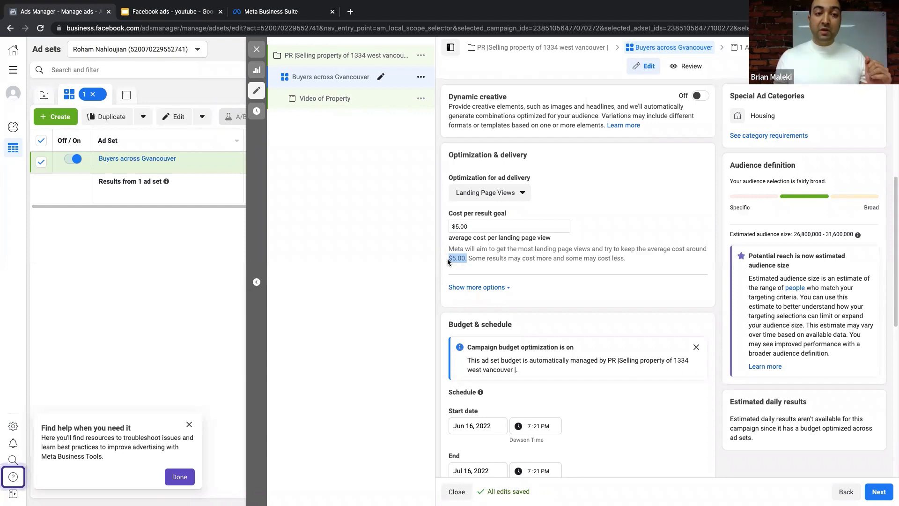
pyautogui.click(341, 56)
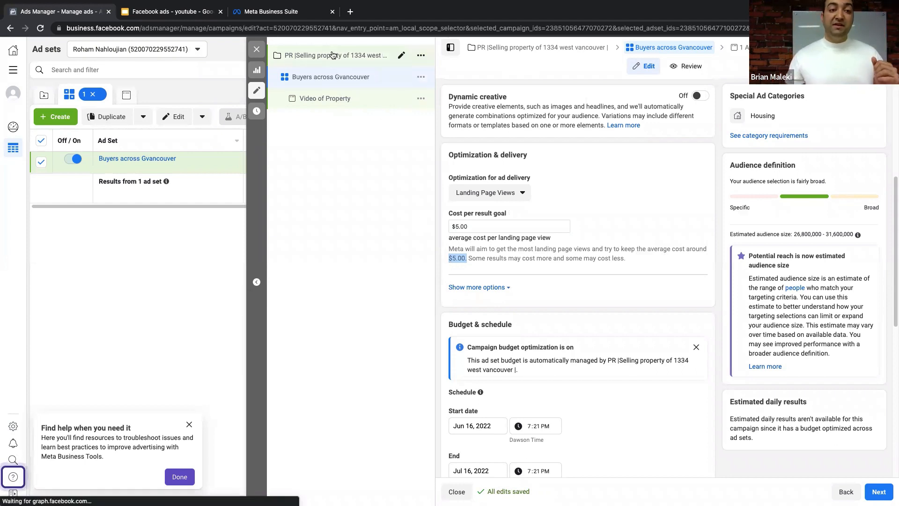
# - Change the campaign bid strategy to Bid cap and accept resetting the ad set bids
pyautogui.scroll(-10, 506, 389)
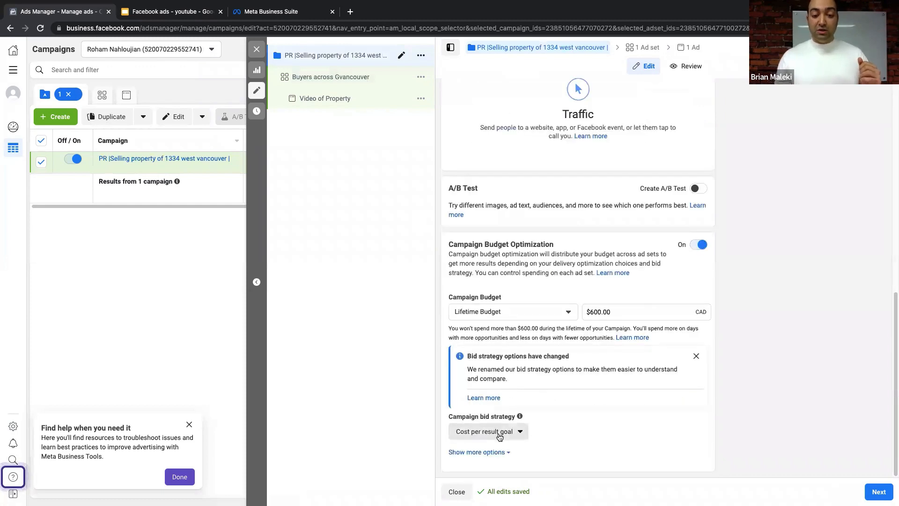
pyautogui.click(518, 429)
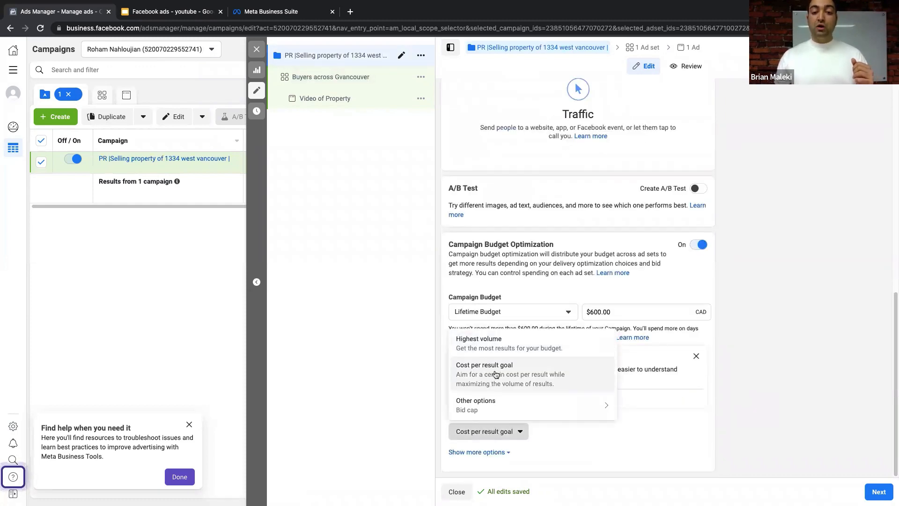
pyautogui.moveTo(502, 411)
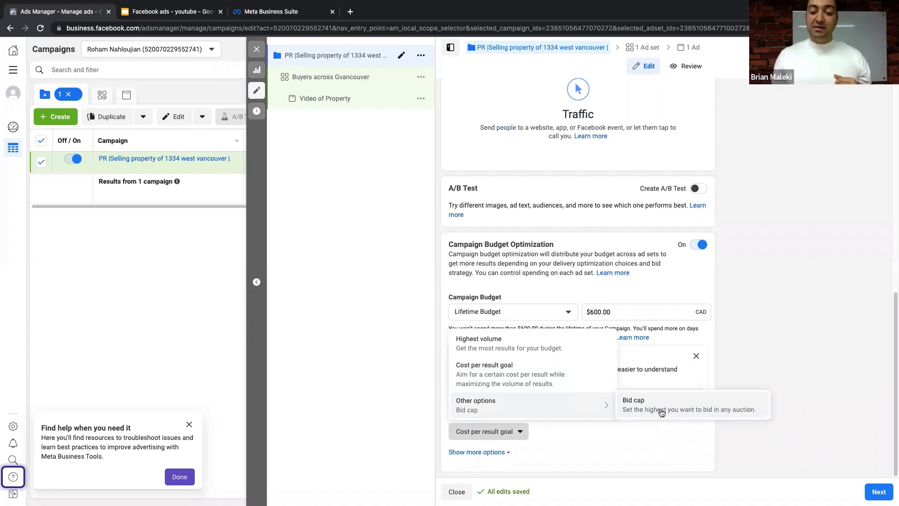
pyautogui.click(708, 406)
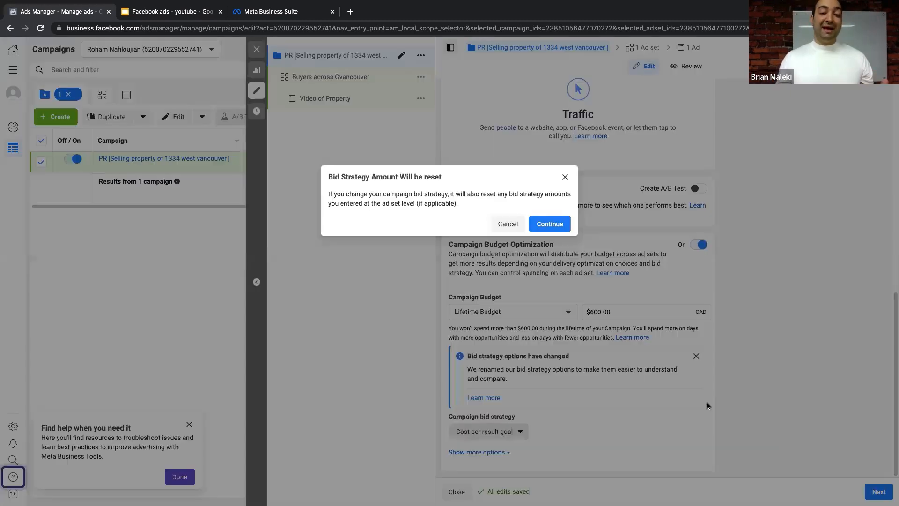
pyautogui.click(550, 224)
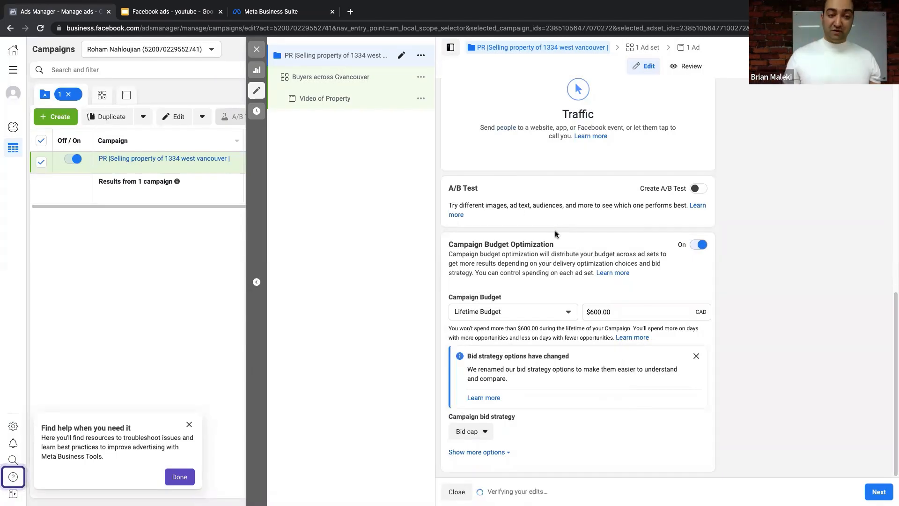
# - Select the $3.00 maximum bid in the Buyers across Gvancouver ad set's Bid control field
pyautogui.click(363, 78)
pyautogui.scroll(-1, 545, 260)
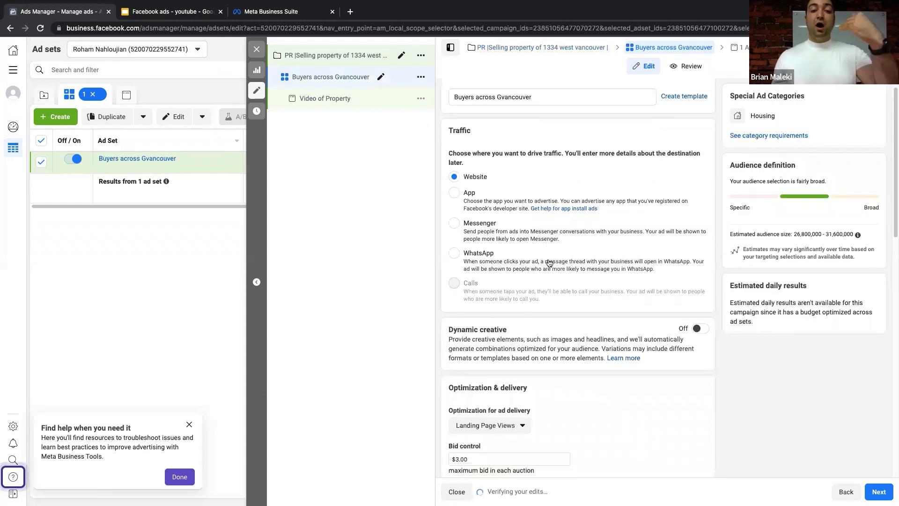
pyautogui.scroll(-5, 549, 260)
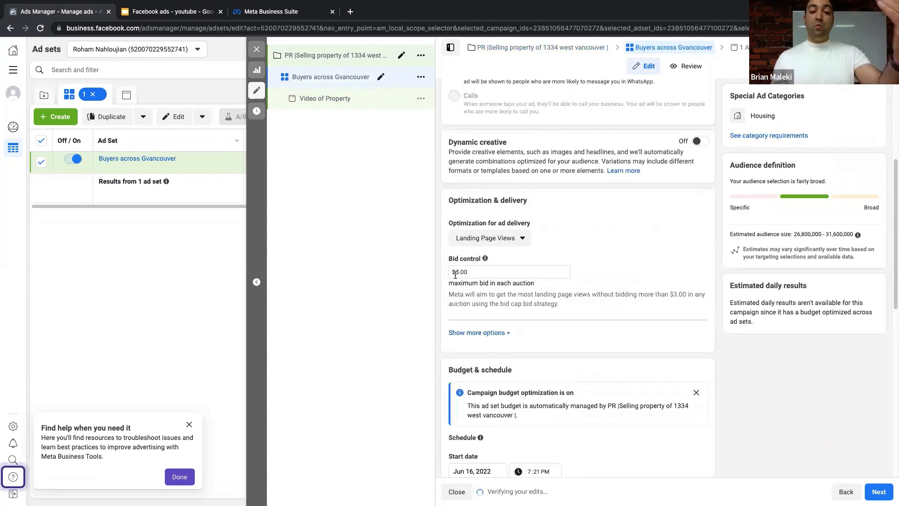
pyautogui.moveTo(478, 272); pyautogui.dragTo(422, 270)
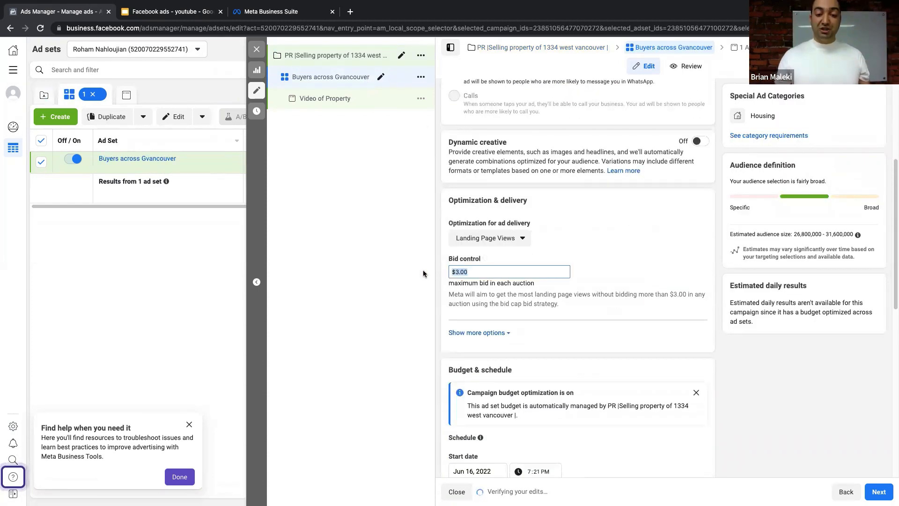
pyautogui.click(468, 272)
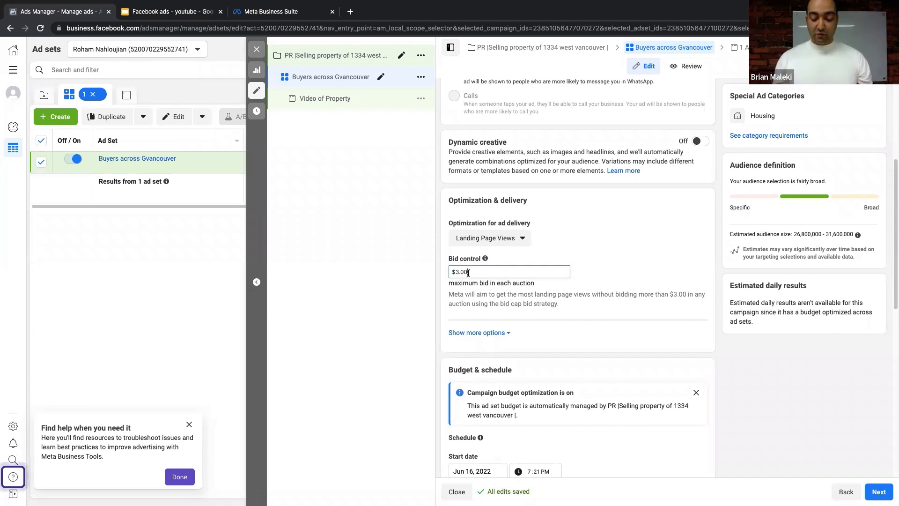
# - Replace the $3.00 bid control with a $400.00 maximum bid per auction
pyautogui.press('BackSpace')
pyautogui.press('BackSpace')
pyautogui.press('BackSpace')
pyautogui.press('BackSpace')
pyautogui.press('BackSpace')
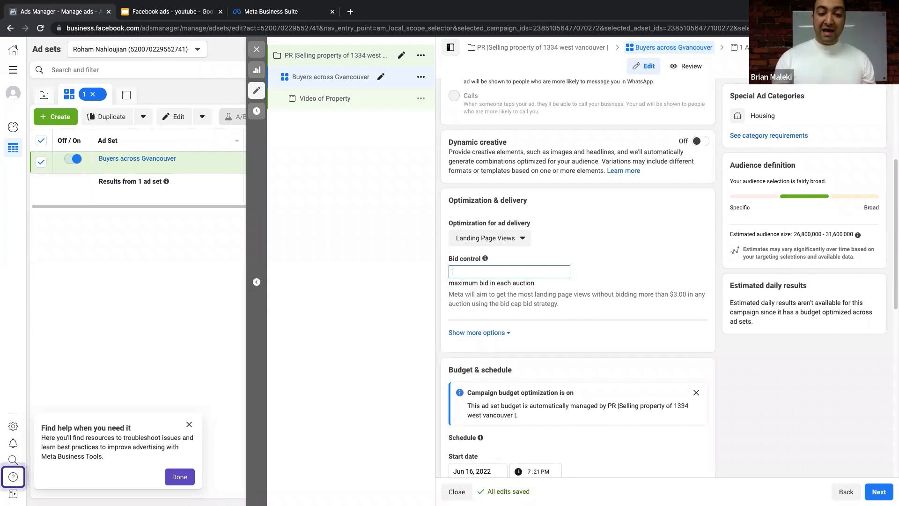
pyautogui.write('$400')
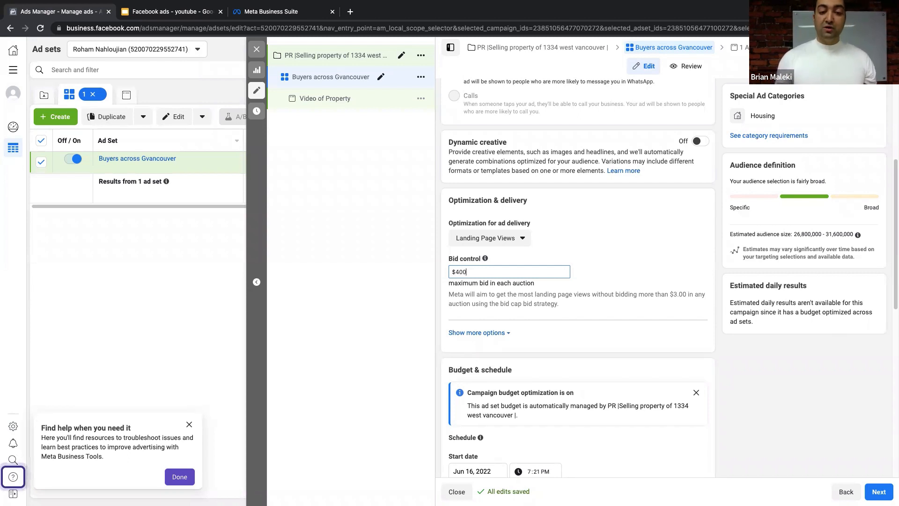
pyautogui.click(653, 239)
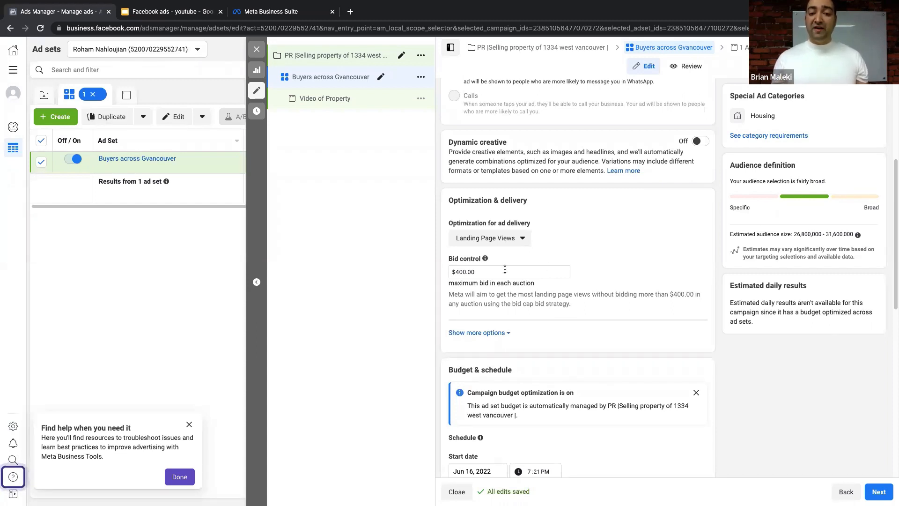
pyautogui.moveTo(504, 269); pyautogui.dragTo(454, 270)
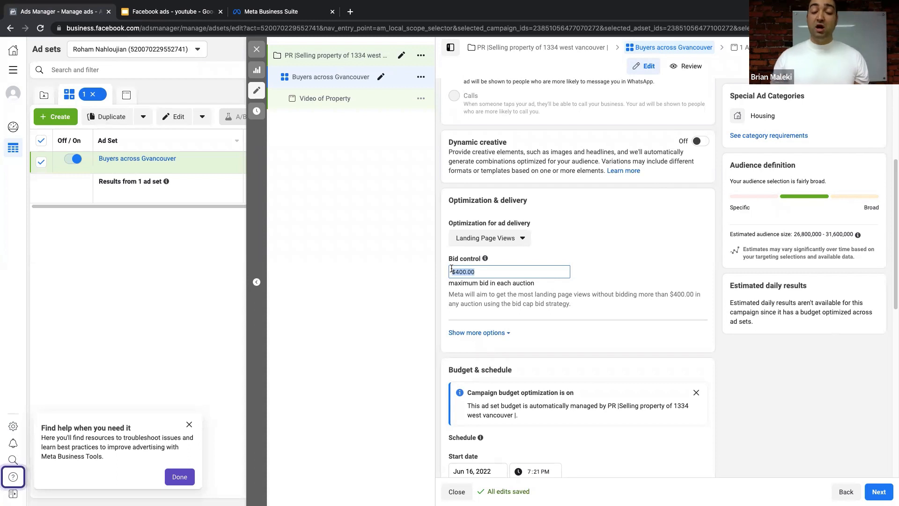
pyautogui.click(621, 276)
pyautogui.click(457, 274)
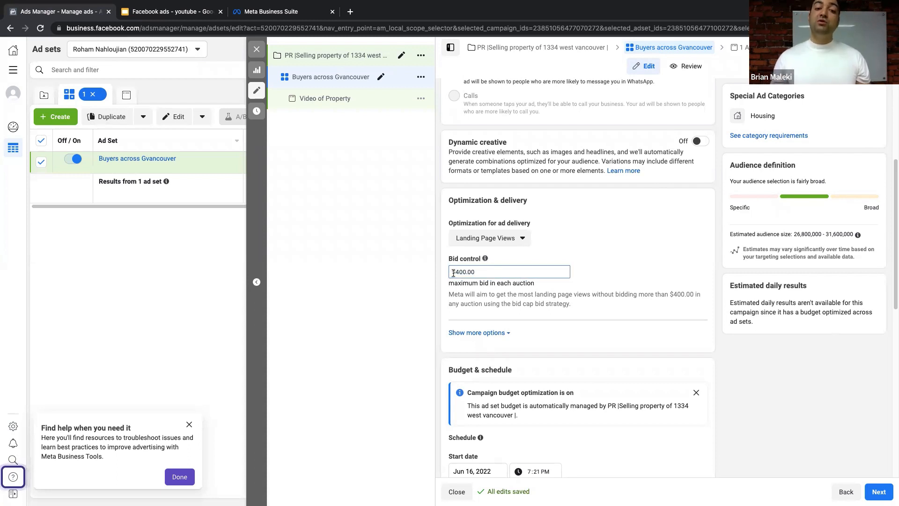
pyautogui.tripleClick(452, 273)
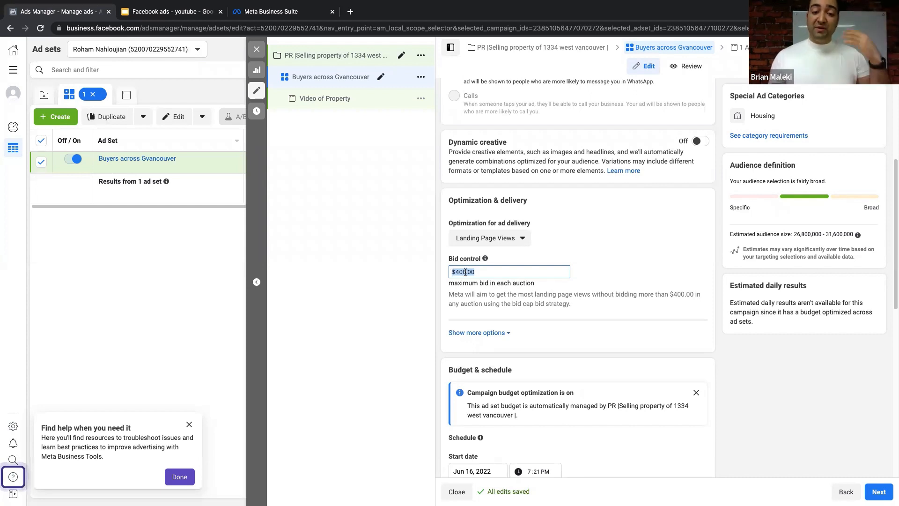
pyautogui.click(493, 273)
pyautogui.click(597, 258)
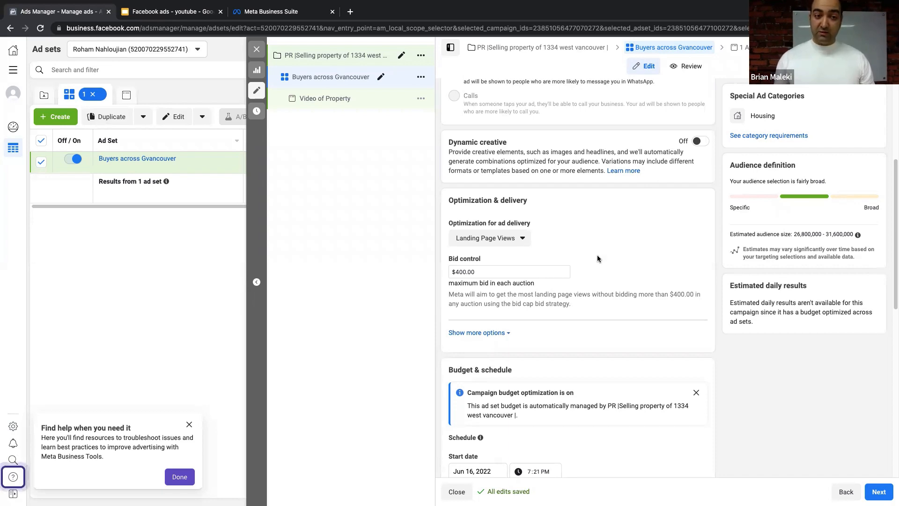
# - Switch the campaign bid strategy back to highest volume and accept resetting ad set bids
pyautogui.click(350, 58)
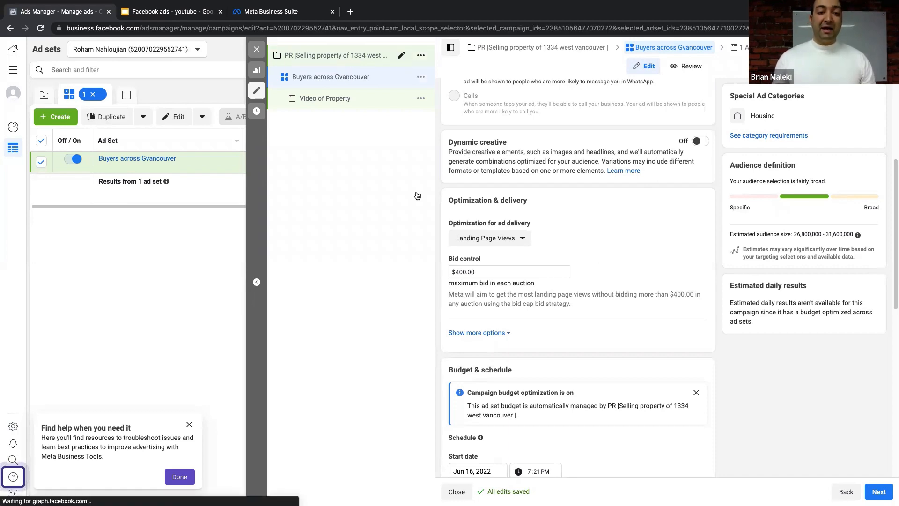
pyautogui.scroll(-10, 489, 281)
pyautogui.click(470, 431)
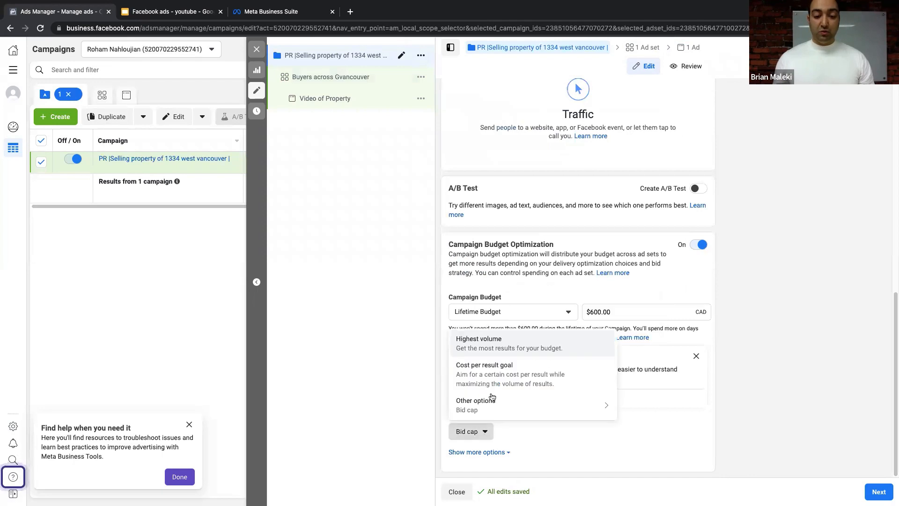
pyautogui.click(500, 374)
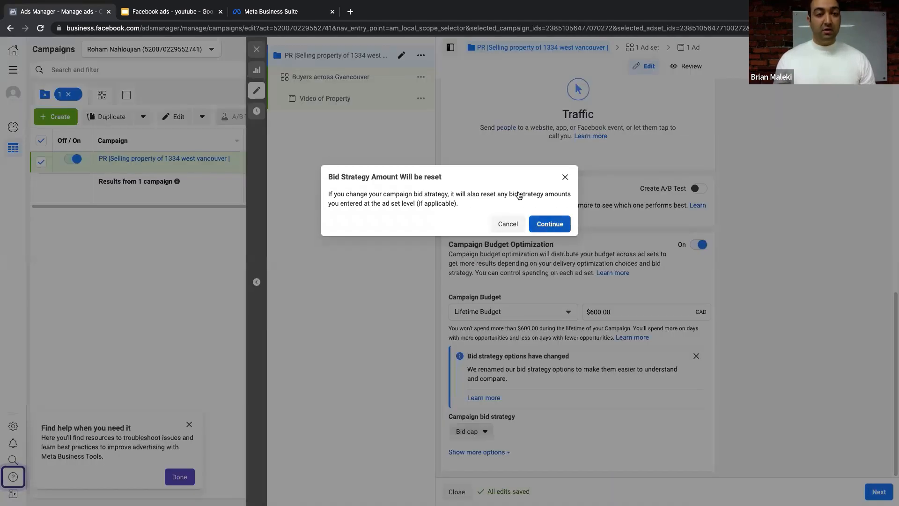
pyautogui.click(549, 223)
# - Reveal the ad set's extra delivery options to confirm it is charged per Impression
pyautogui.click(331, 77)
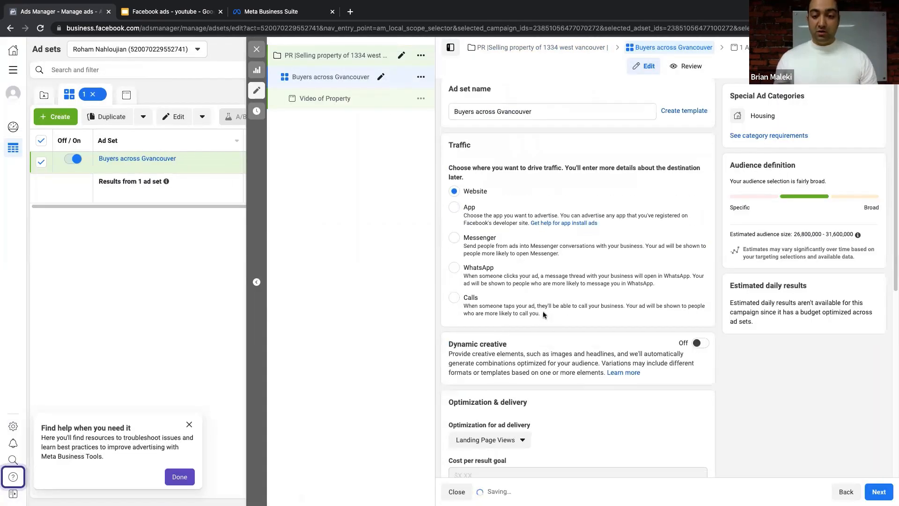
pyautogui.scroll(-5, 543, 314)
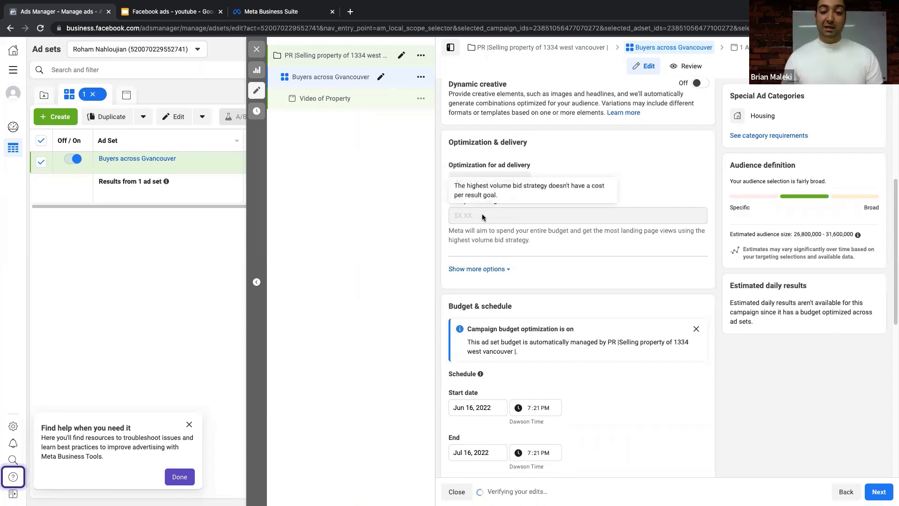
pyautogui.scroll(-1, 497, 231)
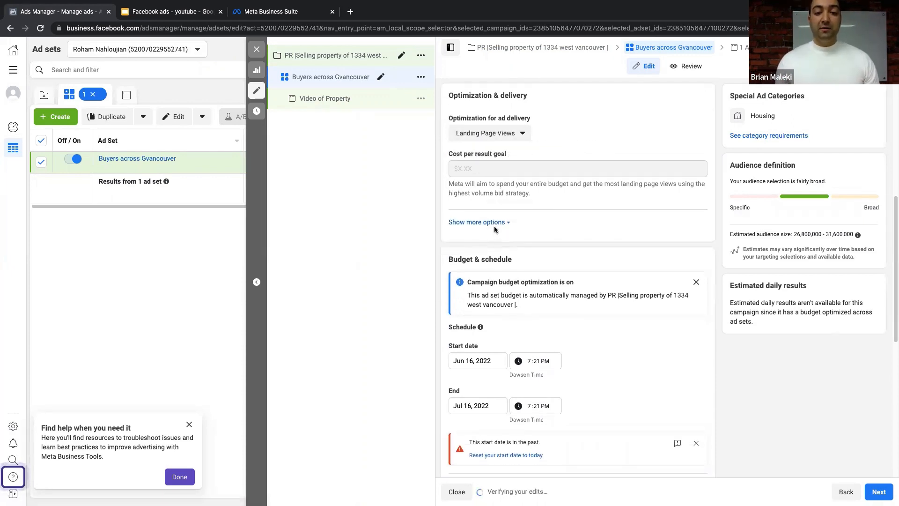
pyautogui.click(496, 224)
pyautogui.scroll(-2, 468, 220)
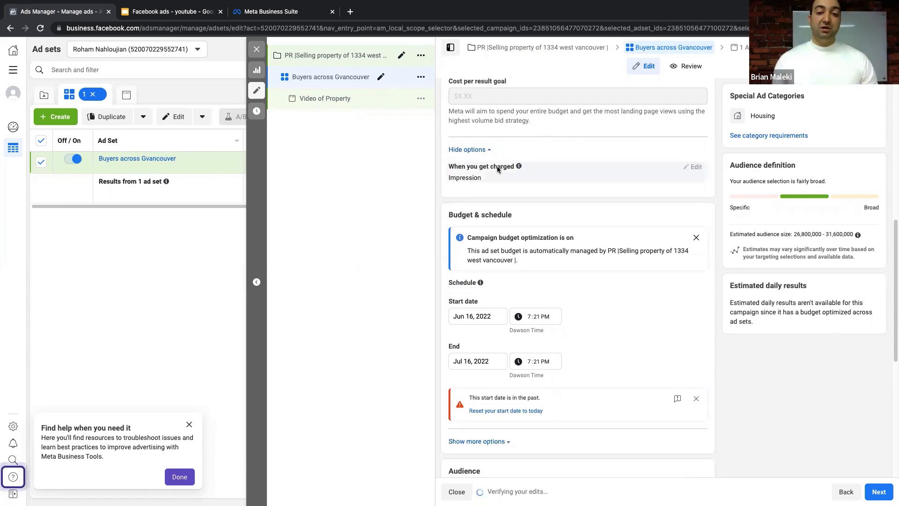
pyautogui.scroll(8, 497, 171)
# - Return to the campaign settings to review Auction buying type and the Traffic objective
pyautogui.click(345, 56)
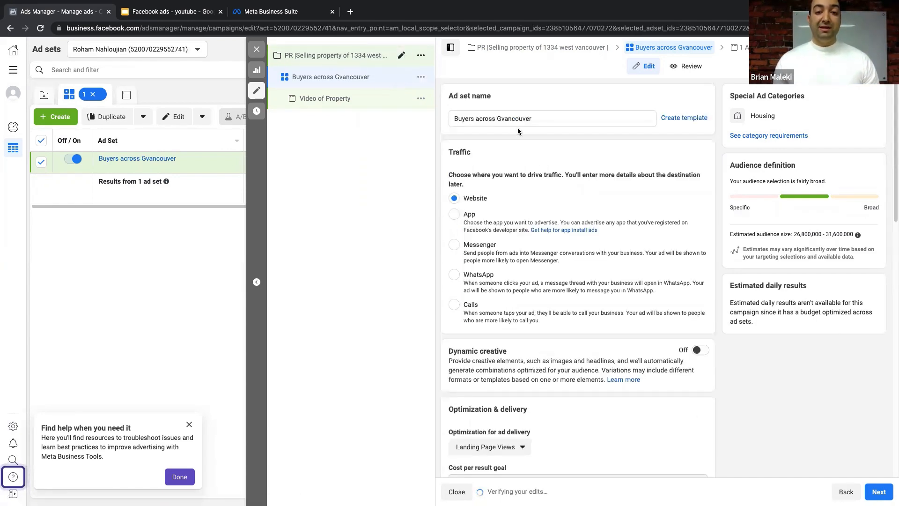
pyautogui.scroll(-4, 506, 290)
pyautogui.scroll(-2, 506, 312)
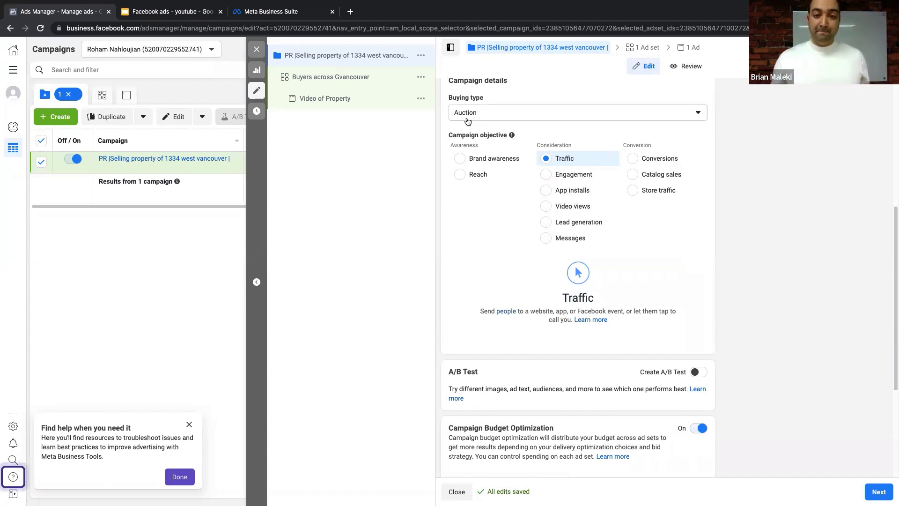
# - Reopen the Buyers across Gvancouver ad set and scroll down to Budget & schedule
pyautogui.click(327, 77)
pyautogui.scroll(-6, 510, 280)
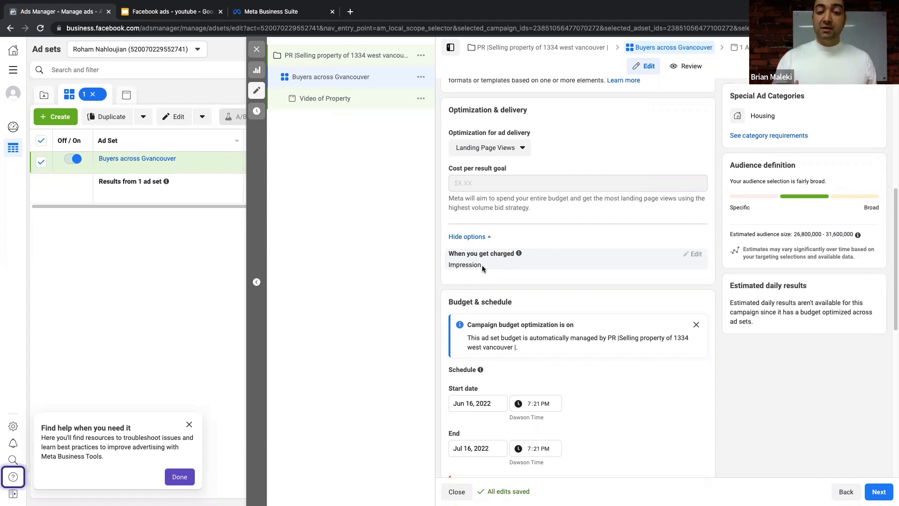
pyautogui.scroll(-5, 482, 265)
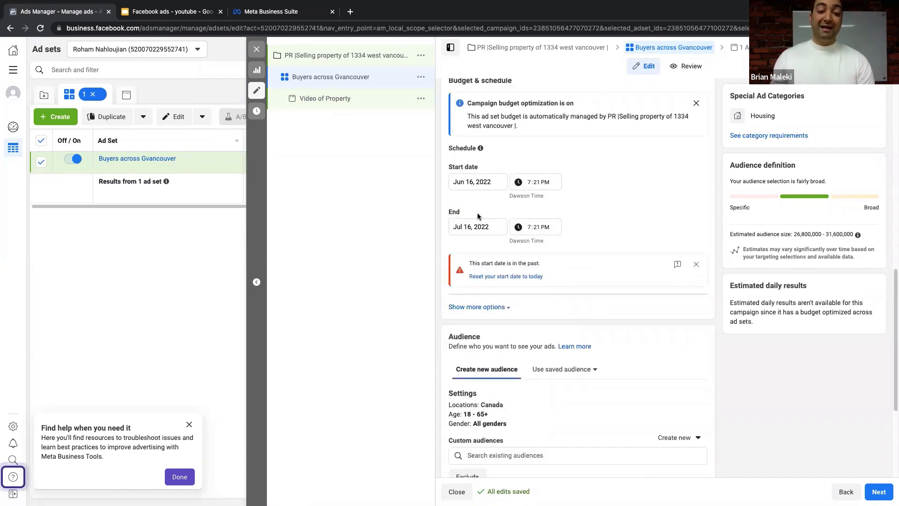
# - Set the end date to Jun 30, 2022 and reset the start to today at 7:28 PM
pyautogui.click(470, 231)
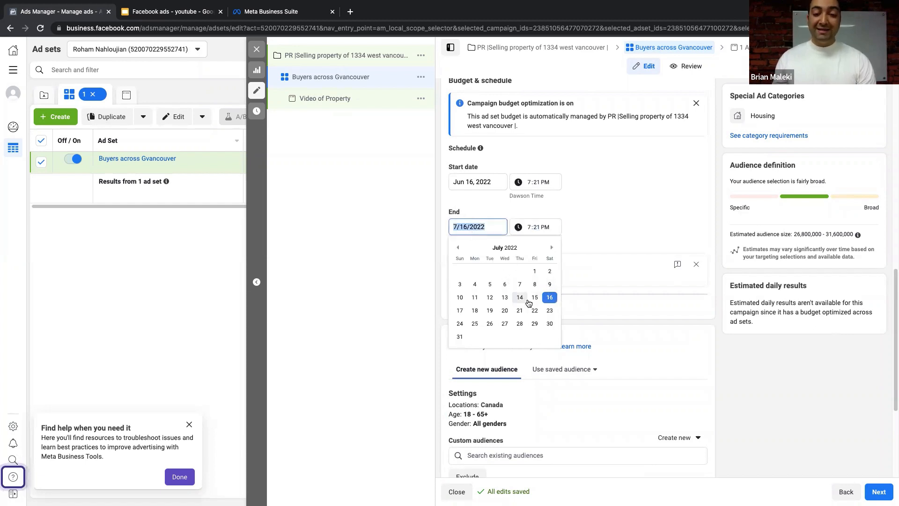
pyautogui.click(490, 310)
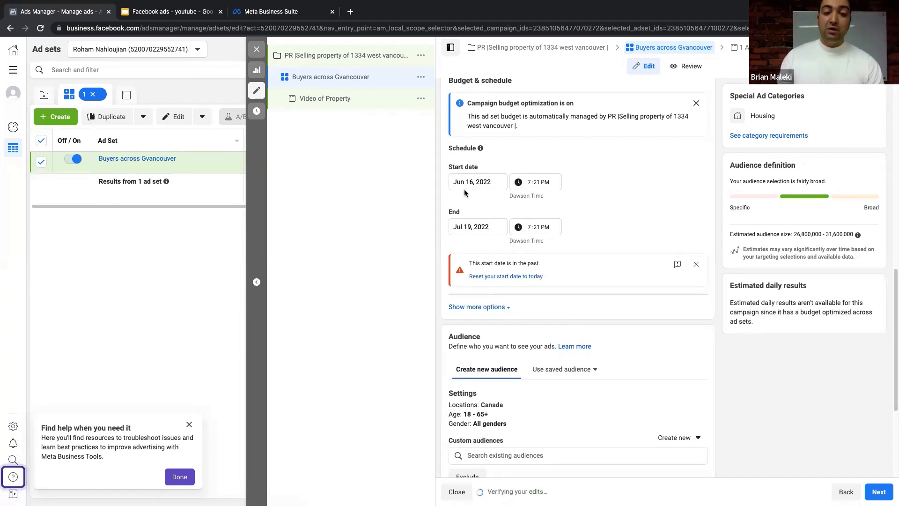
pyautogui.click(480, 228)
pyautogui.click(458, 247)
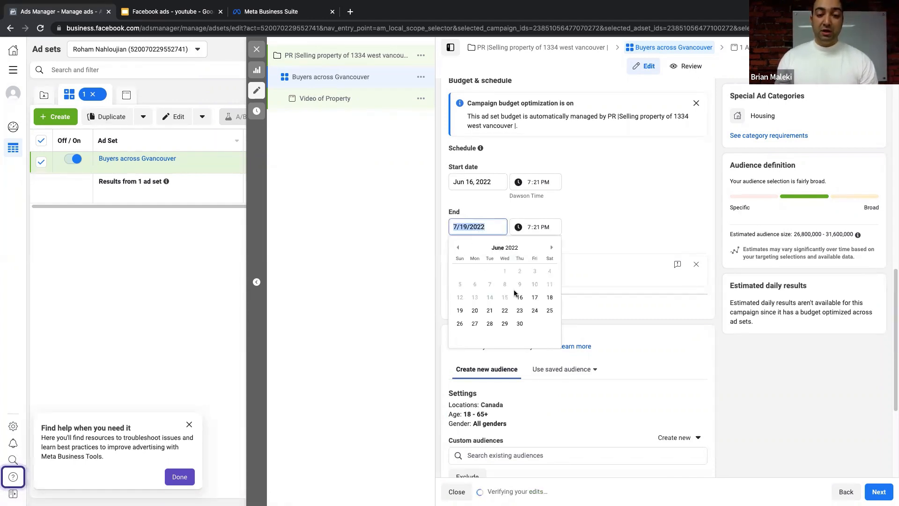
pyautogui.click(518, 323)
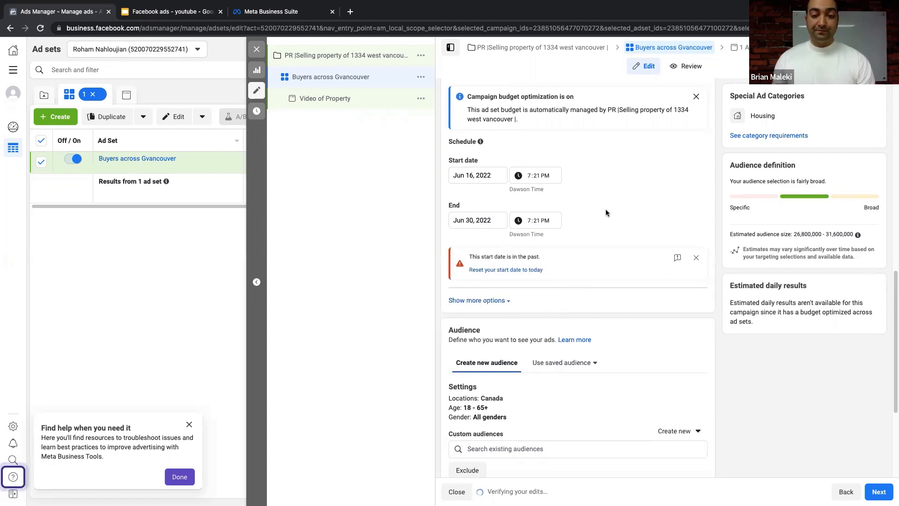
pyautogui.click(529, 269)
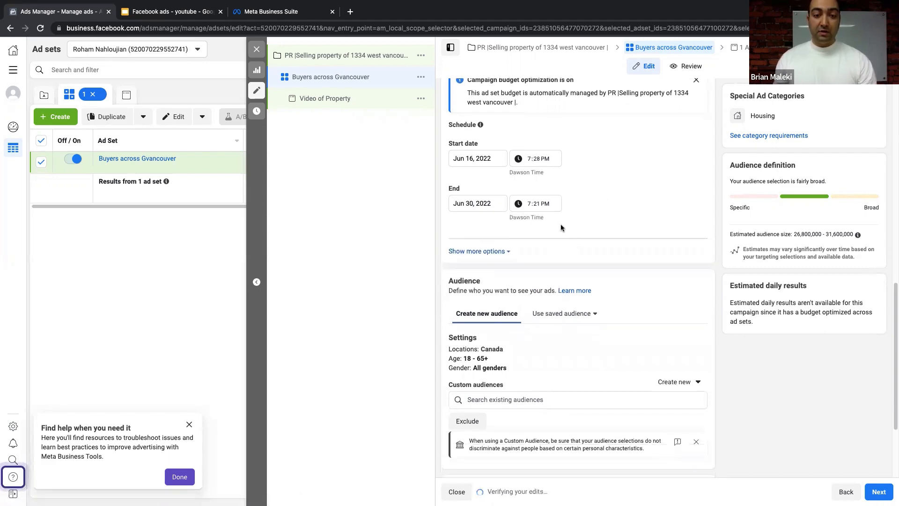
pyautogui.scroll(-3, 560, 224)
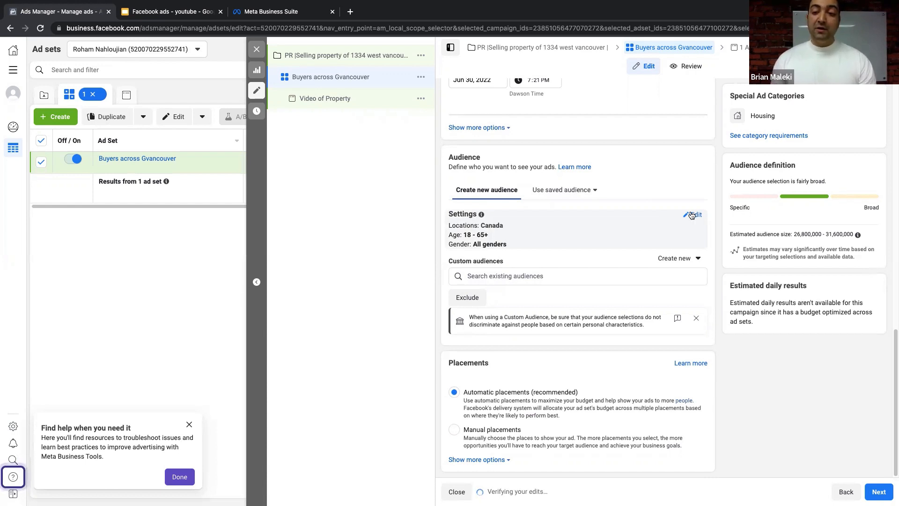
# - Remove Canada from the audience locations, keeping people living in or recently there
pyautogui.click(694, 215)
pyautogui.scroll(3, 589, 226)
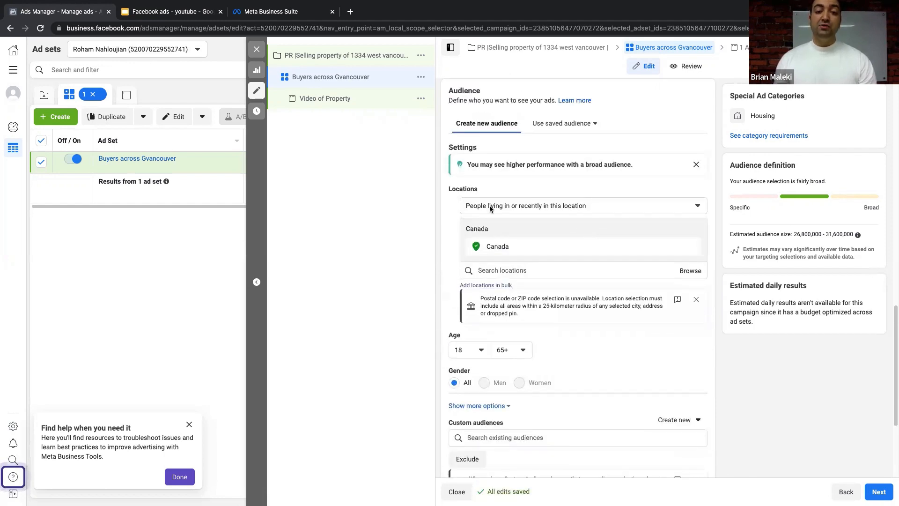
pyautogui.click(691, 247)
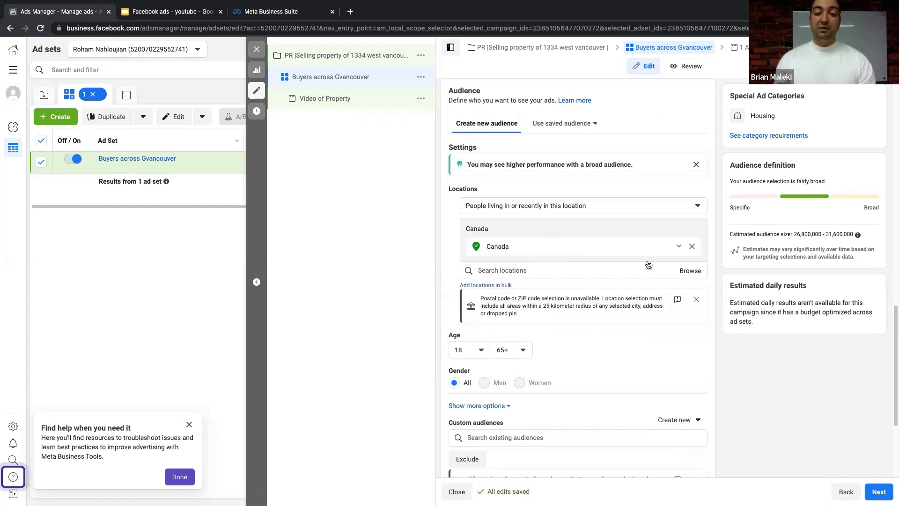
pyautogui.click(514, 235)
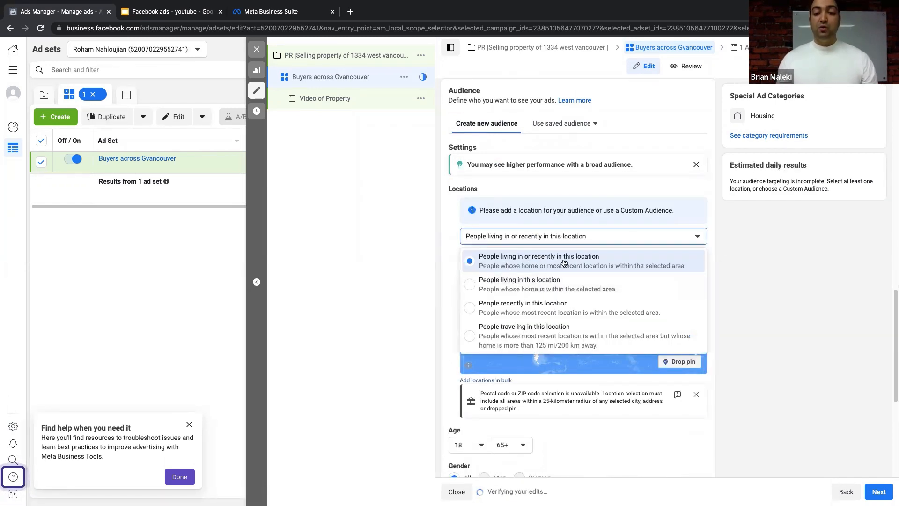
pyautogui.click(536, 259)
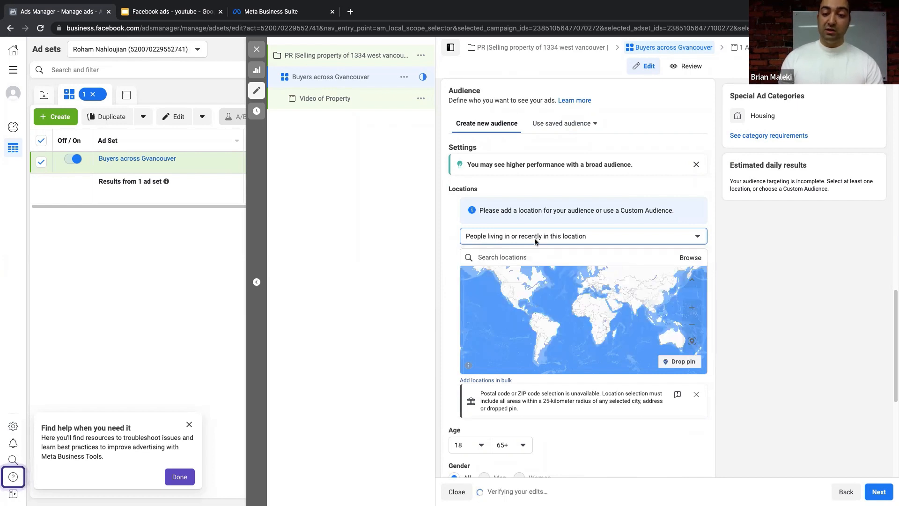
# - Add West Vancouver, British Columbia as the location with a +15mi radius
pyautogui.click(545, 258)
pyautogui.write('west ')
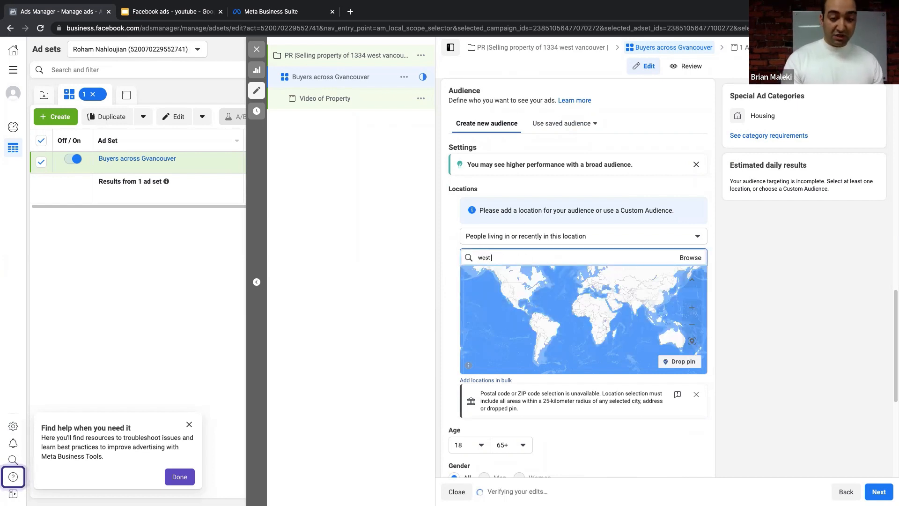
pyautogui.write('vancouver')
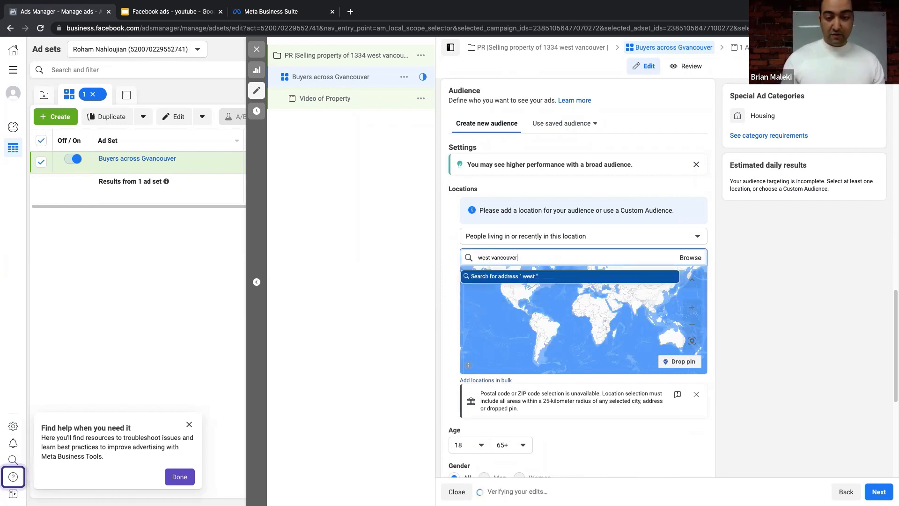
pyautogui.click(517, 276)
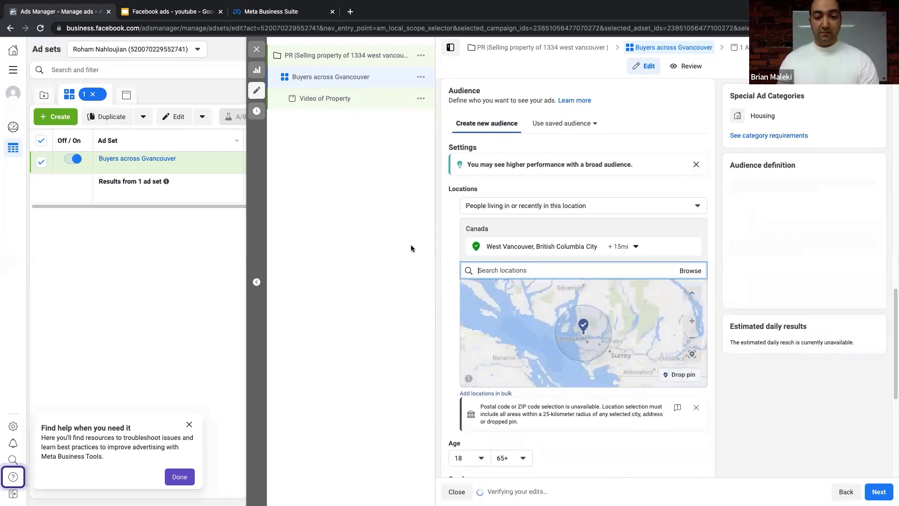
pyautogui.click(629, 251)
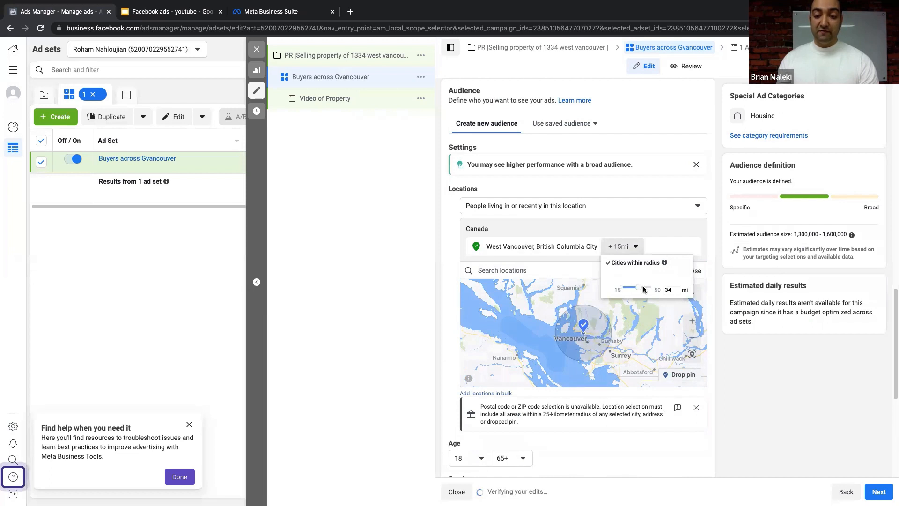
pyautogui.click(403, 254)
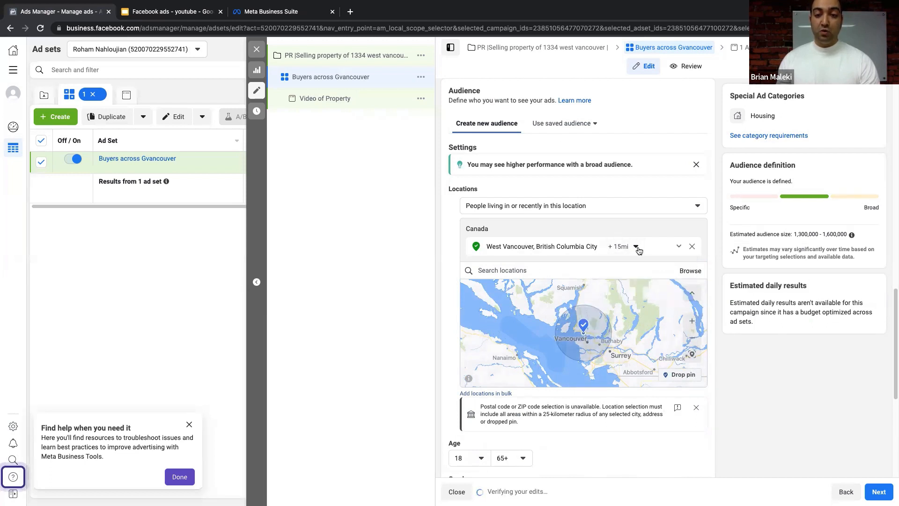
pyautogui.click(636, 247)
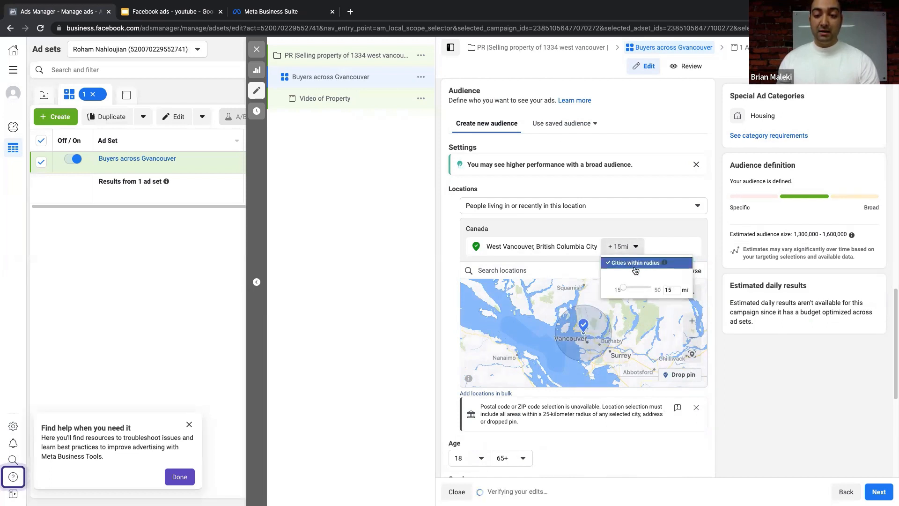
pyautogui.click(437, 273)
pyautogui.click(563, 265)
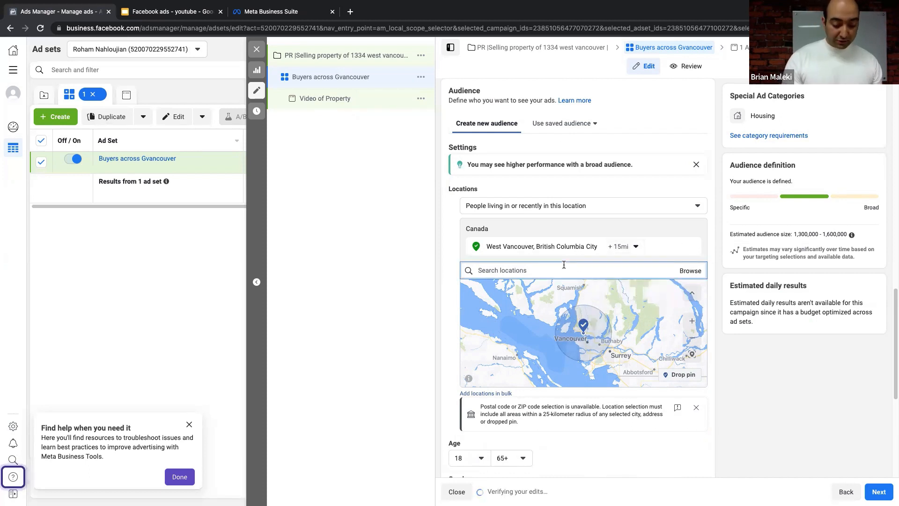
# - Add North Vancouver, British Columbia as a second target location
pyautogui.write('north vanco')
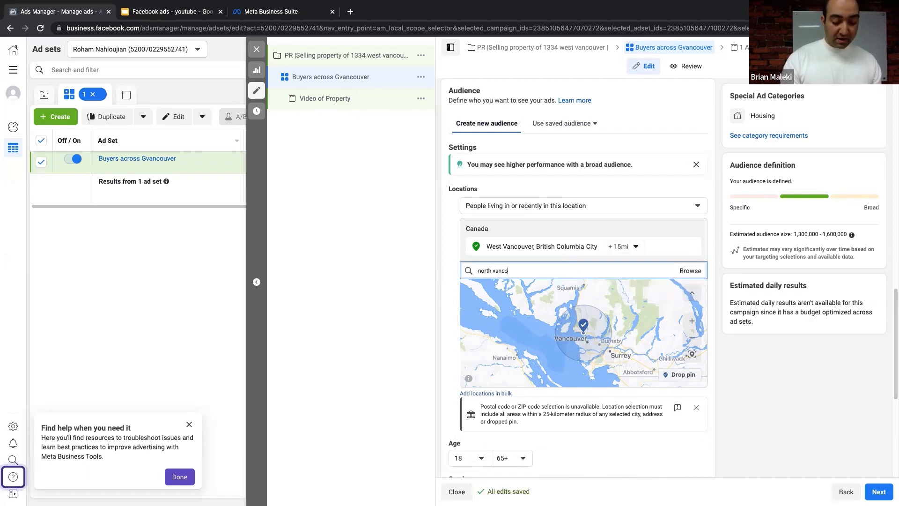
pyautogui.write('uver')
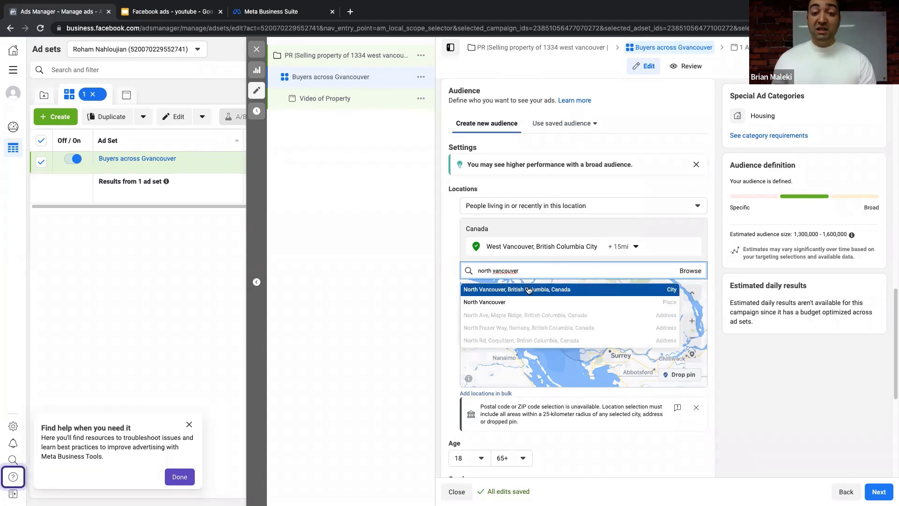
pyautogui.click(528, 290)
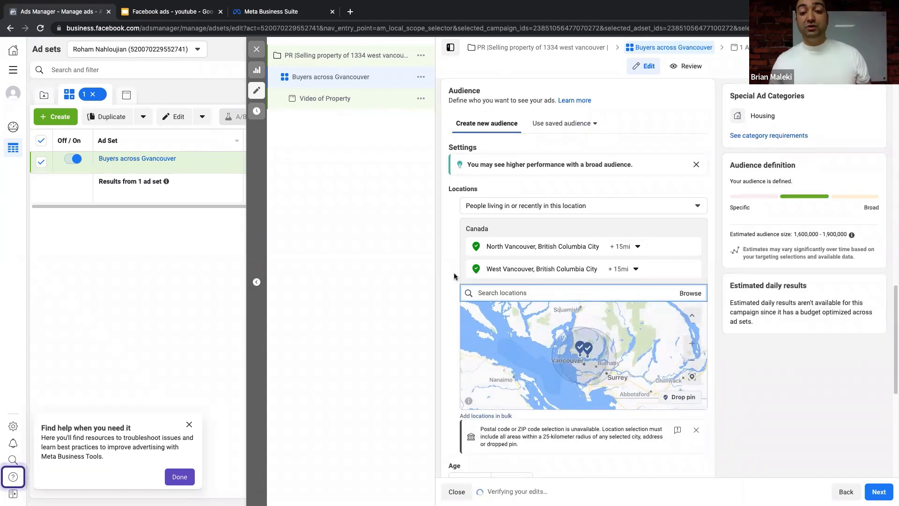
pyautogui.scroll(-2, 534, 320)
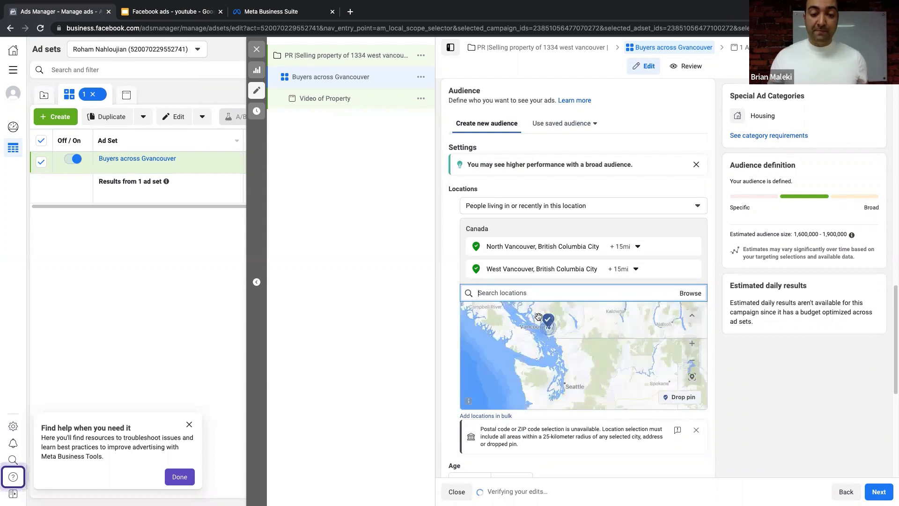
pyautogui.scroll(3, 590, 327)
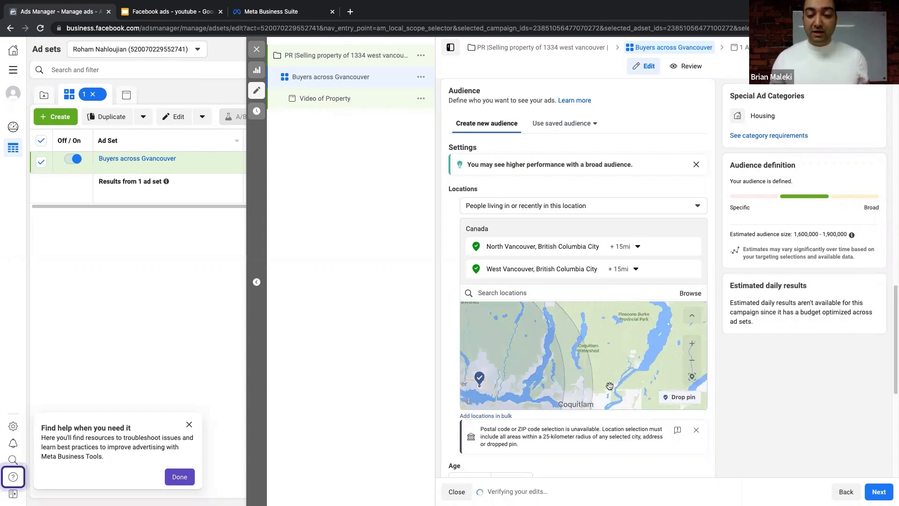
# - Zoom the location map out to the Vancouver region and confirm West Vancouver's 15 mi radius
pyautogui.click(691, 365)
pyautogui.click(692, 365)
pyautogui.click(692, 365)
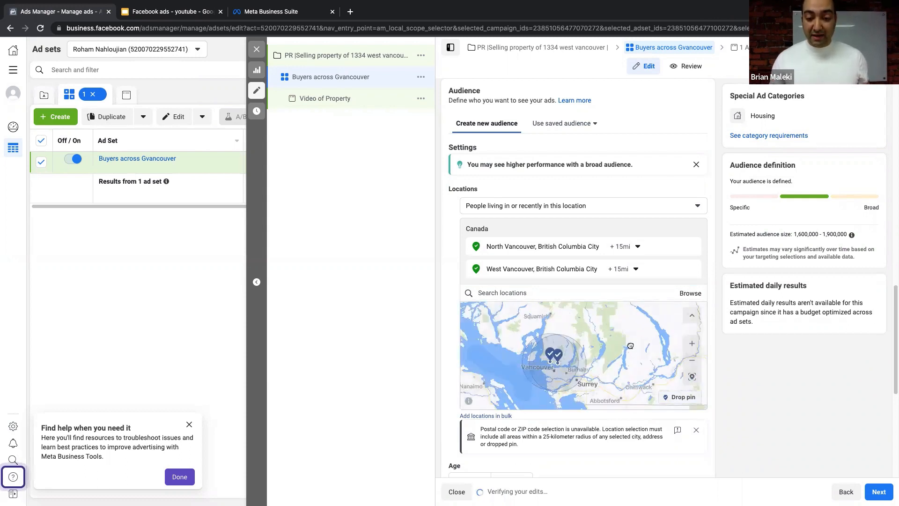
pyautogui.click(622, 269)
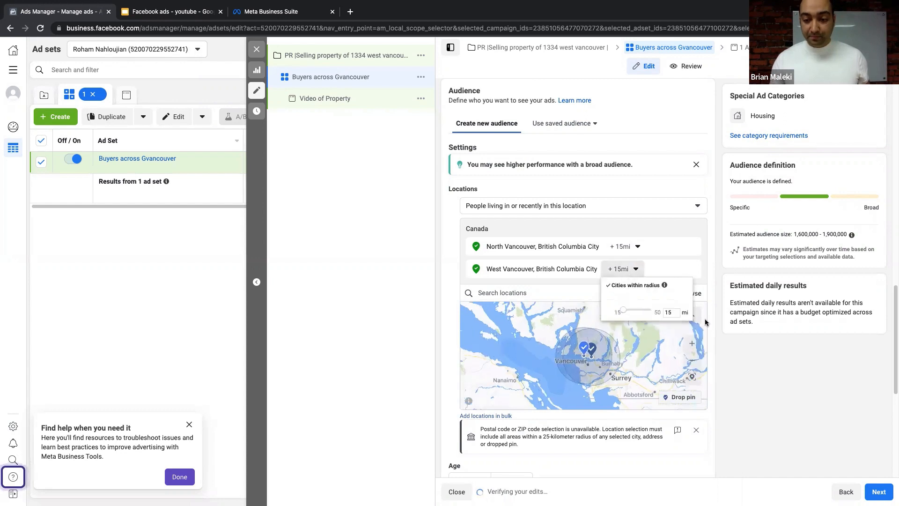
pyautogui.click(798, 376)
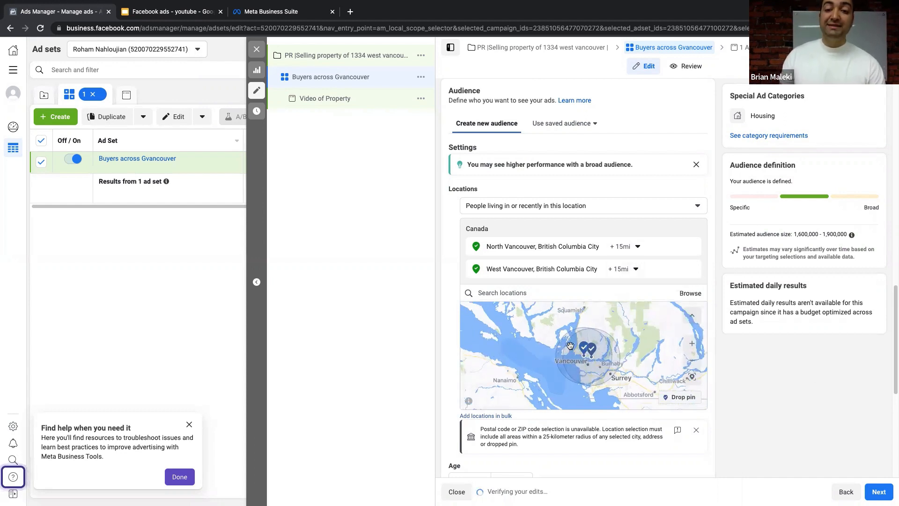
pyautogui.scroll(-3, 733, 395)
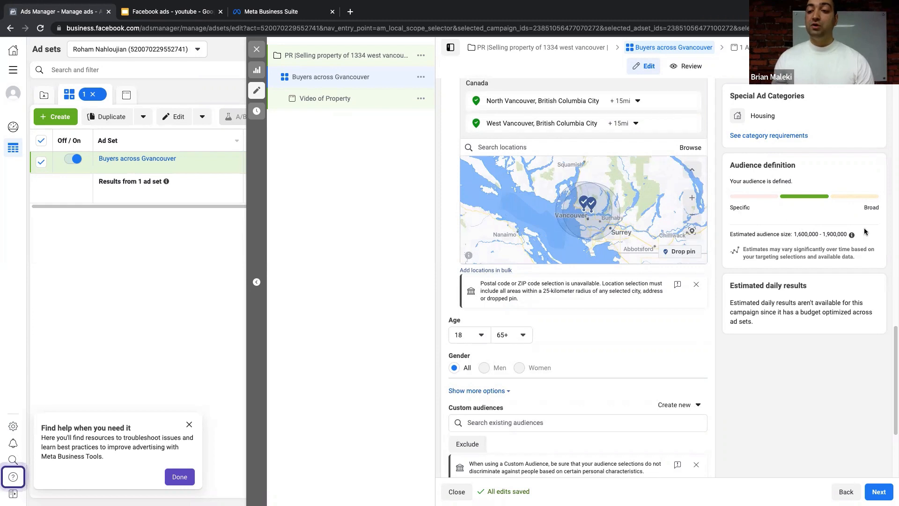
pyautogui.moveTo(865, 231); pyautogui.dragTo(731, 232)
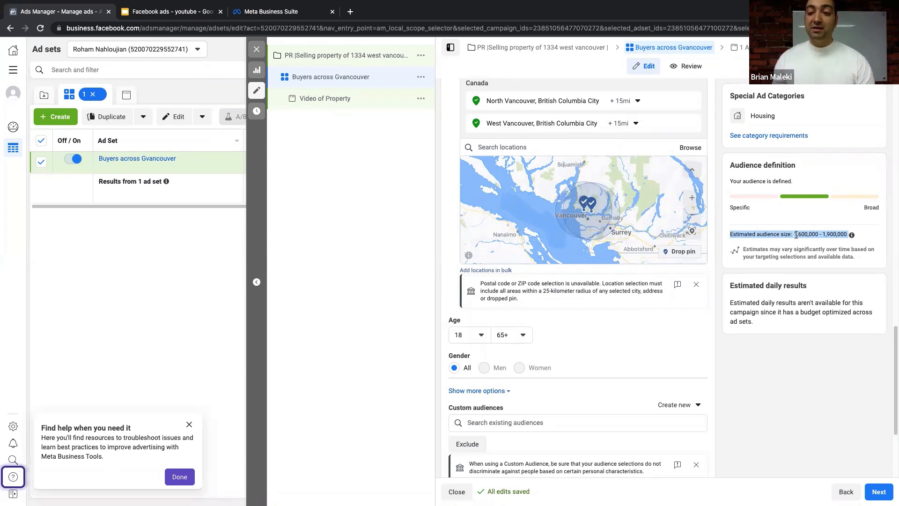
pyautogui.moveTo(846, 238)
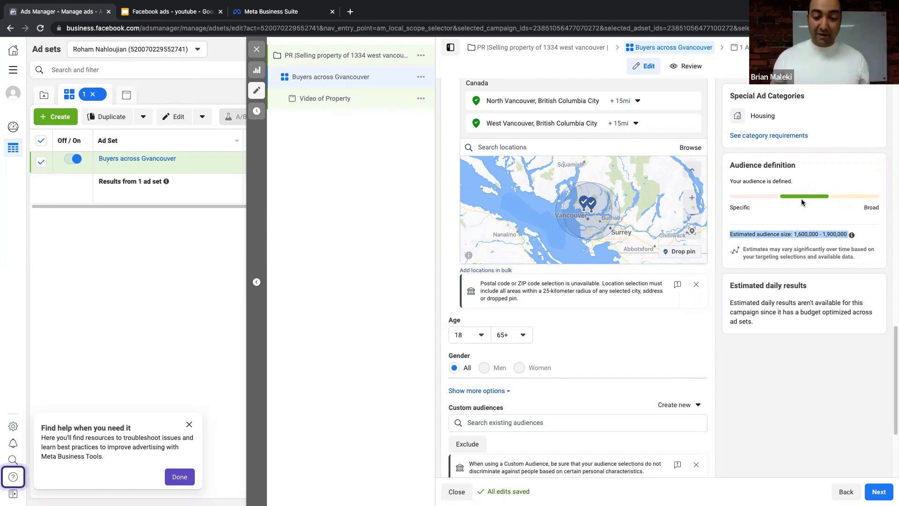
pyautogui.scroll(-2, 580, 300)
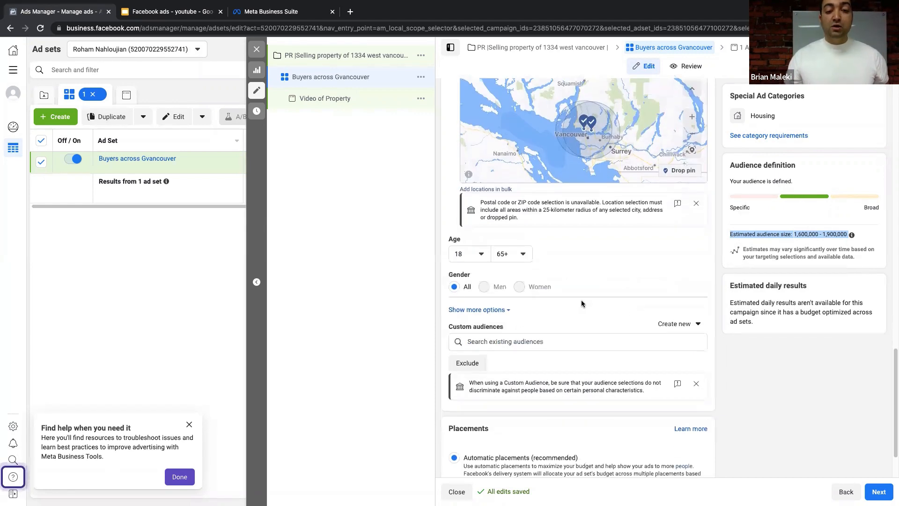
pyautogui.click(471, 254)
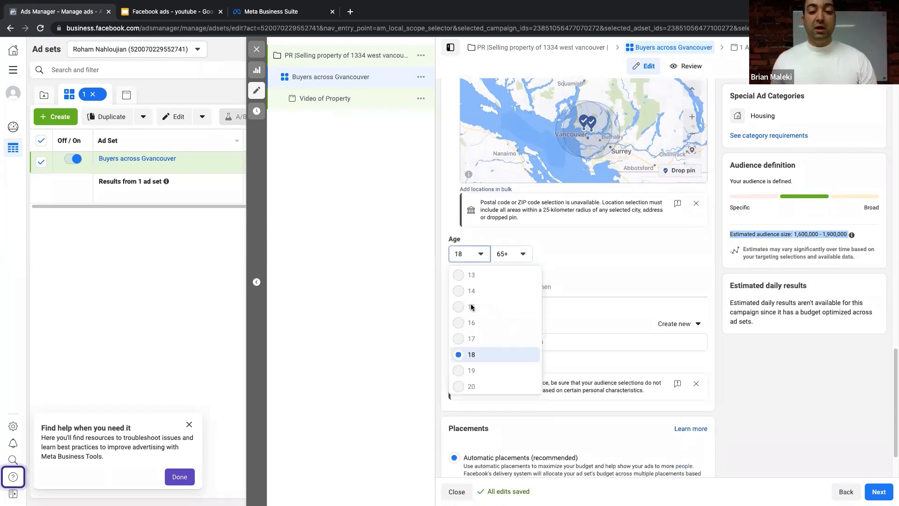
pyautogui.scroll(-2, 471, 307)
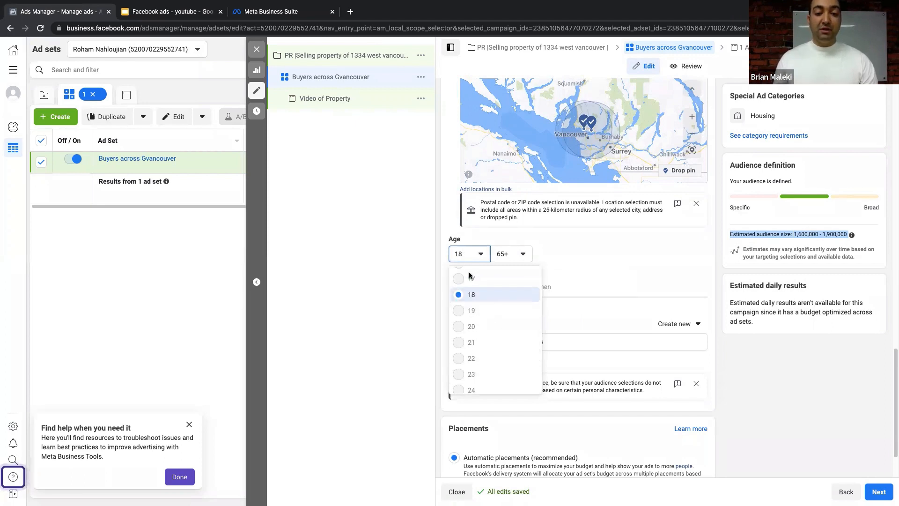
pyautogui.scroll(2, 472, 304)
pyautogui.click(571, 257)
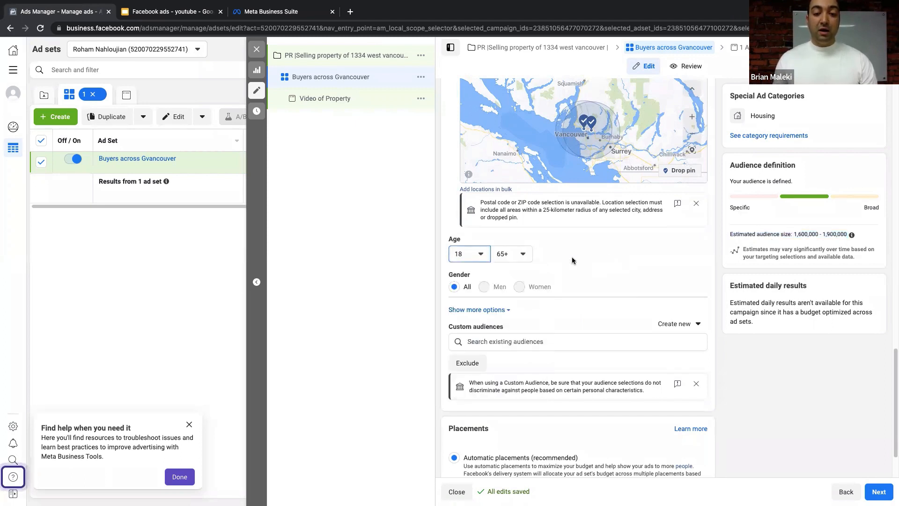
pyautogui.click(511, 254)
pyautogui.click(497, 254)
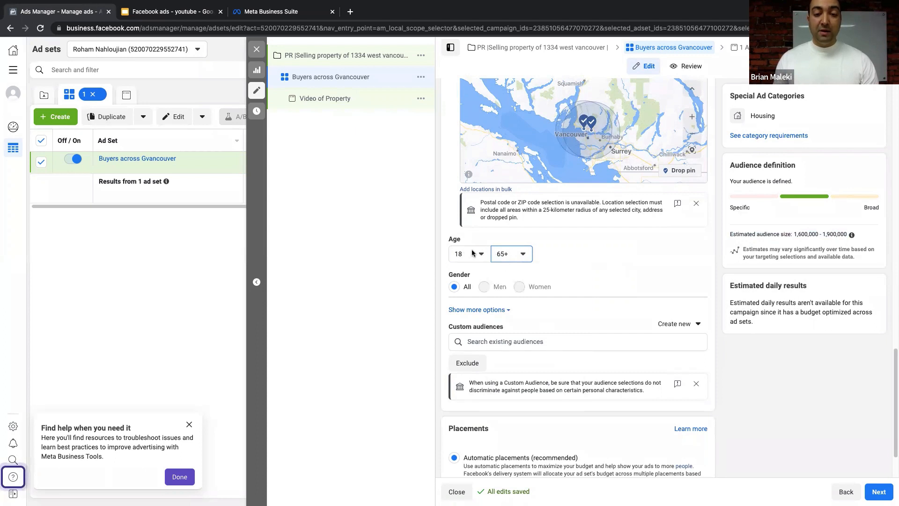
pyautogui.click(472, 253)
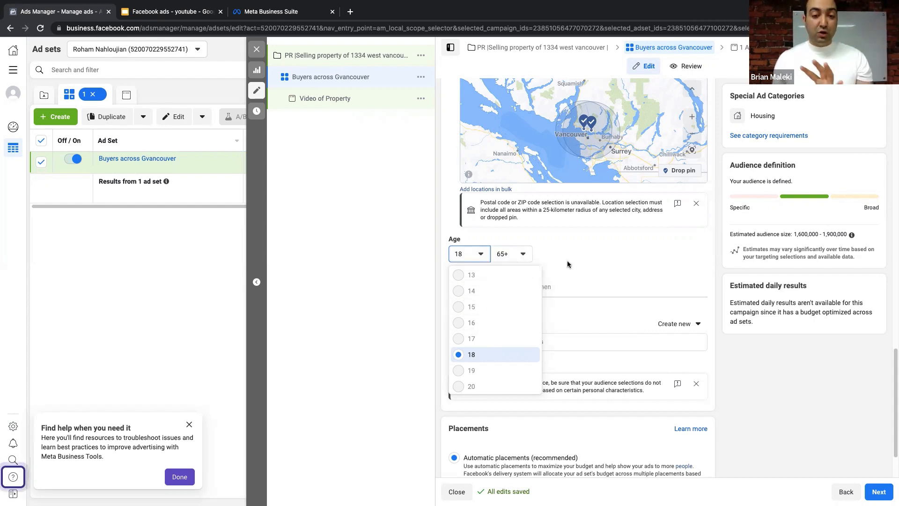
pyautogui.click(566, 264)
pyautogui.scroll(-3, 510, 287)
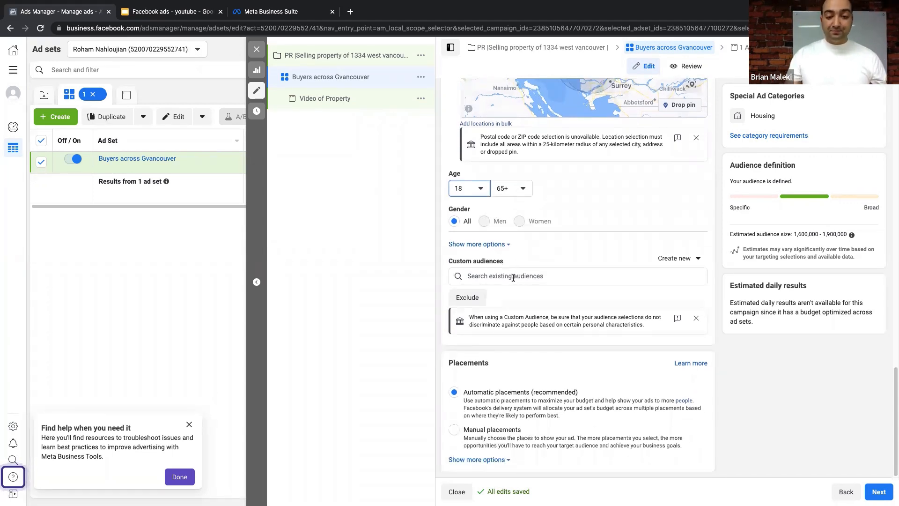
# - Search the Custom audiences list and find no existing audiences to use
pyautogui.click(512, 274)
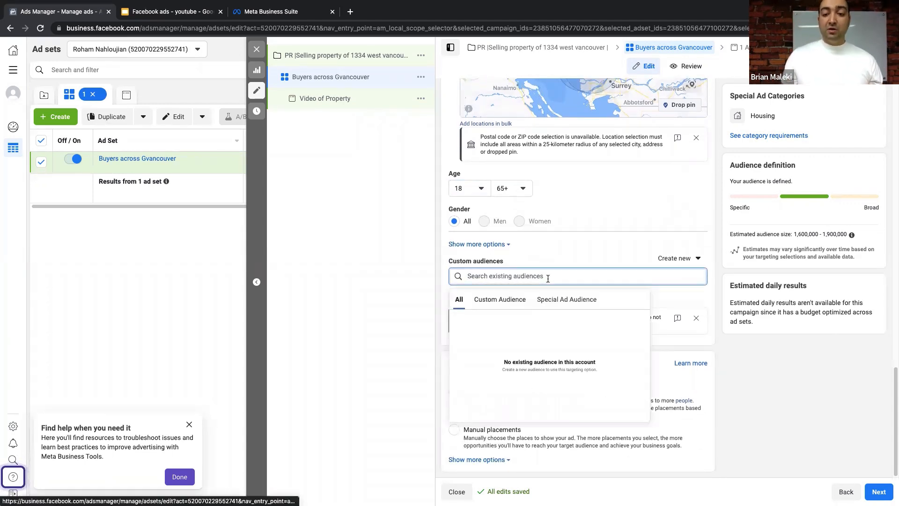
pyautogui.click(586, 250)
pyautogui.scroll(2, 546, 274)
pyautogui.scroll(6, 546, 274)
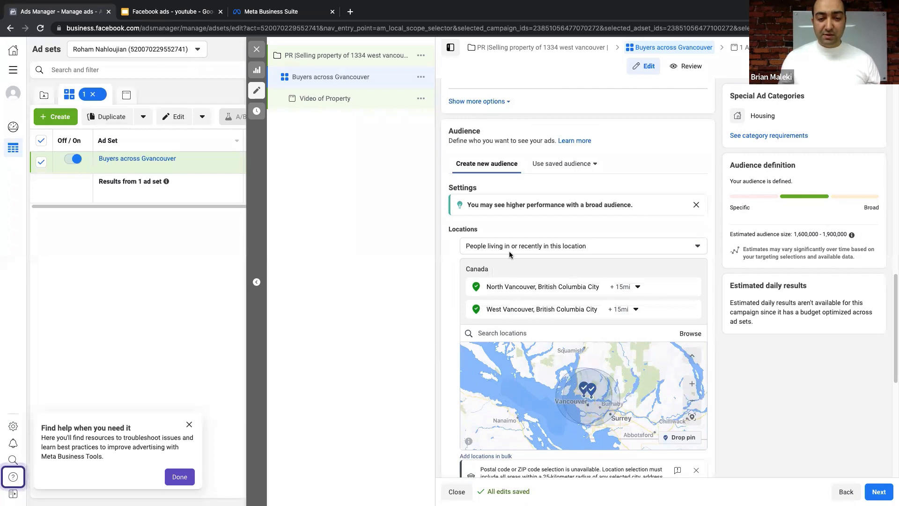
pyautogui.scroll(-7, 510, 251)
pyautogui.click(507, 294)
pyautogui.write('d')
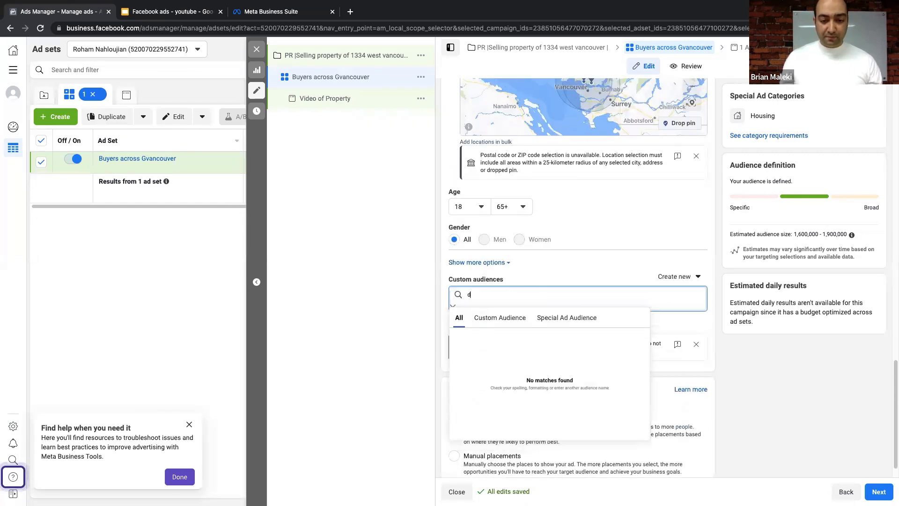
pyautogui.press('BackSpace')
pyautogui.click(577, 252)
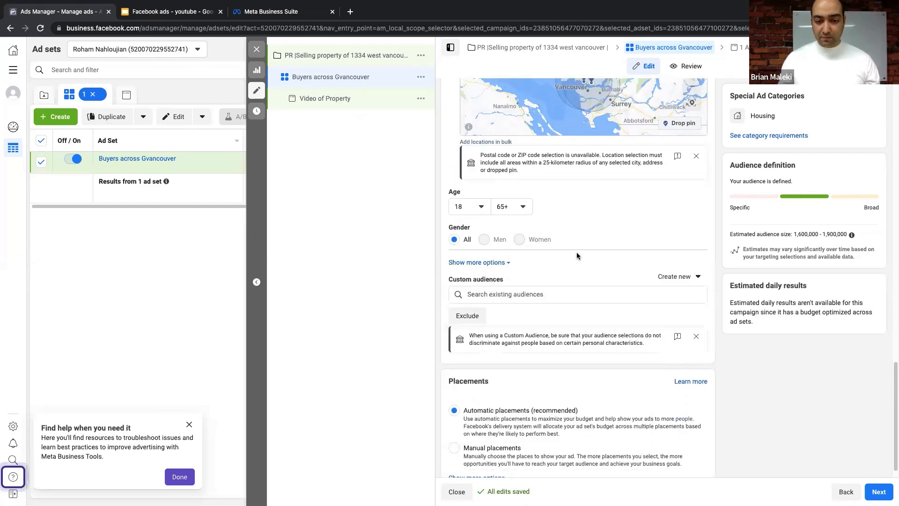
pyautogui.scroll(-1, 577, 258)
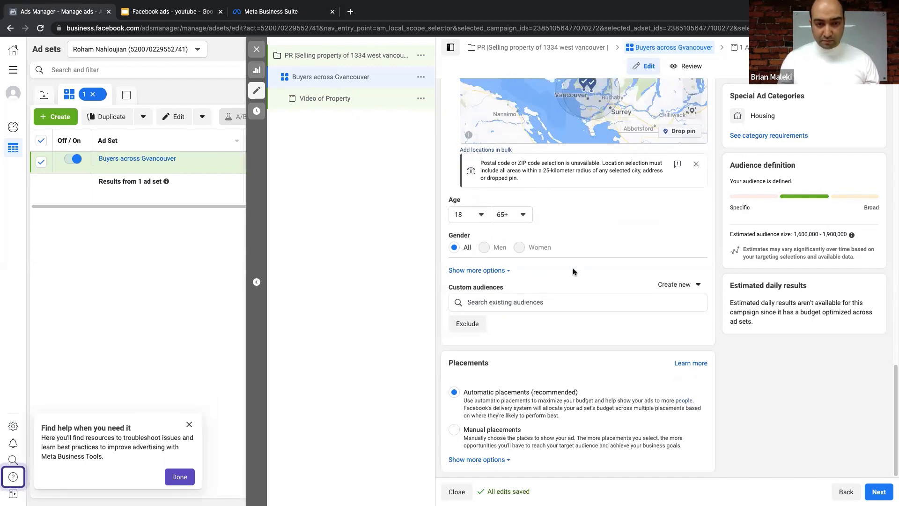
# - Show more audience options and begin editing Detailed targeting
pyautogui.click(487, 272)
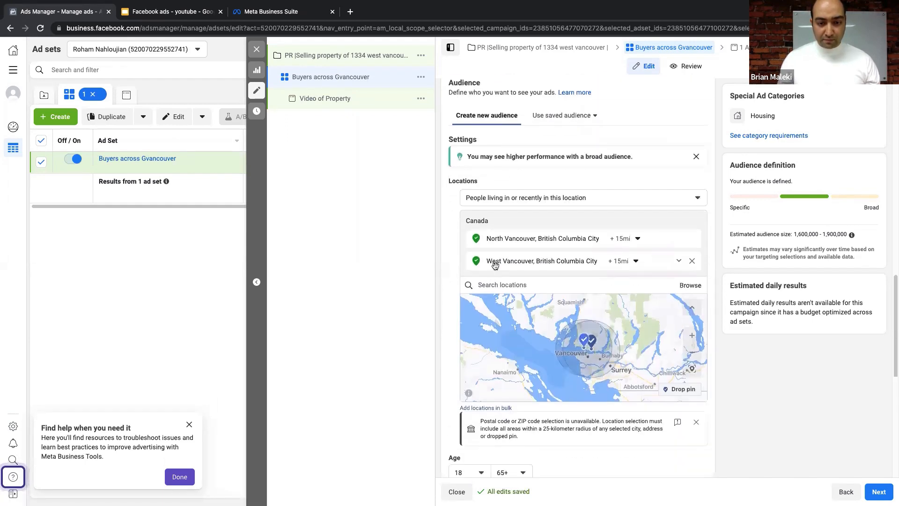
pyautogui.scroll(-3, 496, 267)
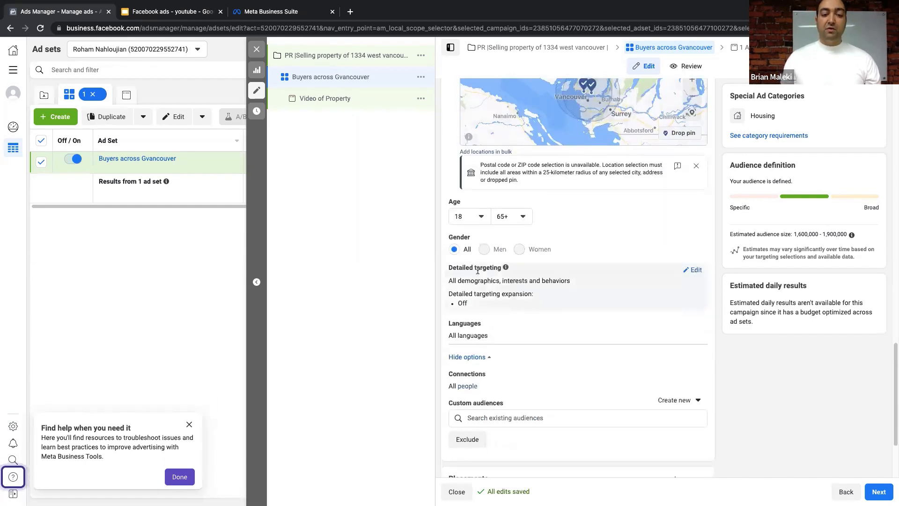
pyautogui.click(696, 271)
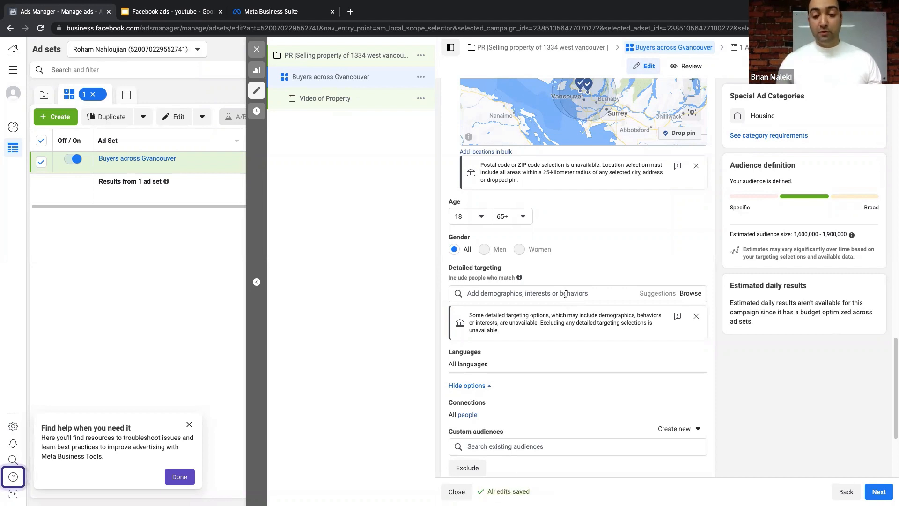
# - Add First-time home buyer grant, Real estate and Luxury vehicle as detailed targeting interests
pyautogui.click(565, 294)
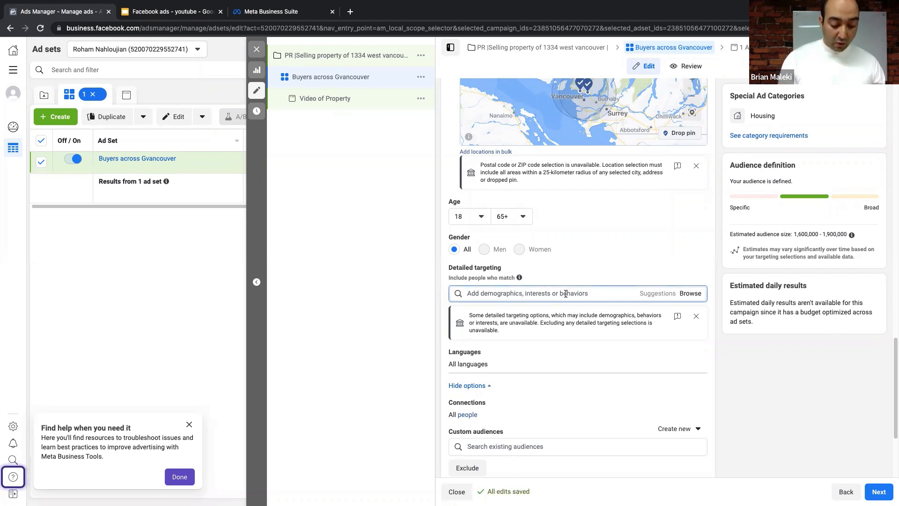
pyautogui.write('hop')
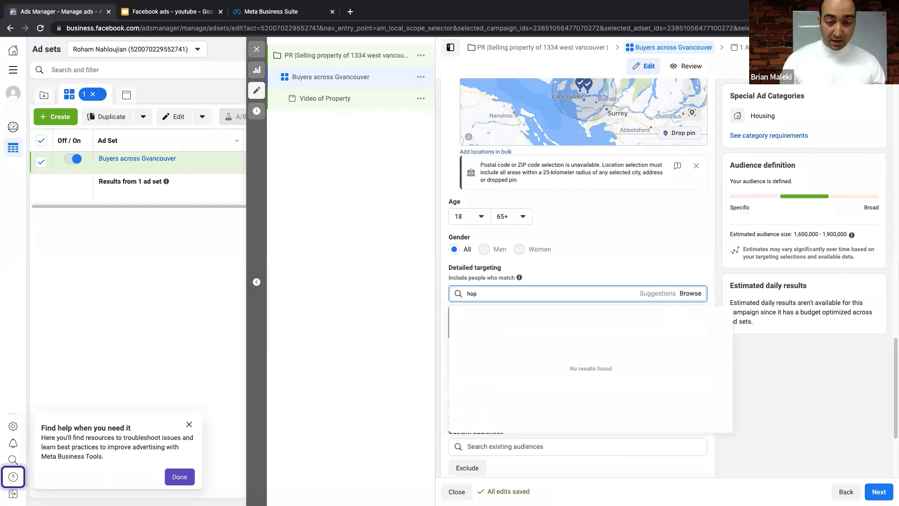
pyautogui.write('me buyers')
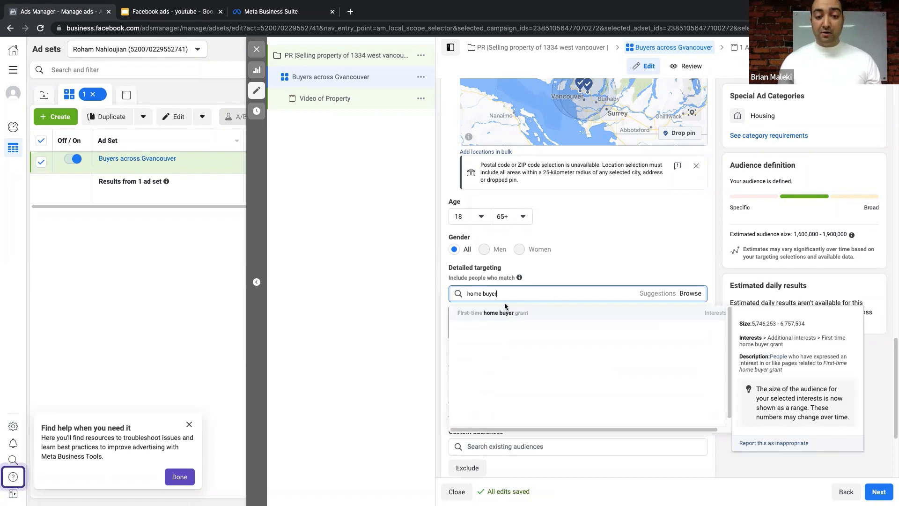
pyautogui.click(511, 315)
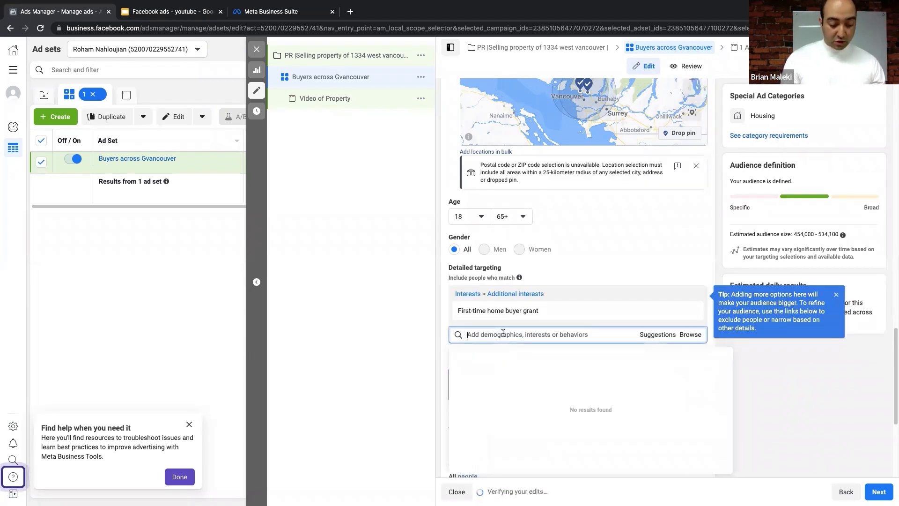
pyautogui.write('reale')
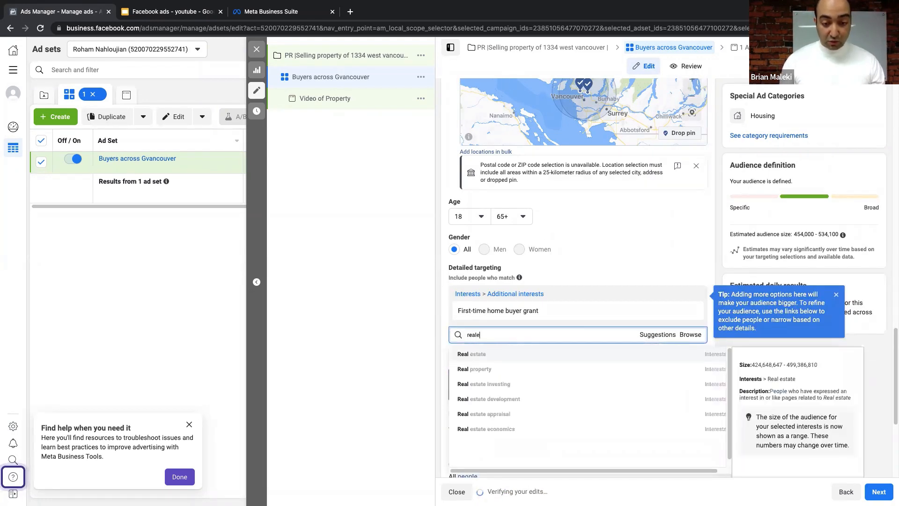
pyautogui.click(500, 354)
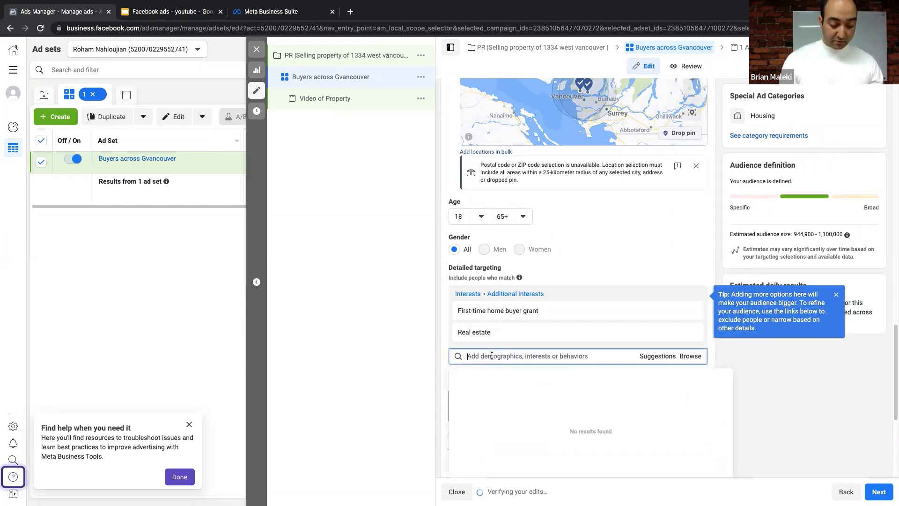
pyautogui.write('luxu')
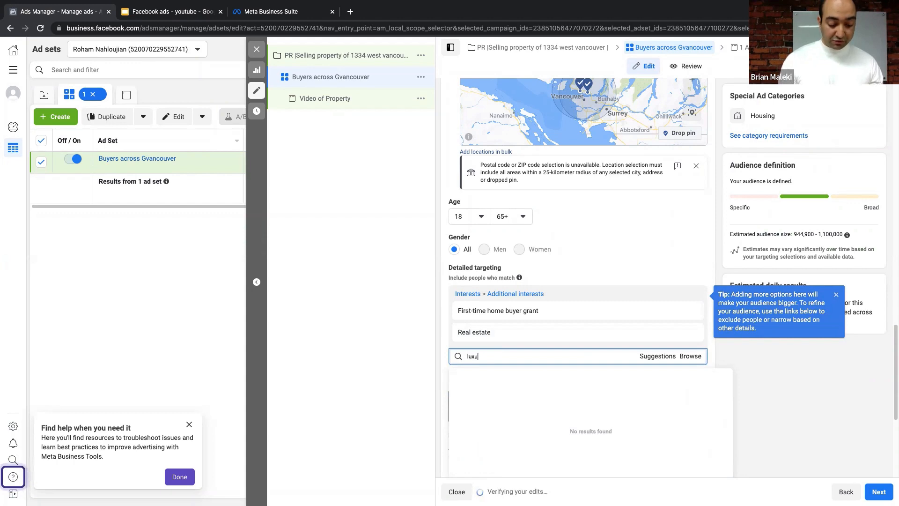
pyautogui.write('ry')
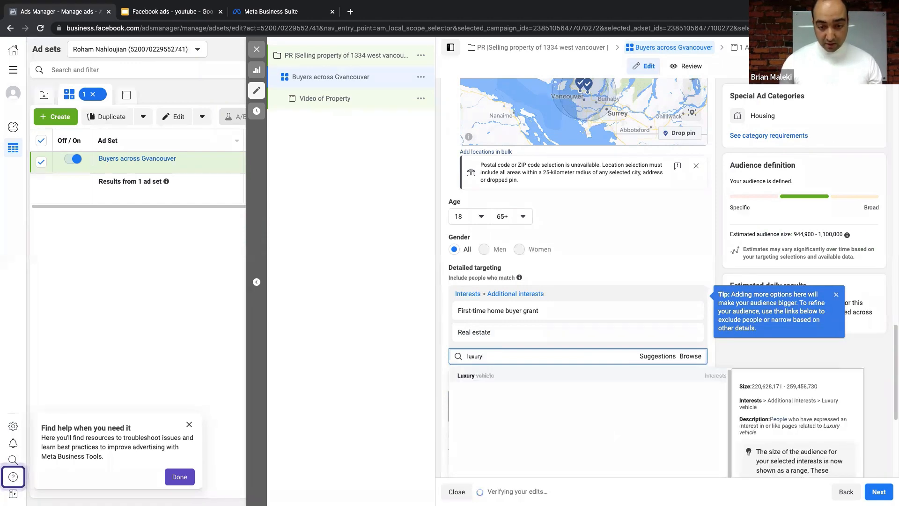
pyautogui.click(504, 374)
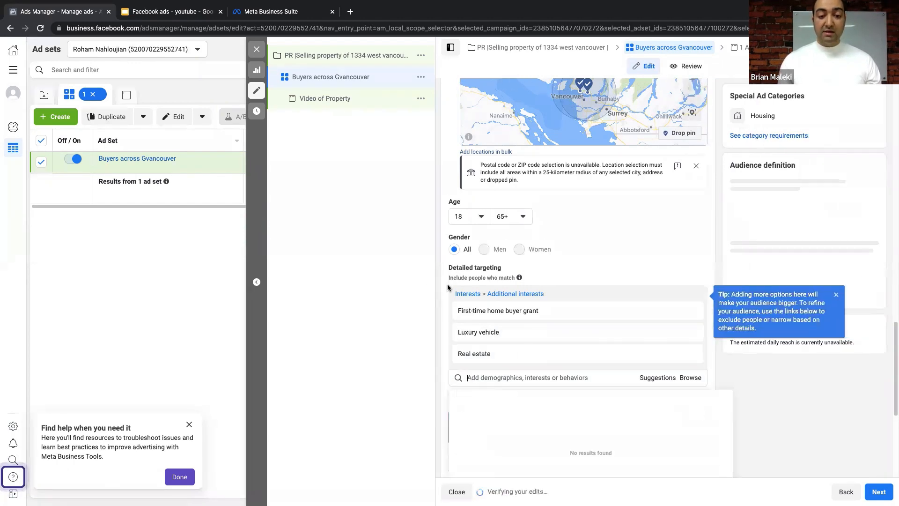
pyautogui.scroll(-2, 448, 284)
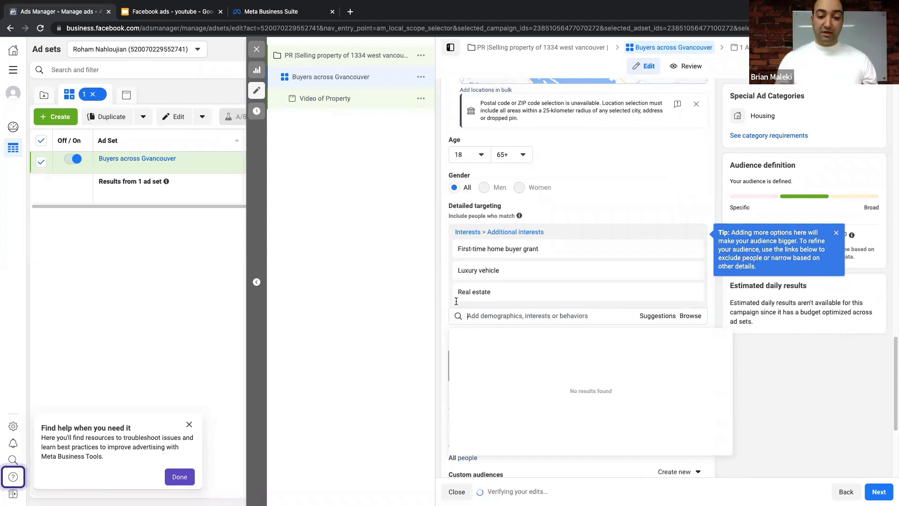
# - Search 'realestate' in detailed targeting, then clear the search box
pyautogui.click(456, 301)
pyautogui.write('realestate')
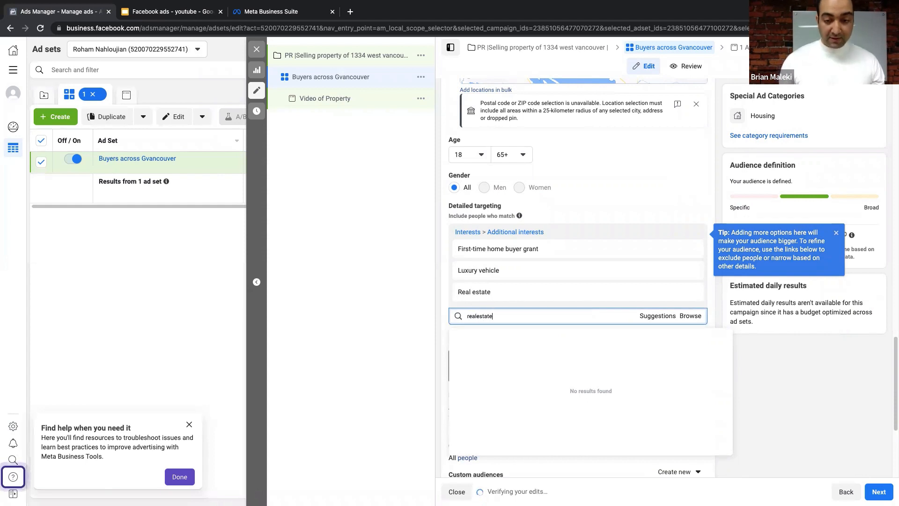
pyautogui.doubleClick(517, 312)
pyautogui.click(492, 316)
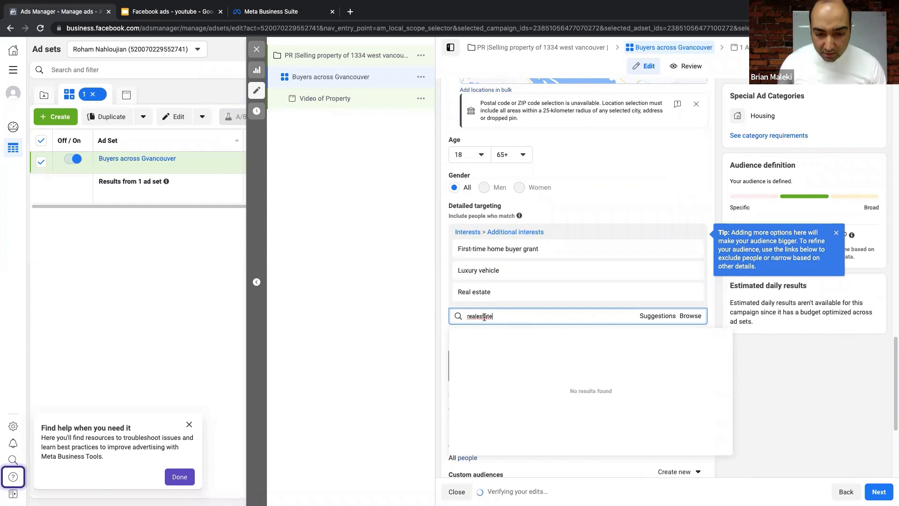
pyautogui.doubleClick(508, 315)
pyautogui.click(535, 317)
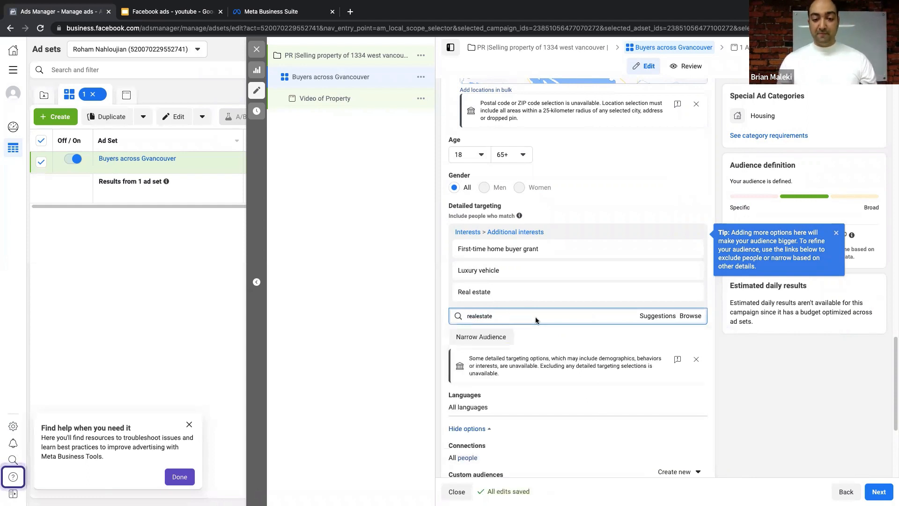
pyautogui.click(538, 316)
pyautogui.doubleClick(538, 316)
pyautogui.press('BackSpace')
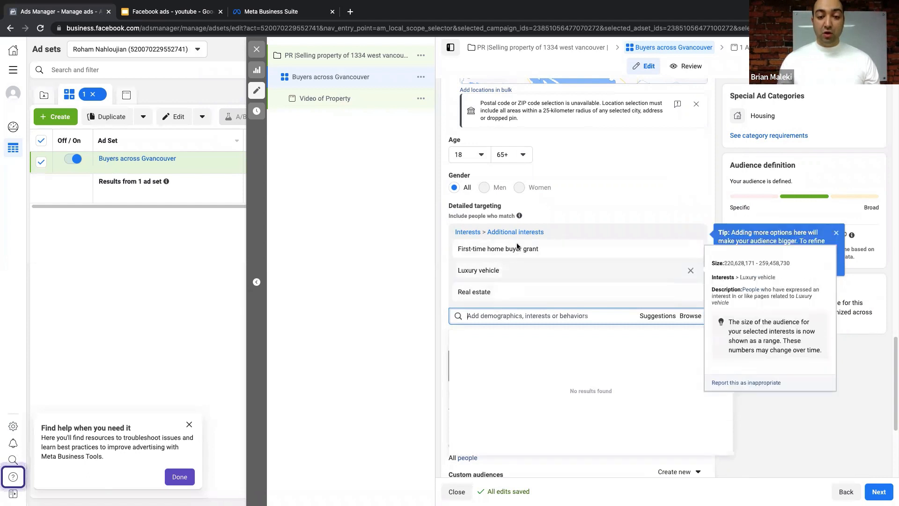
# - Add First-time buyer, Real estate investing, Real property, Investment and Property finder interests
pyautogui.click(660, 320)
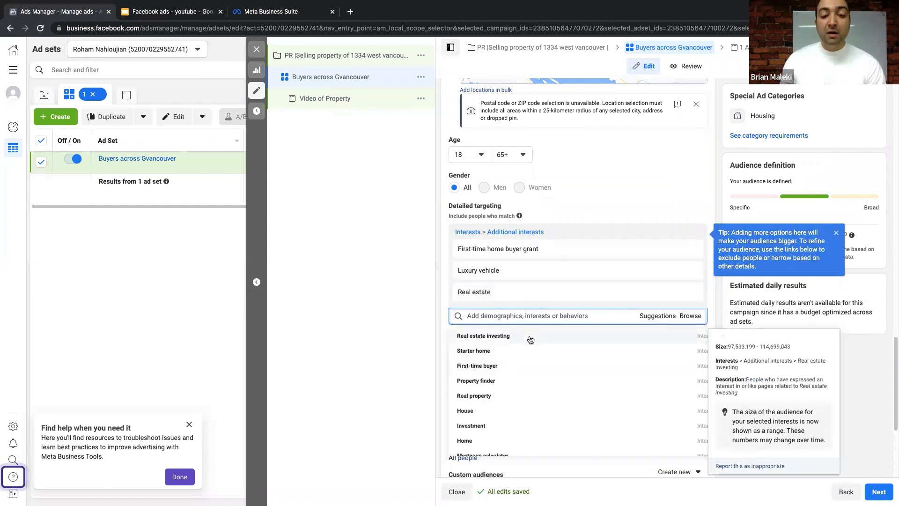
pyautogui.click(482, 366)
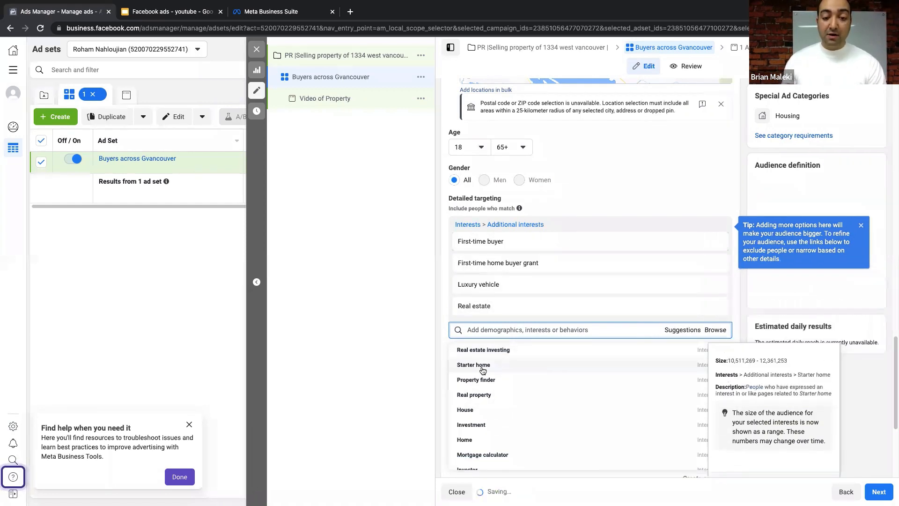
pyautogui.click(498, 361)
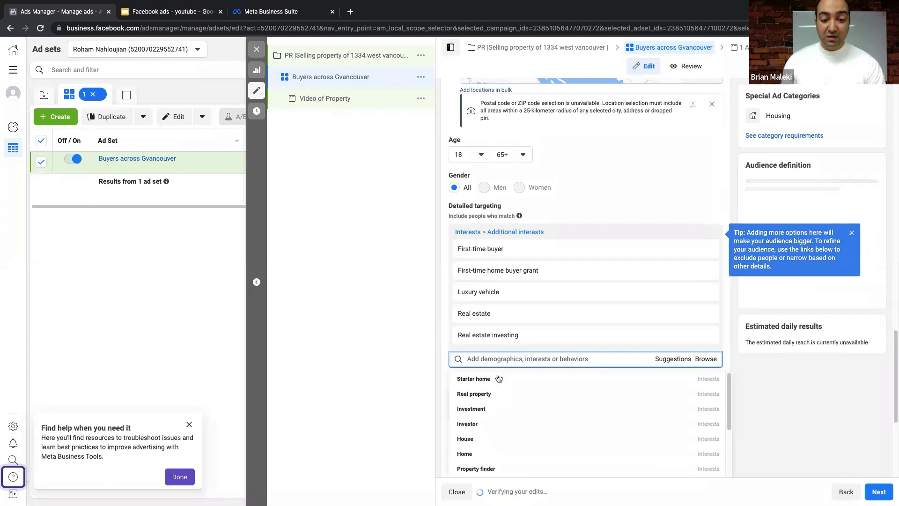
pyautogui.click(490, 396)
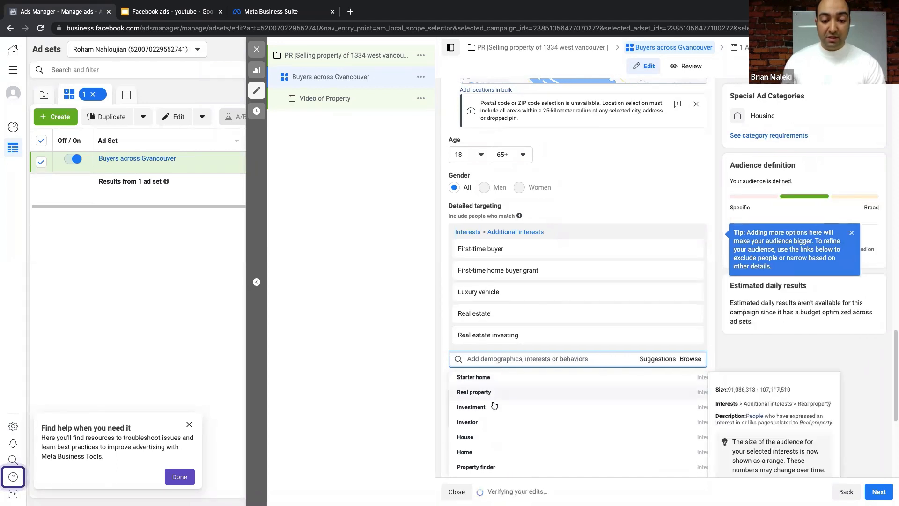
pyautogui.click(497, 411)
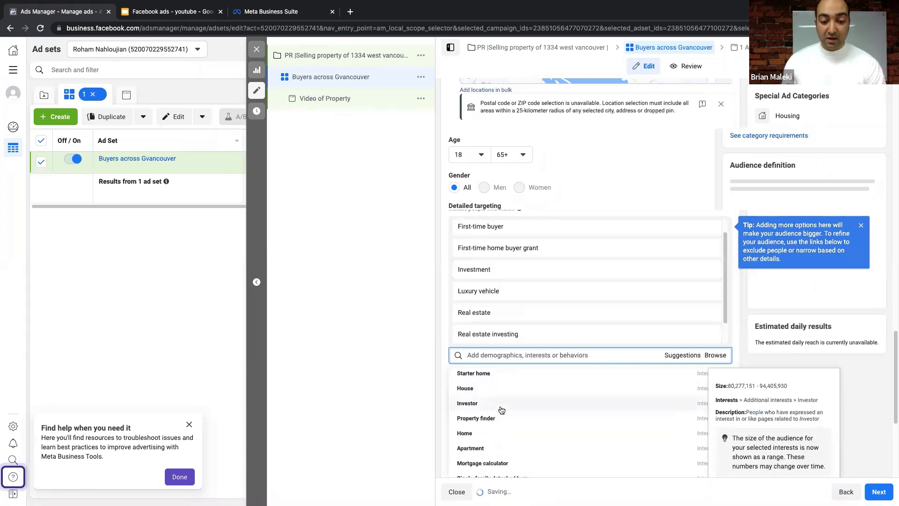
pyautogui.click(503, 426)
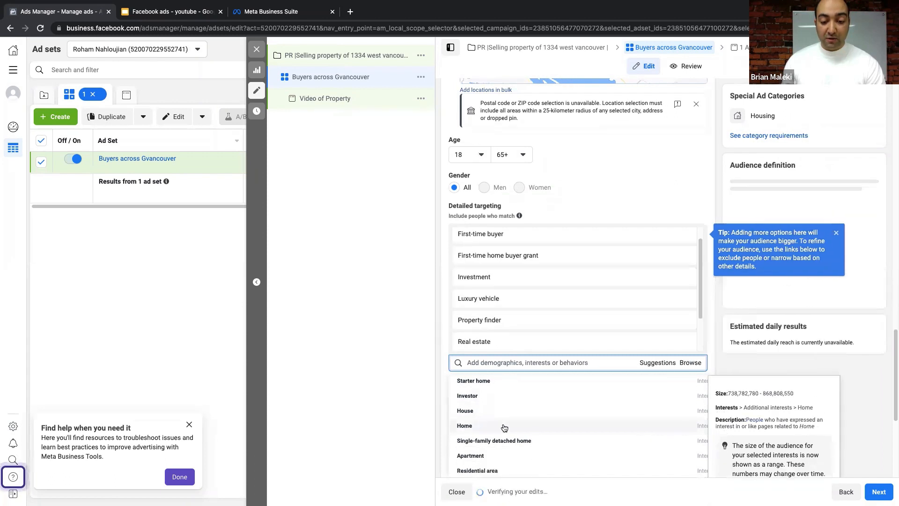
# - Add Mortgage loans and Business from further down the suggested interests
pyautogui.scroll(-2, 499, 429)
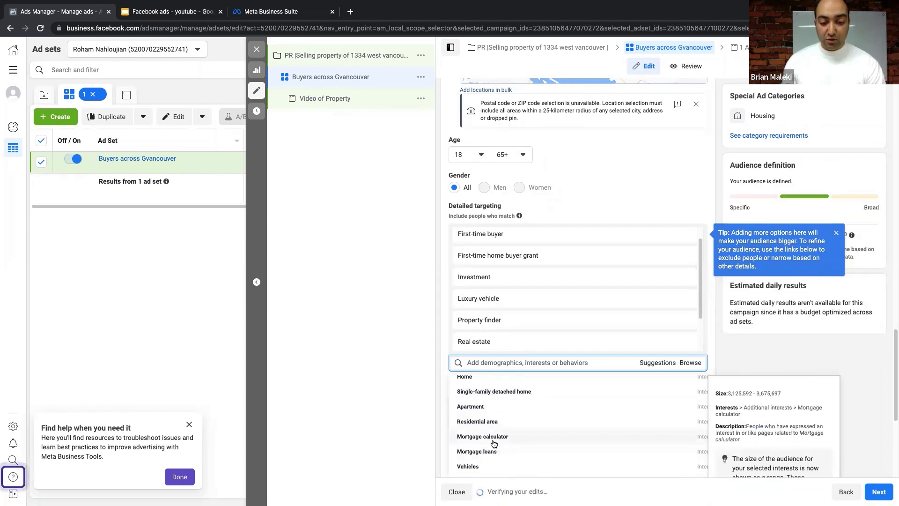
pyautogui.scroll(-2, 498, 435)
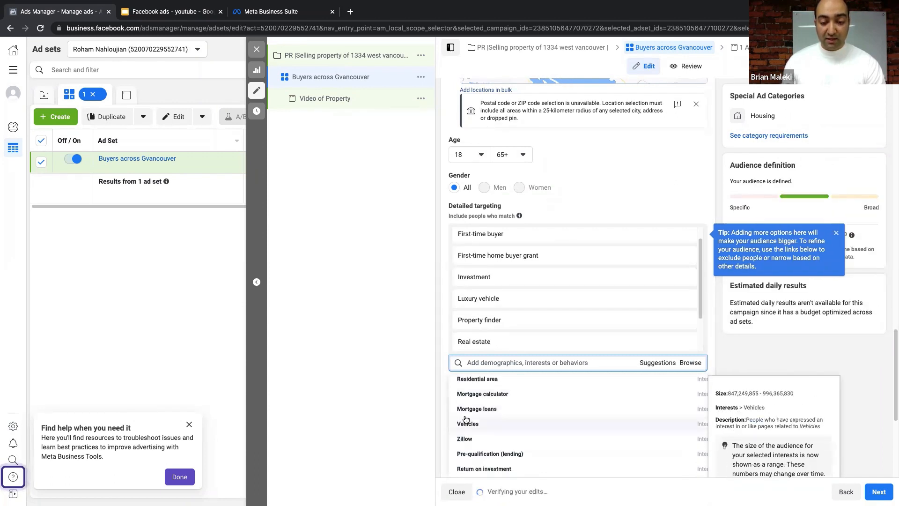
pyautogui.click(495, 410)
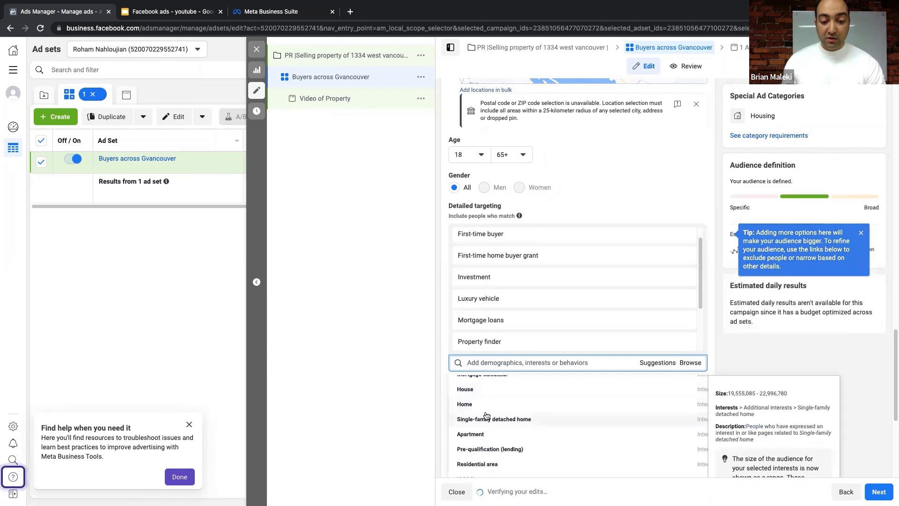
pyautogui.scroll(-2, 482, 412)
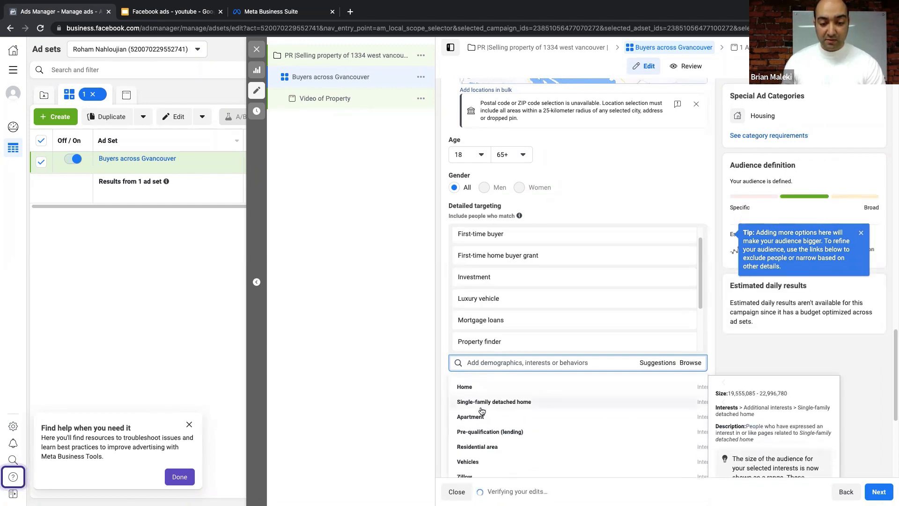
pyautogui.scroll(-3, 482, 411)
pyautogui.scroll(3, 475, 414)
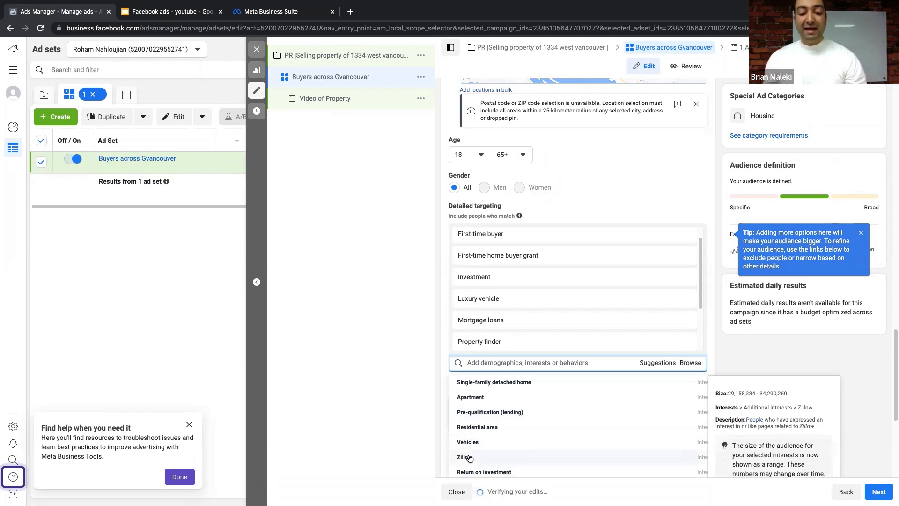
pyautogui.scroll(-1, 471, 456)
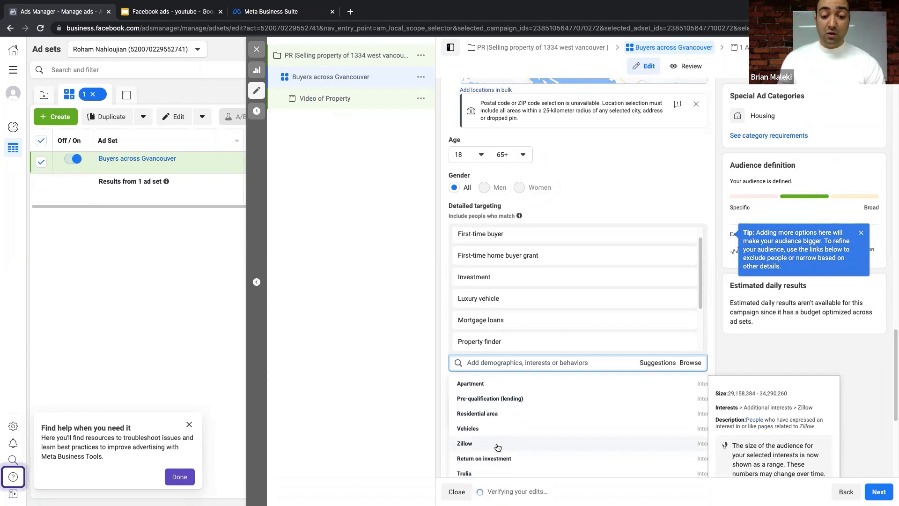
pyautogui.scroll(-1, 498, 447)
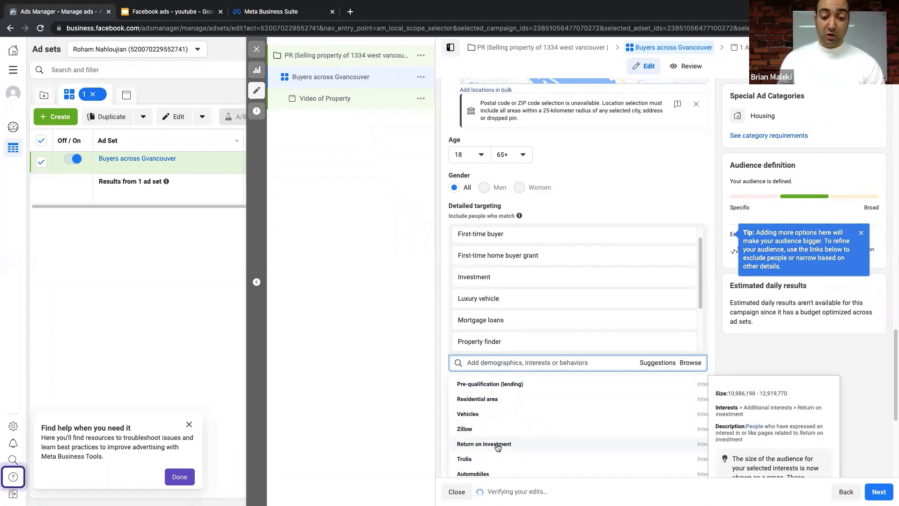
pyautogui.scroll(-3, 489, 430)
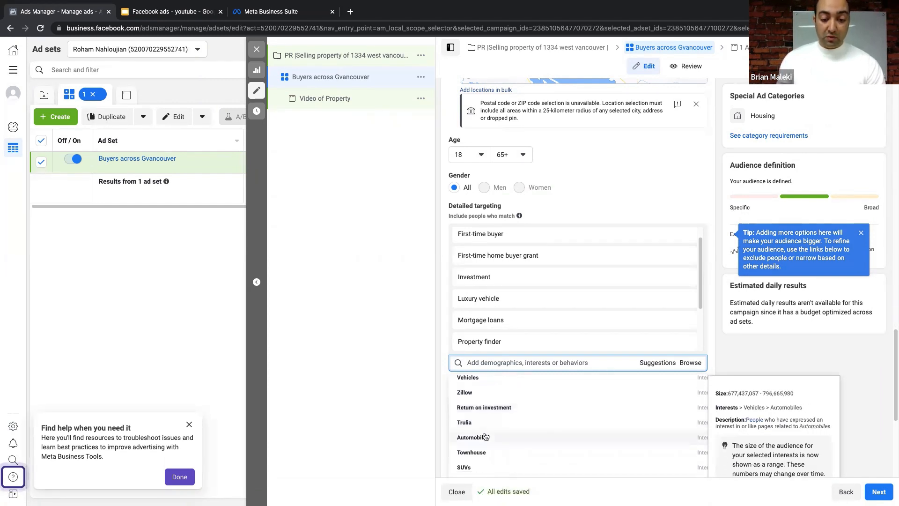
pyautogui.scroll(-2, 485, 435)
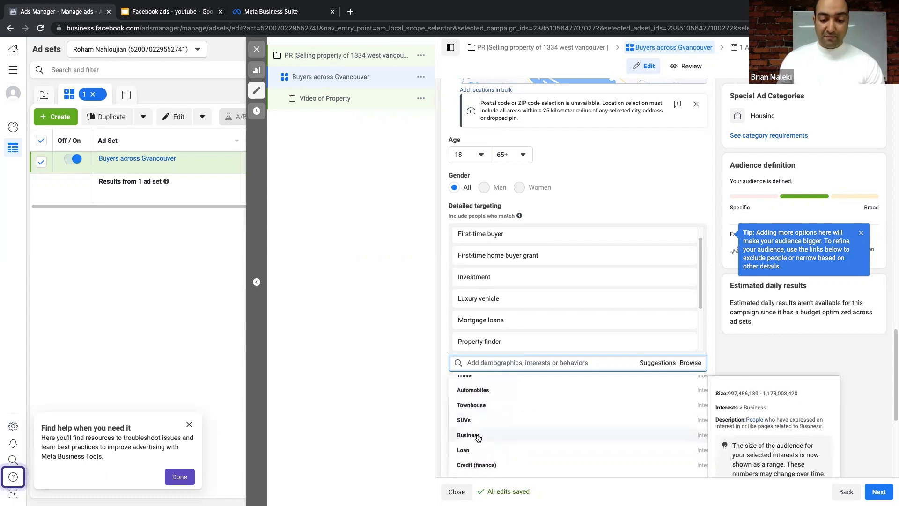
pyautogui.click(477, 435)
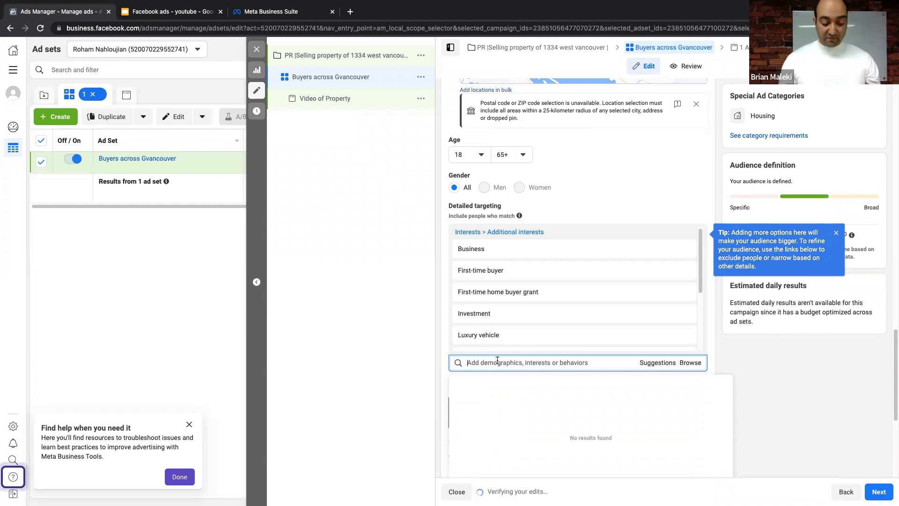
pyautogui.write('barak')
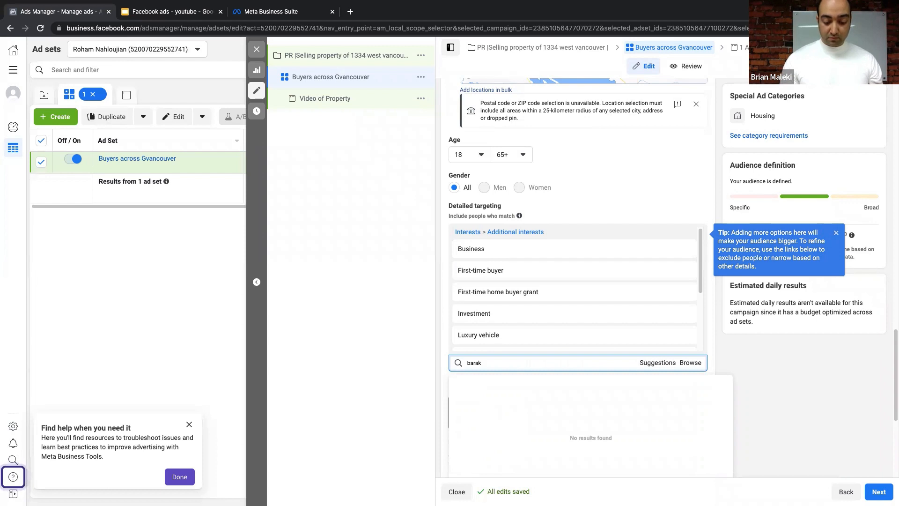
pyautogui.write(' oma')
pyautogui.press('BackSpace')
pyautogui.press('BackSpace')
pyautogui.press('BackSpace')
pyautogui.press('BackSpace')
pyautogui.press('BackSpace')
pyautogui.press('BackSpace')
pyautogui.press('BackSpace')
pyautogui.press('BackSpace')
pyautogui.press('BackSpace')
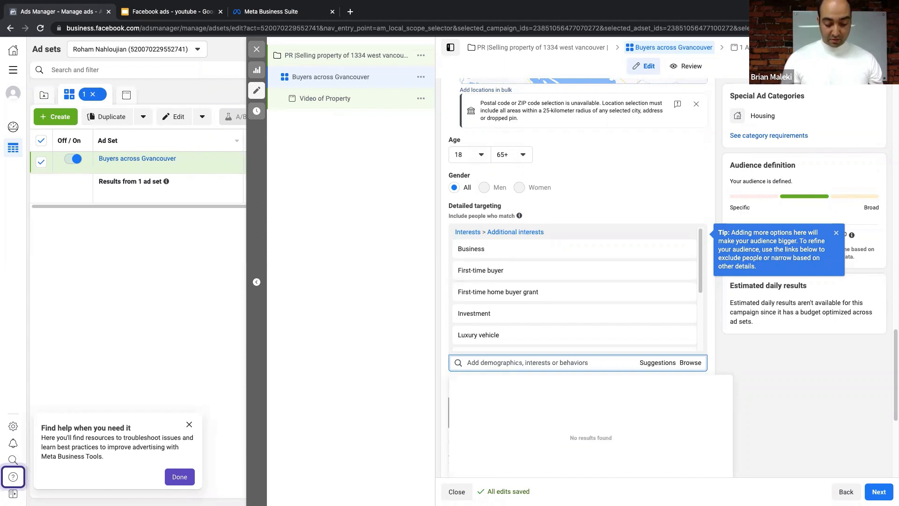
pyautogui.write('trump')
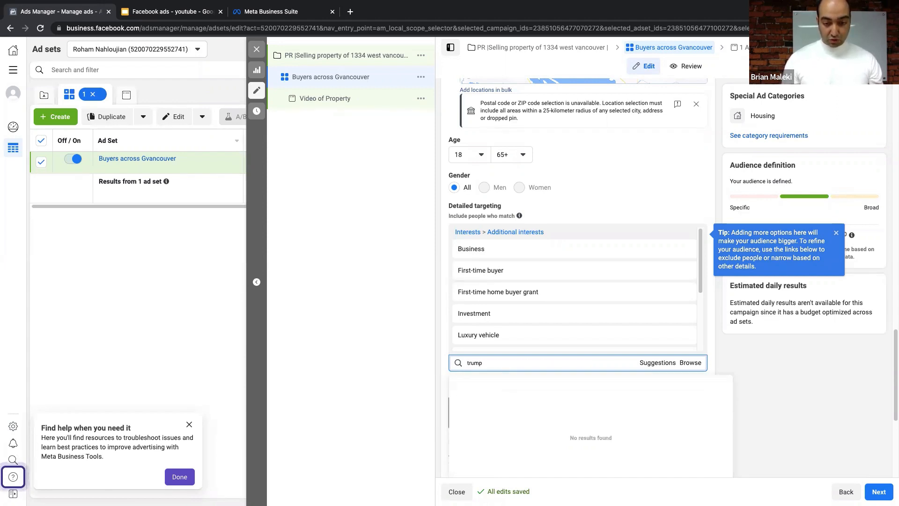
pyautogui.press('BackSpace')
pyautogui.press('BackSpace')
pyautogui.press('BackSpace')
pyautogui.press('BackSpace')
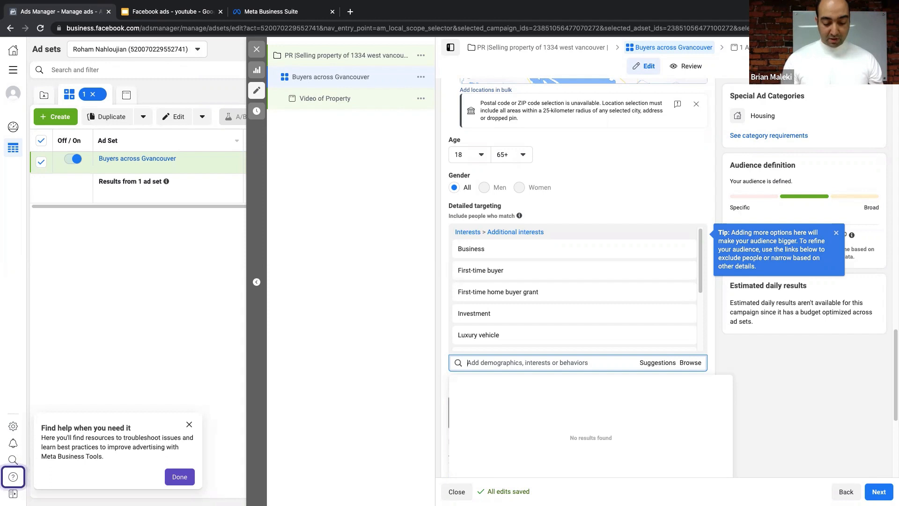
pyautogui.write('tony')
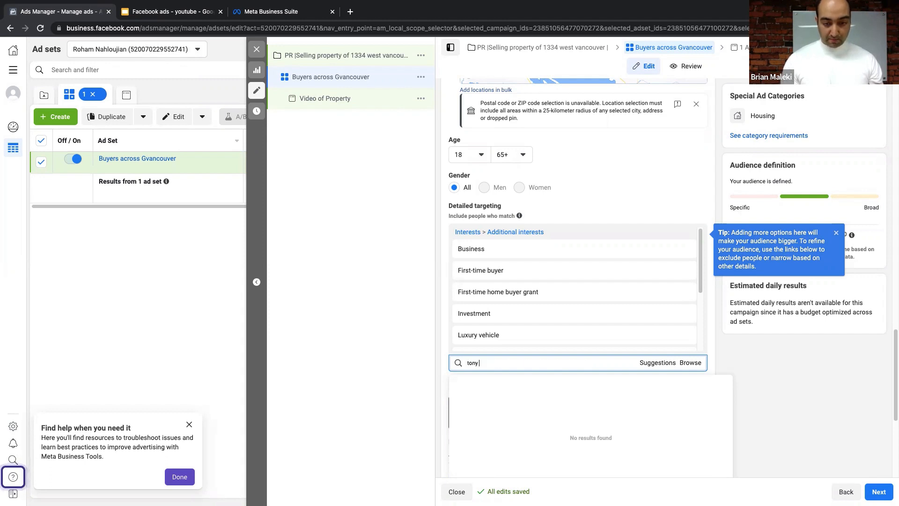
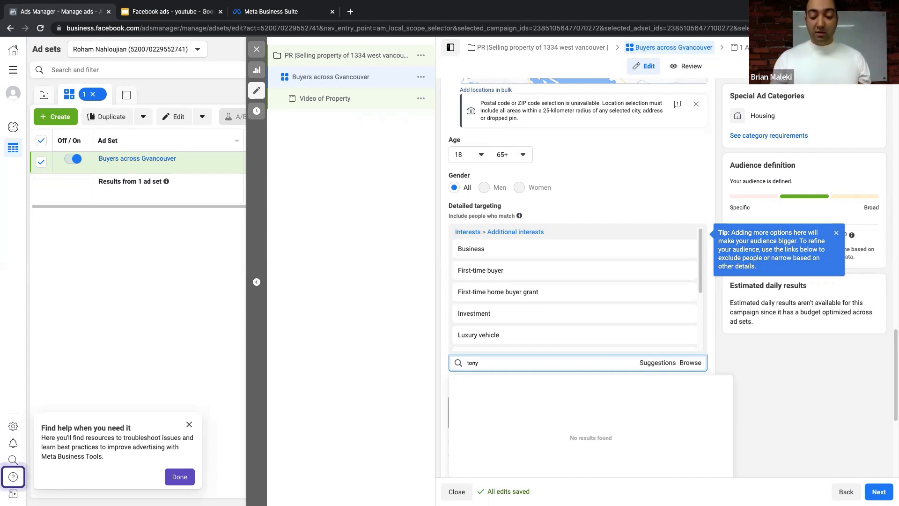
# - Erase the leftover interest search text and open the Languages setting for editing
pyautogui.press('BackSpace')
pyautogui.press('BackSpace')
pyautogui.press('BackSpace')
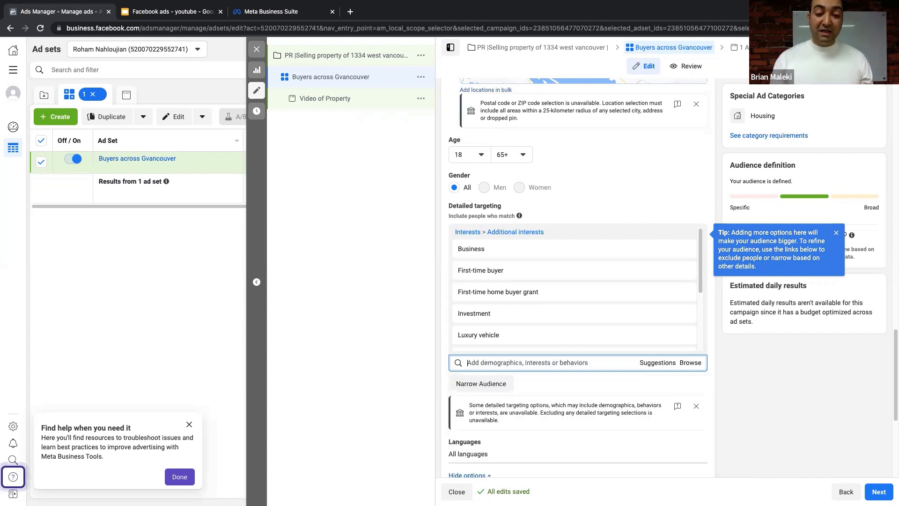
pyautogui.click(422, 339)
pyautogui.scroll(-3, 544, 323)
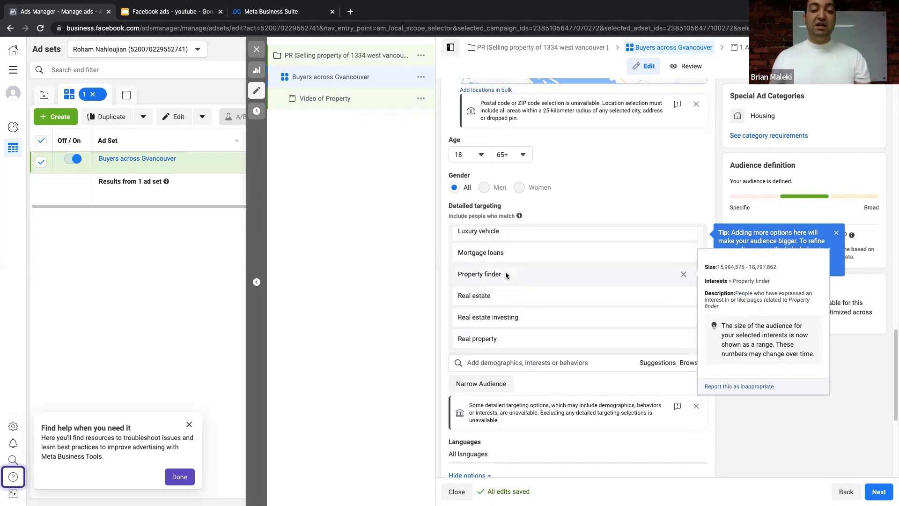
pyautogui.scroll(-3, 515, 265)
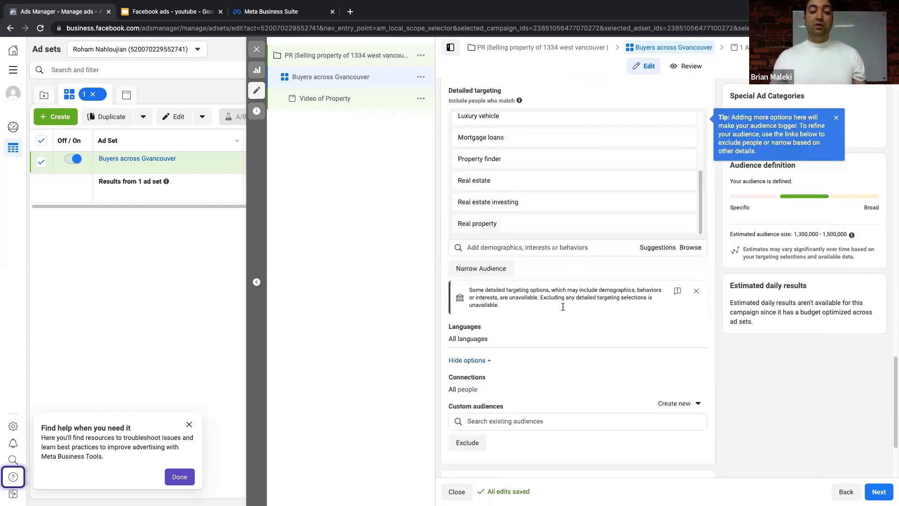
pyautogui.scroll(-1, 563, 307)
pyautogui.click(695, 287)
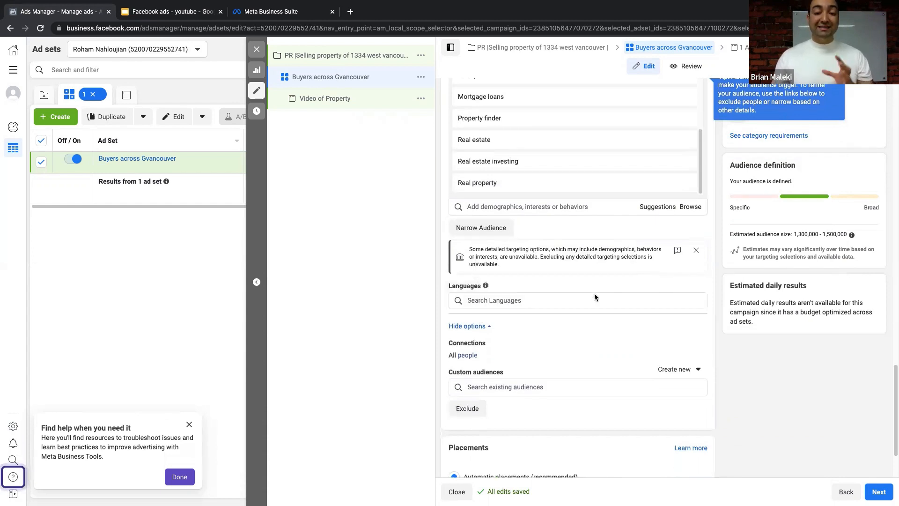
# - Leave the language search empty so no language restriction applies
pyautogui.click(572, 297)
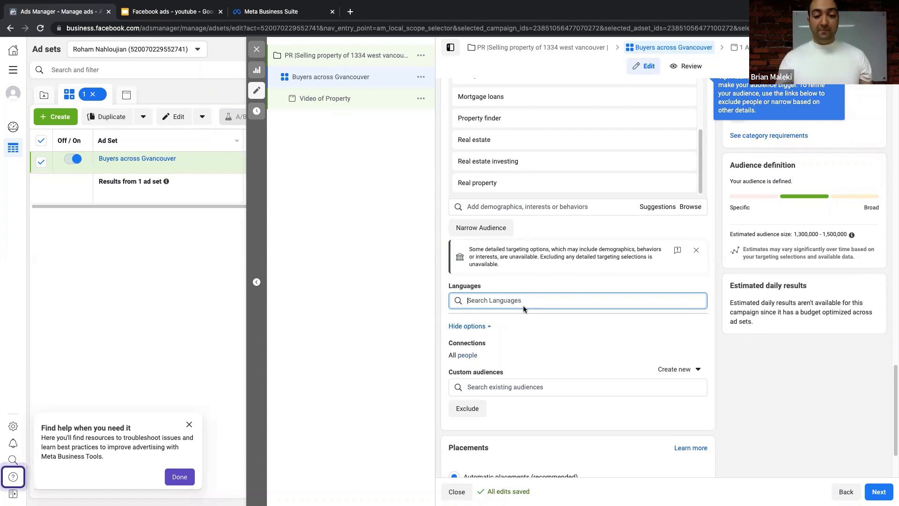
pyautogui.scroll(-1, 523, 305)
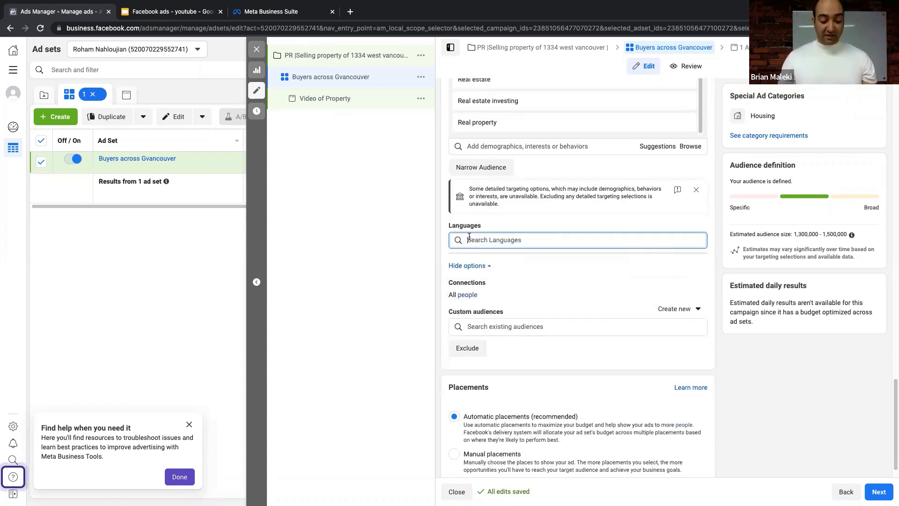
pyautogui.write('e')
pyautogui.press('BackSpace')
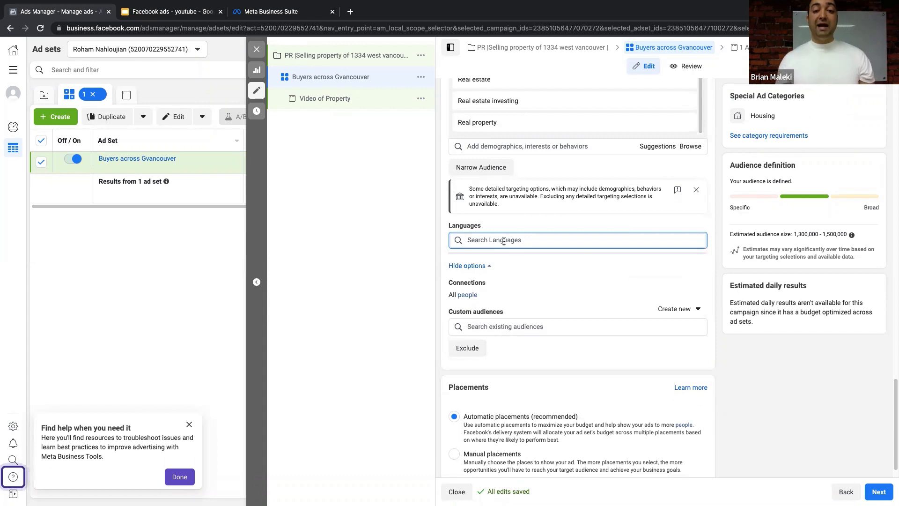
pyautogui.click(425, 239)
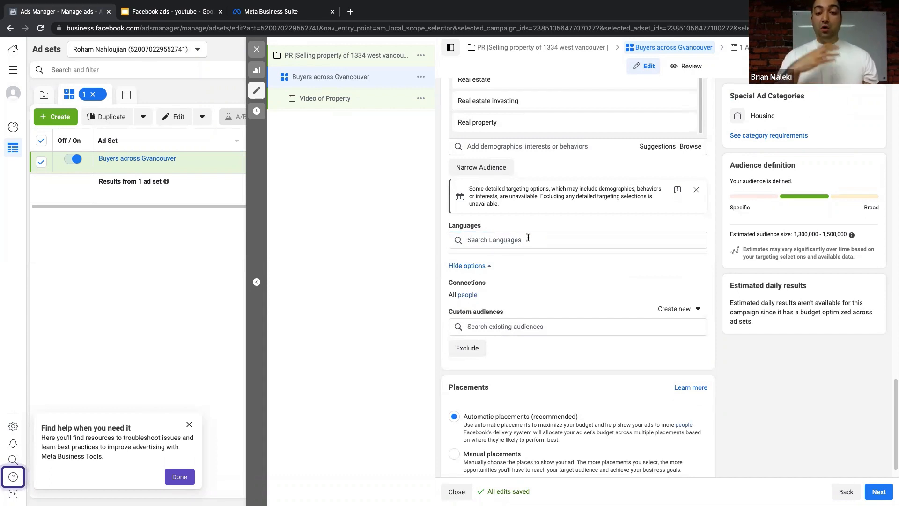
# - Open the Connections setting and list the available connection types
pyautogui.scroll(-1, 544, 277)
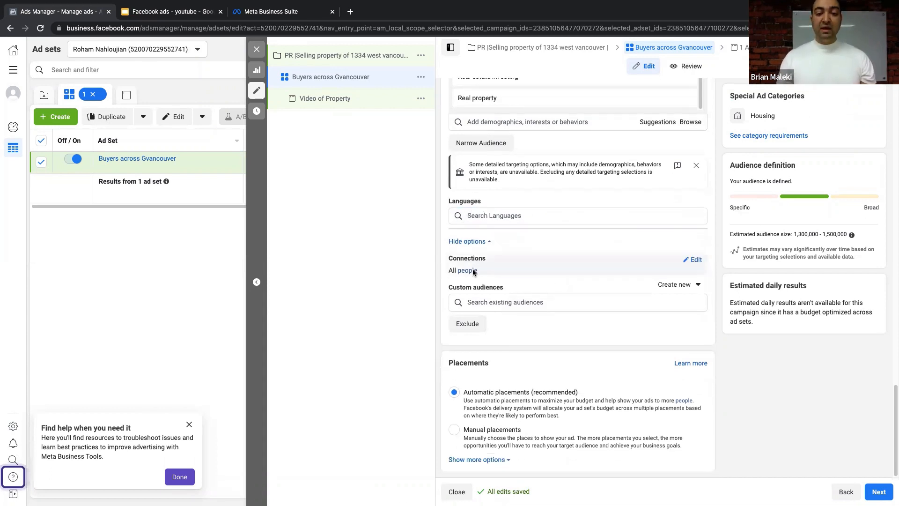
pyautogui.click(695, 259)
pyautogui.click(538, 272)
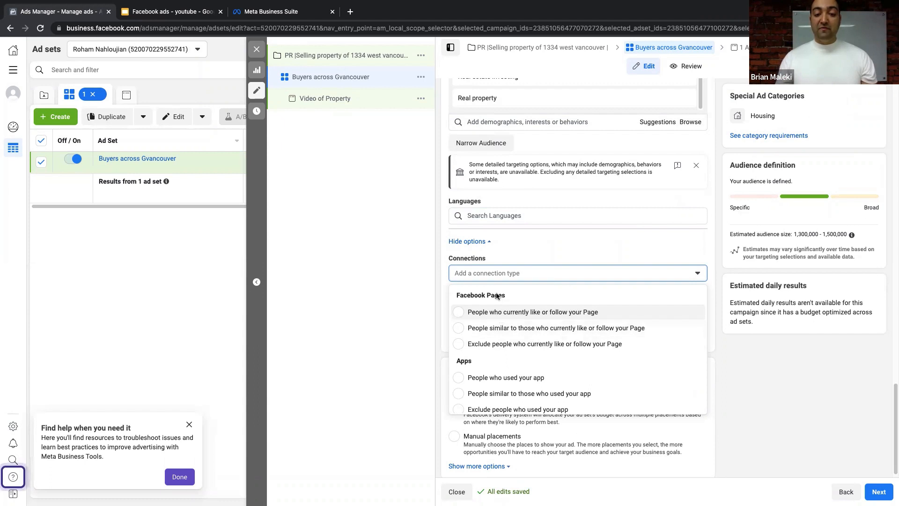
# - Try the connection types 'Exclude people who like your Page', then 'People who like your Page'
pyautogui.scroll(-2, 499, 316)
pyautogui.scroll(2, 487, 304)
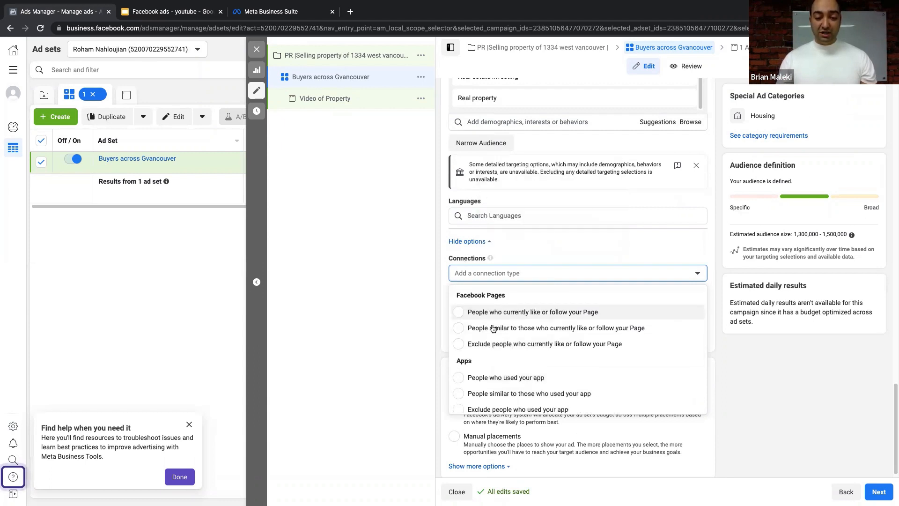
pyautogui.scroll(-2, 491, 327)
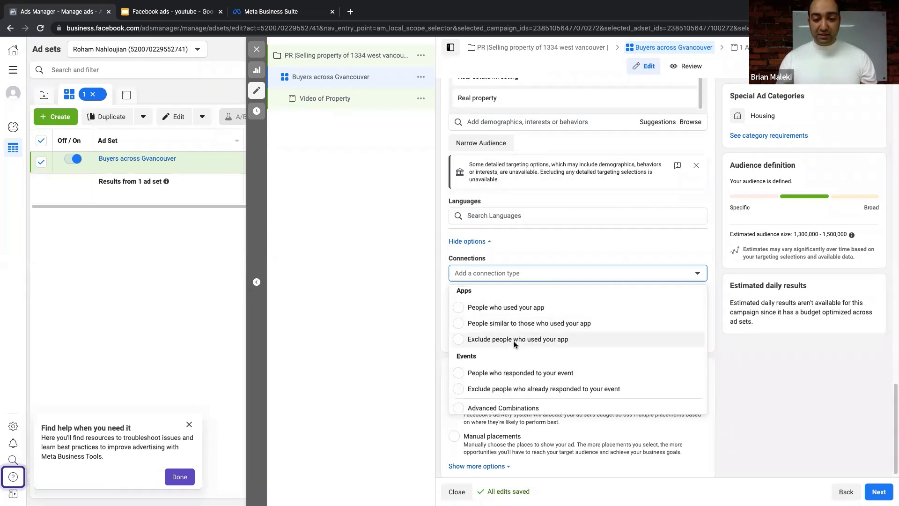
pyautogui.scroll(1, 513, 340)
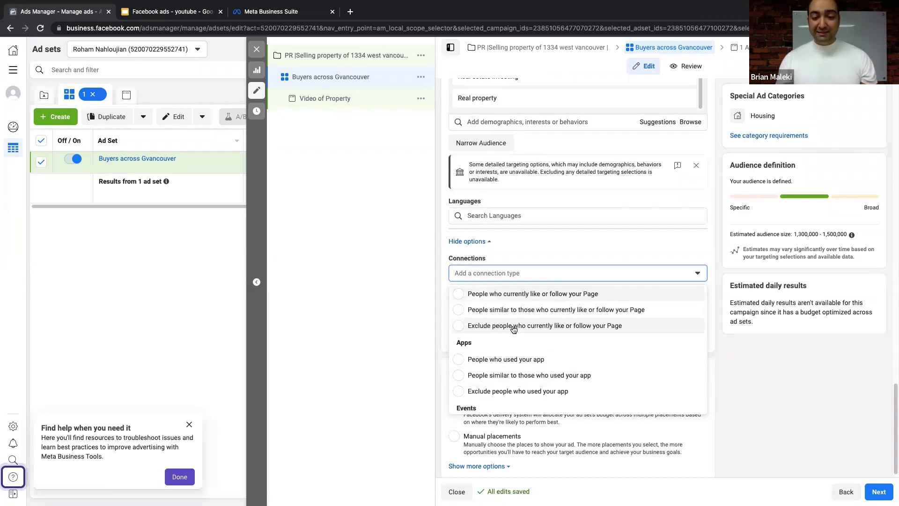
pyautogui.click(545, 326)
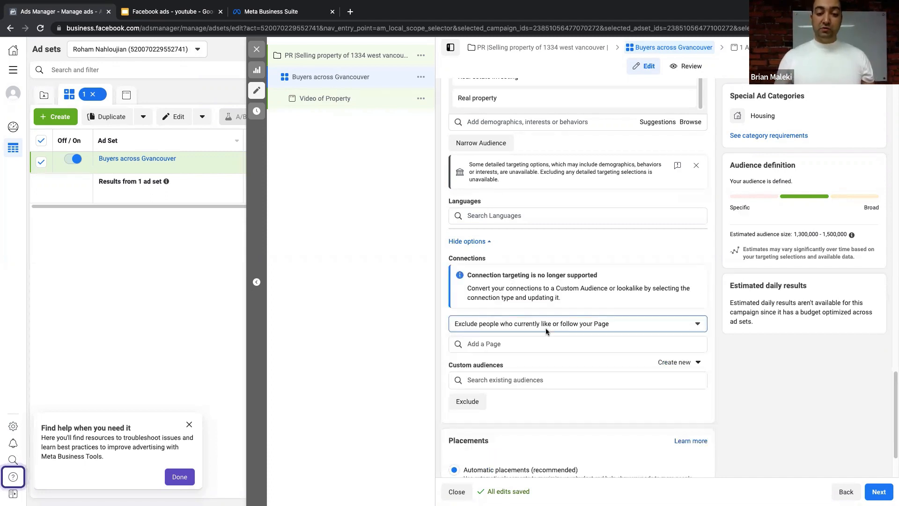
pyautogui.click(546, 328)
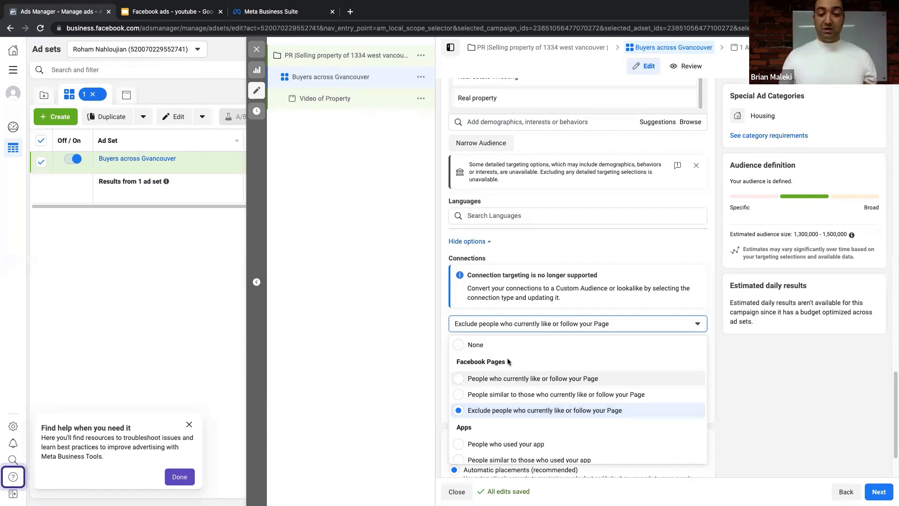
pyautogui.click(519, 380)
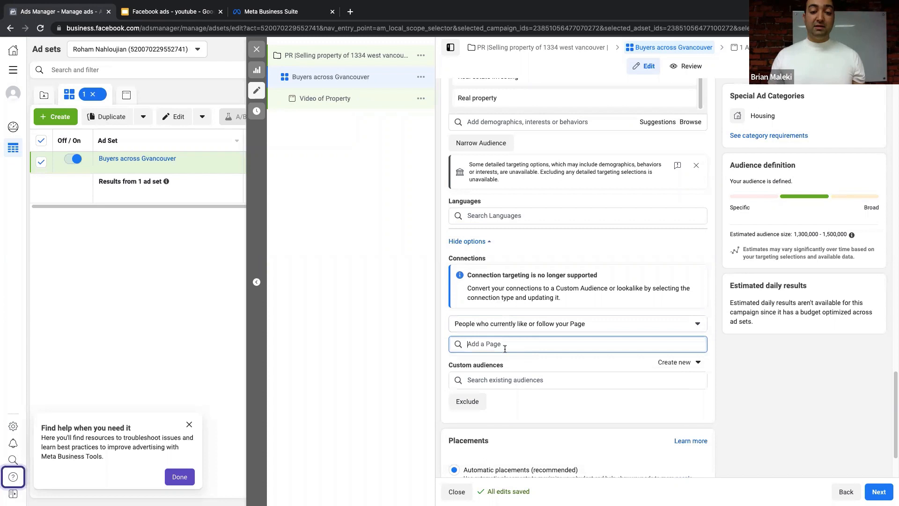
# - Switch back to excluding Page followers, then set connection type to None and check custom audiences
pyautogui.click(513, 323)
pyautogui.click(510, 410)
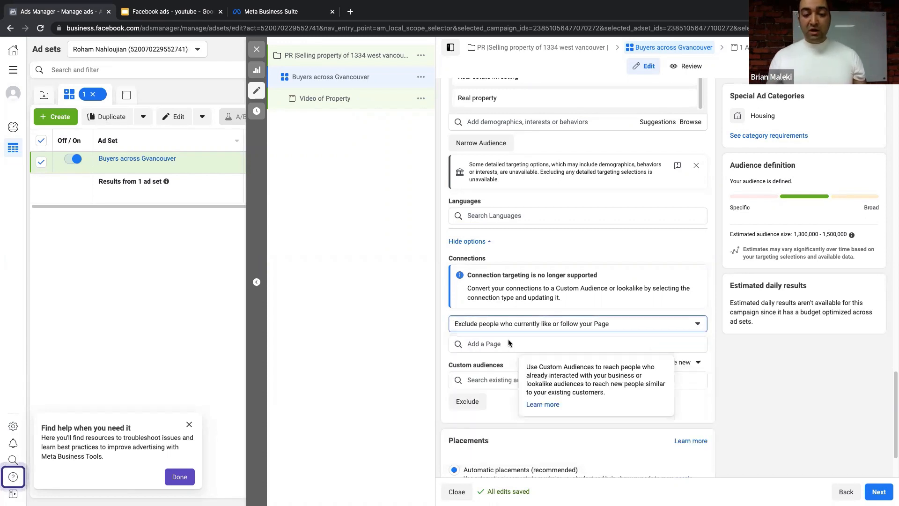
pyautogui.click(512, 323)
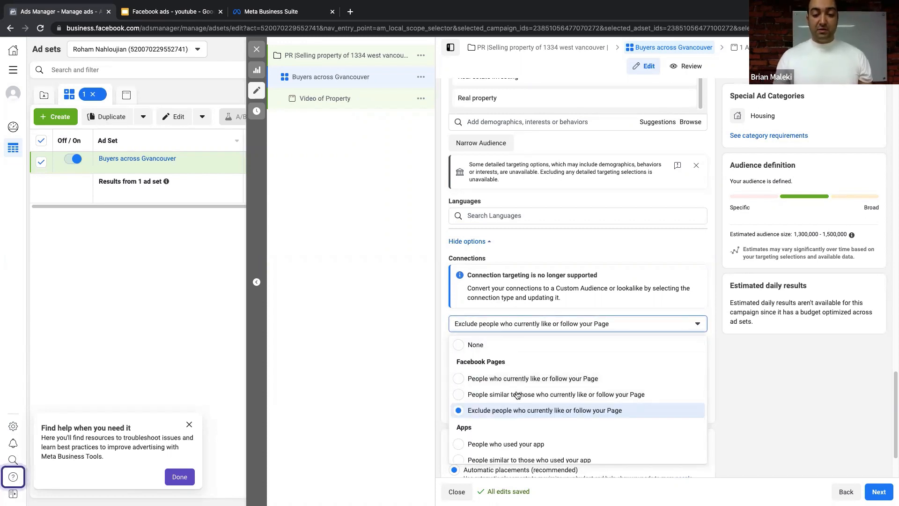
pyautogui.click(507, 356)
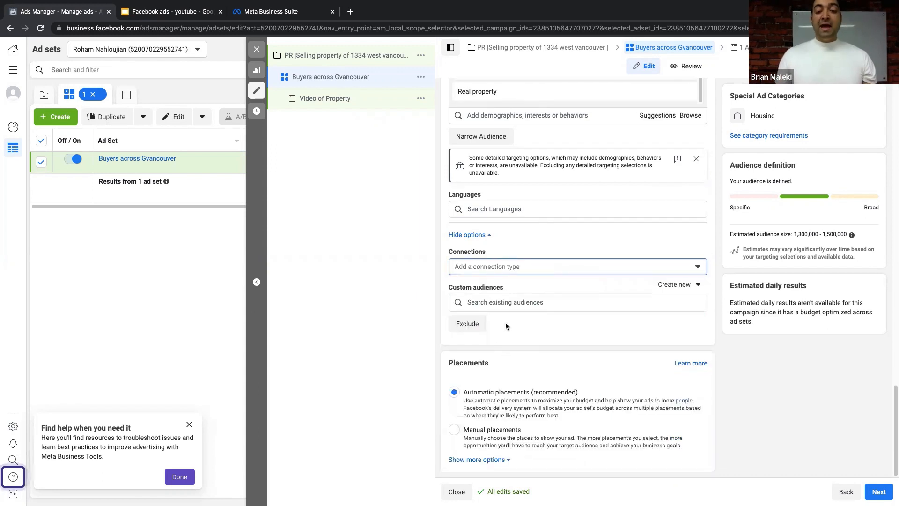
pyautogui.click(533, 301)
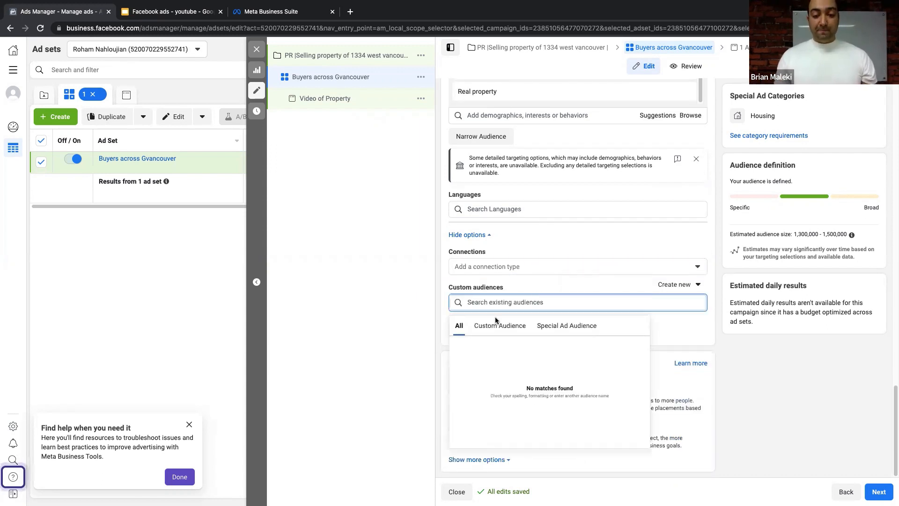
pyautogui.click(510, 313)
pyautogui.click(512, 302)
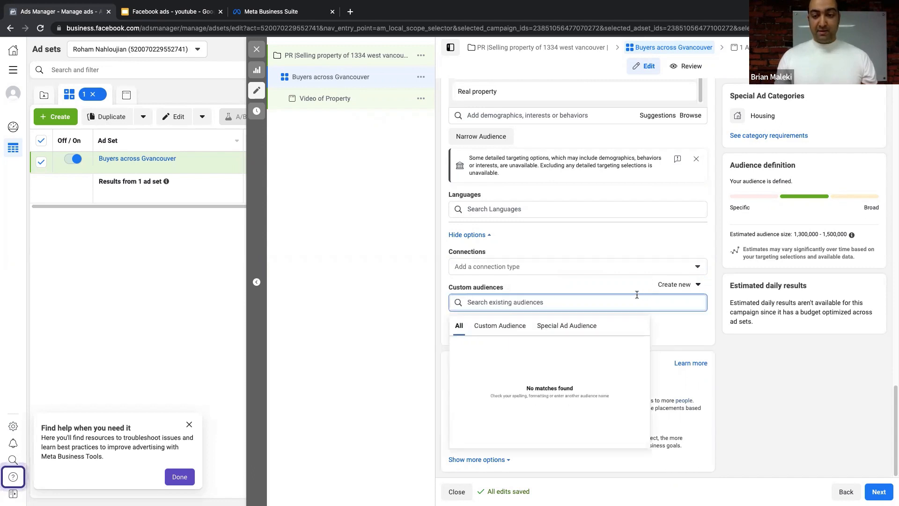
pyautogui.click(534, 302)
pyautogui.click(585, 288)
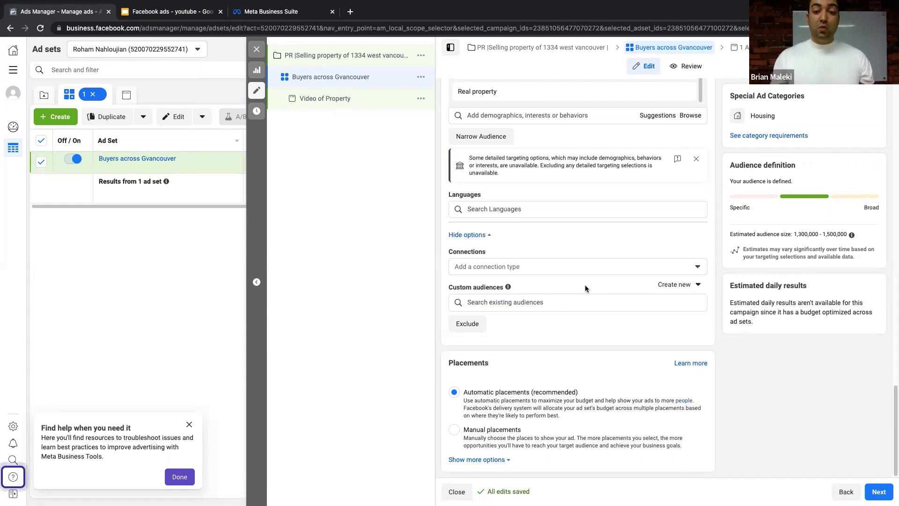
pyautogui.click(548, 298)
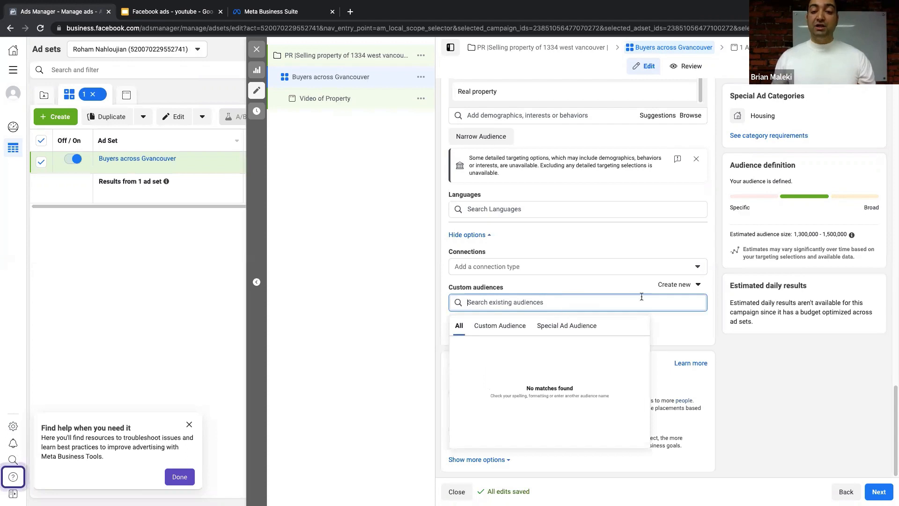
pyautogui.click(681, 288)
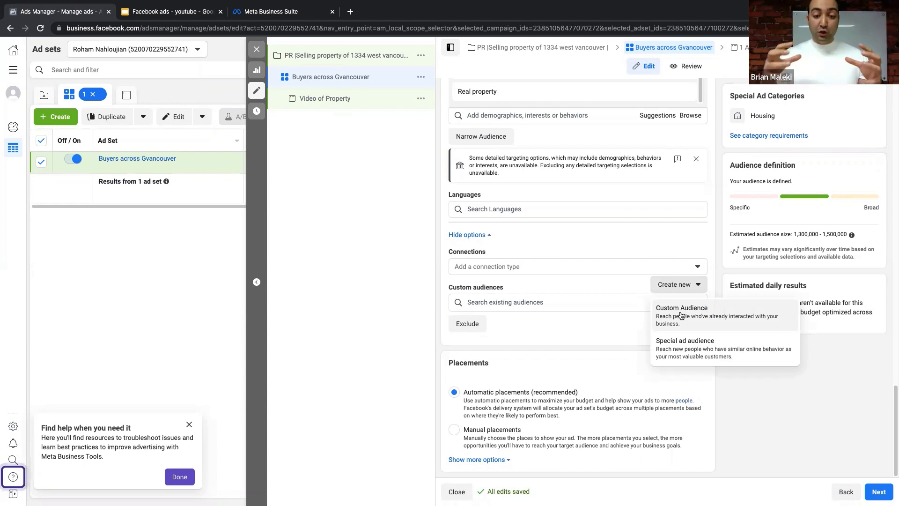
pyautogui.click(534, 304)
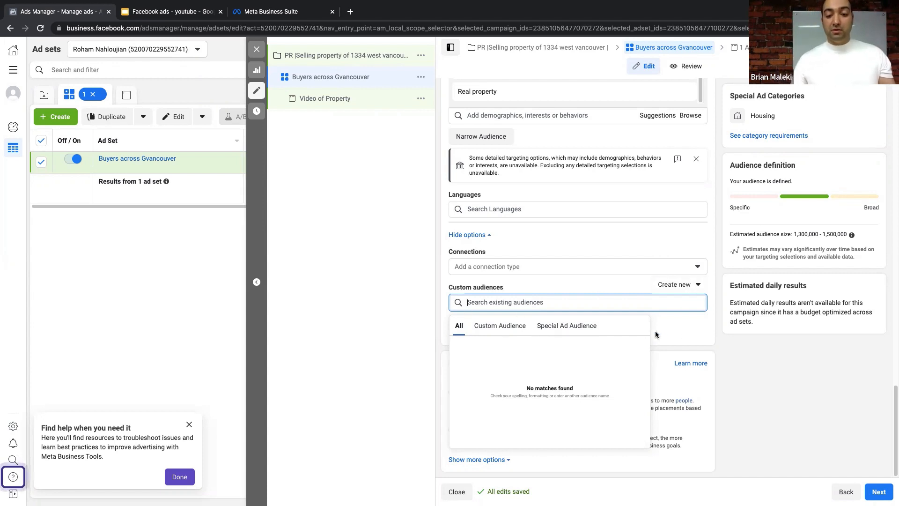
pyautogui.click(769, 367)
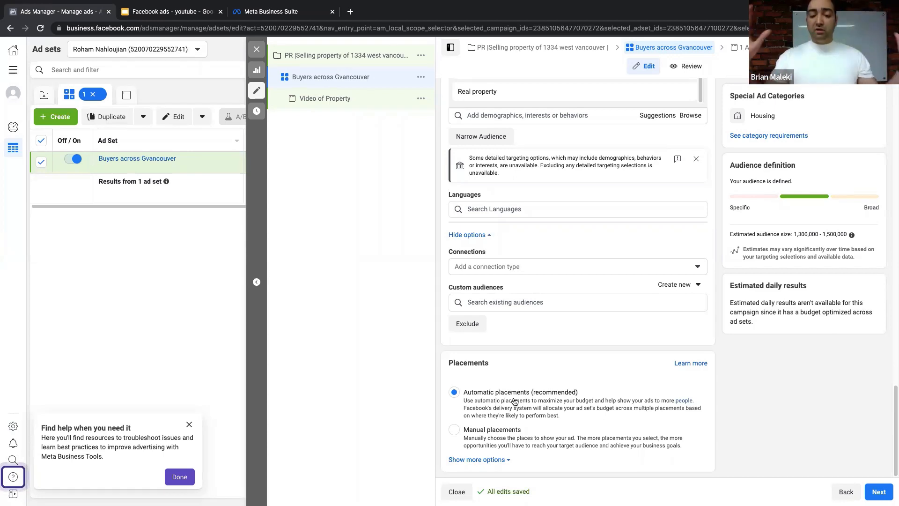
# - Switch the ad set from automatic to Manual placements
pyautogui.click(511, 431)
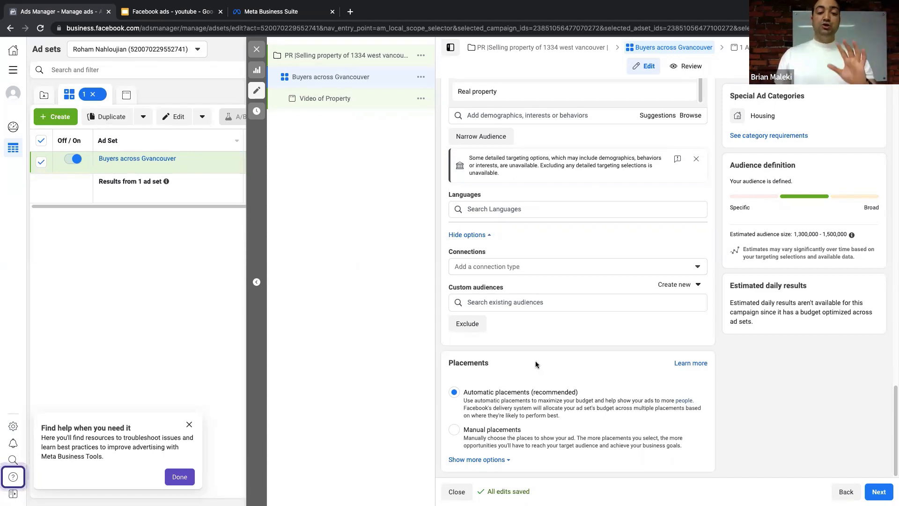
pyautogui.scroll(-5, 535, 356)
pyautogui.scroll(-1, 535, 348)
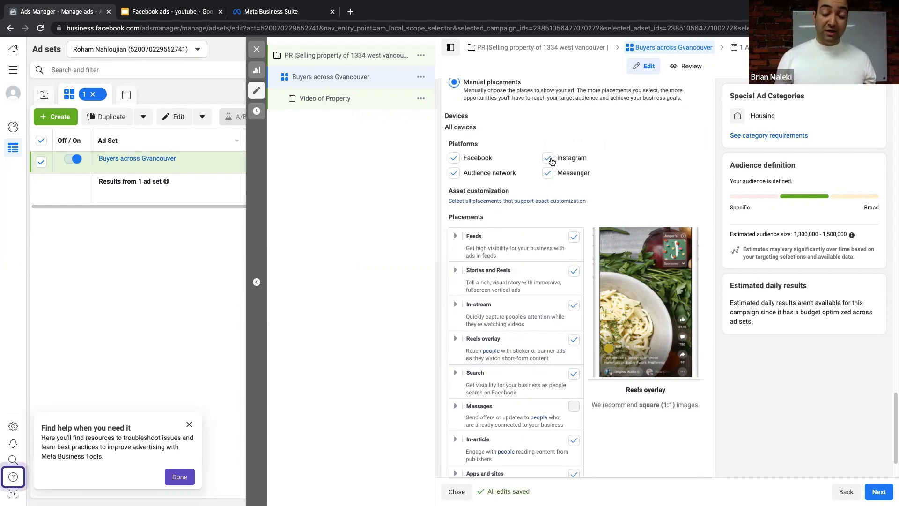
pyautogui.scroll(2, 510, 159)
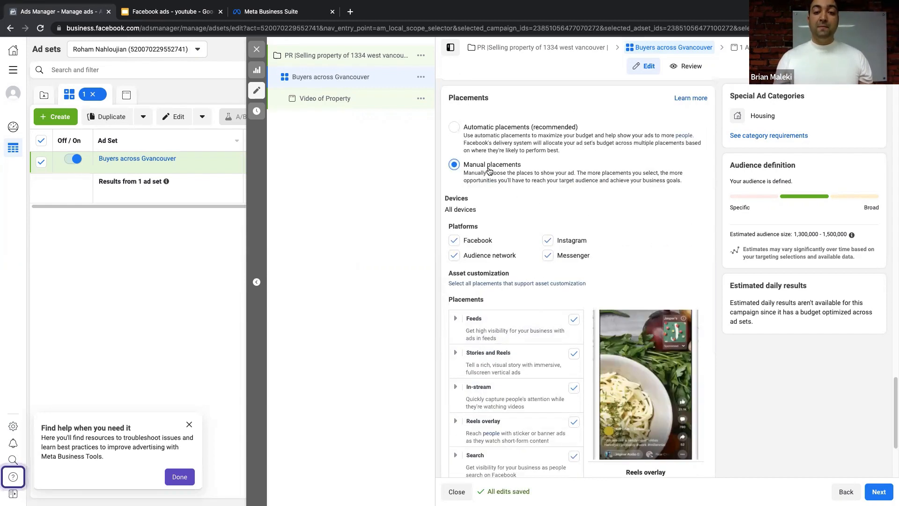
pyautogui.scroll(-1, 493, 171)
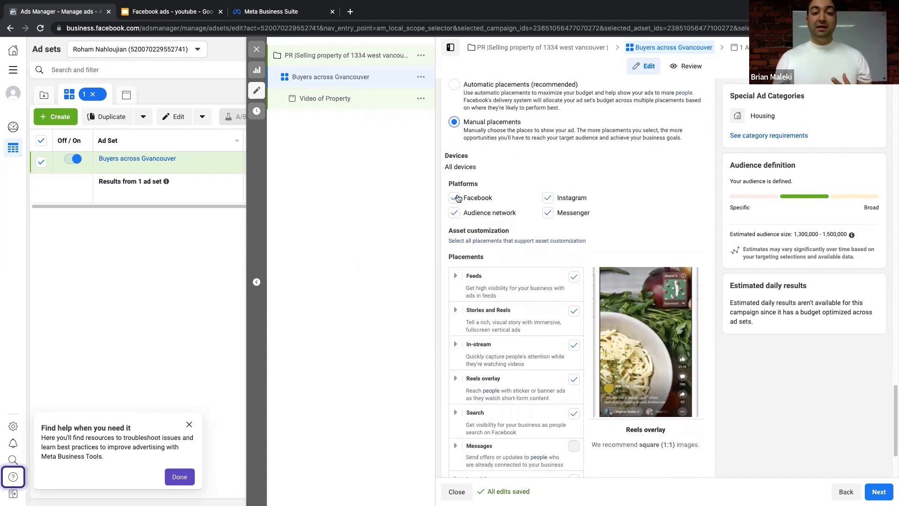
# - Keep Facebook, Instagram, Audience Network and Messenger all checked as platforms
pyautogui.click(547, 197)
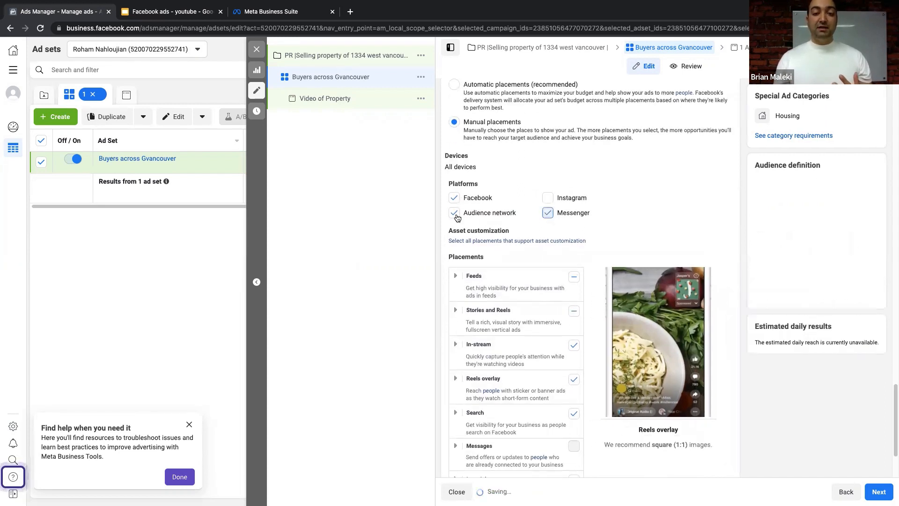
pyautogui.click(454, 213)
pyautogui.scroll(-1, 549, 248)
pyautogui.click(454, 167)
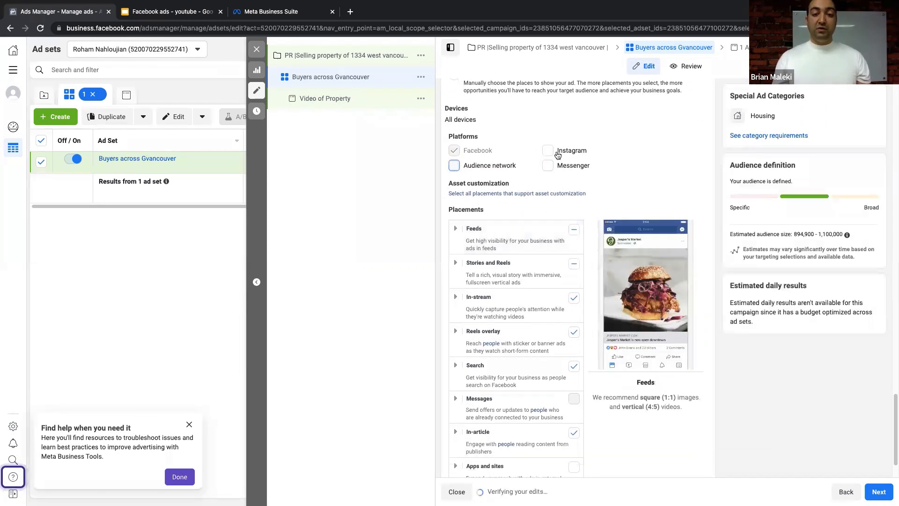
pyautogui.click(549, 151)
pyautogui.click(546, 168)
# - Expand Feeds to list its individual placements
pyautogui.scroll(-1, 532, 189)
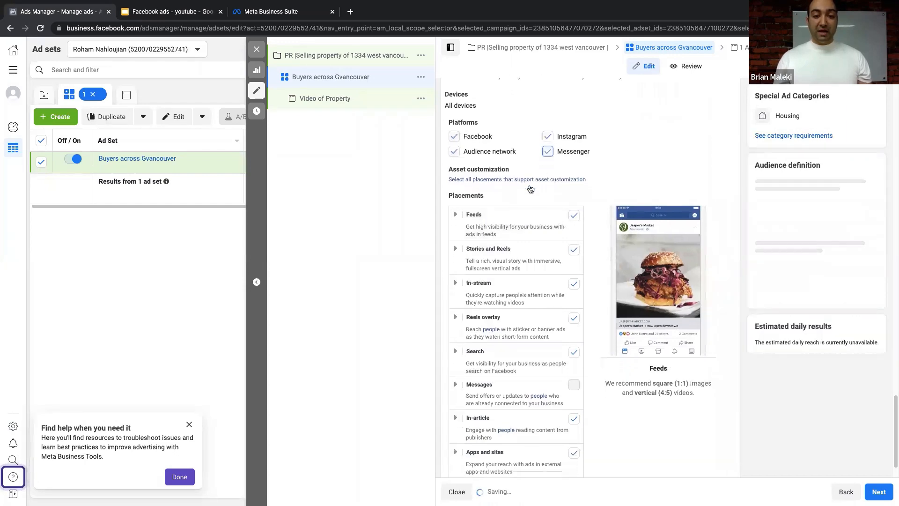
pyautogui.click(455, 210)
pyautogui.scroll(-1, 503, 191)
pyautogui.scroll(-1, 503, 191)
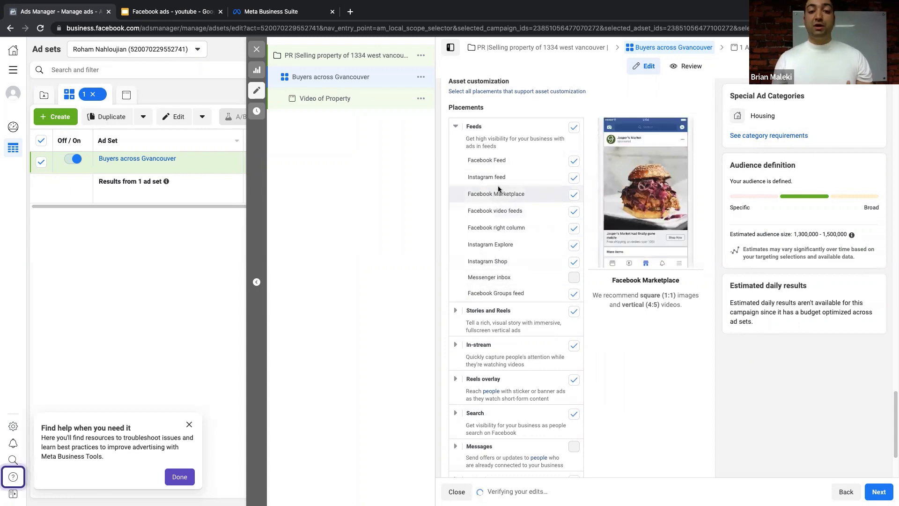
# - Expand Stories and Reels and uncheck the Facebook Stories placement
pyautogui.scroll(-3, 499, 184)
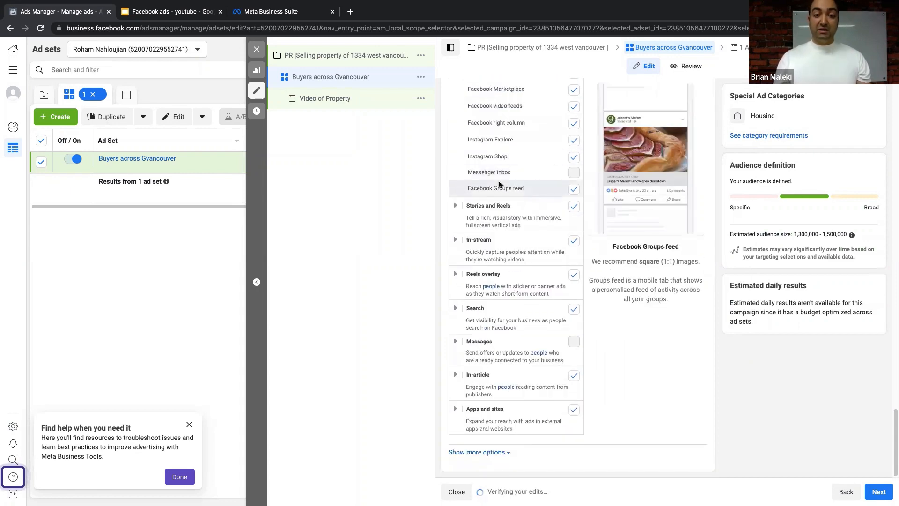
pyautogui.click(456, 206)
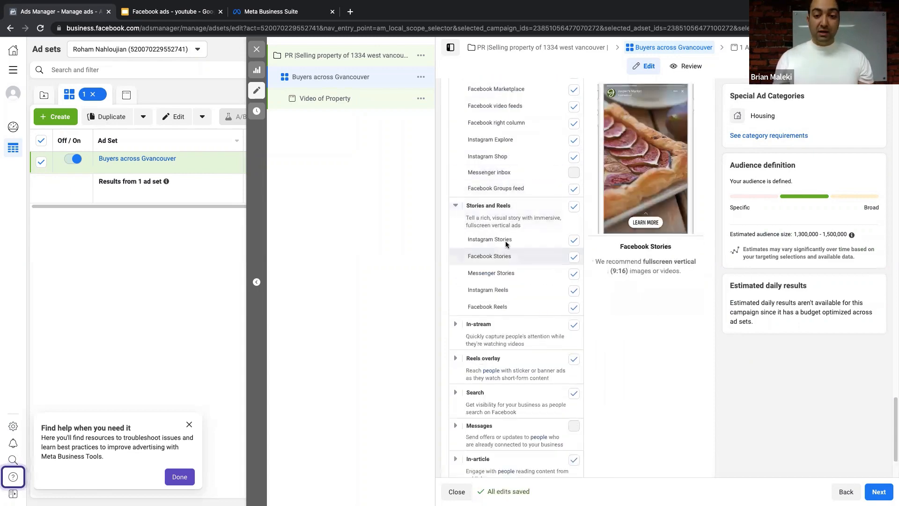
pyautogui.click(574, 257)
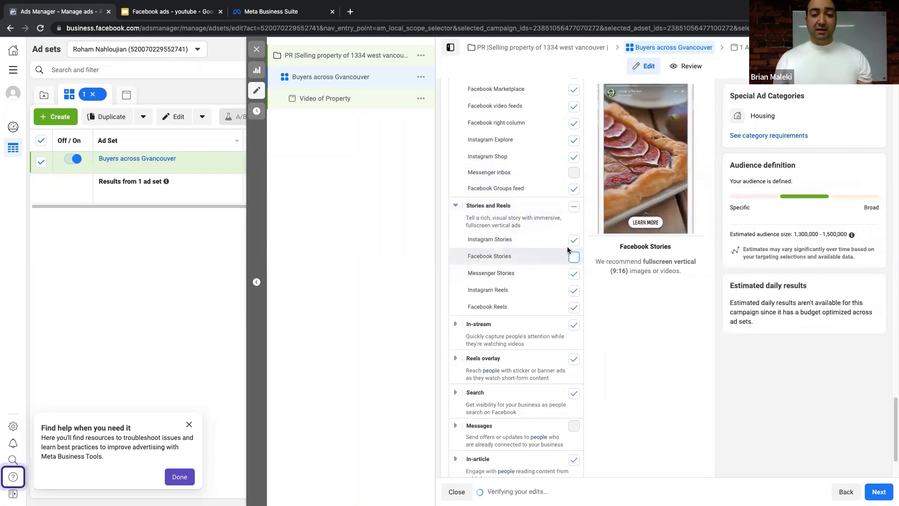
# - Check the estimated audience size figure and its info tooltip
pyautogui.scroll(-4, 557, 281)
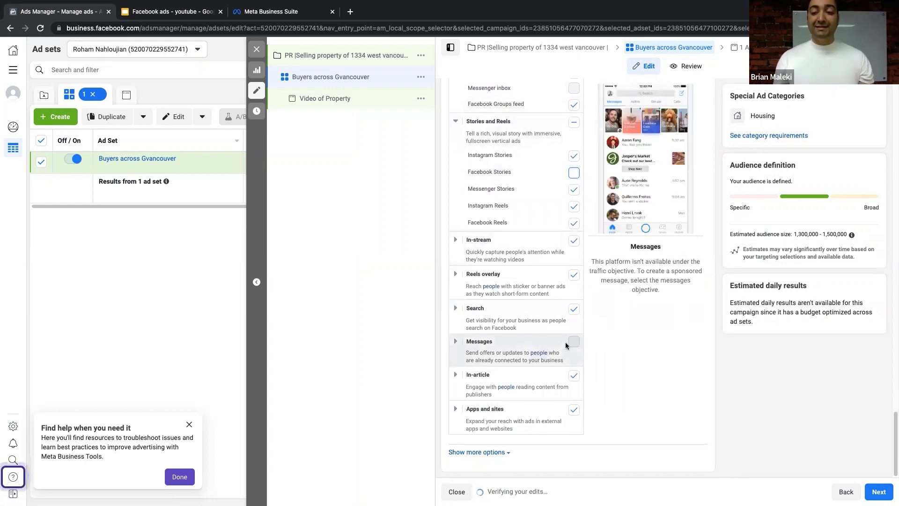
pyautogui.moveTo(788, 234); pyautogui.dragTo(849, 235)
pyautogui.moveTo(849, 235)
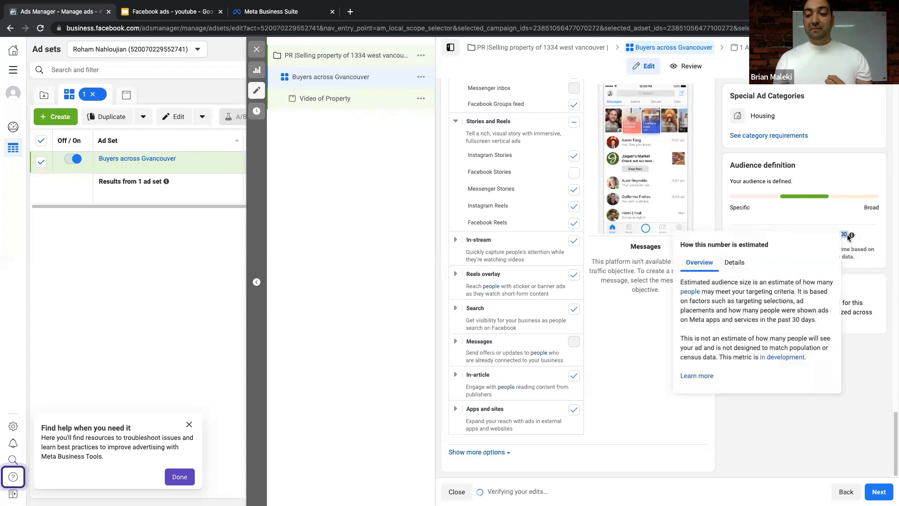
pyautogui.click(860, 262)
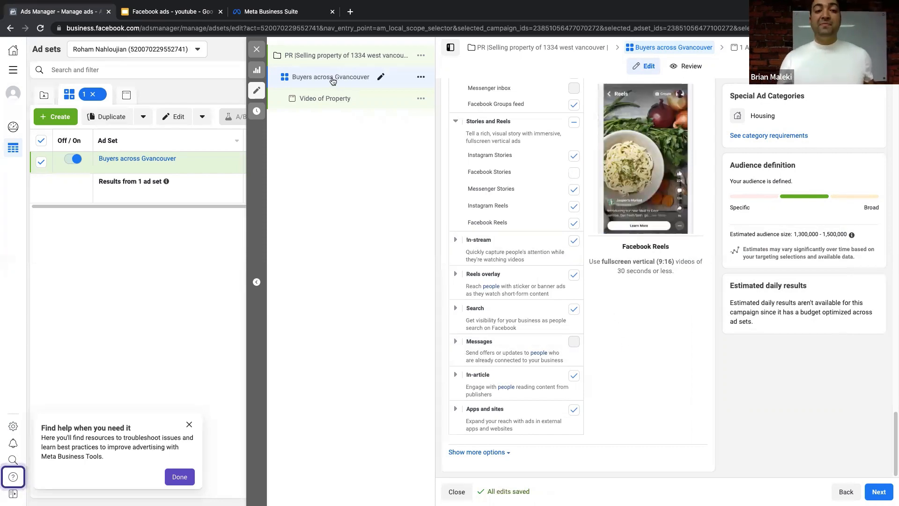
# - Open the Video of Property ad, set its Facebook Page to Srservice and check the linked Instagram account
pyautogui.click(325, 98)
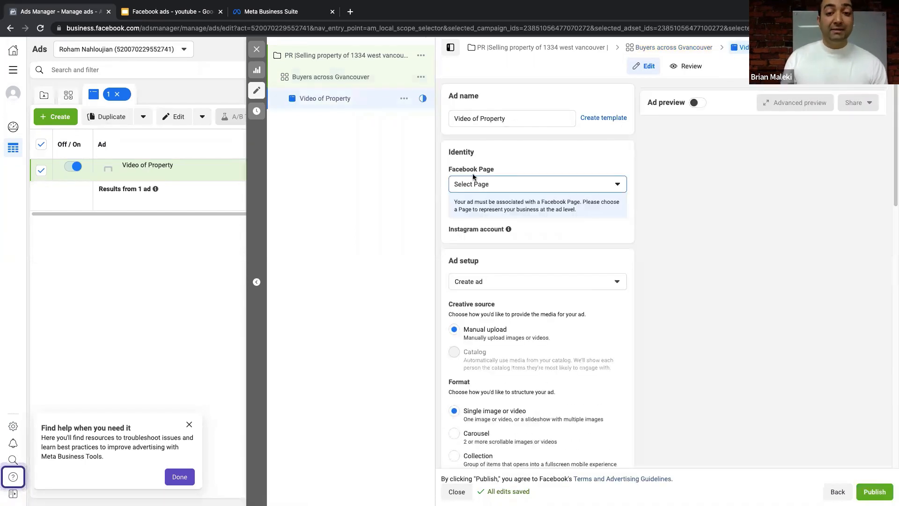
pyautogui.click(513, 184)
pyautogui.click(506, 244)
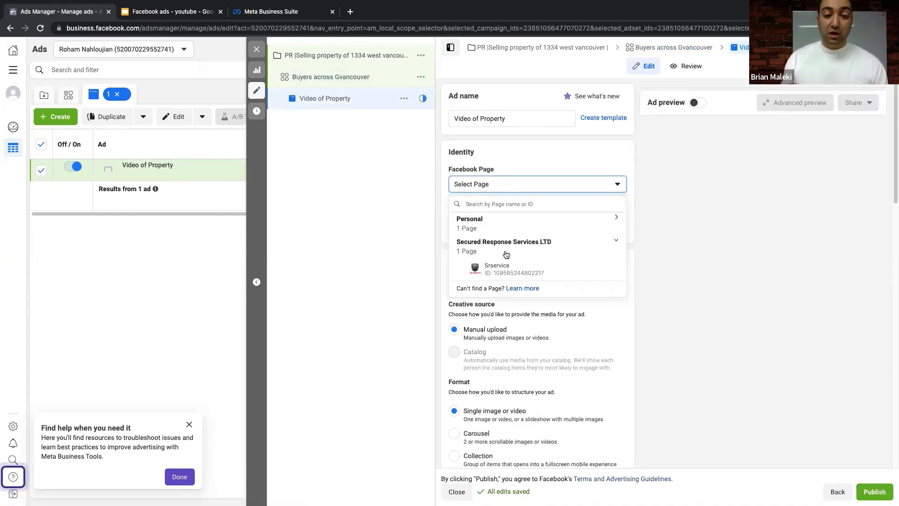
pyautogui.click(515, 265)
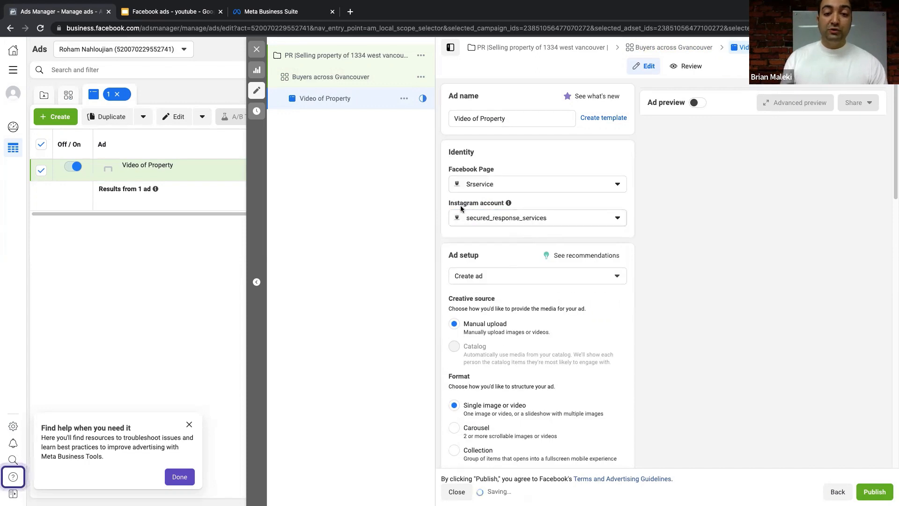
pyautogui.click(515, 222)
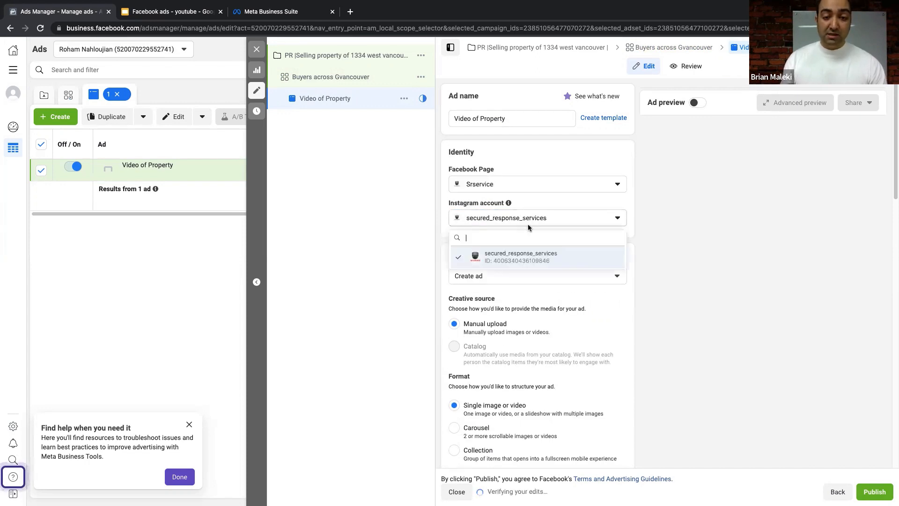
pyautogui.click(673, 225)
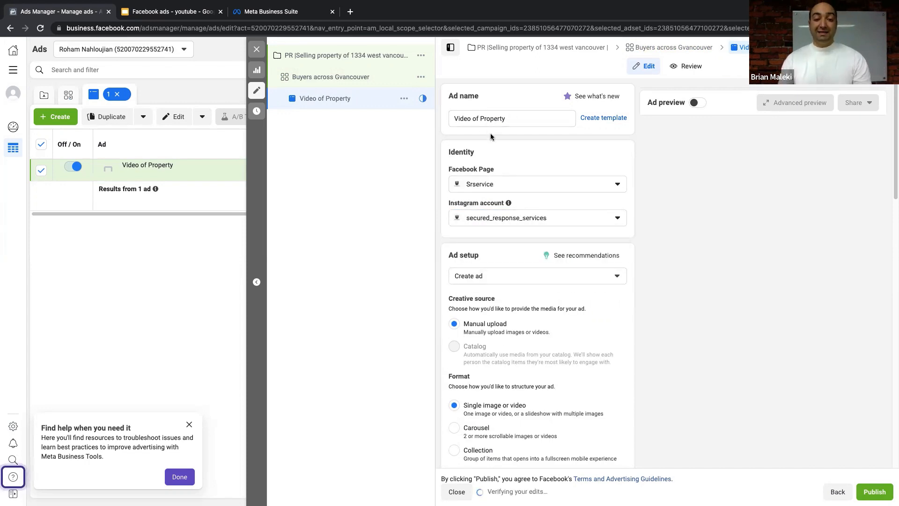
# - Keep 'Create ad' as the ad setup option
pyautogui.scroll(-3, 490, 136)
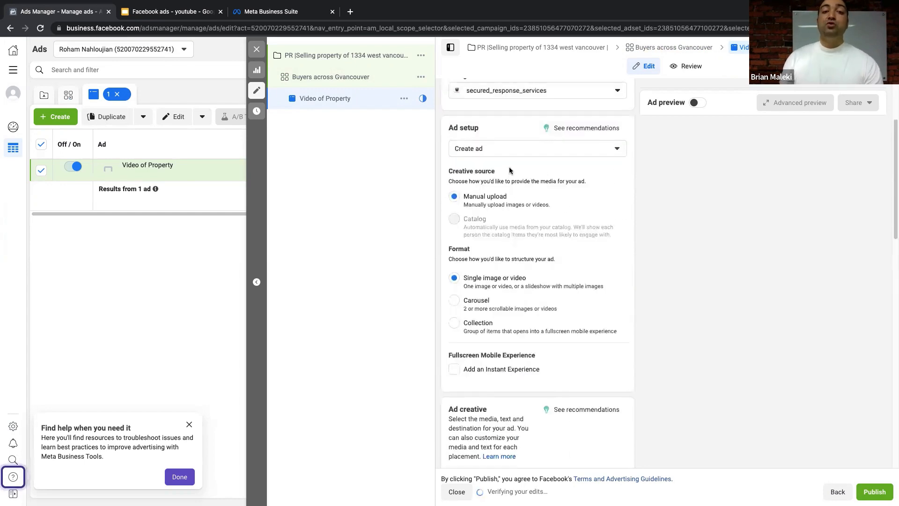
pyautogui.click(504, 148)
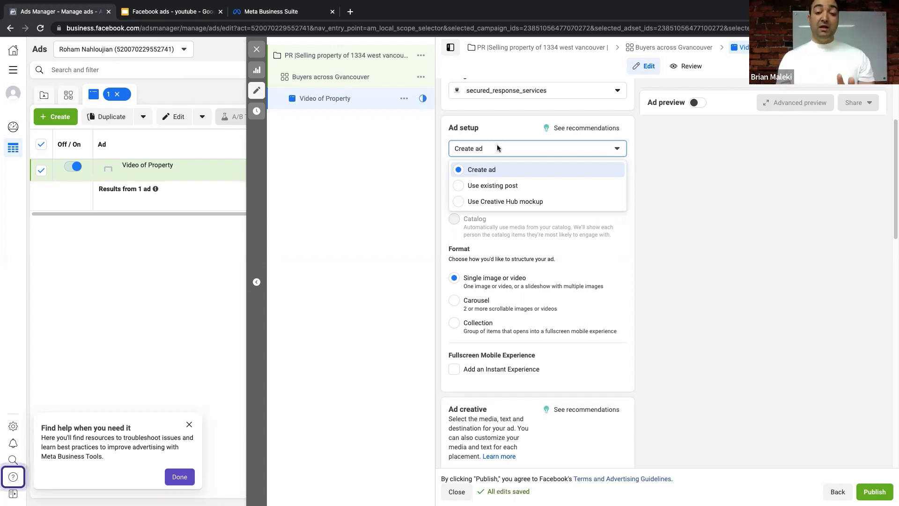
pyautogui.click(493, 174)
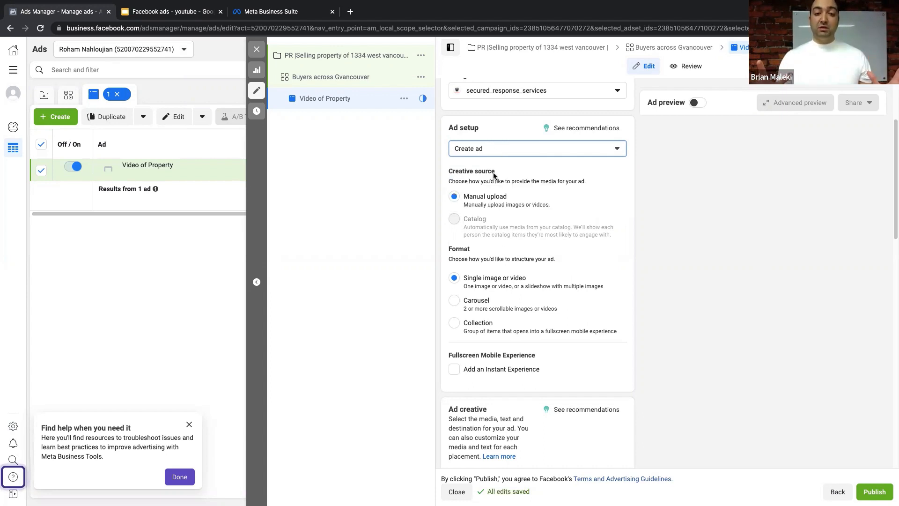
pyautogui.scroll(-4, 493, 175)
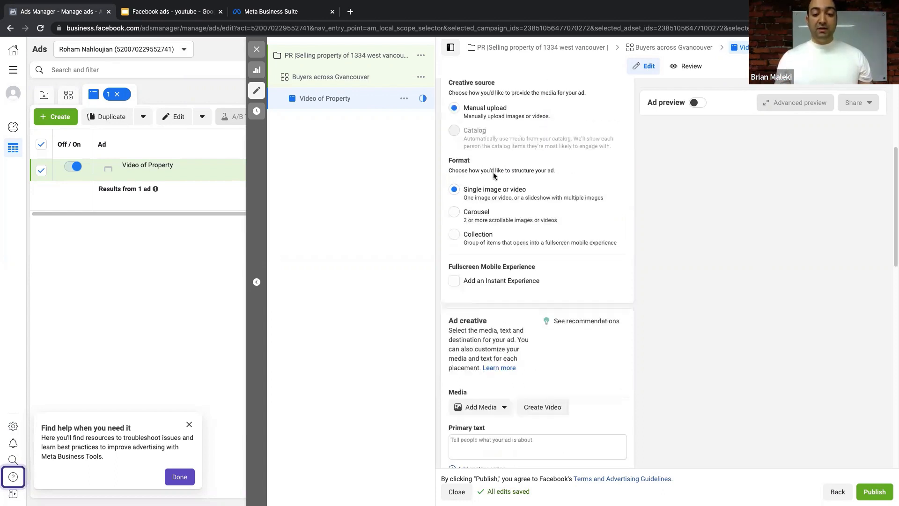
pyautogui.scroll(-1, 482, 330)
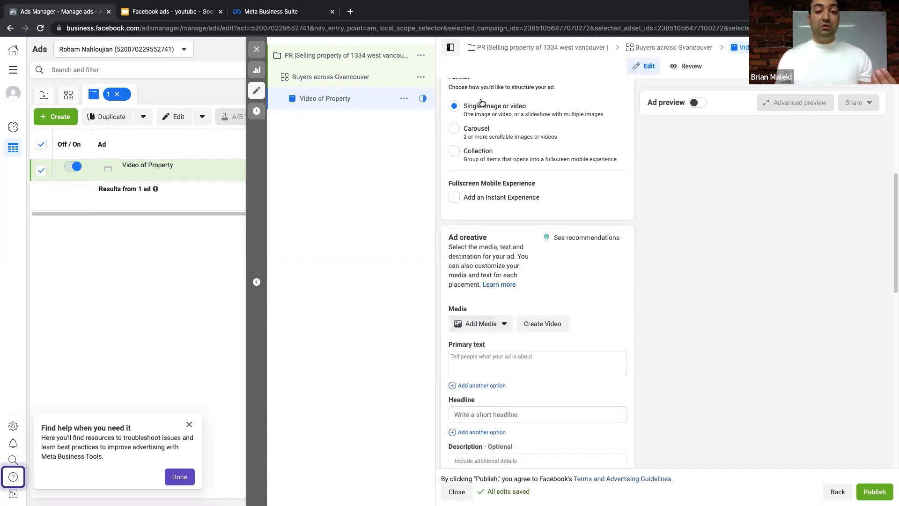
# - Try the Carousel format and click into the first card's headline
pyautogui.click(479, 133)
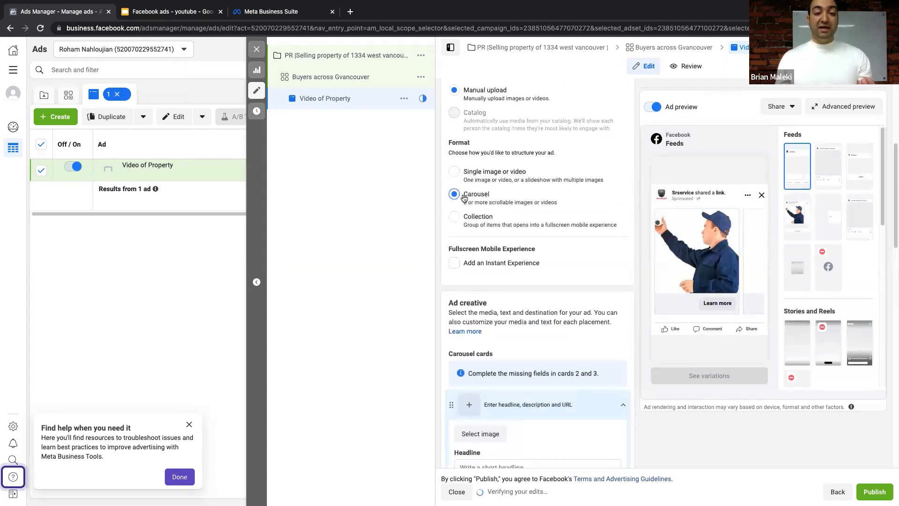
pyautogui.scroll(-3, 483, 264)
pyautogui.scroll(-2, 482, 264)
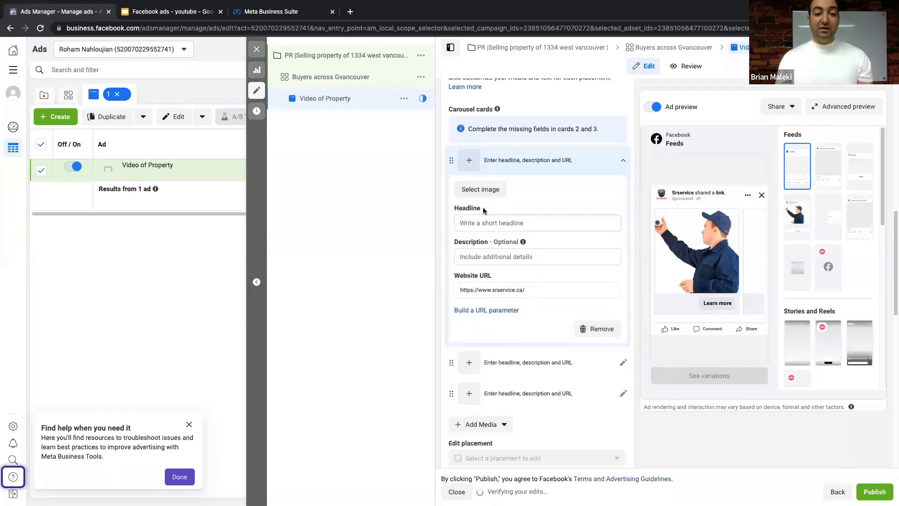
pyautogui.click(495, 218)
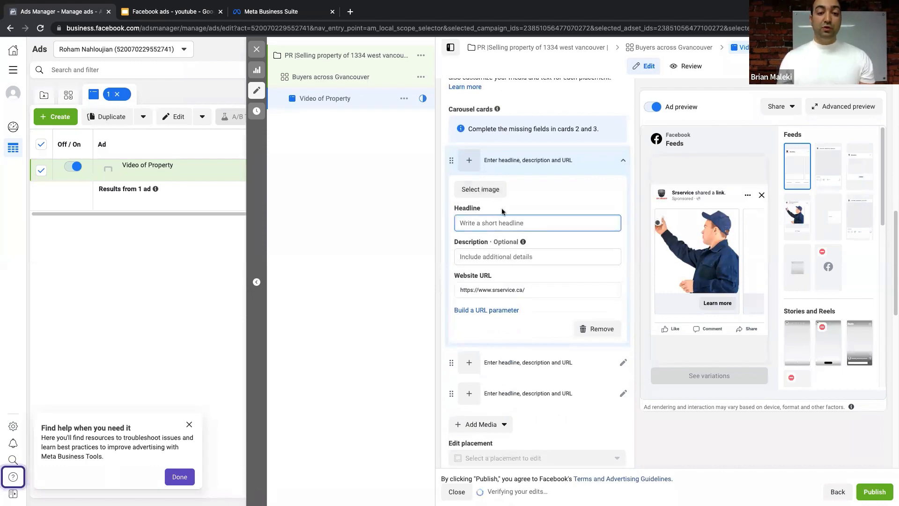
pyautogui.scroll(-3, 508, 243)
pyautogui.scroll(2, 495, 252)
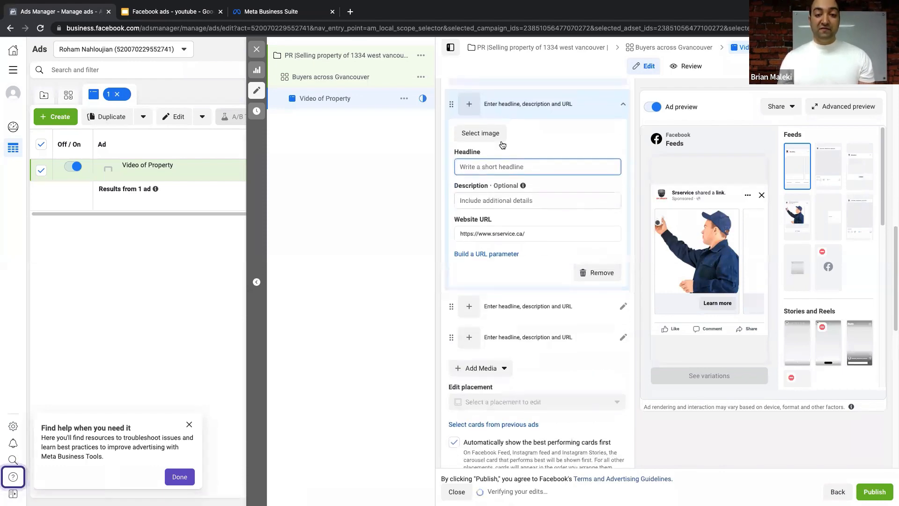
pyautogui.scroll(-2, 510, 244)
# - Open carousel cards 2 and 3 and flip through the carousel preview
pyautogui.click(501, 228)
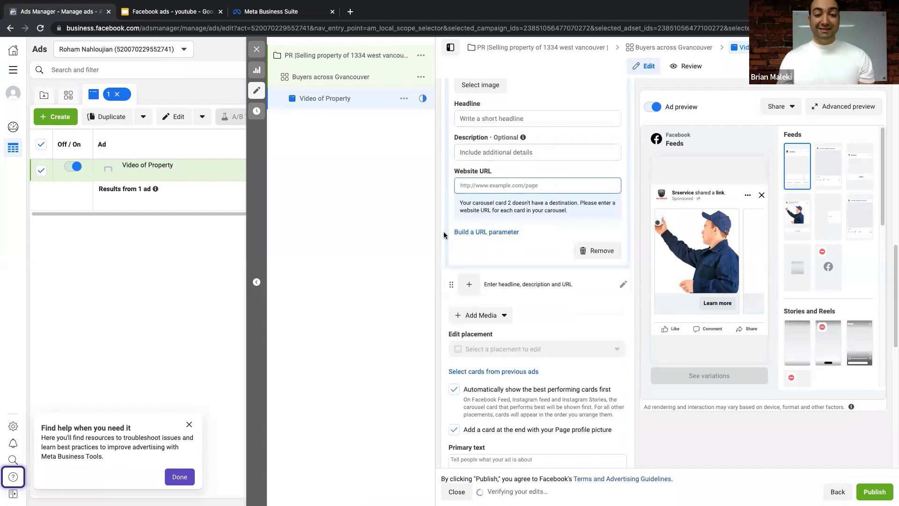
pyautogui.scroll(-2, 501, 232)
pyautogui.click(501, 232)
pyautogui.click(757, 256)
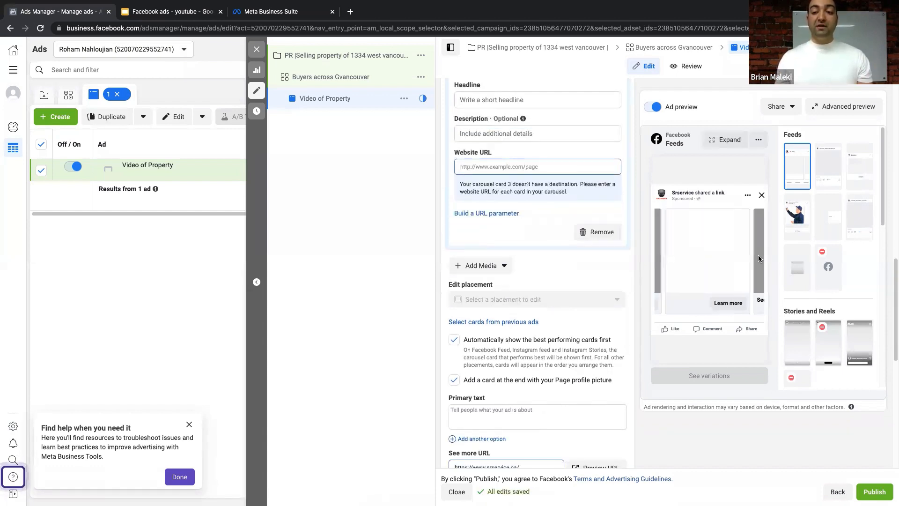
pyautogui.click(757, 257)
pyautogui.click(661, 257)
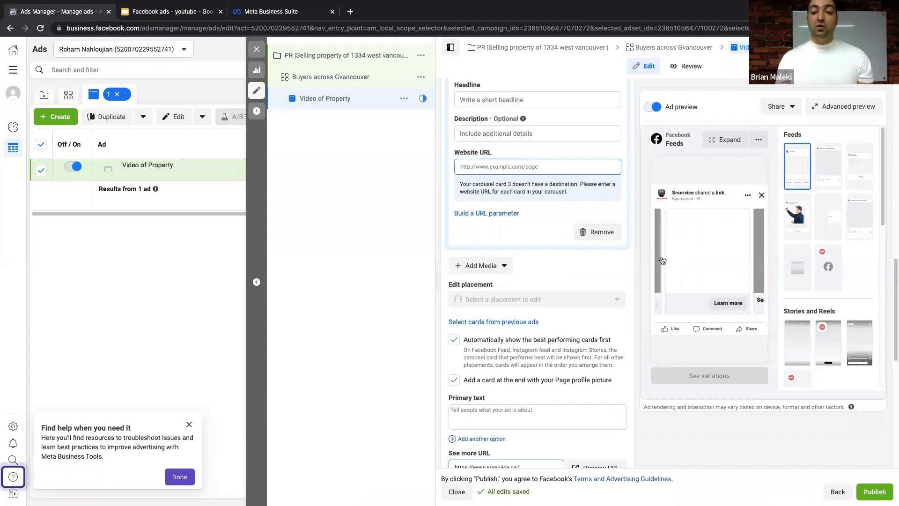
pyautogui.click(657, 259)
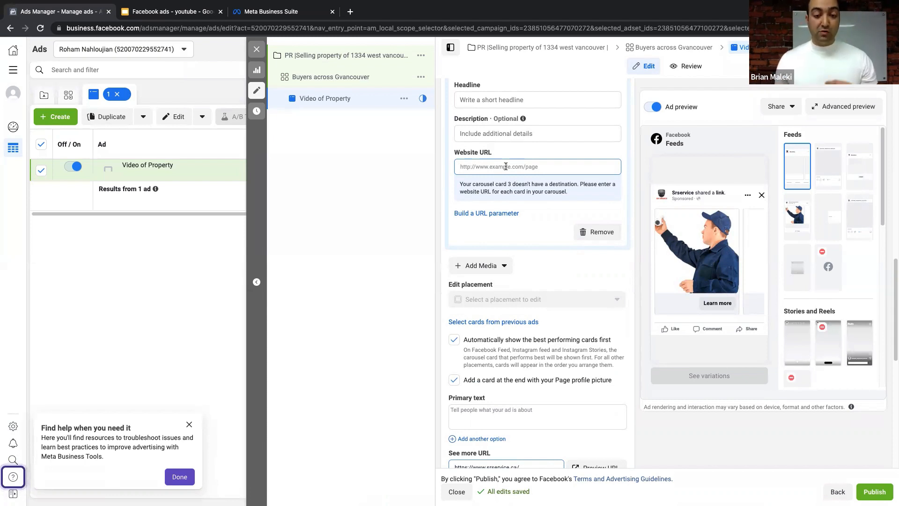
# - Switch the ad format back to Single image or video and click into Description
pyautogui.scroll(8, 505, 166)
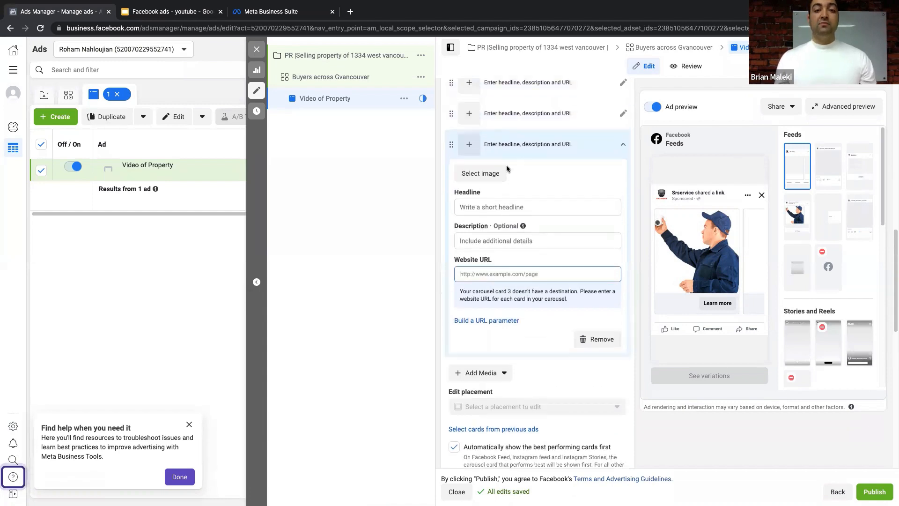
pyautogui.scroll(2, 507, 168)
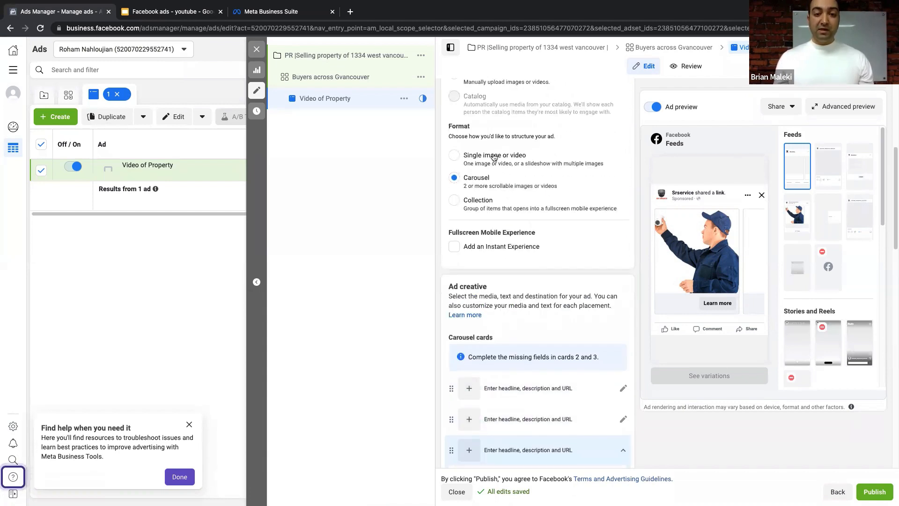
pyautogui.click(494, 156)
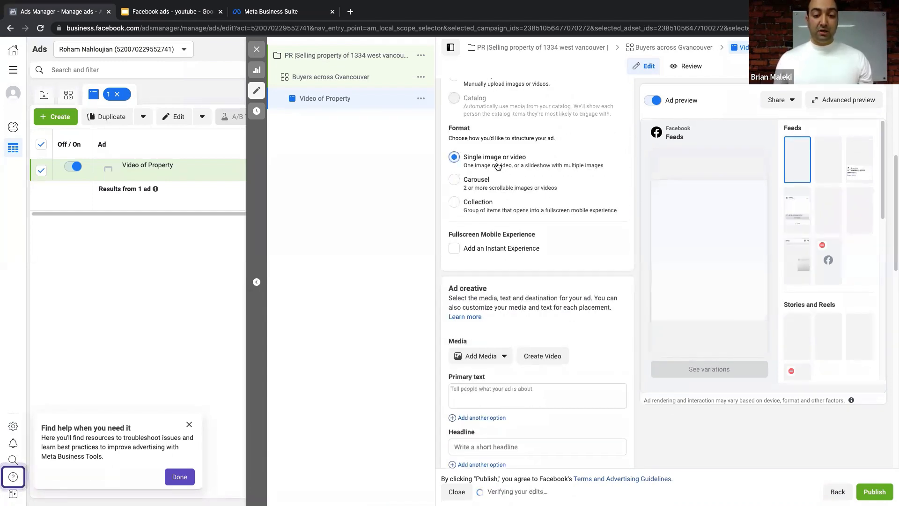
pyautogui.scroll(-4, 475, 236)
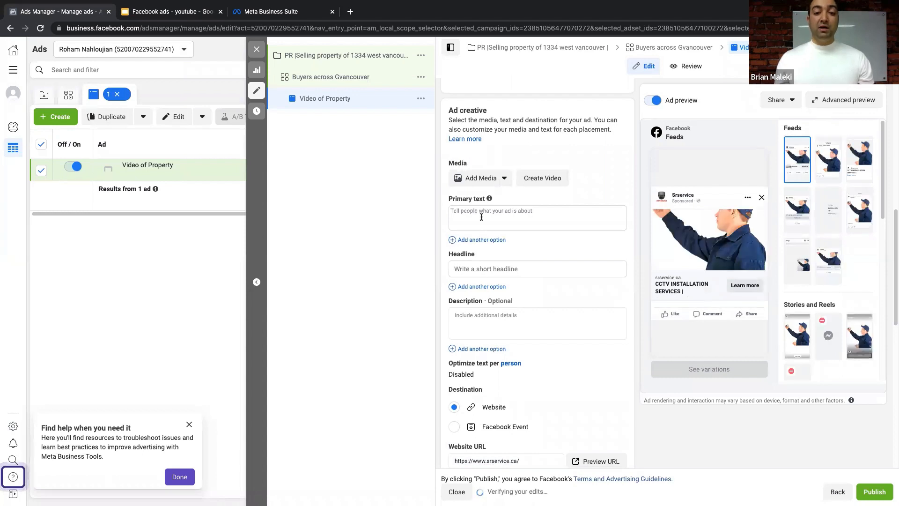
pyautogui.click(483, 319)
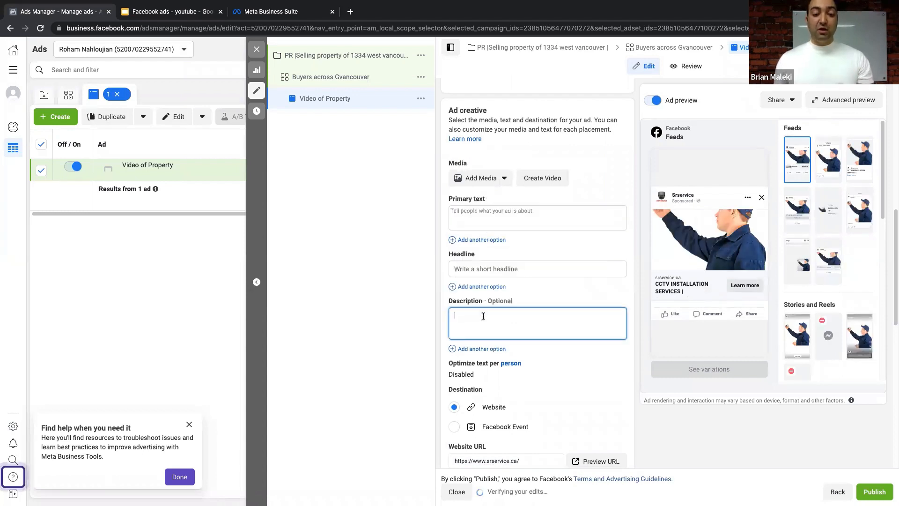
pyautogui.scroll(3, 514, 321)
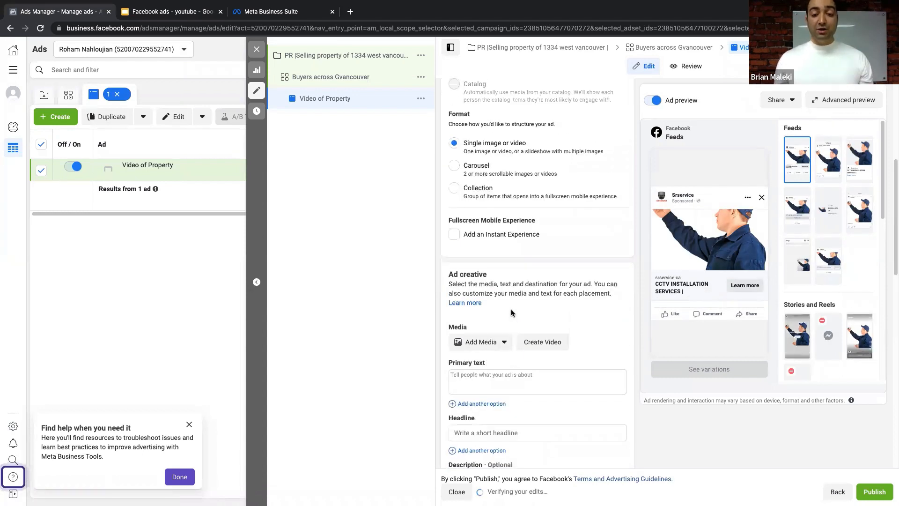
pyautogui.scroll(4, 511, 312)
pyautogui.click(494, 198)
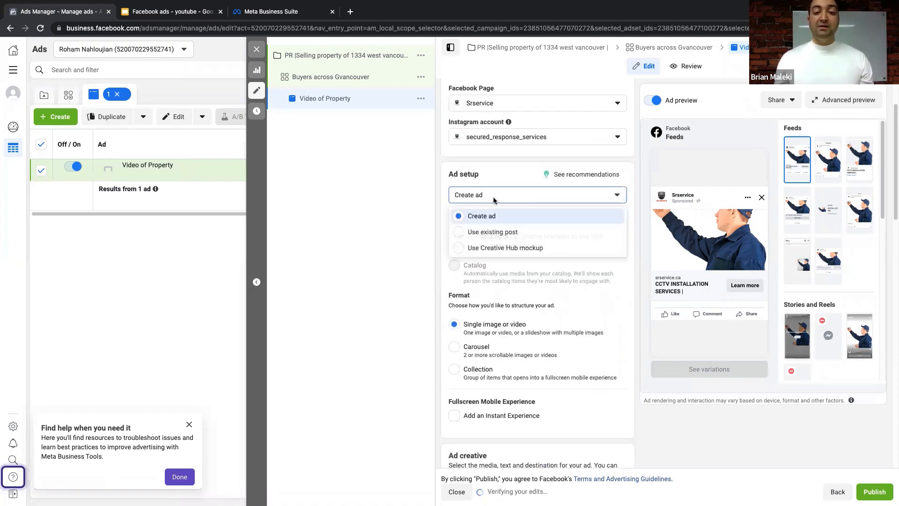
# - Build the ad from the existing wireless home monitoring post
pyautogui.click(492, 232)
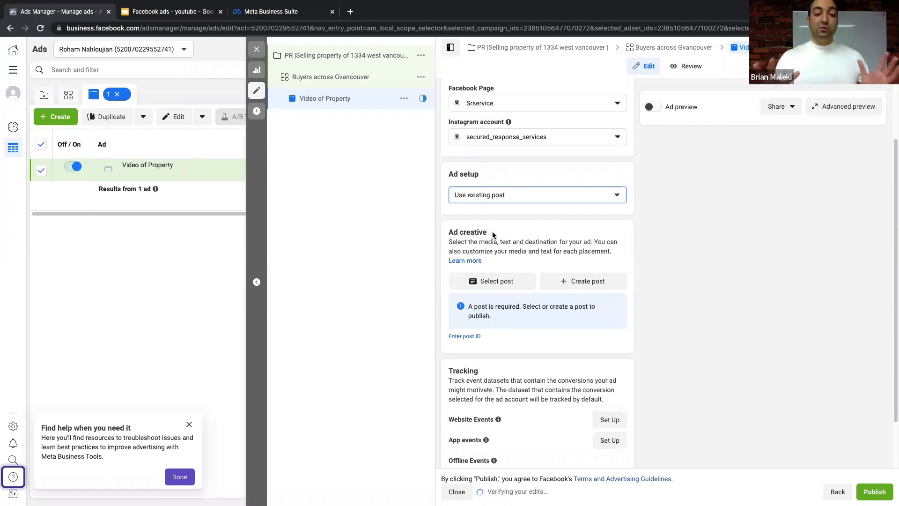
pyautogui.click(505, 287)
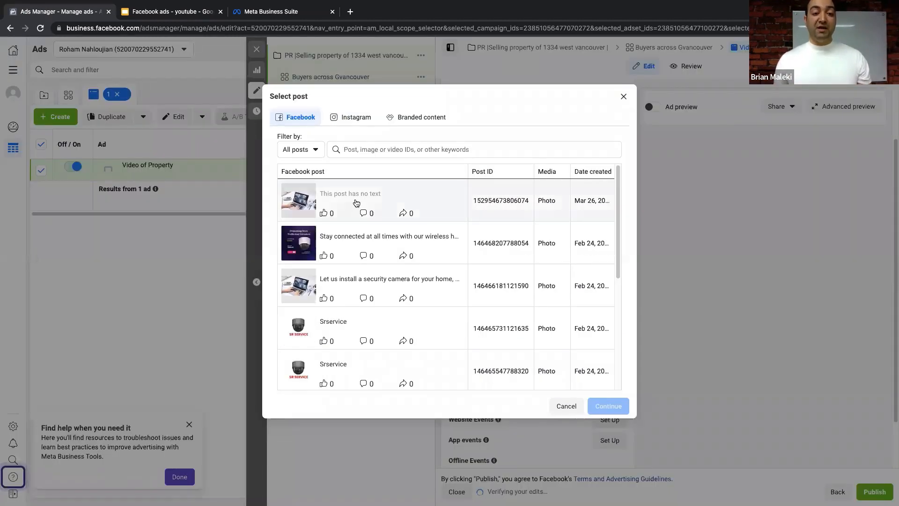
pyautogui.click(360, 243)
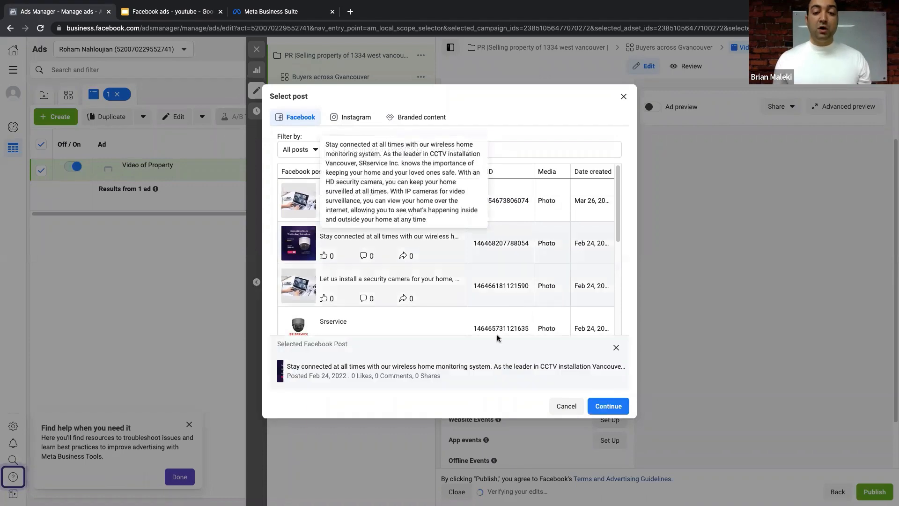
pyautogui.click(606, 406)
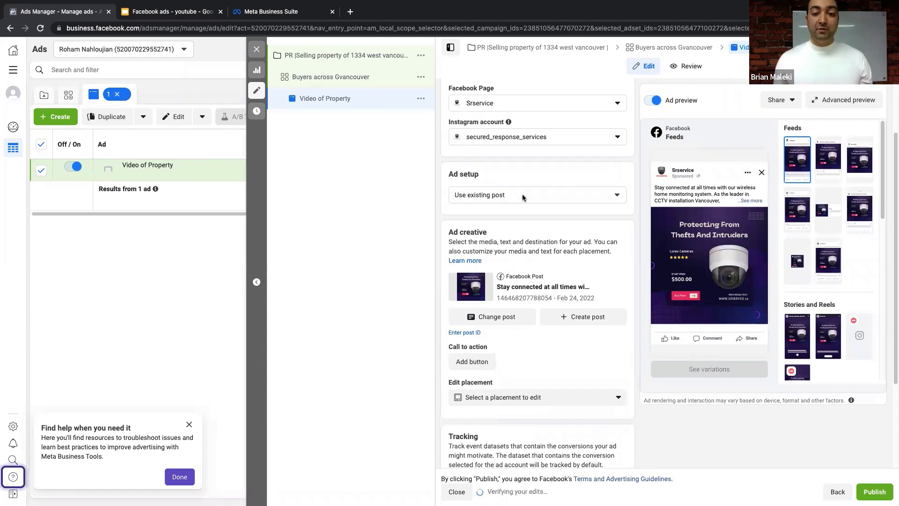
# - Start adding a call-to-action button to the post
pyautogui.scroll(-3, 521, 194)
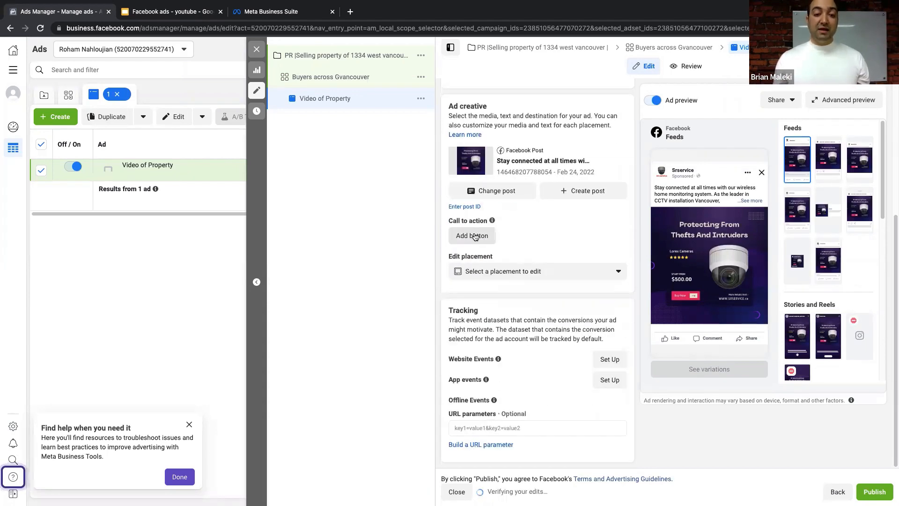
pyautogui.click(473, 235)
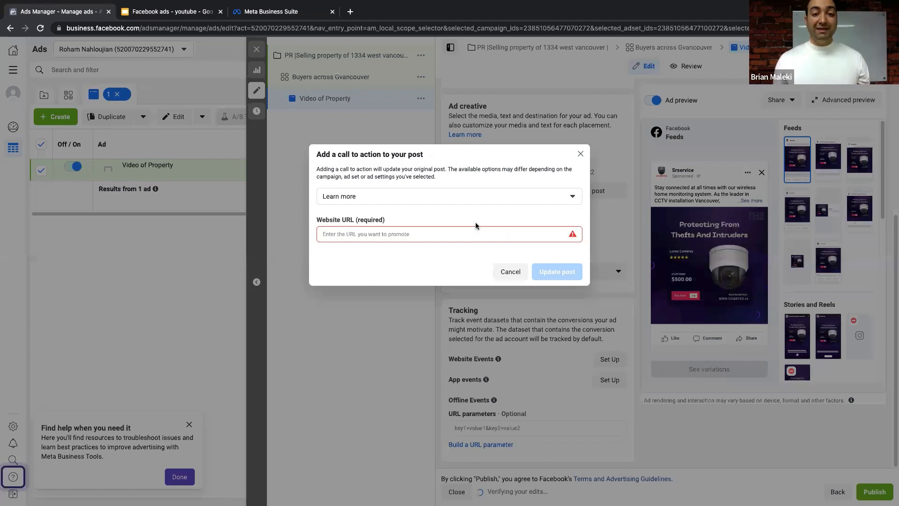
pyautogui.click(287, 15)
# - Open the srservice.ca site in a new tab and copy its URL
pyautogui.click(351, 13)
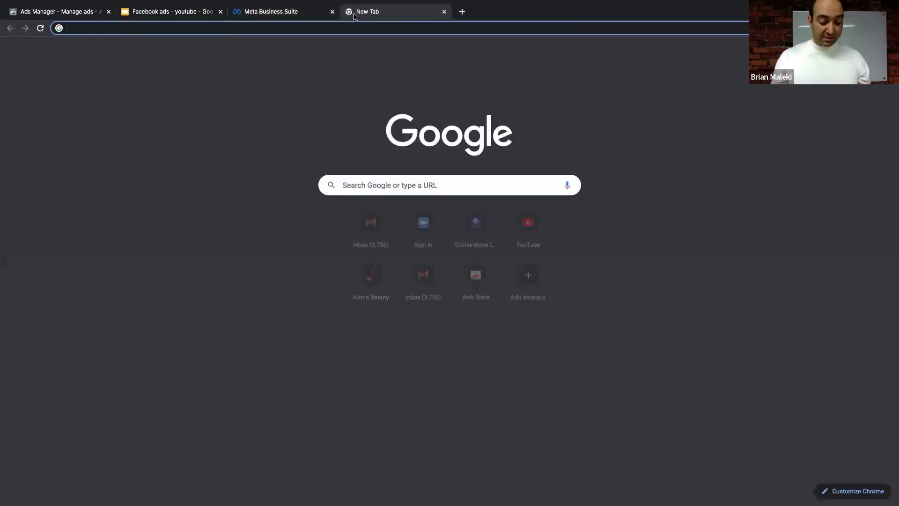
pyautogui.write('sr')
pyautogui.press('Return')
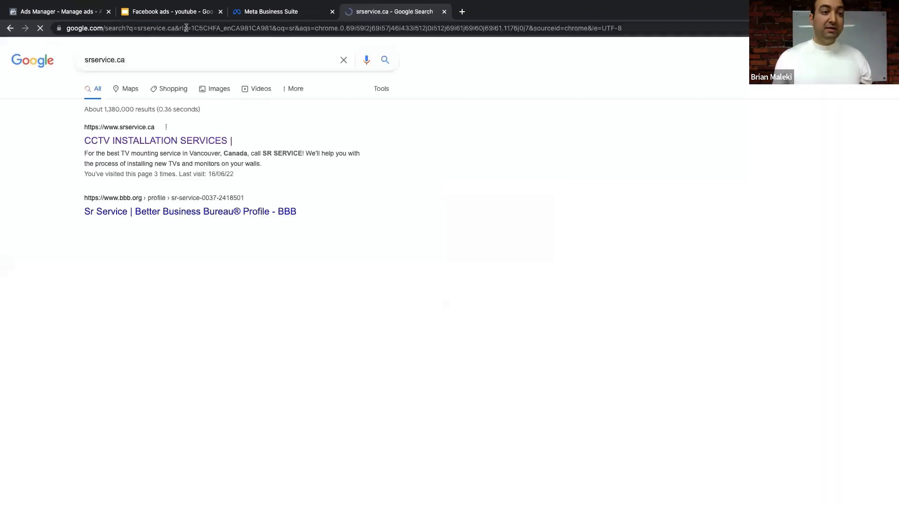
pyautogui.click(141, 141)
pyautogui.click(91, 31)
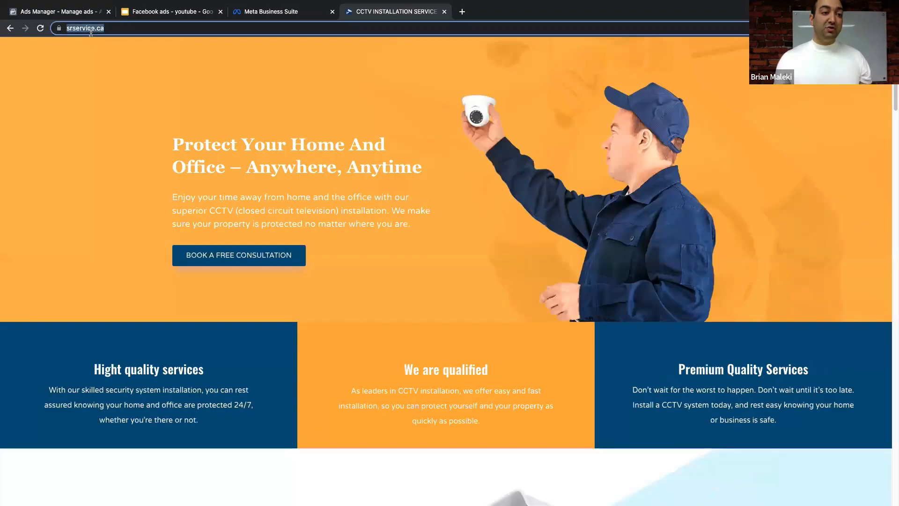
pyautogui.rightClick(91, 31)
pyautogui.click(110, 101)
pyautogui.click(234, 17)
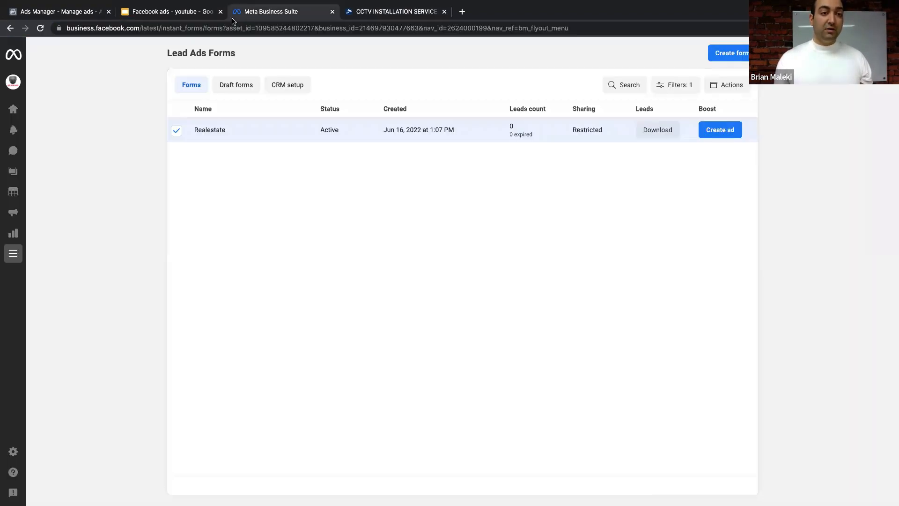
pyautogui.click(169, 11)
pyautogui.click(59, 11)
pyautogui.rightClick(352, 232)
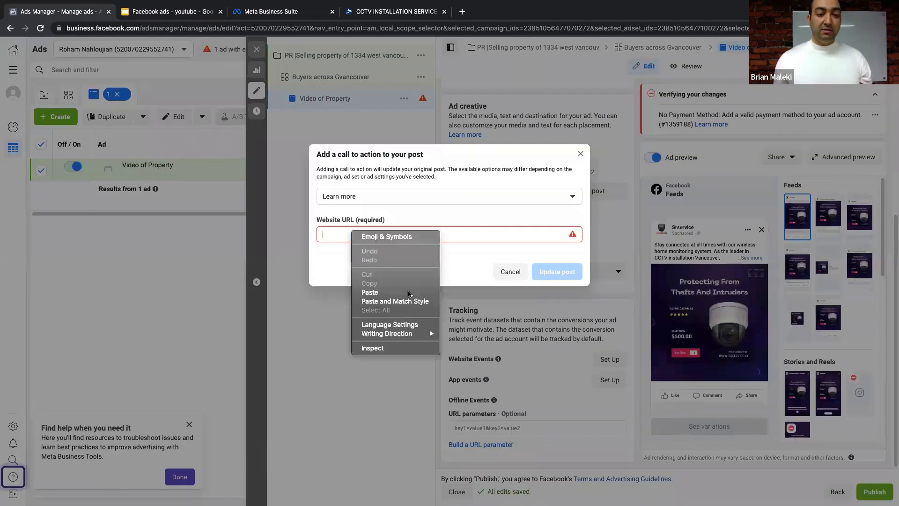
pyautogui.click(408, 294)
# - Keep 'Learn more' as the call-to-action button and update the post
pyautogui.click(385, 200)
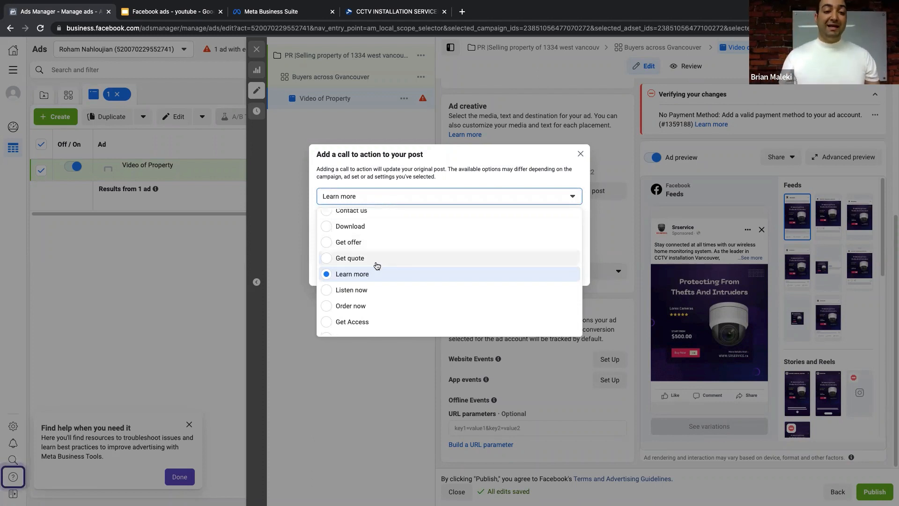
pyautogui.scroll(1, 370, 259)
pyautogui.scroll(2, 365, 243)
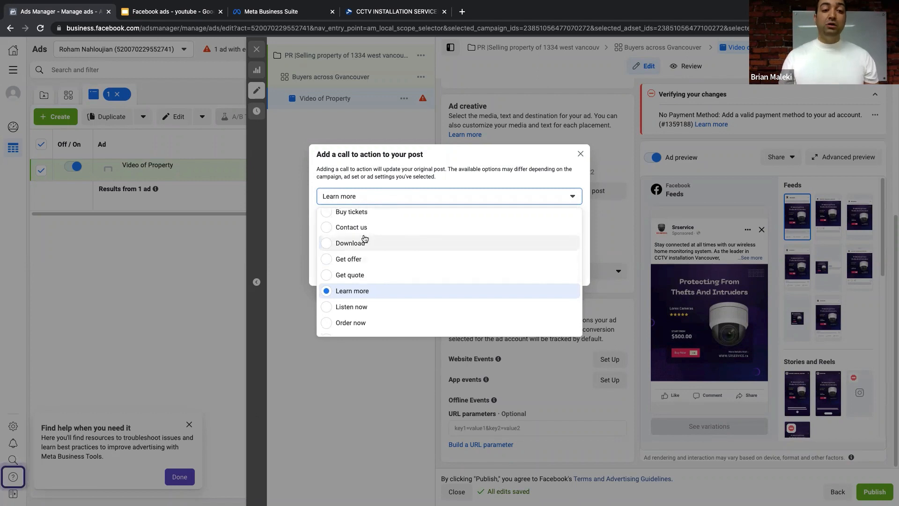
pyautogui.scroll(2, 364, 236)
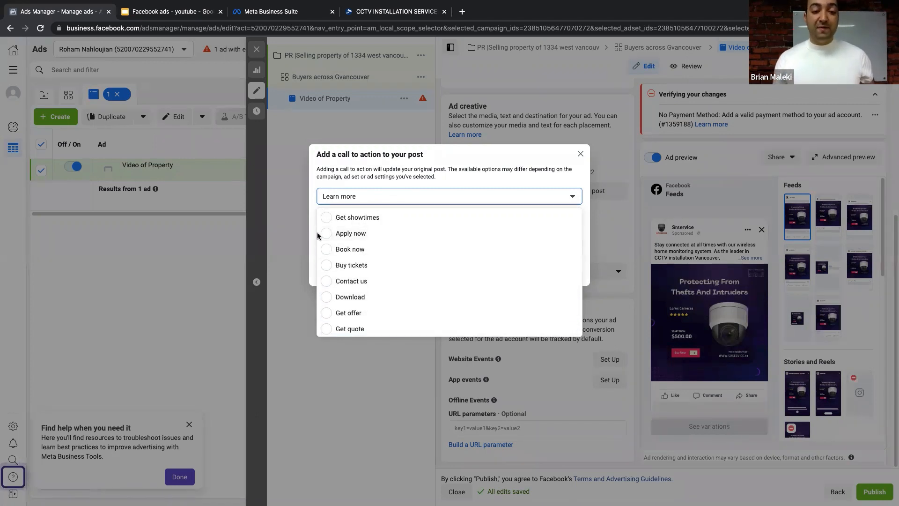
pyautogui.scroll(-5, 375, 248)
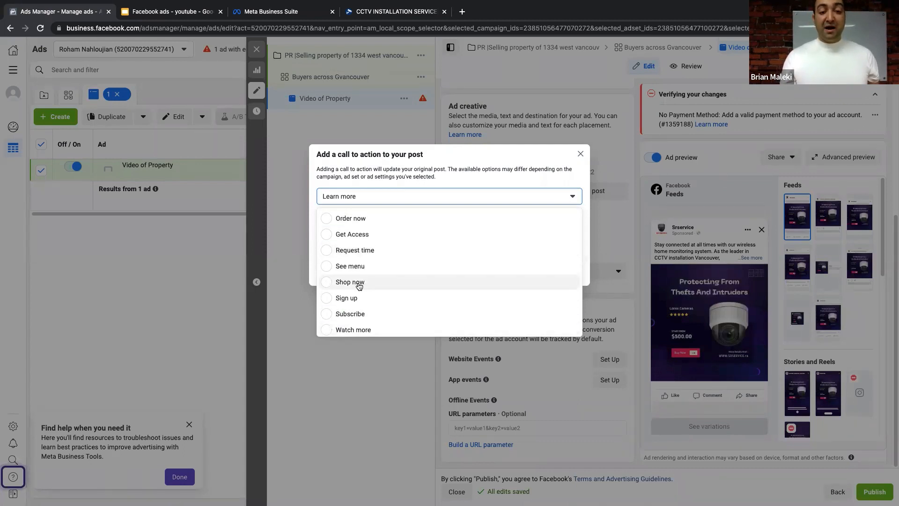
pyautogui.scroll(3, 359, 284)
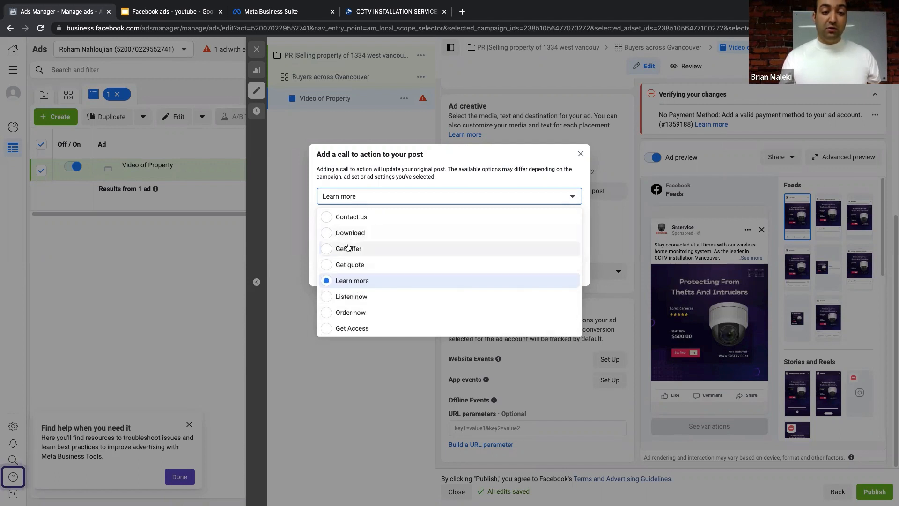
pyautogui.scroll(2, 355, 246)
pyautogui.scroll(1, 355, 261)
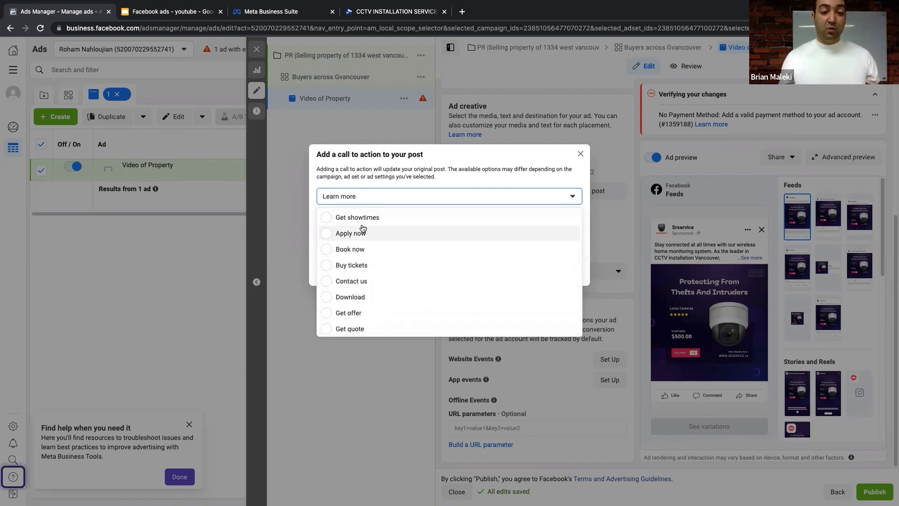
pyautogui.scroll(-3, 370, 257)
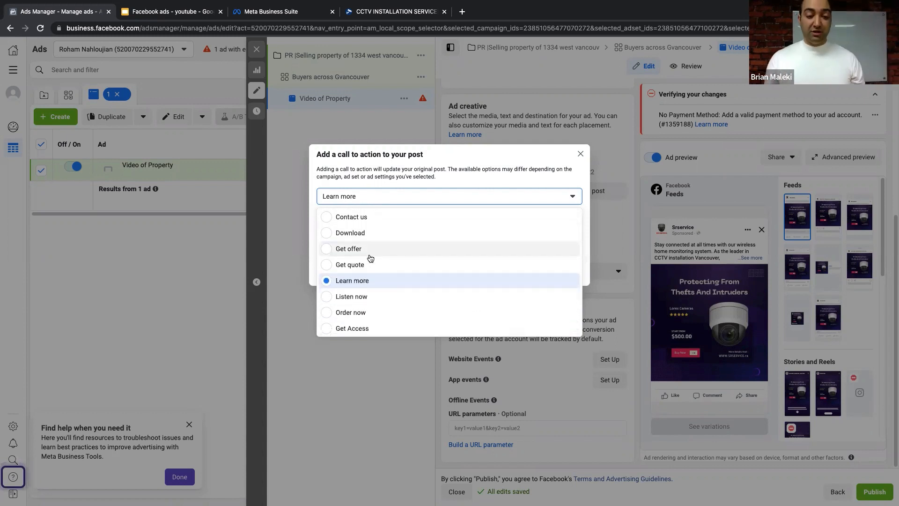
pyautogui.click(352, 282)
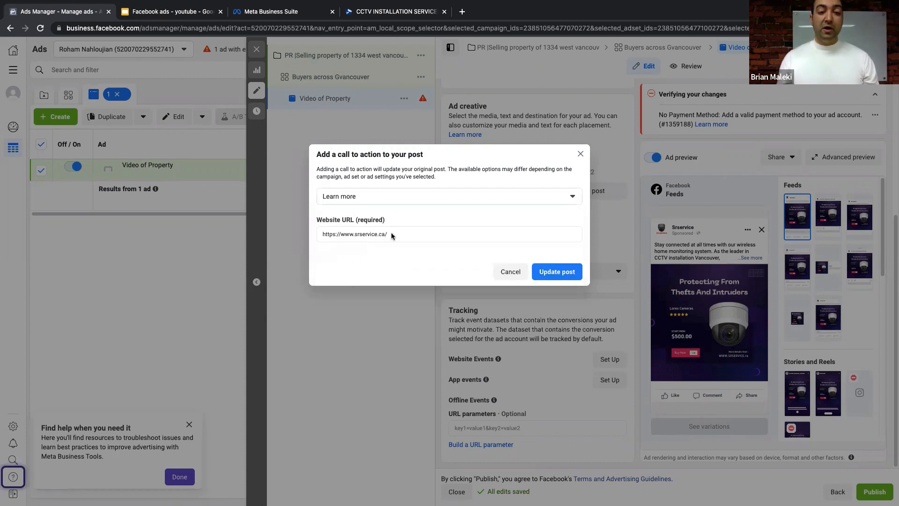
pyautogui.click(557, 271)
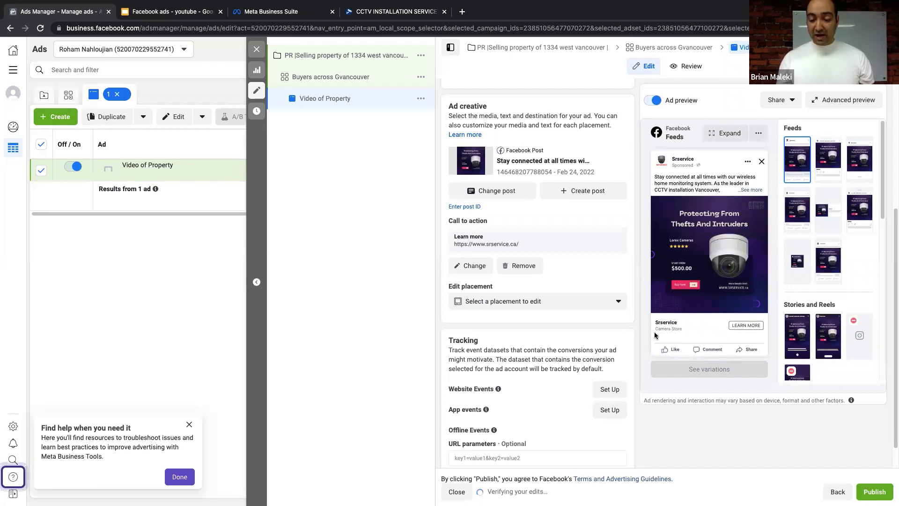
pyautogui.scroll(-1, 499, 253)
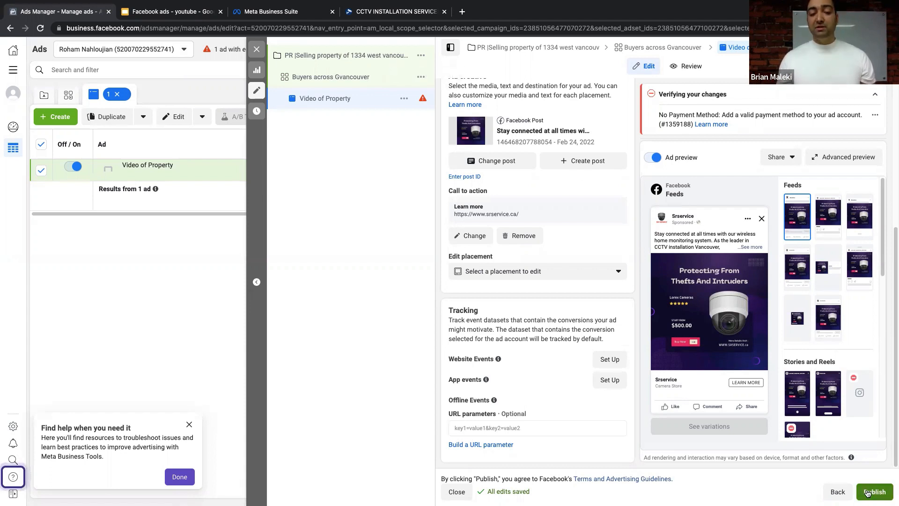
# - Close the Video of Property ad editor and dismiss the publish prompt without publishing
pyautogui.click(256, 48)
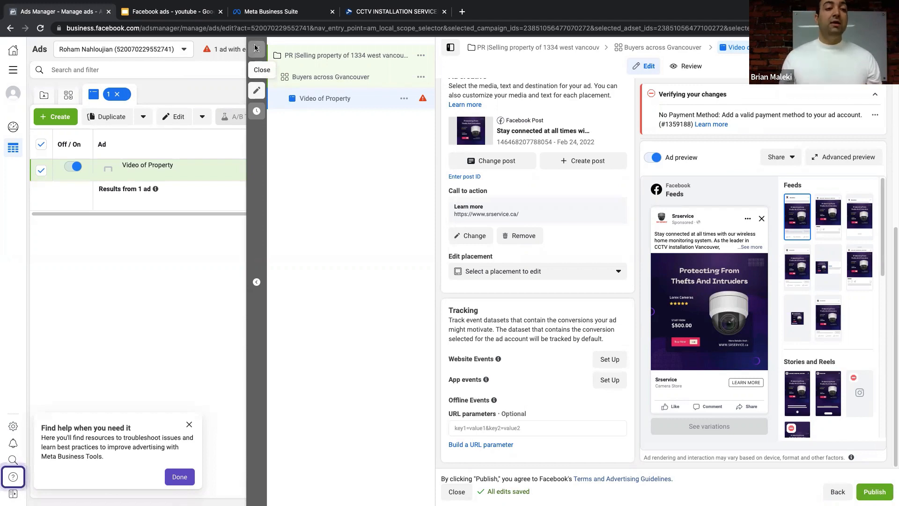
pyautogui.click(468, 244)
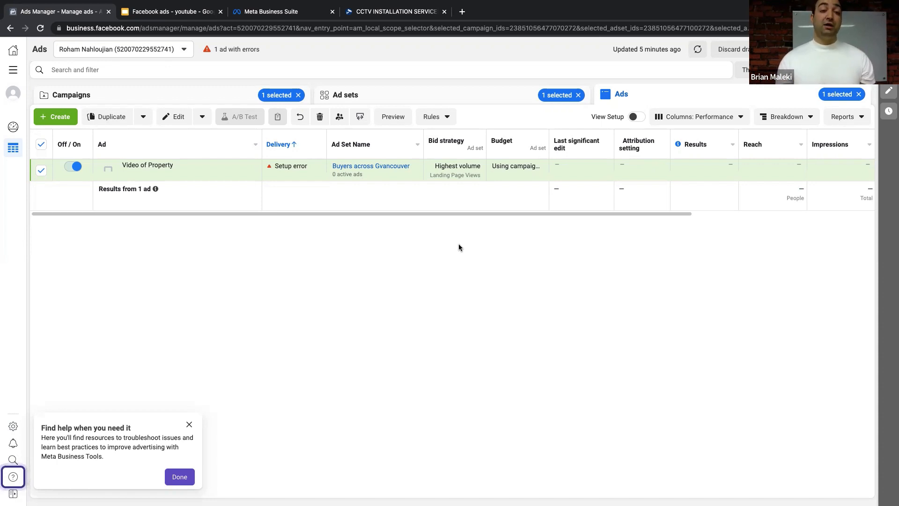
# - Open facebook.com in a new browser tab via a web search for 'facebook'
pyautogui.click(462, 11)
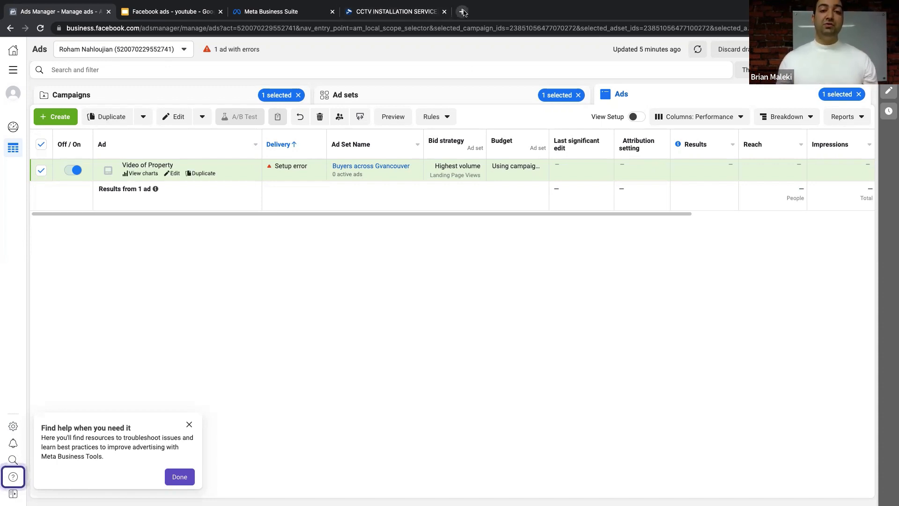
pyautogui.write('facebook')
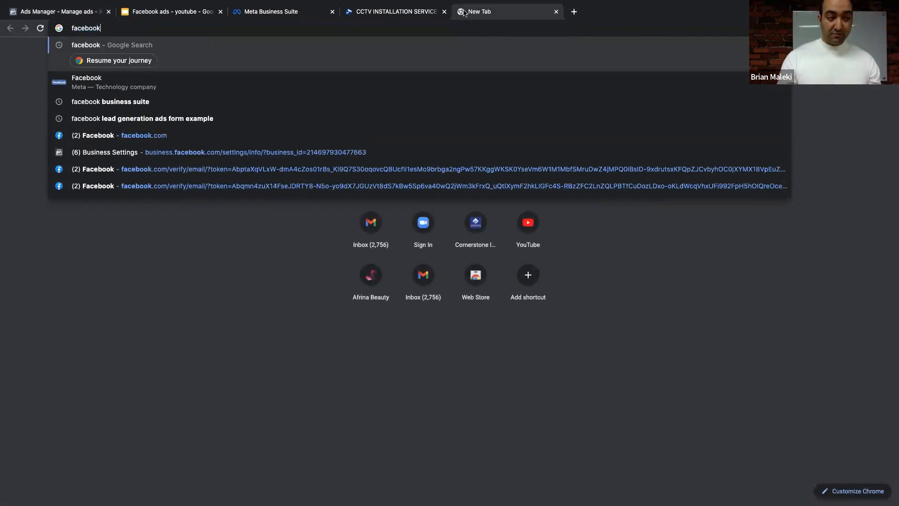
pyautogui.press('Return')
pyautogui.click(123, 139)
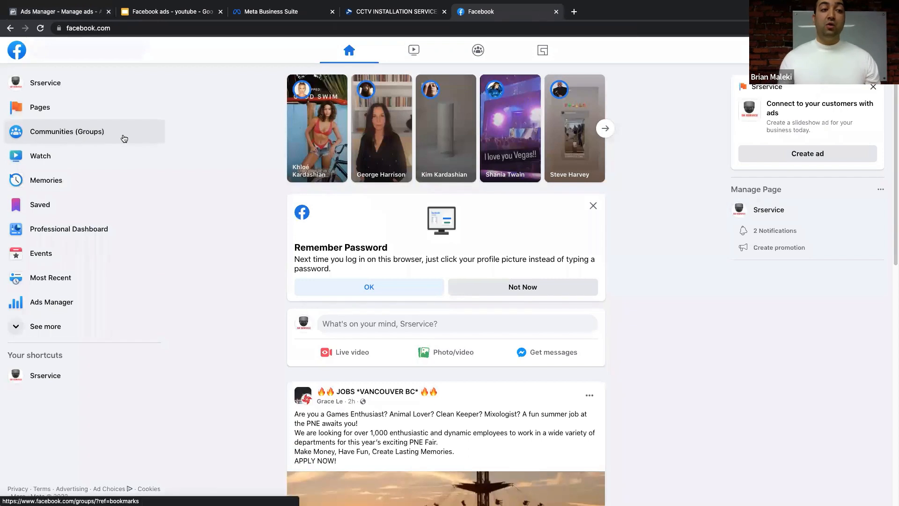
# - Search 'realestate for sale near me', open the Real Estate For Sale - BC group, then start a blank tab
pyautogui.click(82, 49)
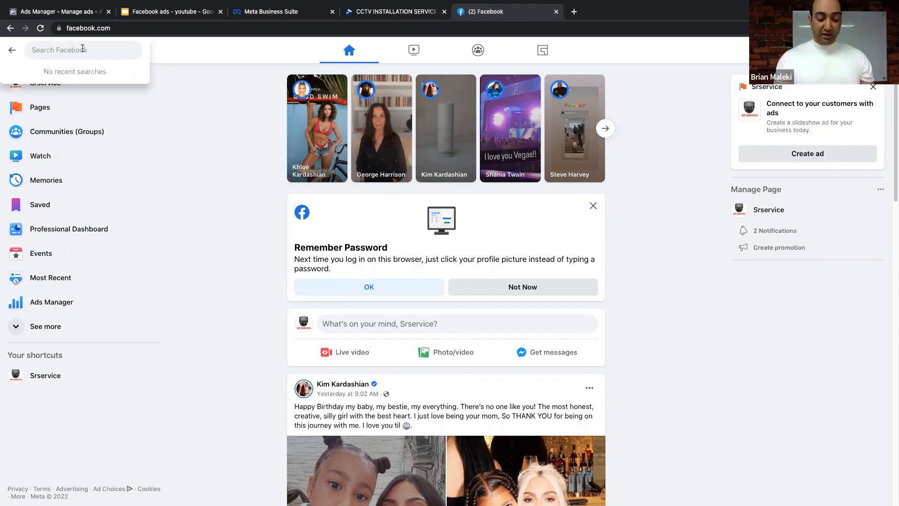
pyautogui.write('realestate')
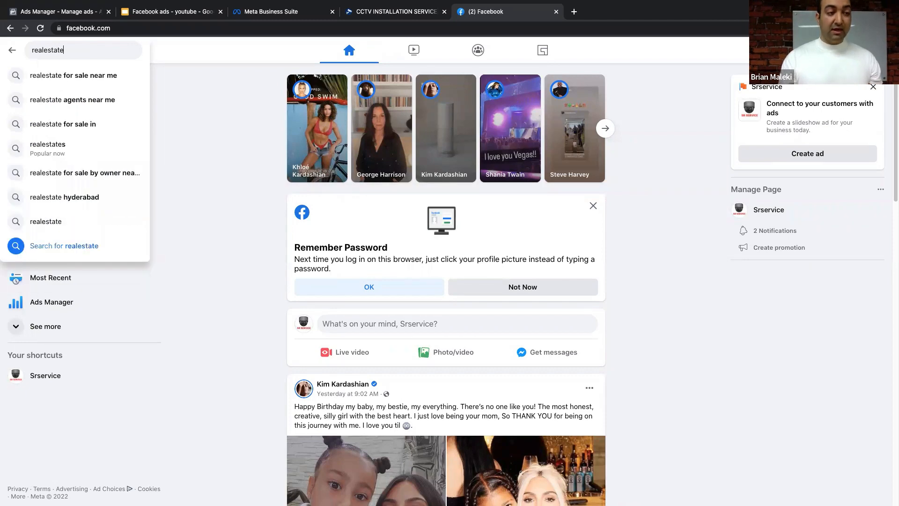
pyautogui.click(70, 76)
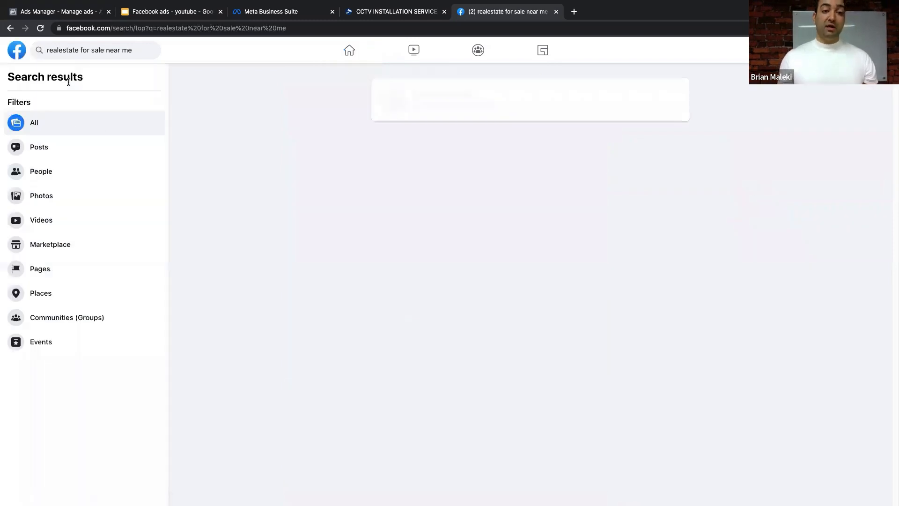
pyautogui.moveTo(428, 111)
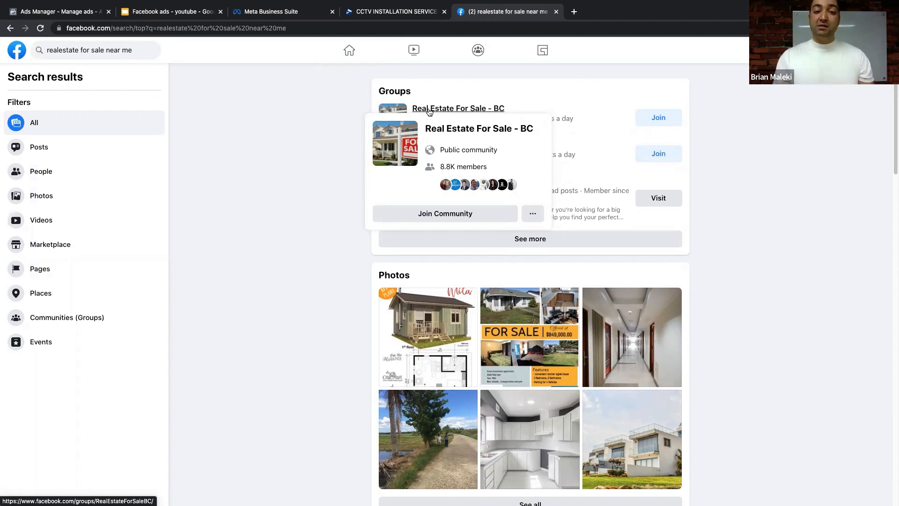
pyautogui.click(429, 109)
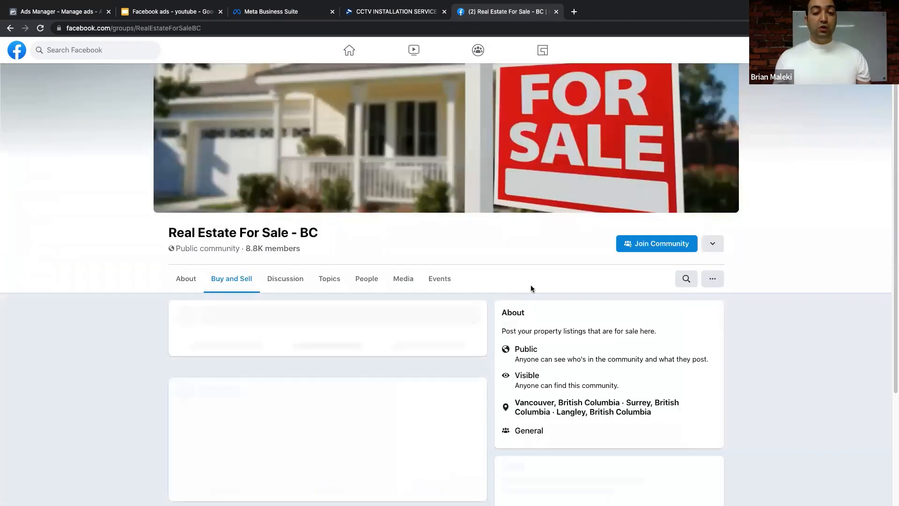
pyautogui.scroll(-5, 351, 221)
pyautogui.scroll(-3, 354, 262)
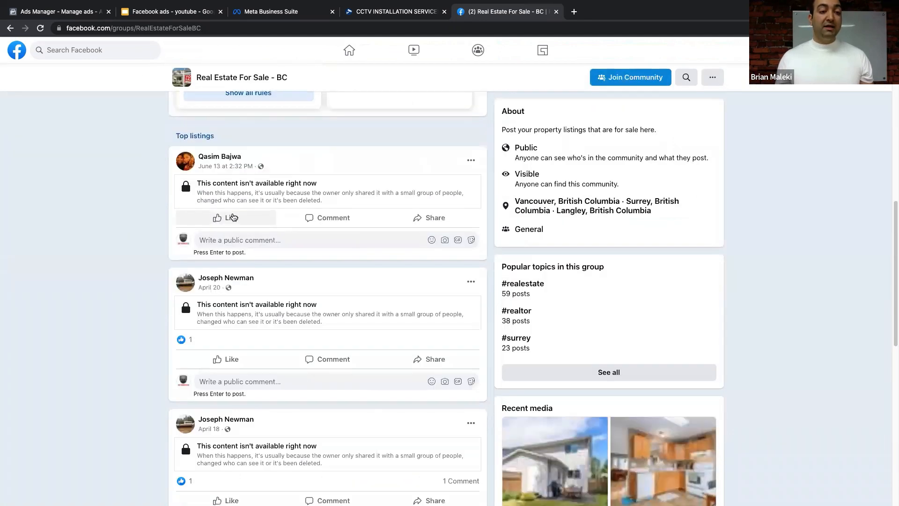
pyautogui.scroll(-4, 355, 259)
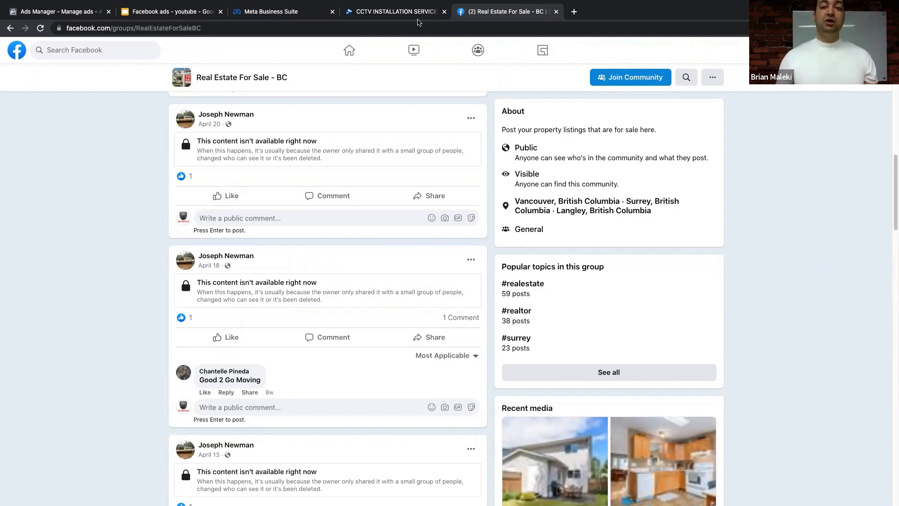
pyautogui.click(574, 11)
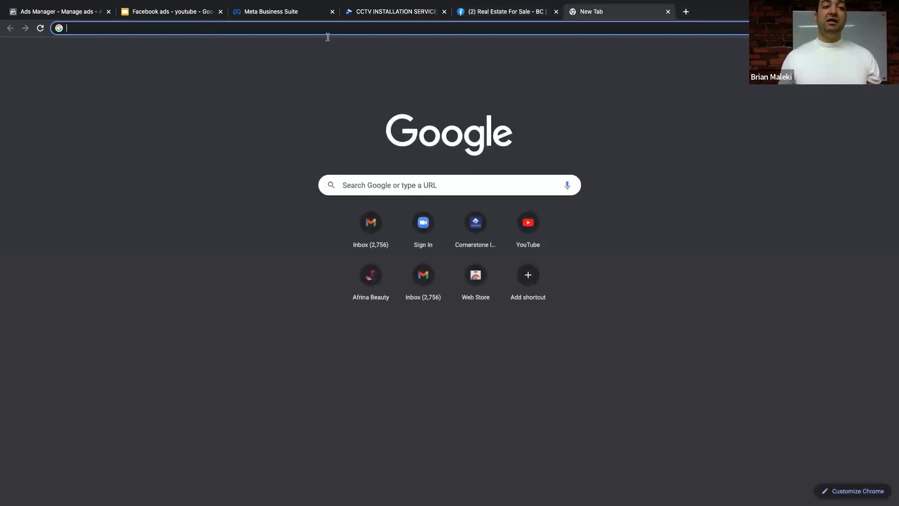
# - Check the How To Spy On Ads slide in the Facebook ads deck
pyautogui.click(197, 12)
pyautogui.scroll(-3, 46, 222)
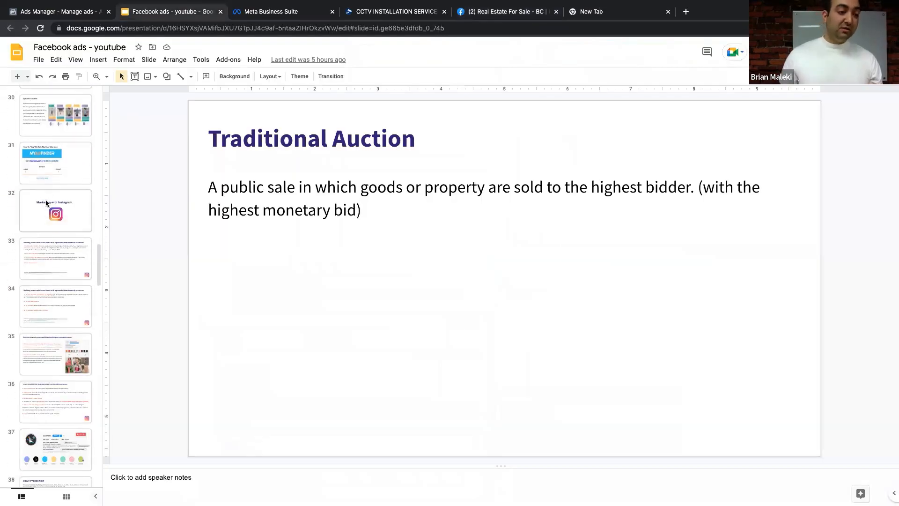
pyautogui.click(49, 164)
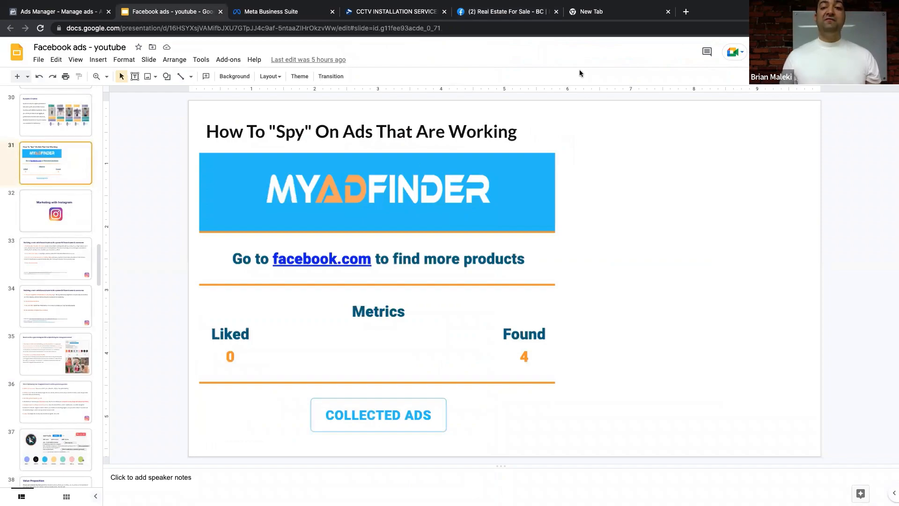
# - Search 'myadfinder chrome extension' and start adding MY AD FINDER from the Chrome Web Store
pyautogui.click(591, 11)
pyautogui.click(460, 30)
pyautogui.write('my')
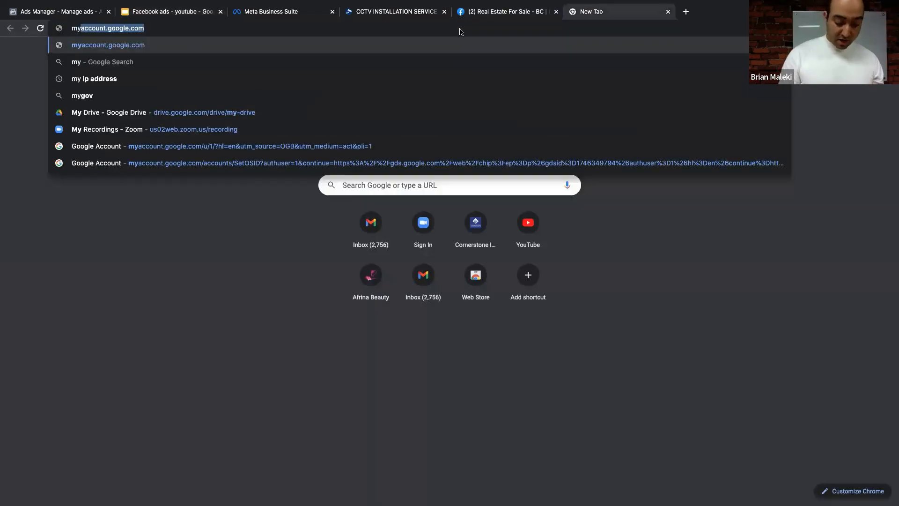
pyautogui.write('adfinder')
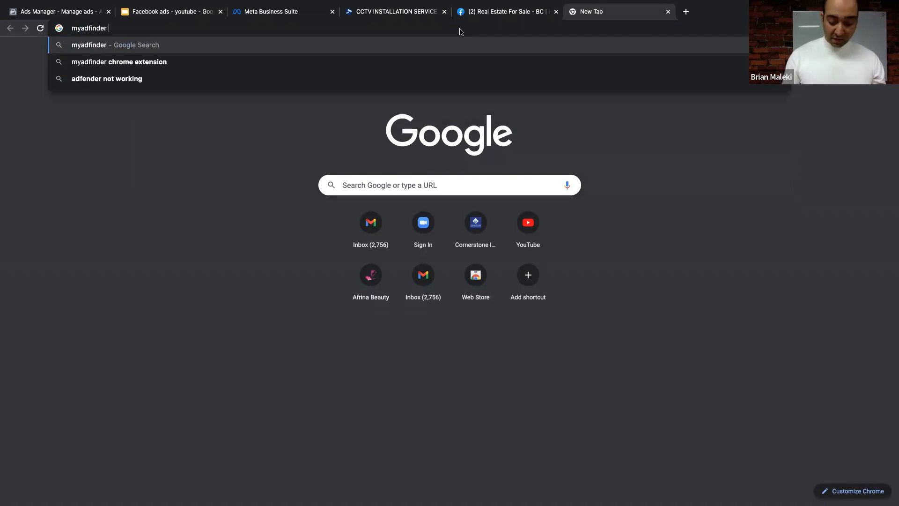
pyautogui.press('Down')
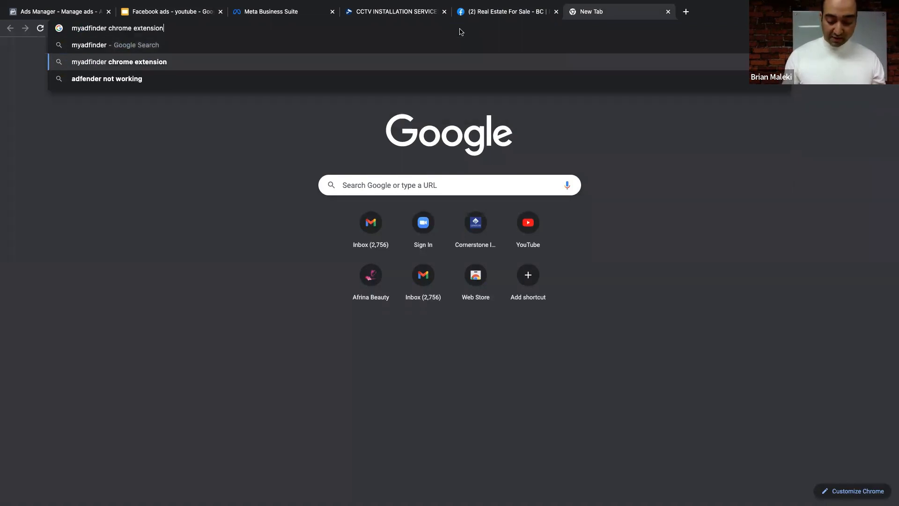
pyautogui.press('Return')
pyautogui.click(127, 143)
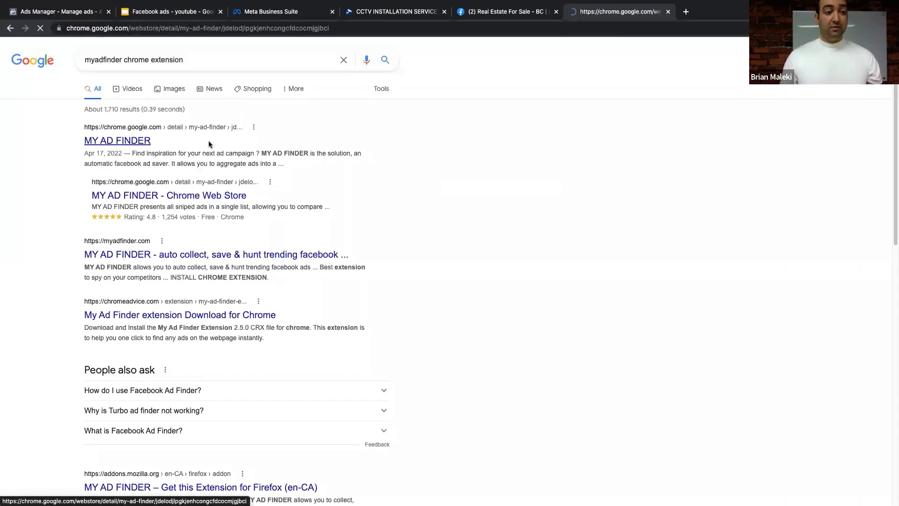
pyautogui.click(650, 120)
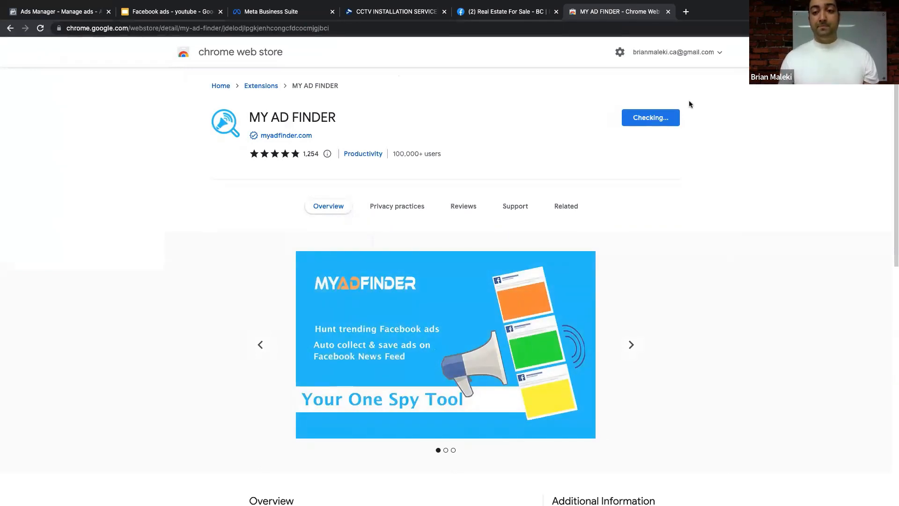
# - Confirm Add extension to install MY AD FINDER in Chrome
pyautogui.click(525, 88)
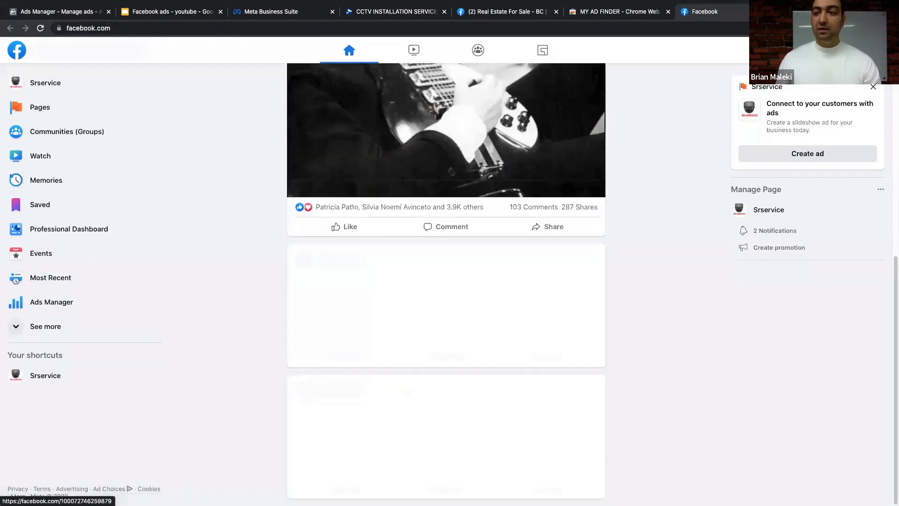
pyautogui.click(843, 28)
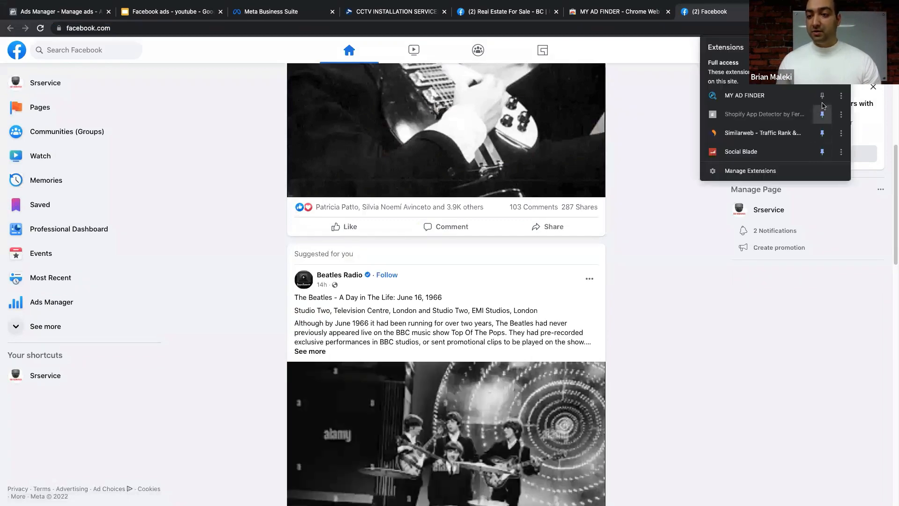
pyautogui.click(665, 162)
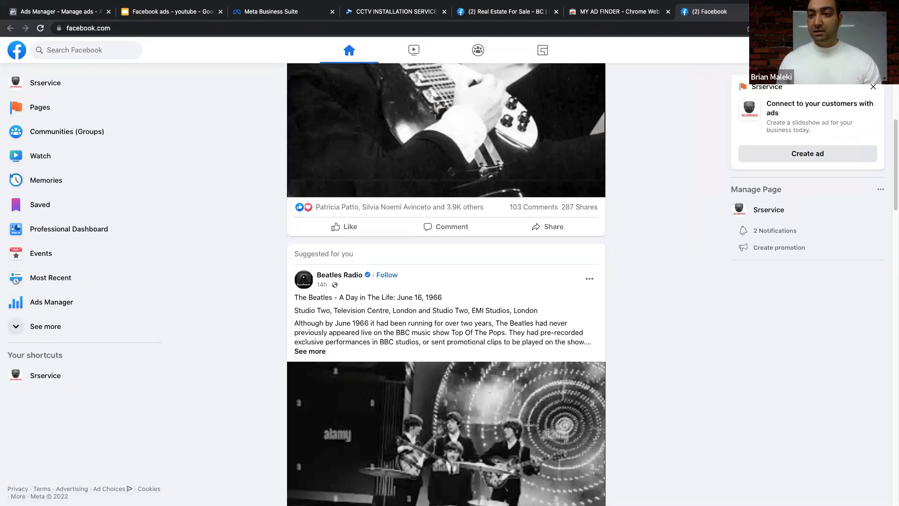
pyautogui.click(827, 28)
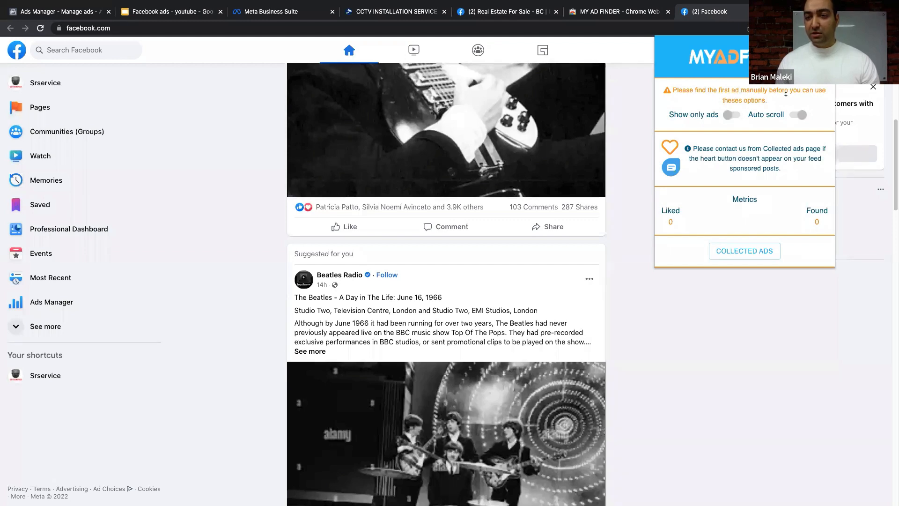
pyautogui.scroll(-20, 528, 218)
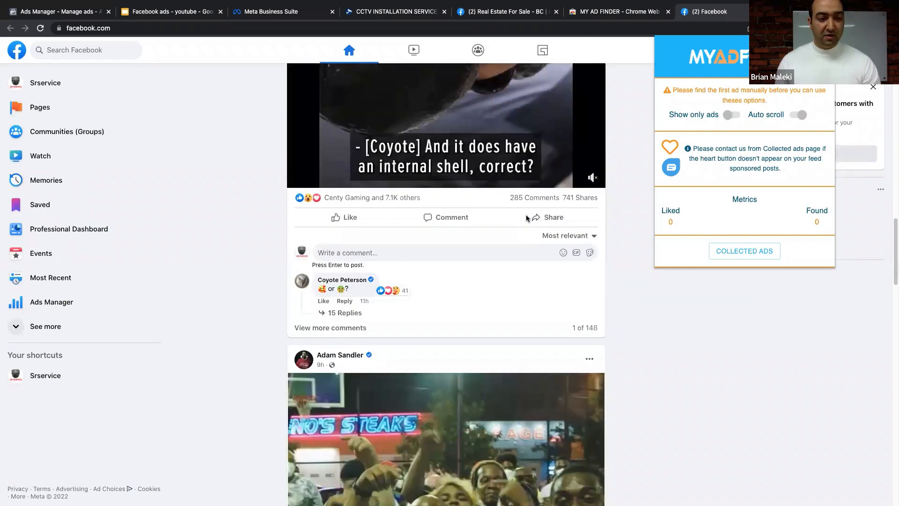
pyautogui.scroll(-15, 527, 218)
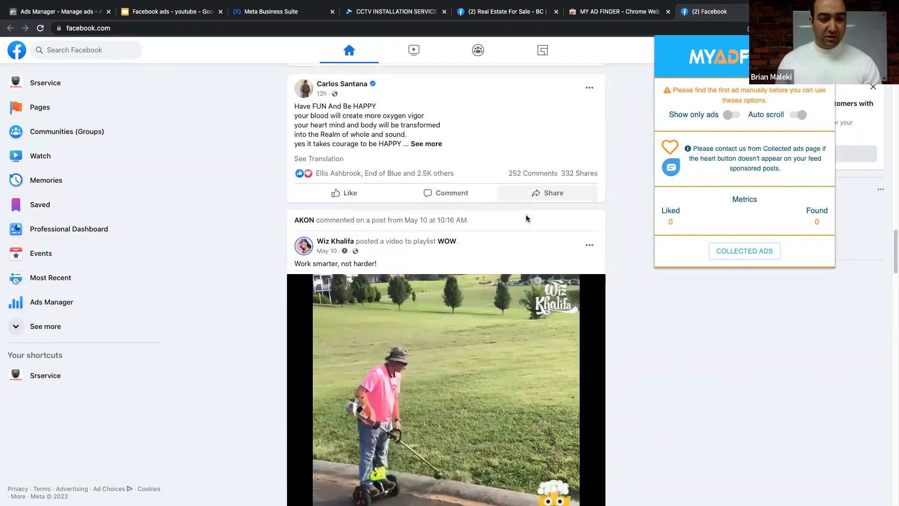
pyautogui.scroll(-15, 526, 218)
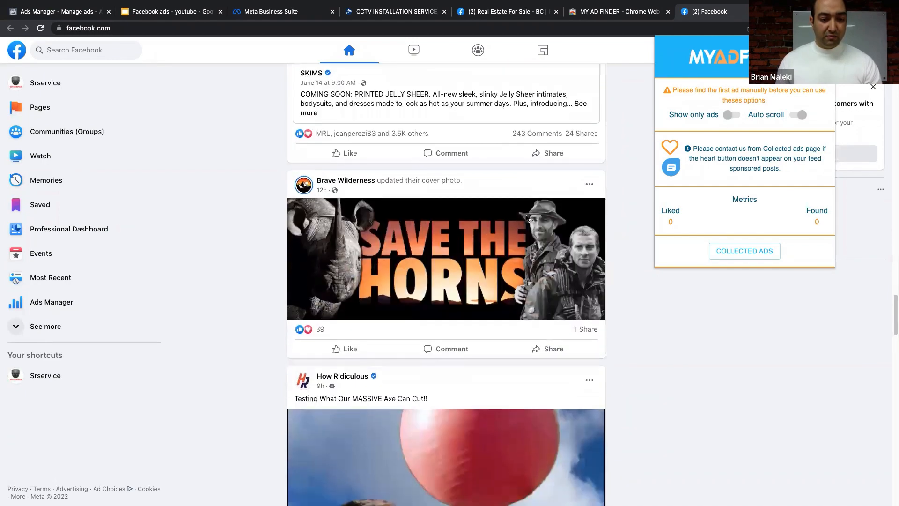
pyautogui.scroll(-20, 526, 217)
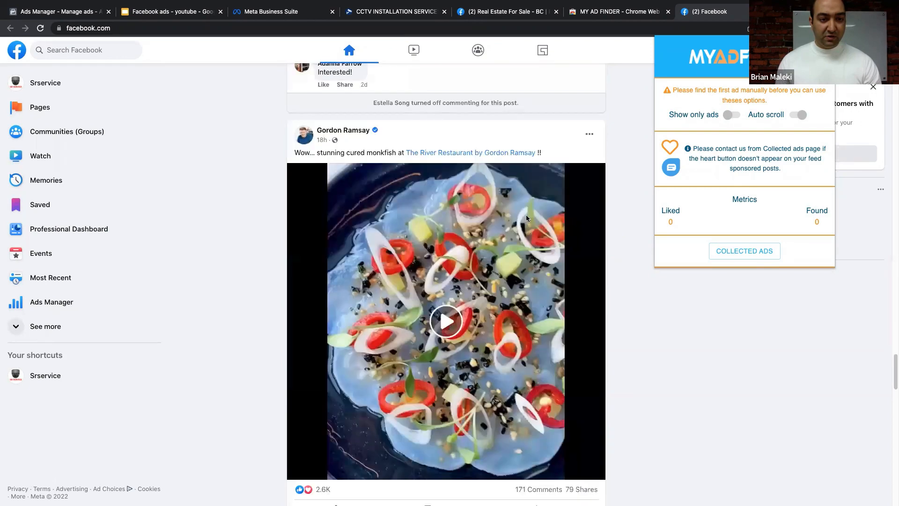
pyautogui.scroll(-20, 526, 215)
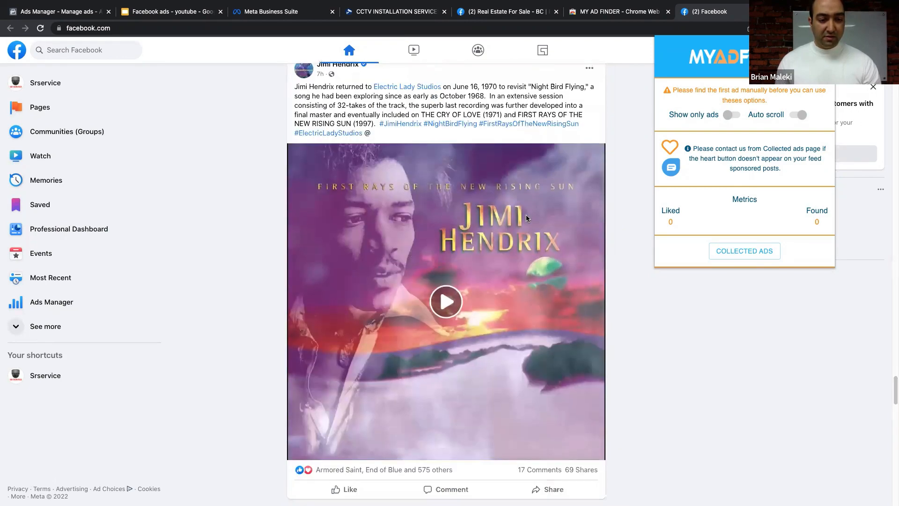
pyautogui.scroll(-12, 527, 218)
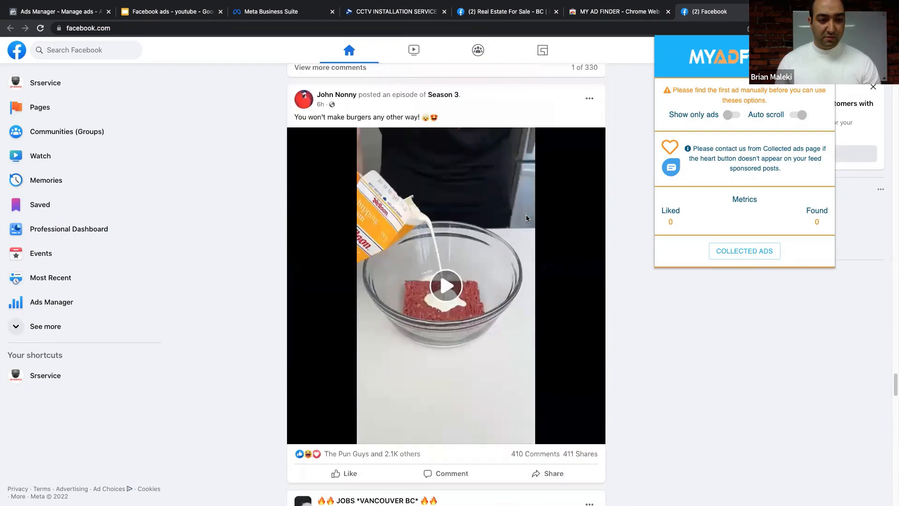
pyautogui.scroll(-20, 526, 218)
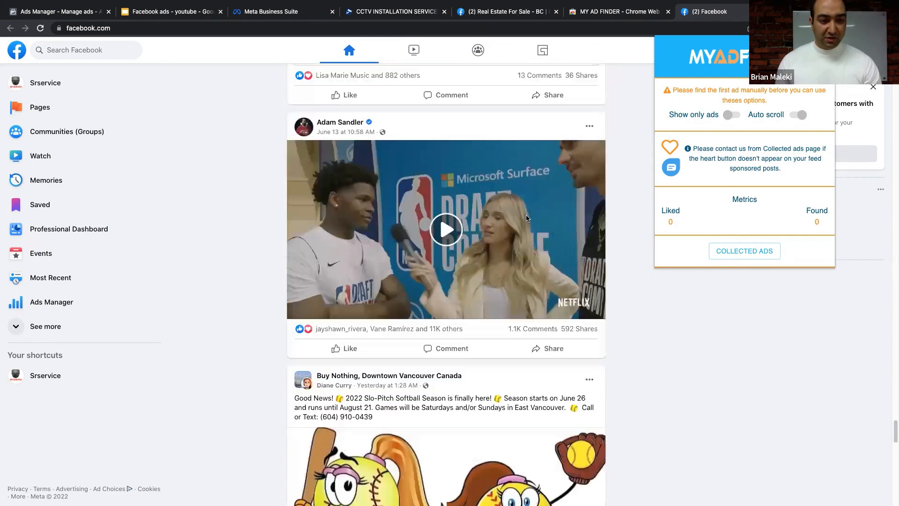
pyautogui.scroll(-15, 526, 218)
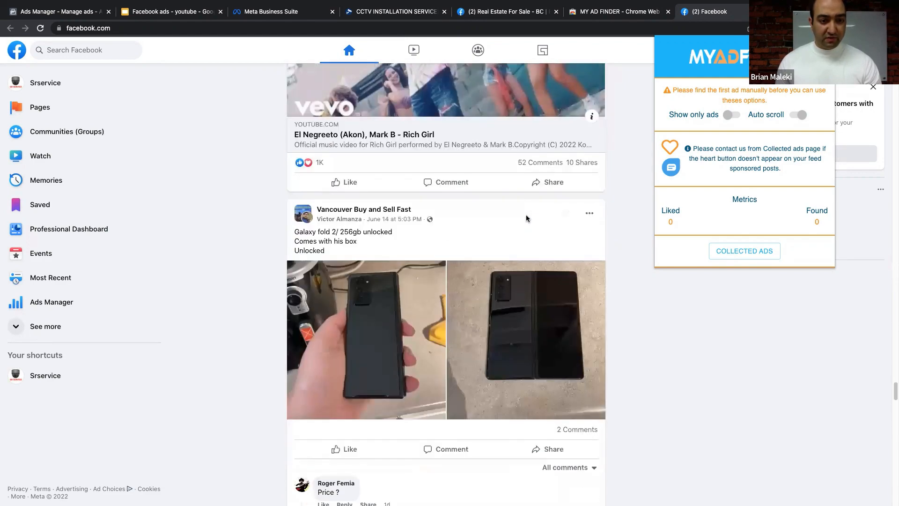
pyautogui.scroll(-15, 526, 218)
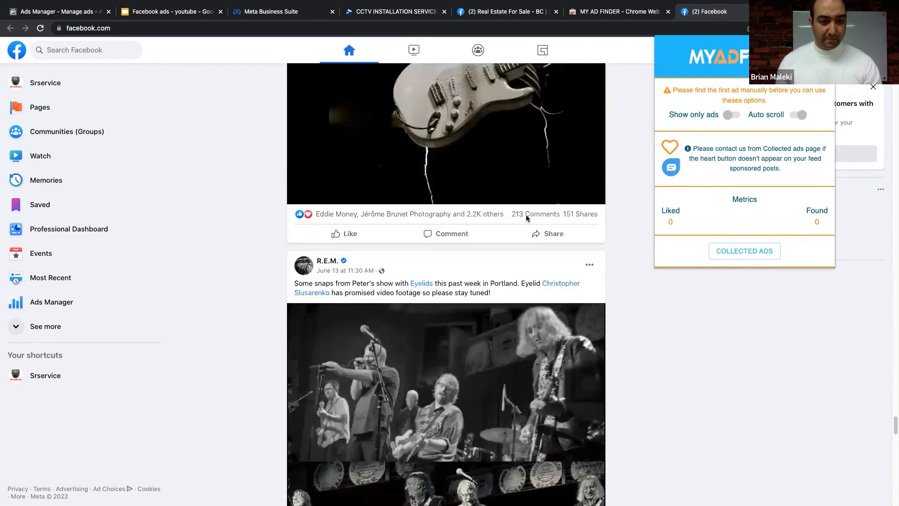
pyautogui.scroll(-15, 526, 218)
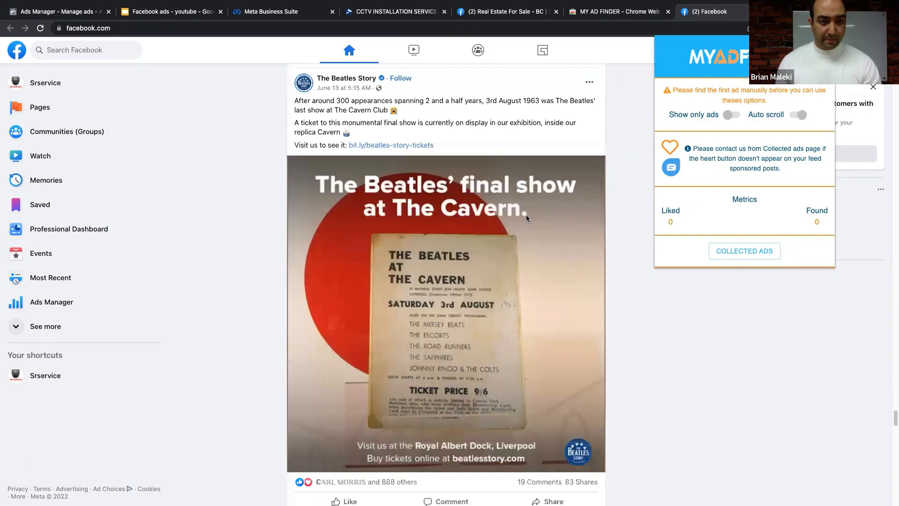
pyautogui.scroll(-15, 526, 218)
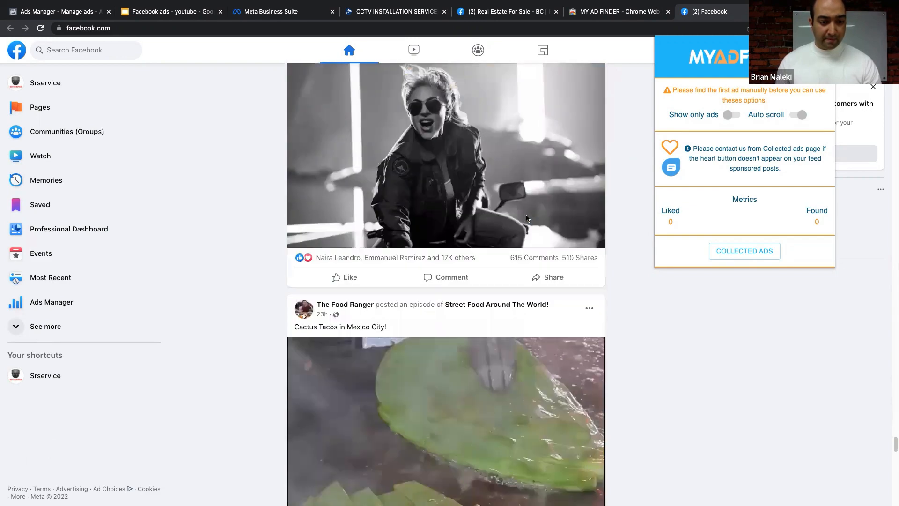
pyautogui.scroll(-15, 526, 219)
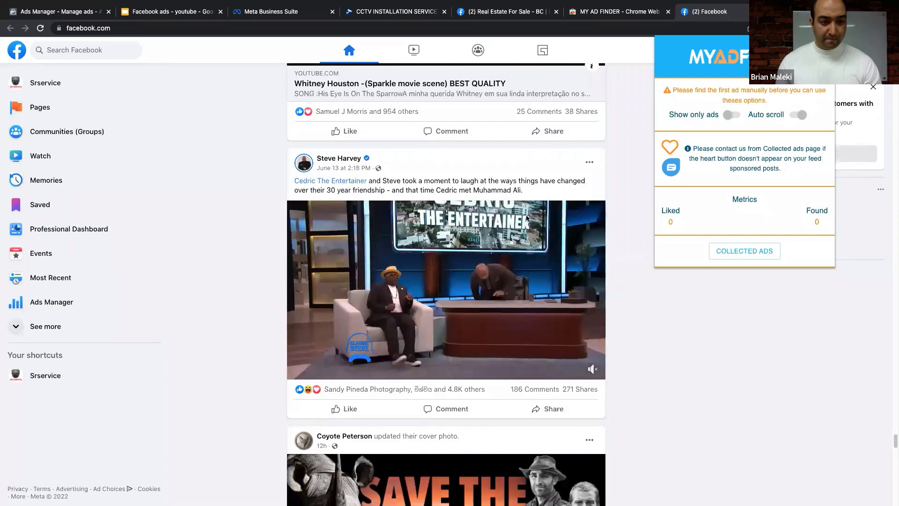
pyautogui.scroll(-15, 526, 216)
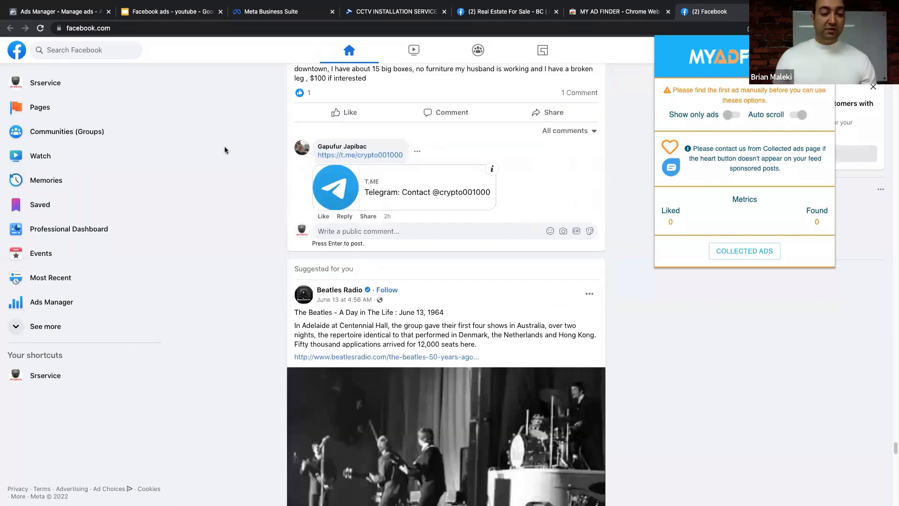
# - Search Facebook for 'real estate vancouver' and open the results
pyautogui.click(84, 50)
pyautogui.click(83, 50)
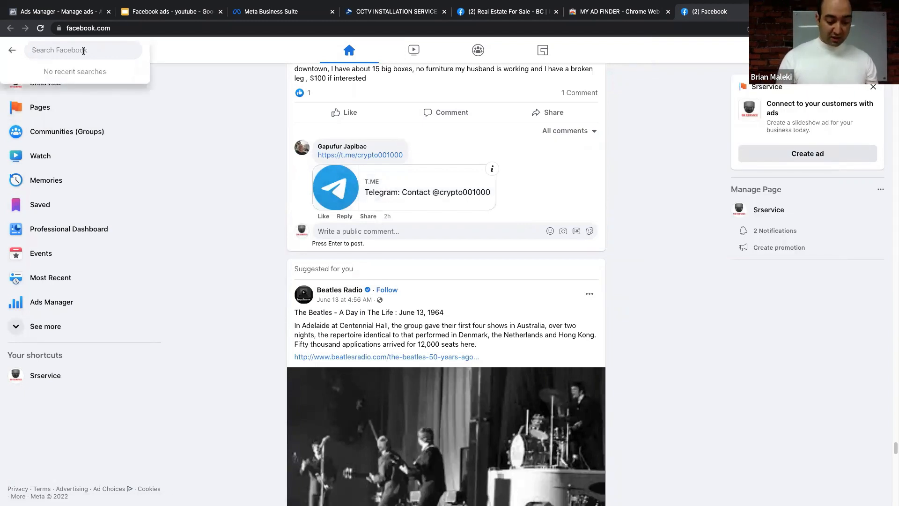
pyautogui.write('rea')
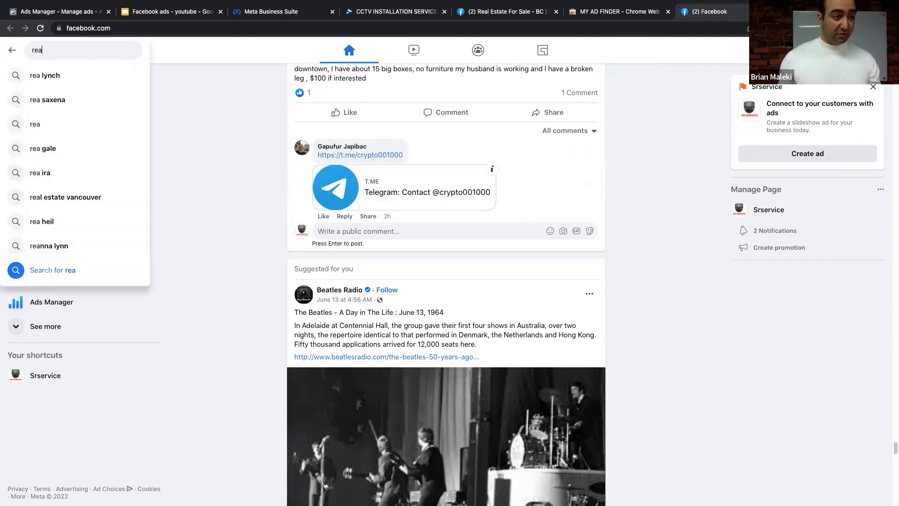
pyautogui.click(92, 196)
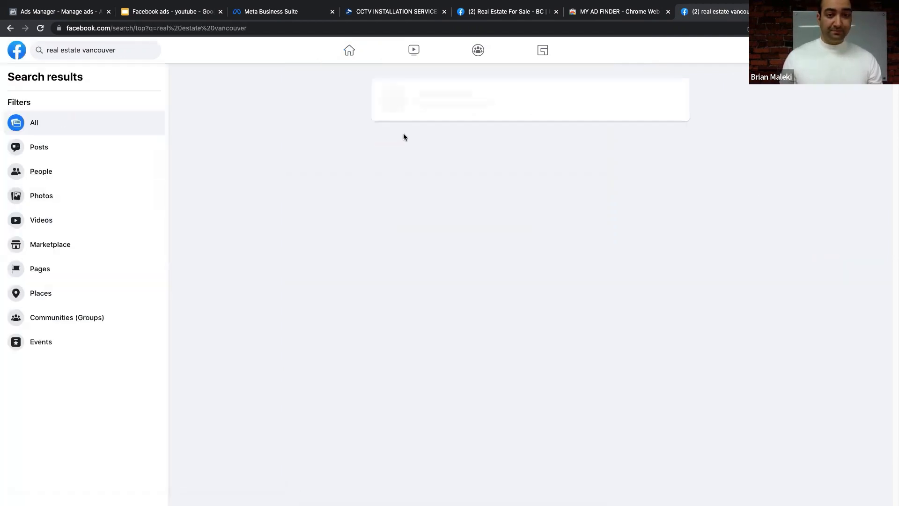
pyautogui.scroll(-3, 497, 277)
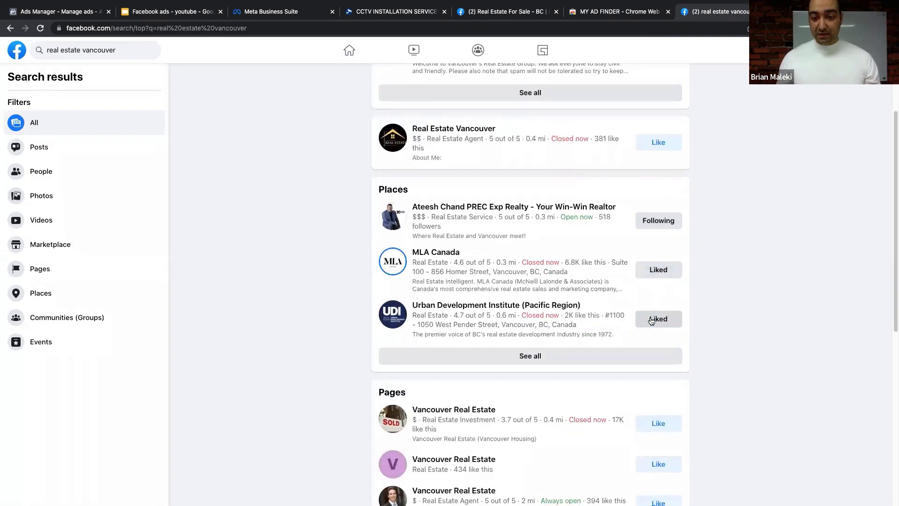
pyautogui.scroll(-4, 654, 281)
pyautogui.scroll(-12, 623, 308)
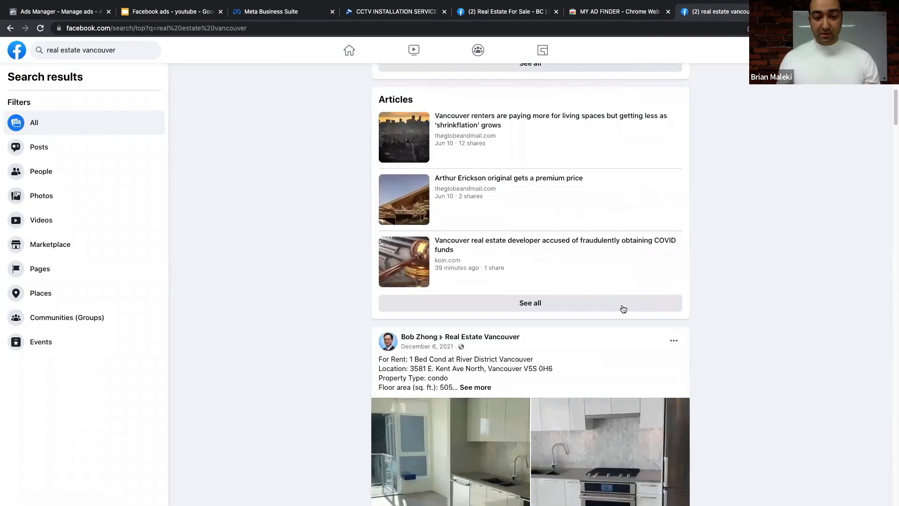
pyautogui.click(443, 350)
pyautogui.scroll(-15, 445, 340)
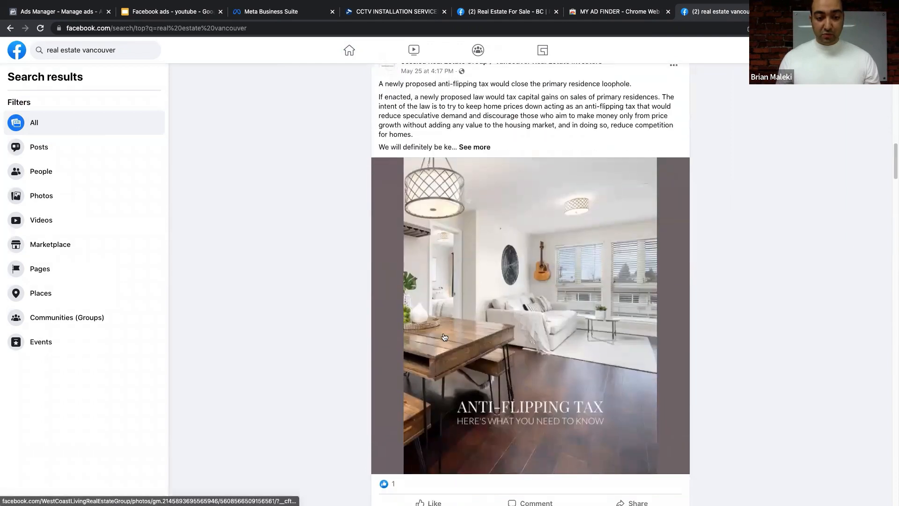
pyautogui.click(434, 312)
pyautogui.scroll(-8, 437, 327)
pyautogui.scroll(-4, 435, 330)
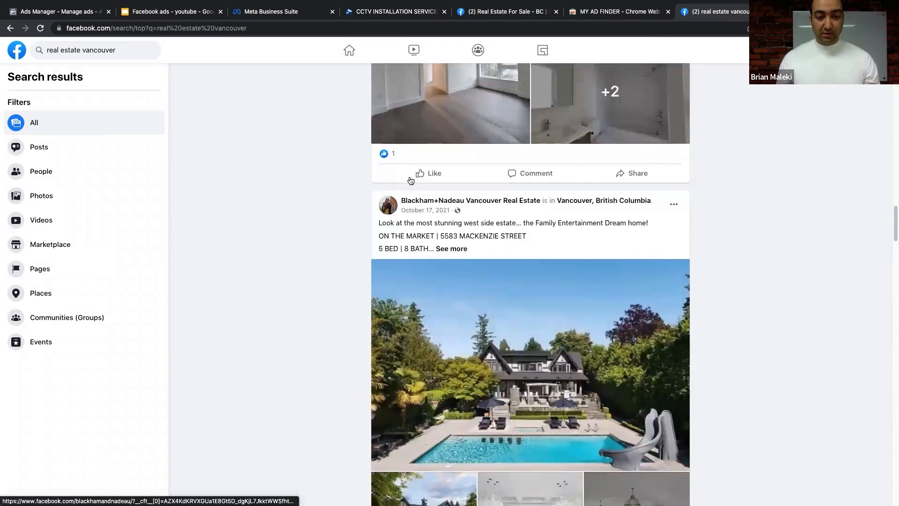
pyautogui.click(421, 167)
pyautogui.scroll(-7, 424, 234)
pyautogui.click(426, 276)
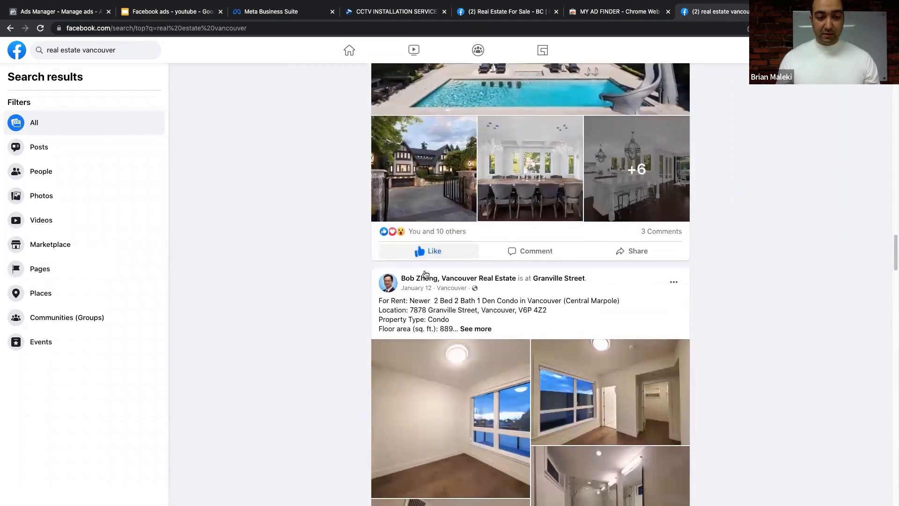
pyautogui.scroll(-10, 428, 262)
pyautogui.click(434, 231)
pyautogui.scroll(-10, 430, 211)
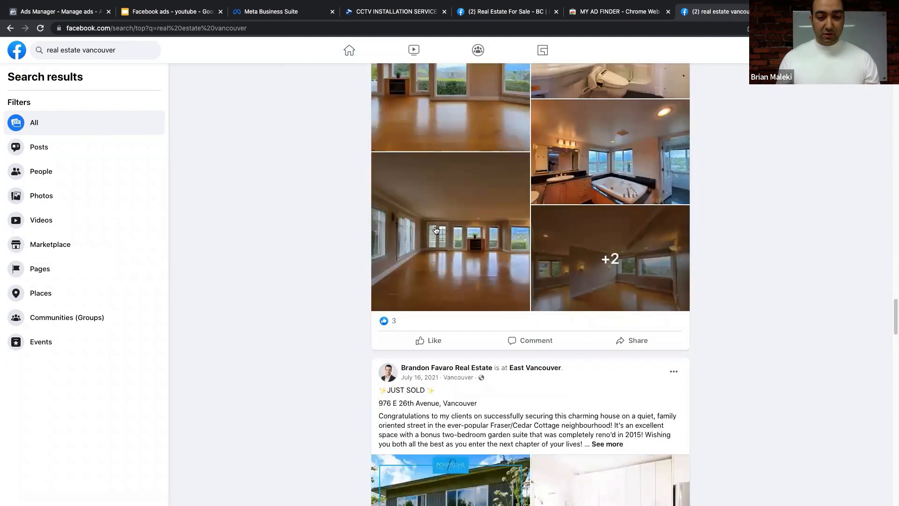
pyautogui.click(426, 169)
pyautogui.scroll(-4, 425, 175)
pyautogui.scroll(-4, 424, 175)
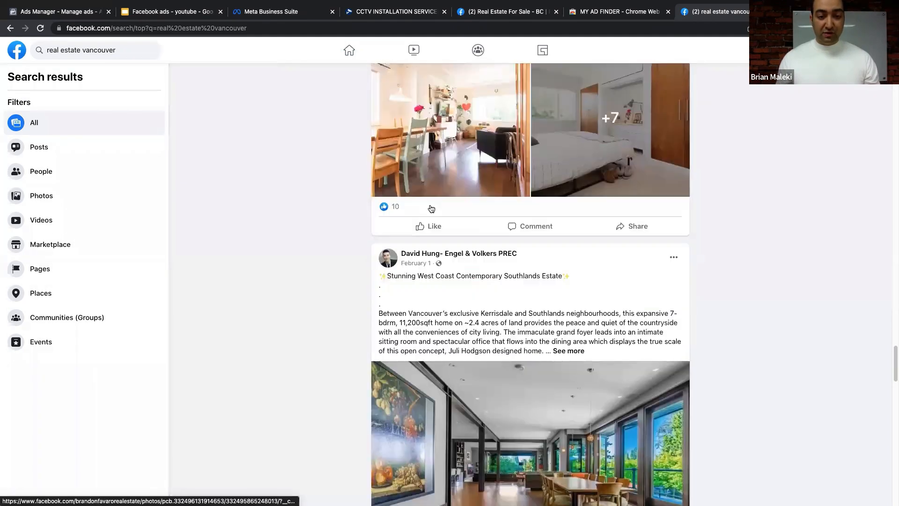
pyautogui.click(430, 226)
# - Like the Southlands estate listing and post a 'Nice listing' comment on it
pyautogui.scroll(-12, 431, 224)
pyautogui.click(427, 123)
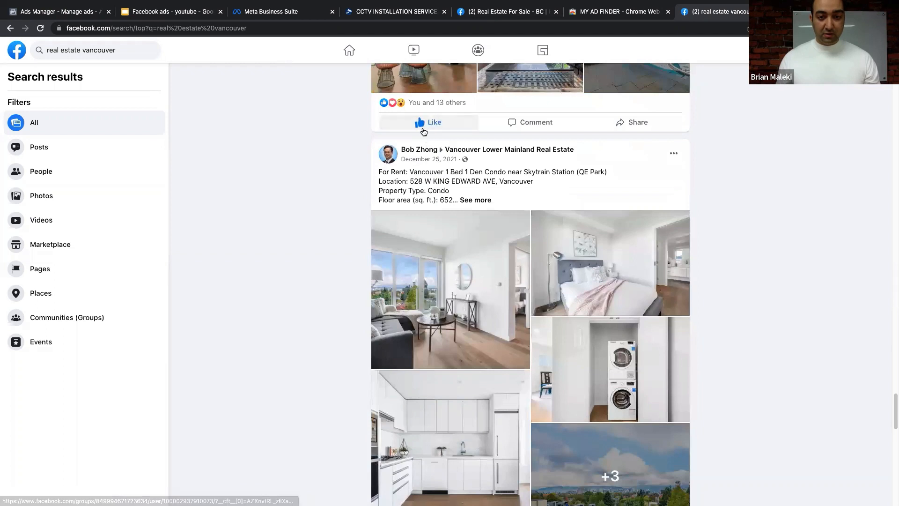
pyautogui.click(524, 140)
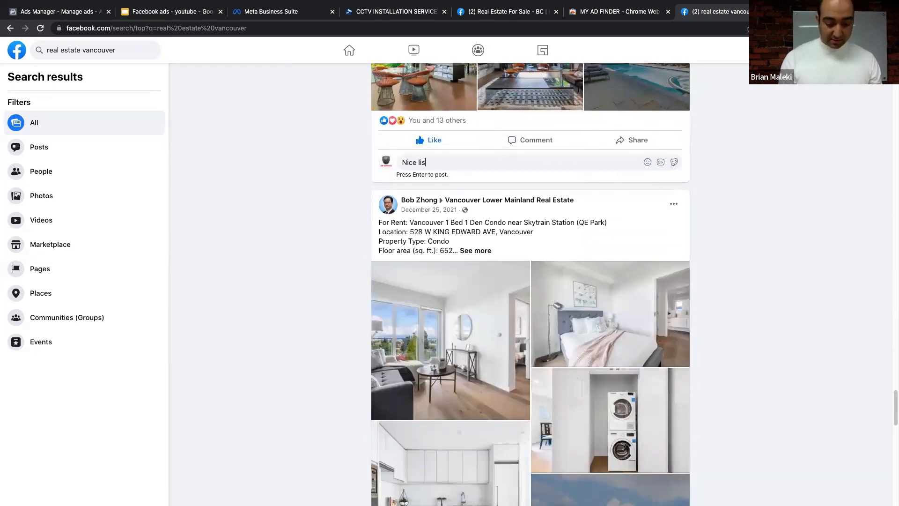
pyautogui.press('Return')
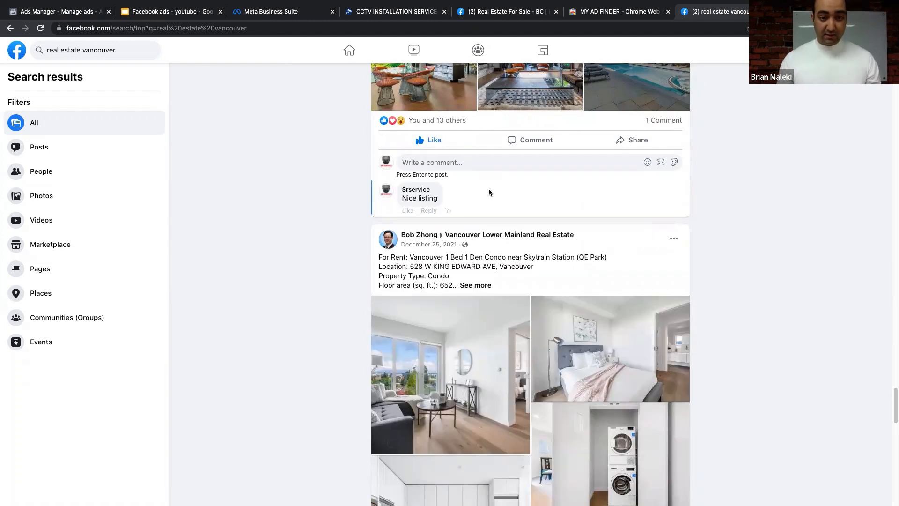
# - Like the Vancouver Real Estate Podcast, Burnaby house and Seymour + Robson condo posts, then open MyAdFinder
pyautogui.scroll(-6, 442, 305)
pyautogui.scroll(-9, 427, 346)
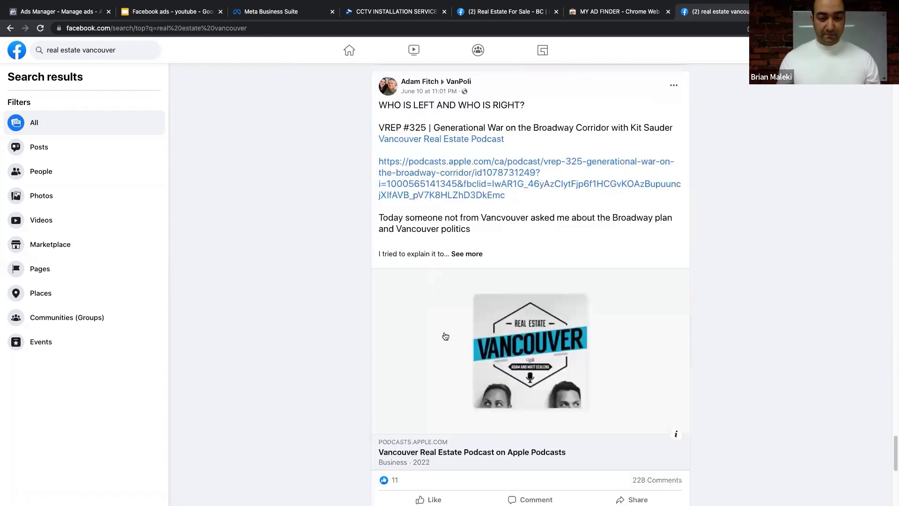
pyautogui.click(427, 357)
pyautogui.scroll(4, 425, 355)
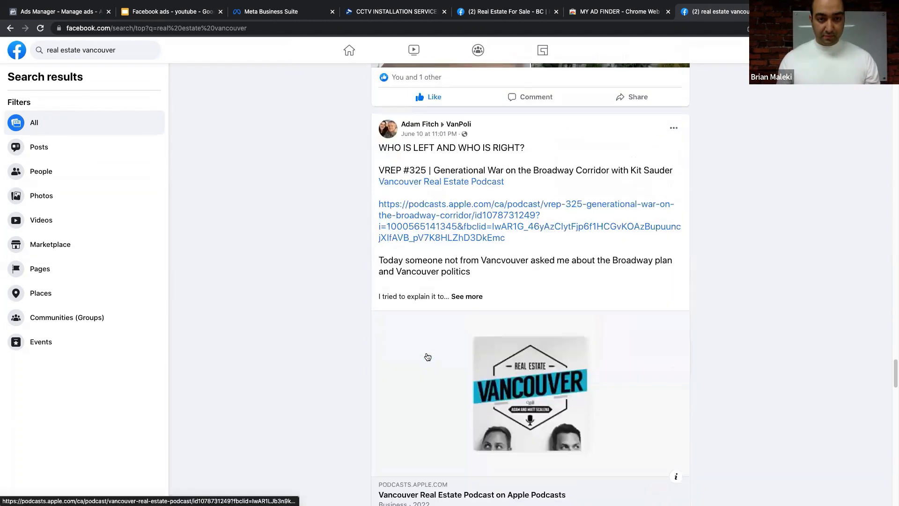
pyautogui.scroll(-18, 425, 354)
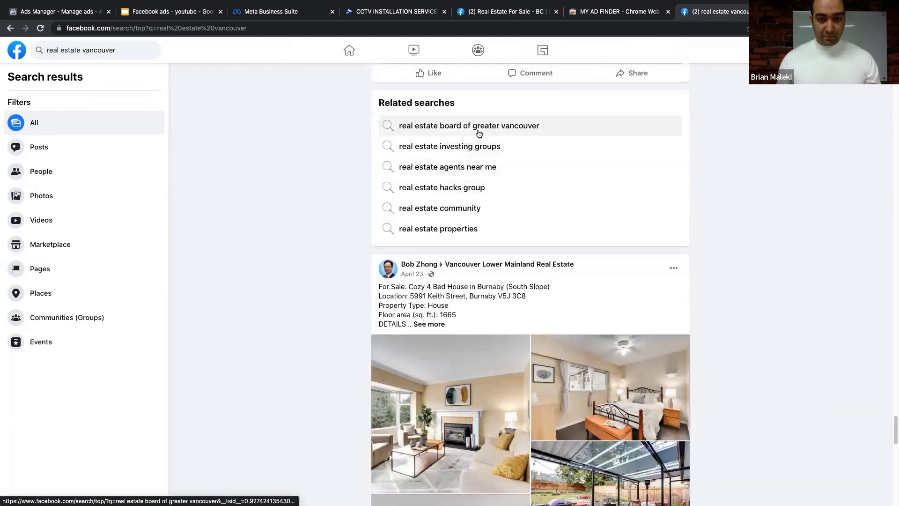
pyautogui.scroll(-4, 448, 201)
pyautogui.scroll(-6, 432, 348)
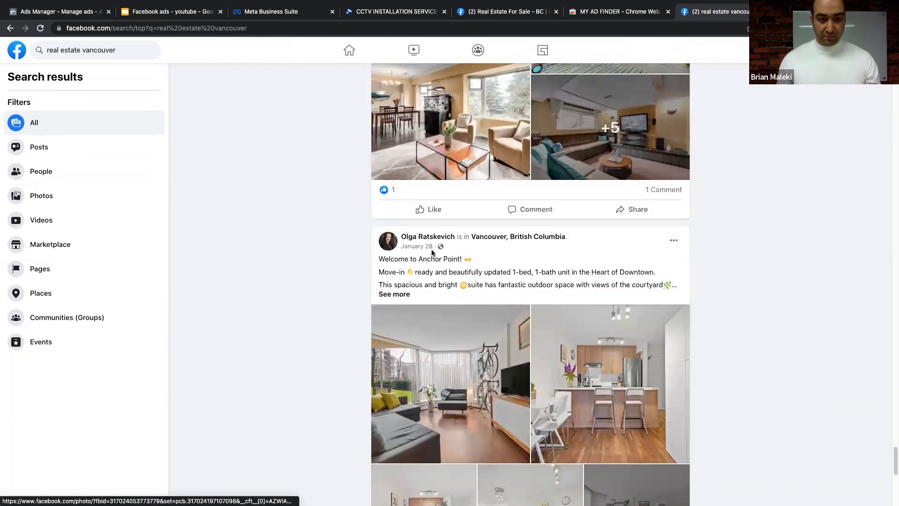
pyautogui.click(431, 207)
pyautogui.scroll(-6, 434, 215)
pyautogui.scroll(-5, 434, 216)
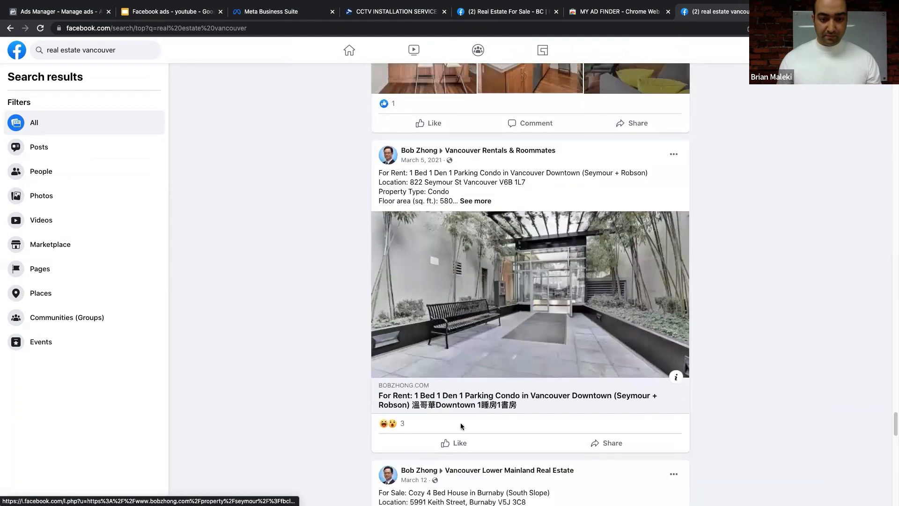
pyautogui.click(459, 441)
pyautogui.scroll(15, 319, 237)
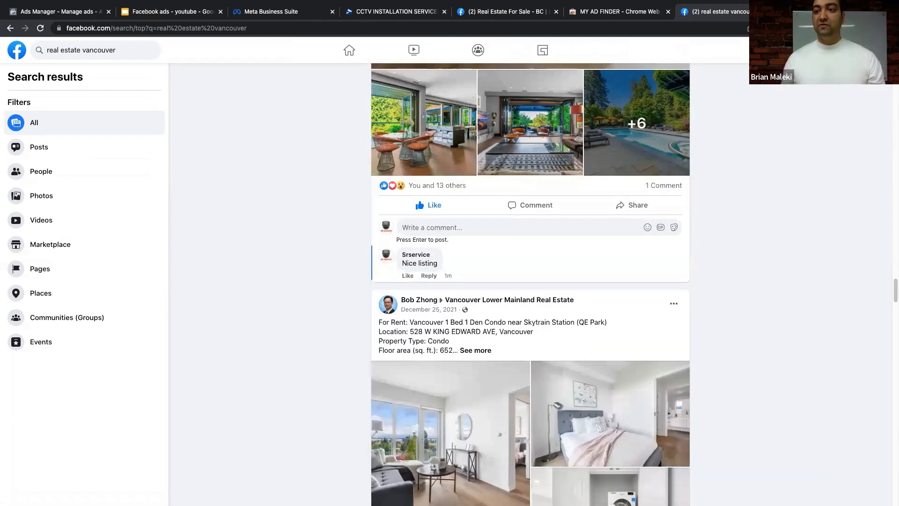
pyautogui.click(828, 28)
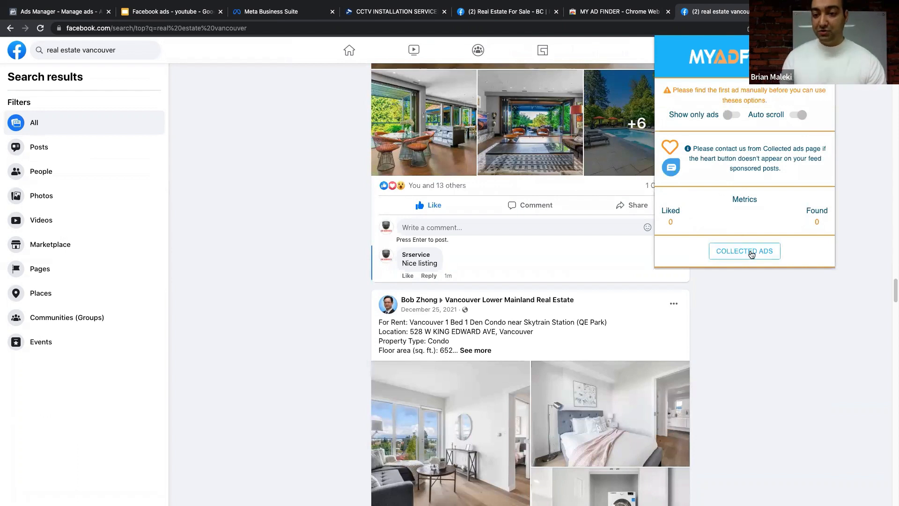
# - View MyAdFinder's collected ads page showing 0 ads, then go back to the real estate vancouver results
pyautogui.click(751, 253)
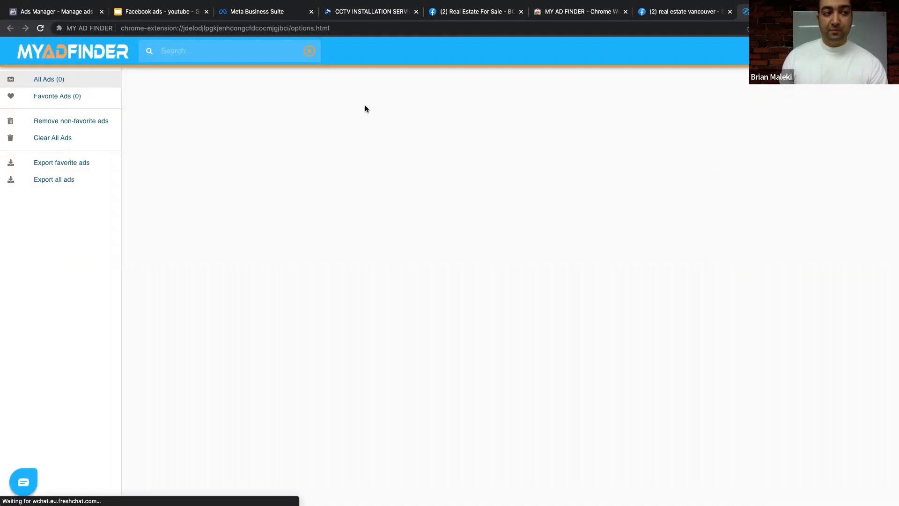
pyautogui.click(698, 11)
pyautogui.scroll(5, 737, 89)
pyautogui.scroll(5, 738, 108)
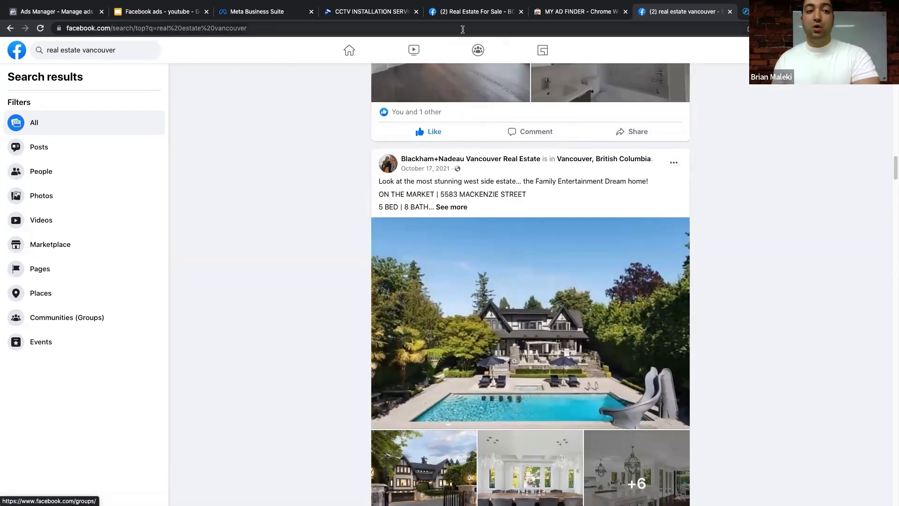
# - Search Facebook for 'nike' from the group tab, open Nike's official Page, then open a new tab
pyautogui.click(473, 11)
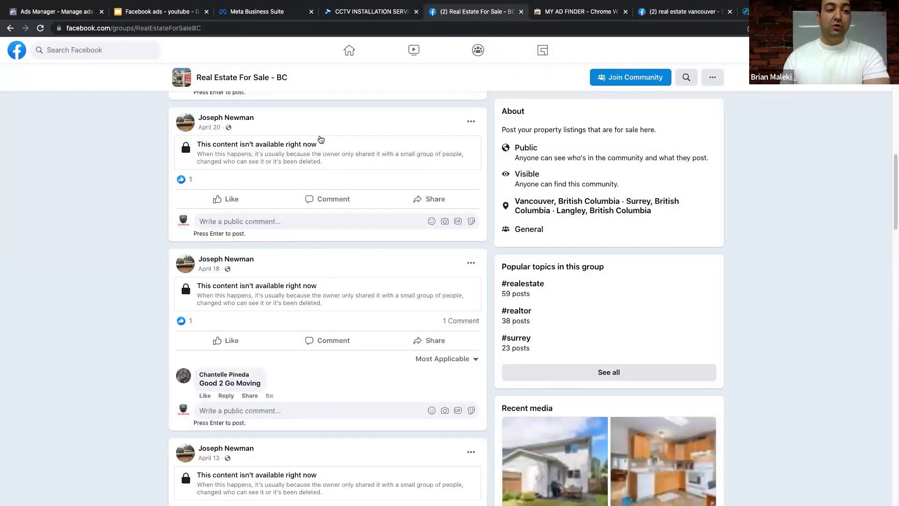
pyautogui.scroll(5, 93, 49)
pyautogui.click(94, 50)
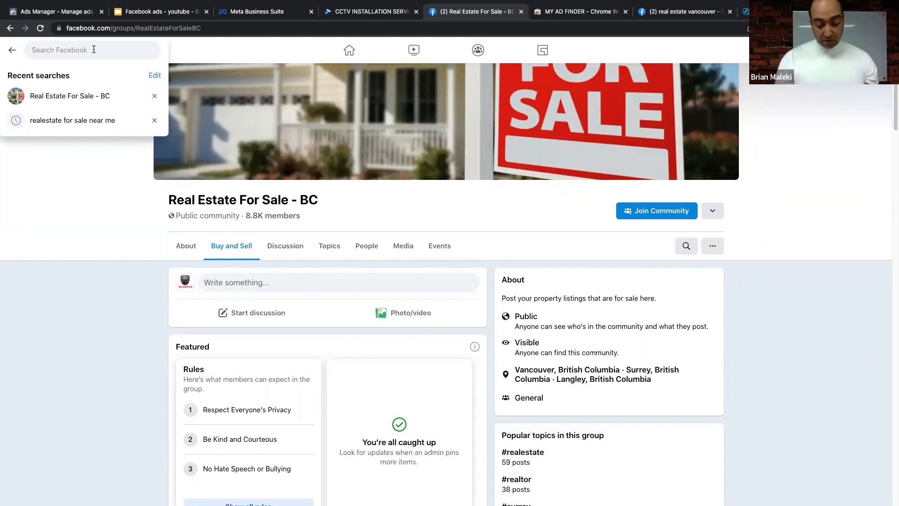
pyautogui.write('nike')
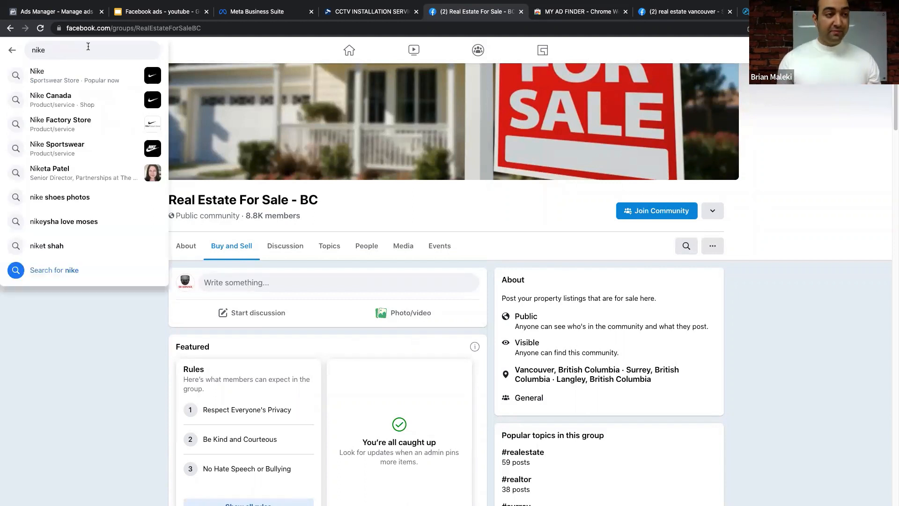
pyautogui.click(91, 80)
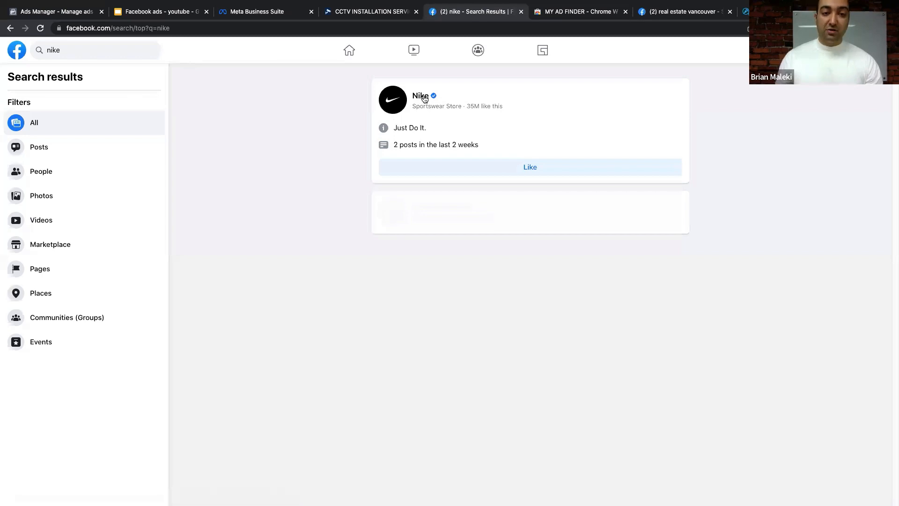
pyautogui.click(423, 96)
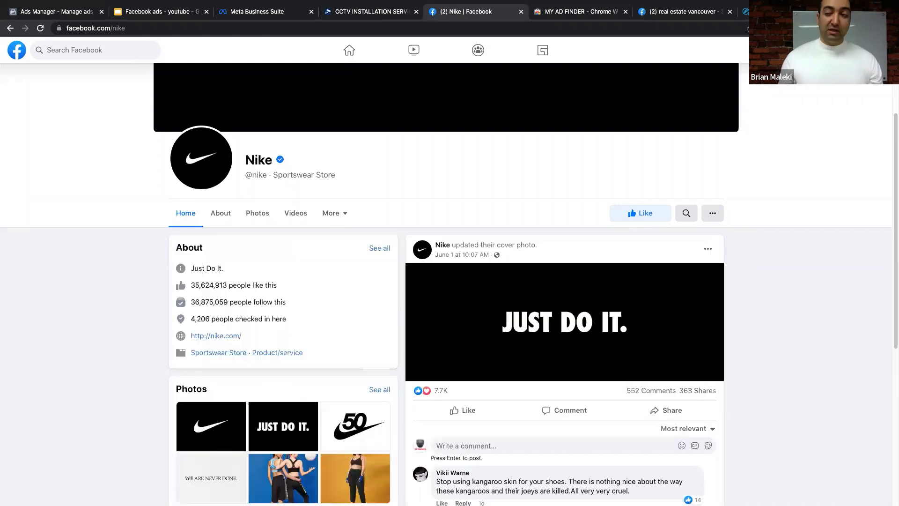
pyautogui.hotkey('ctrl', 't')
# - Google 'facebook ads library', open Meta Ad Library and set the ad category to All ads
pyautogui.write('faceb')
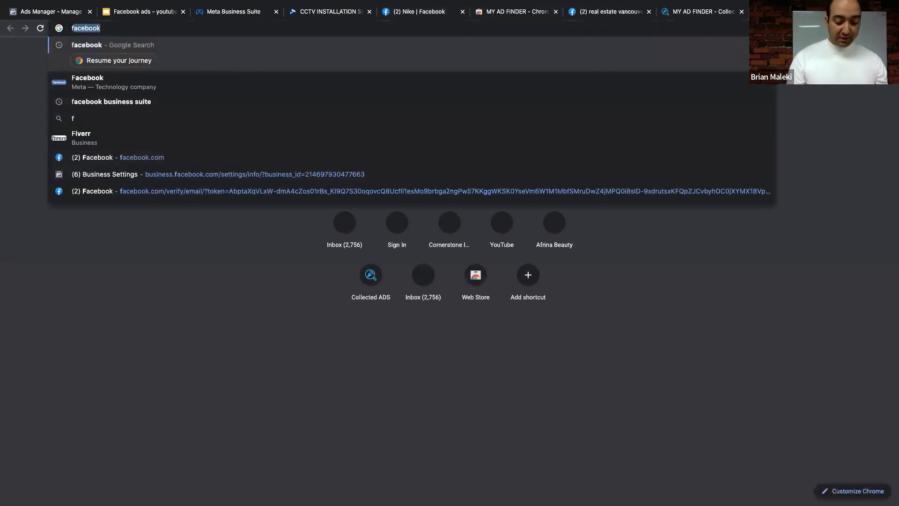
pyautogui.write('ook ads ')
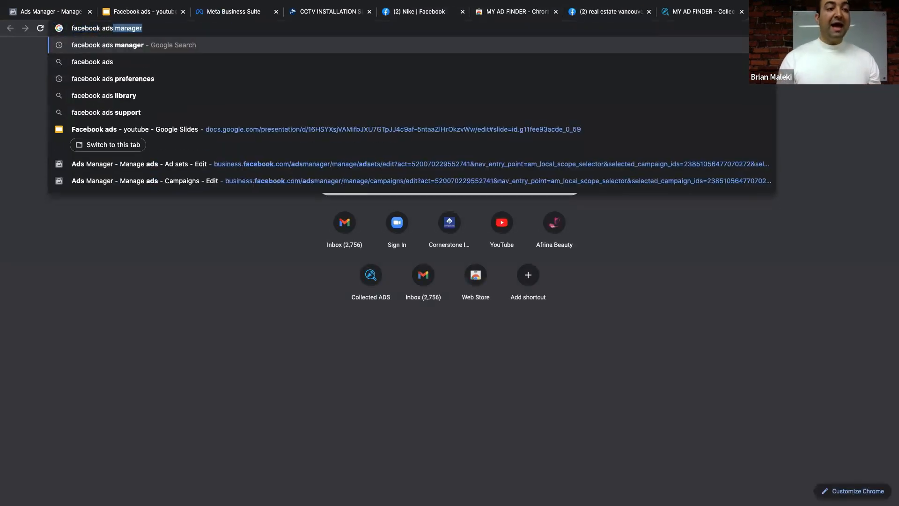
pyautogui.write('lib')
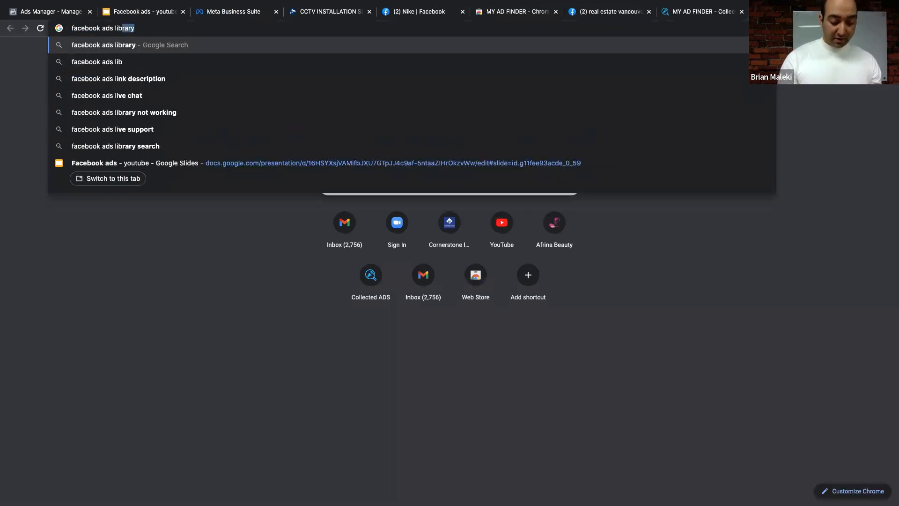
pyautogui.write('rary')
pyautogui.press('Return')
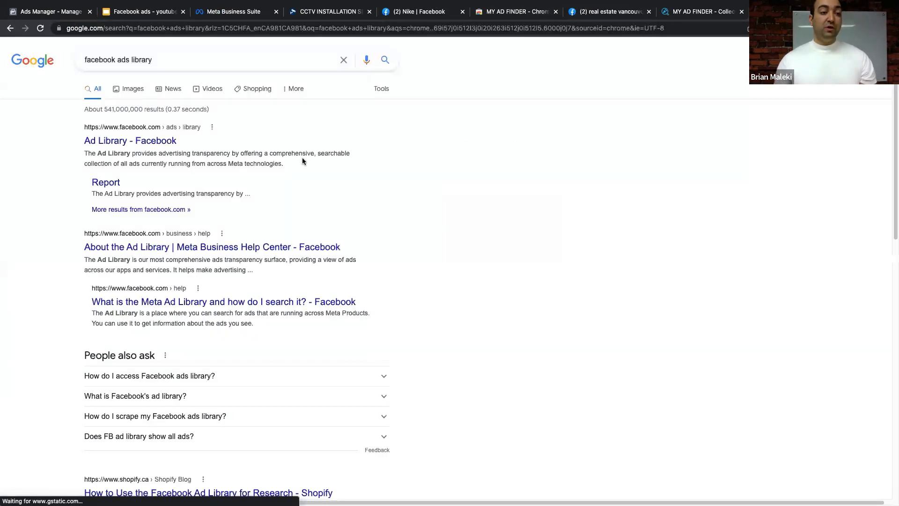
pyautogui.click(106, 136)
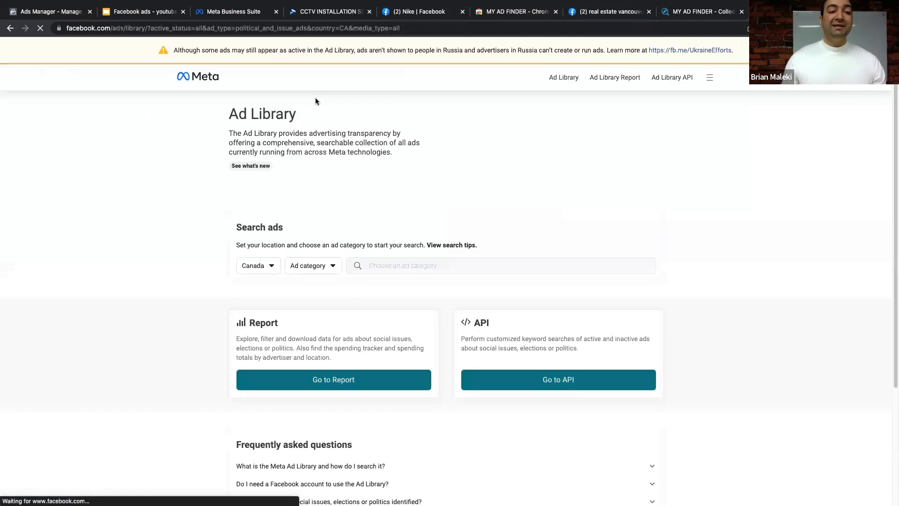
pyautogui.click(266, 266)
pyautogui.click(311, 269)
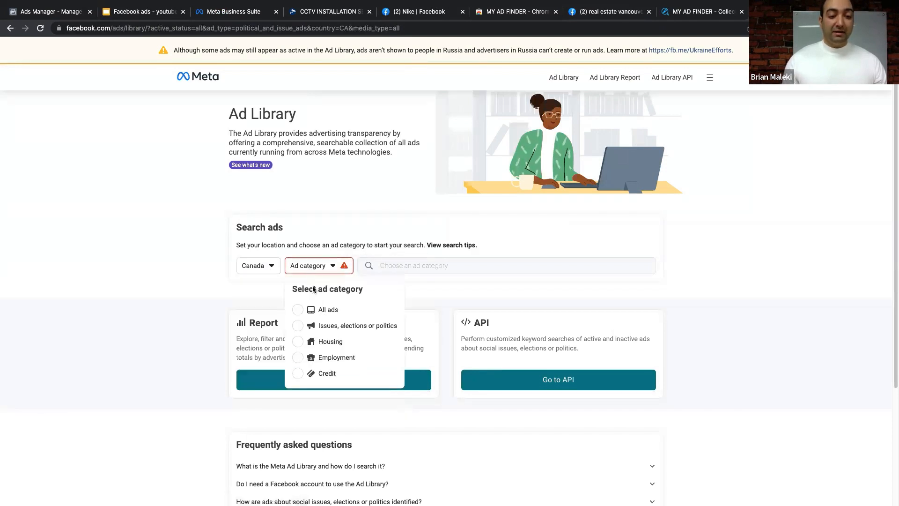
pyautogui.click(331, 311)
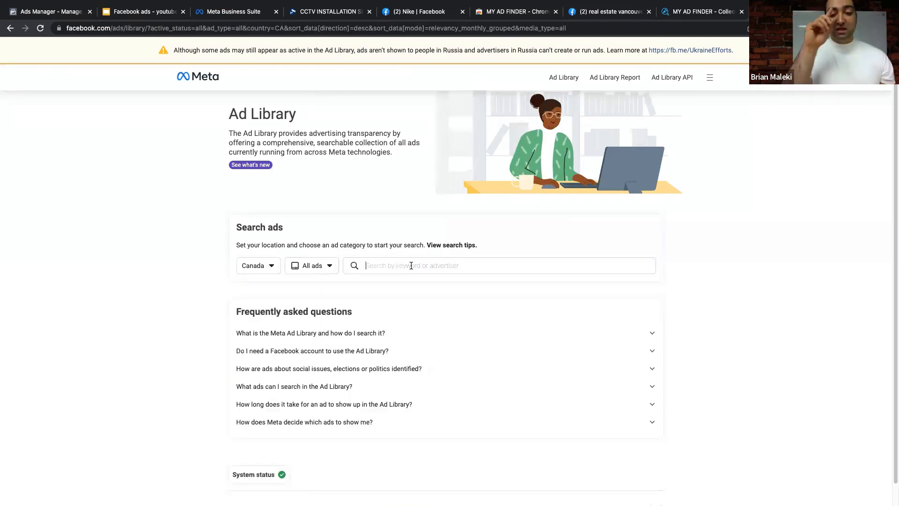
# - Search the Ad Library for 'realesate', then replace the search with 'nike' and open Nike's ads
pyautogui.click(411, 266)
pyautogui.write('reale')
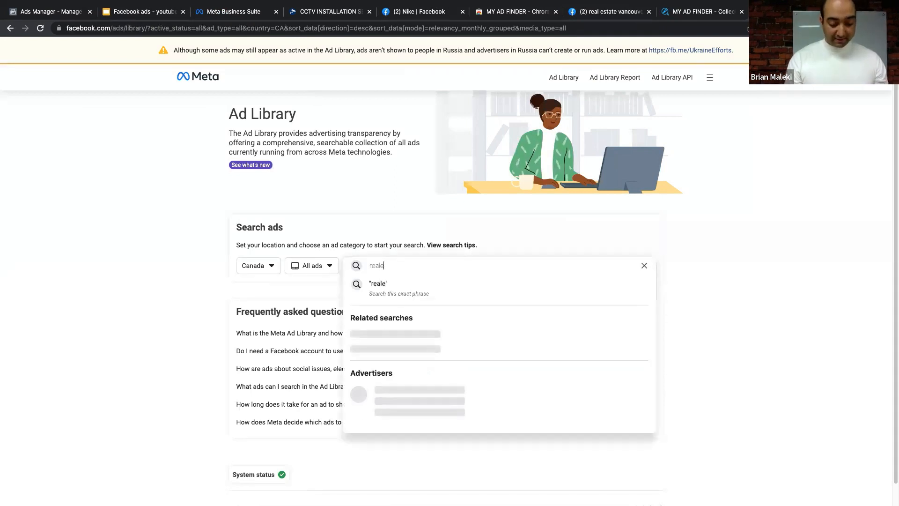
pyautogui.write('sate')
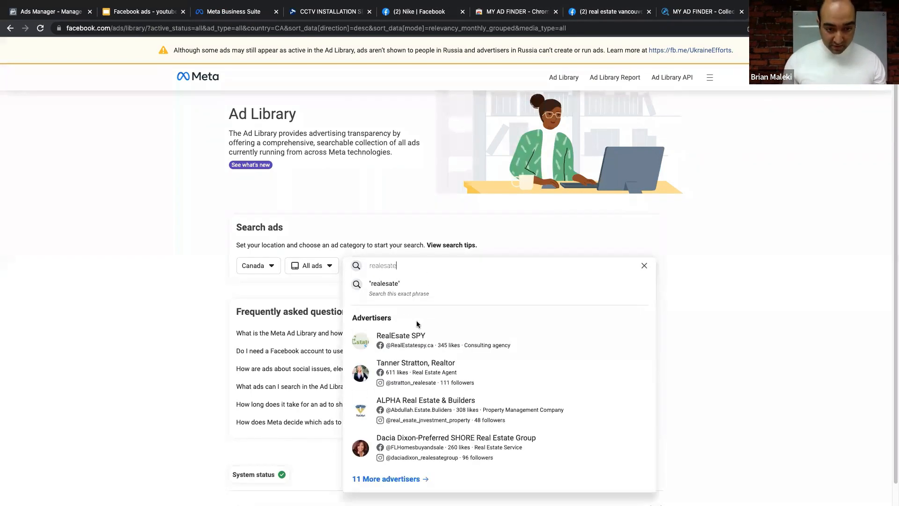
pyautogui.click(418, 343)
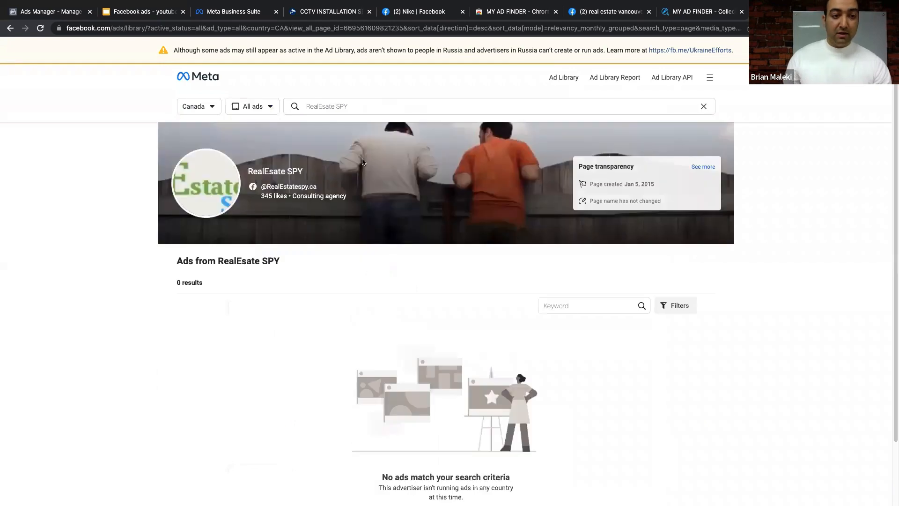
pyautogui.scroll(-2, 403, 248)
pyautogui.scroll(1, 403, 246)
pyautogui.click(360, 106)
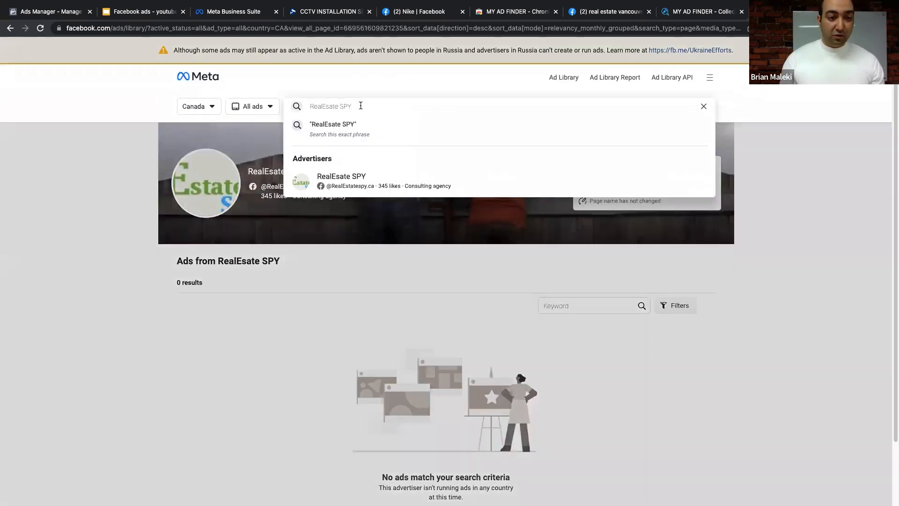
pyautogui.tripleClick(360, 105)
pyautogui.write('nike')
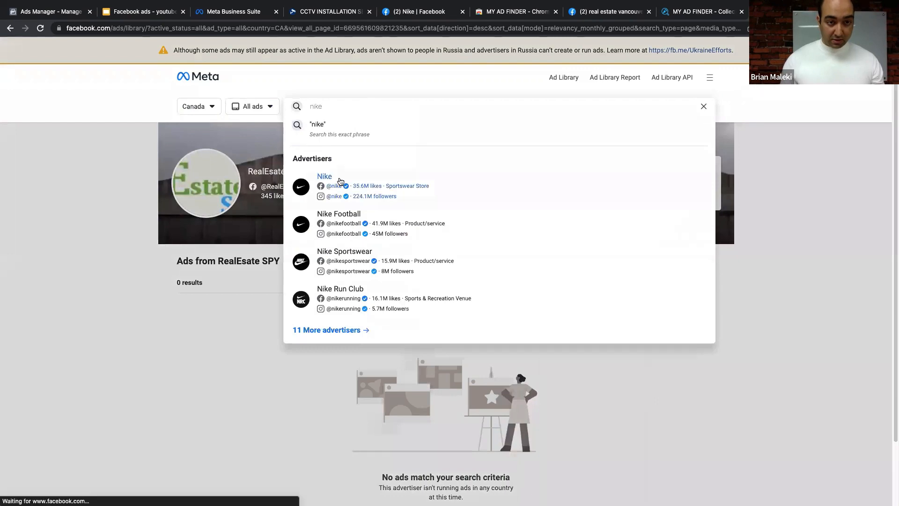
pyautogui.click(339, 181)
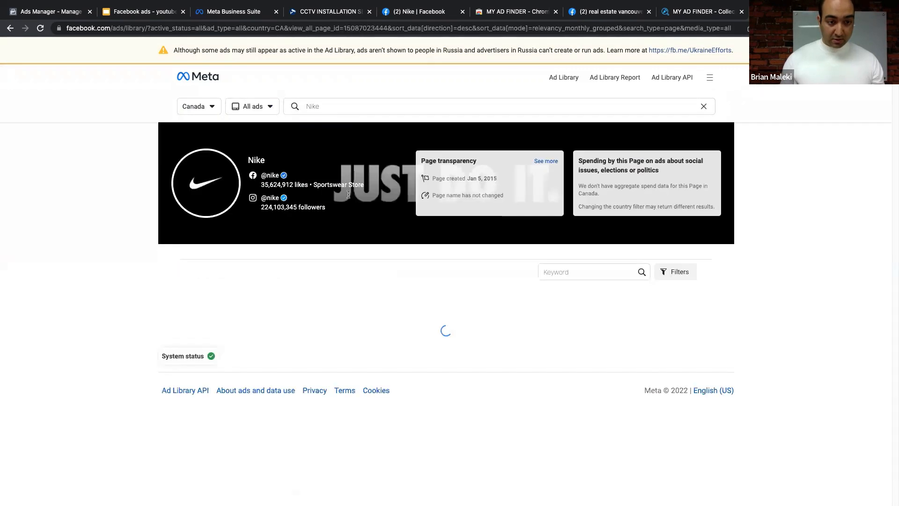
# - Scroll through Nike's active June 2022 ads, then return to the Facebook ads slide deck
pyautogui.scroll(-3, 382, 254)
pyautogui.scroll(-3, 451, 220)
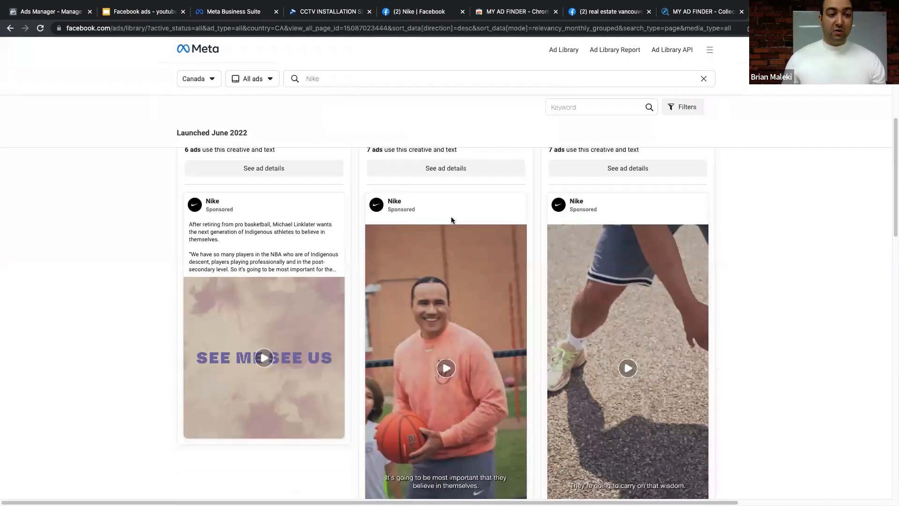
pyautogui.scroll(2, 451, 220)
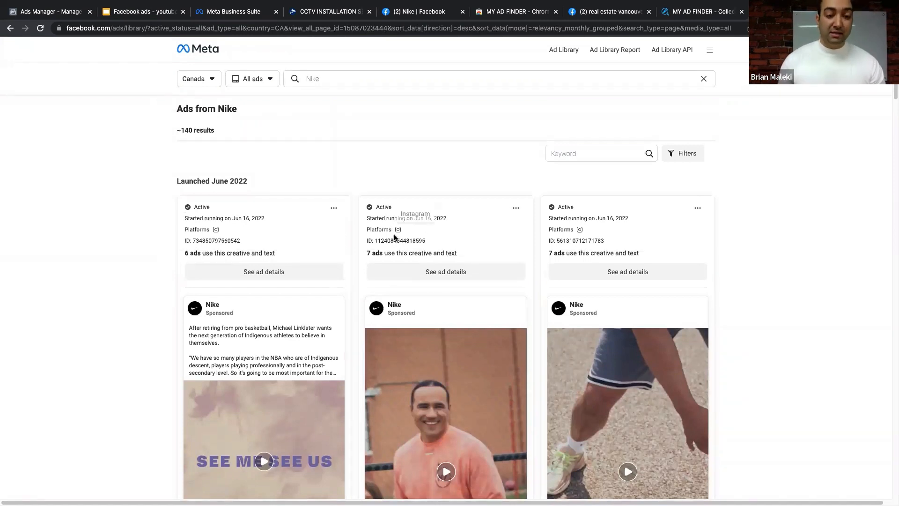
pyautogui.scroll(-9, 590, 248)
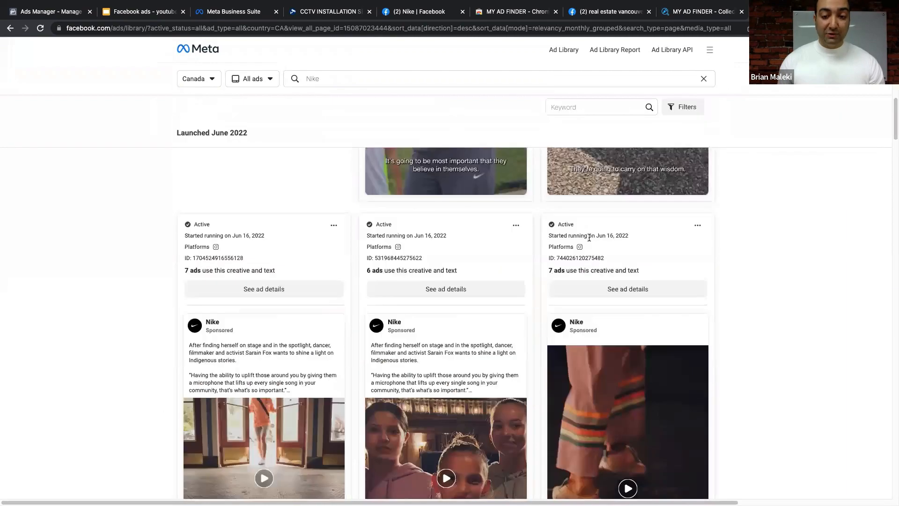
pyautogui.scroll(-15, 523, 257)
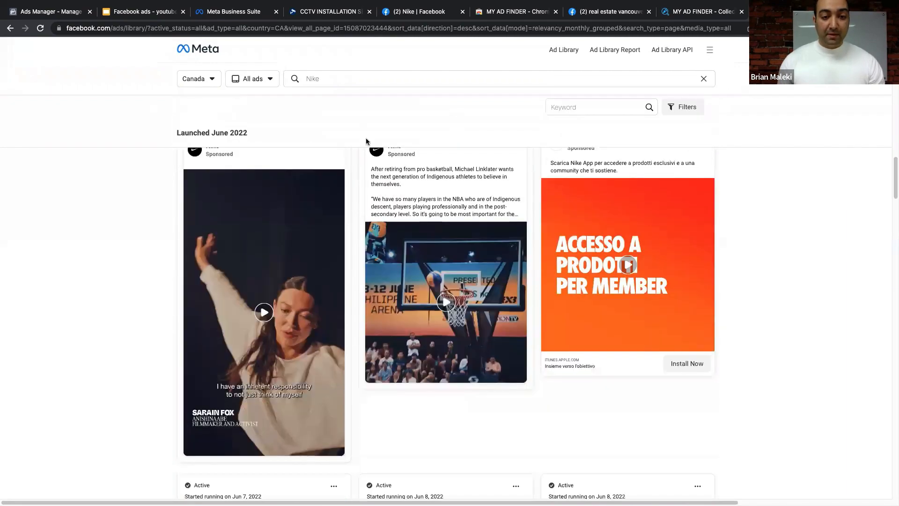
pyautogui.scroll(-1, 421, 203)
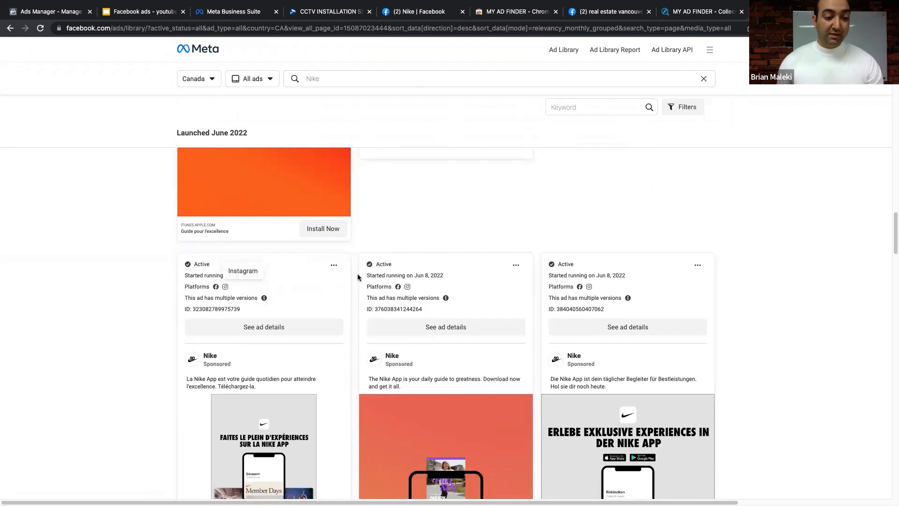
pyautogui.scroll(-4, 356, 272)
pyautogui.scroll(-10, 306, 236)
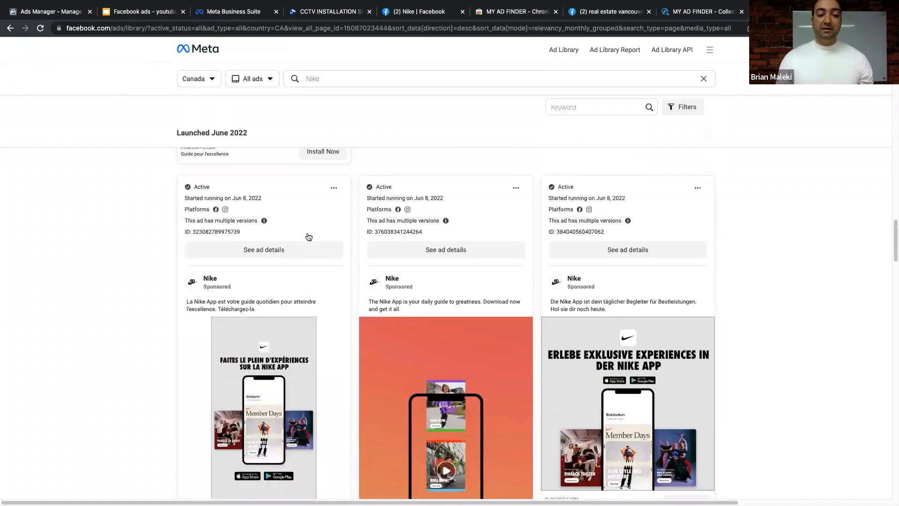
pyautogui.scroll(-15, 308, 236)
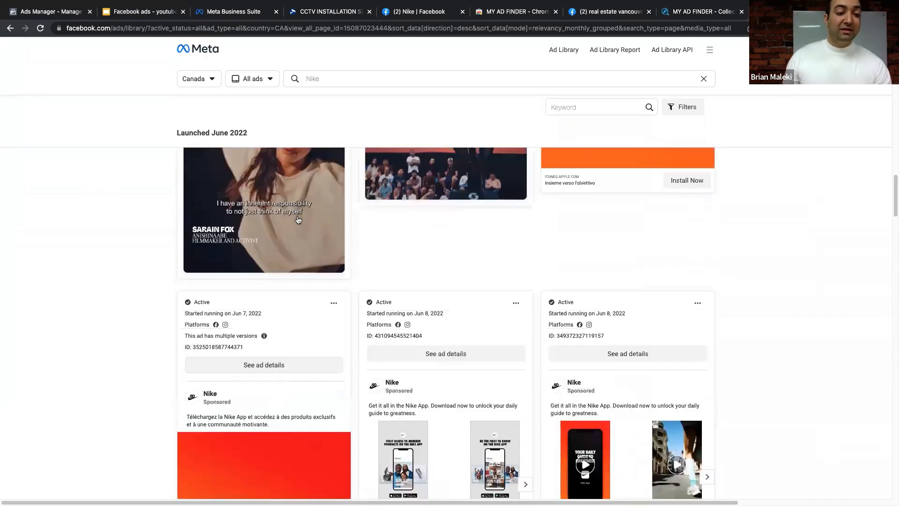
pyautogui.scroll(8, 298, 219)
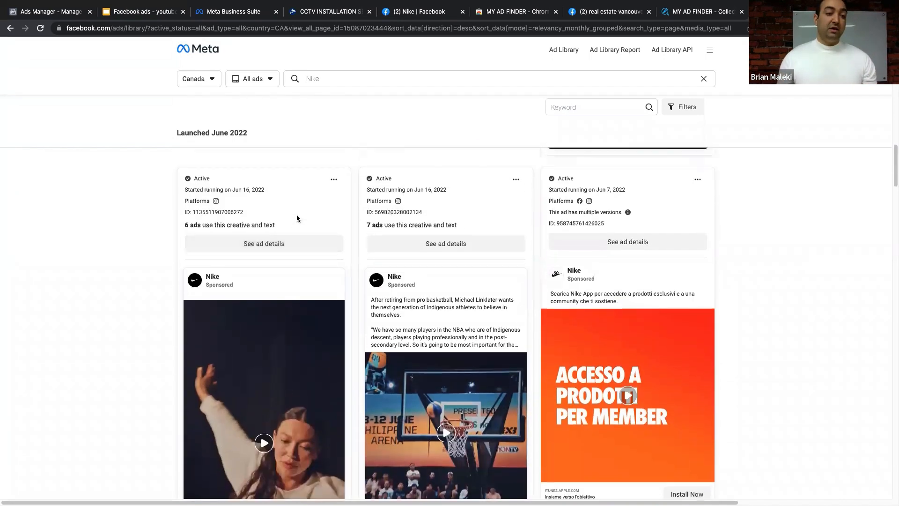
pyautogui.scroll(1, 301, 218)
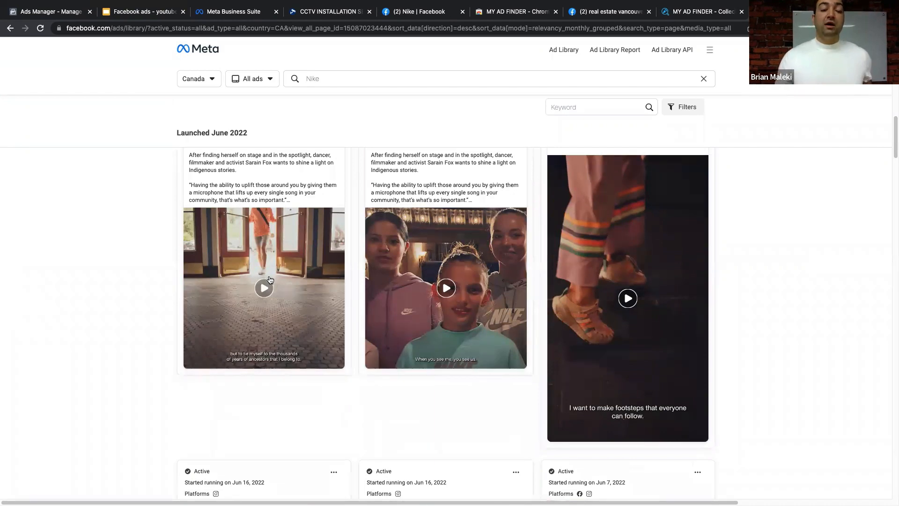
pyautogui.scroll(5, 269, 280)
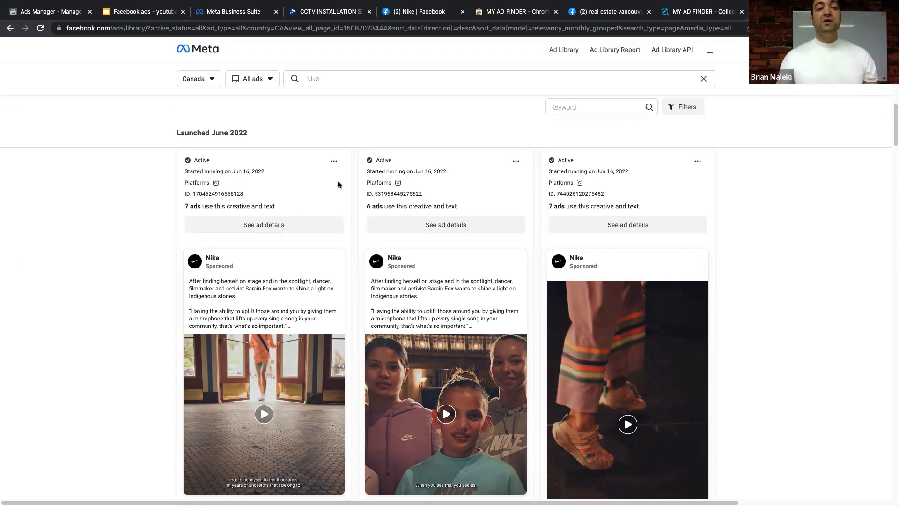
pyautogui.click(150, 15)
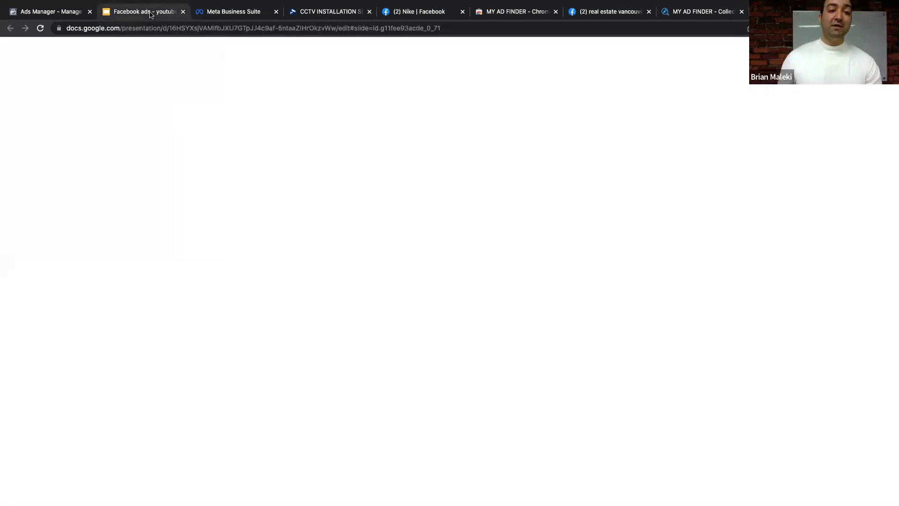